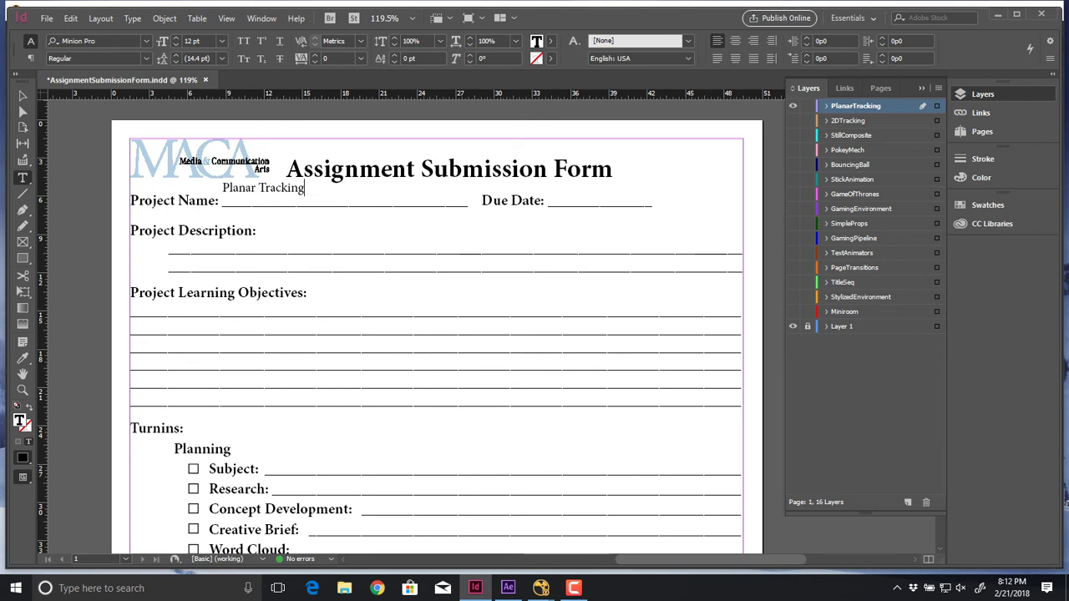
- Move the Planar Tracking text down and slightly right so it sits on the Project Name line
key("Escape")
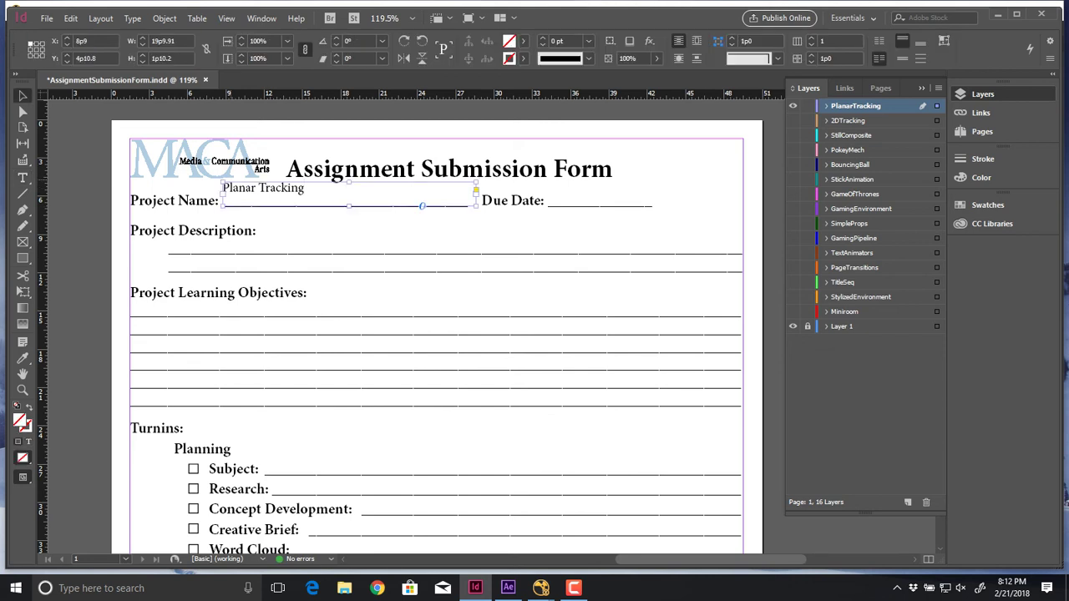
left_click_drag(223, 182, 229, 189)
- Add a text frame reading "Feb 26, 2018" at Due Date and shift it onto the line
key("t")
left_click_drag(548, 184, 639, 206)
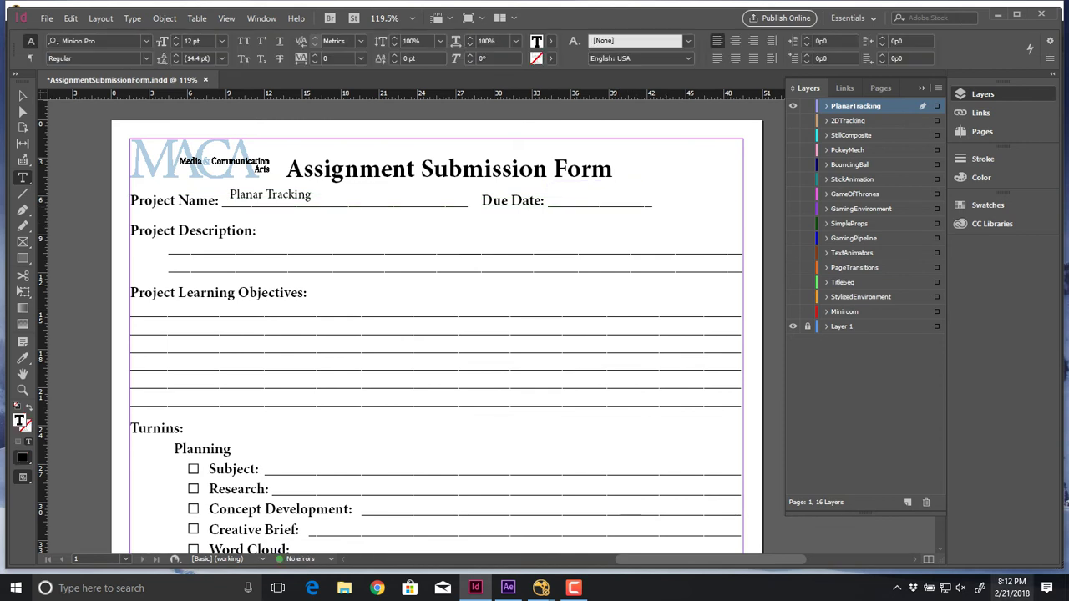
left_click(1012, 588)
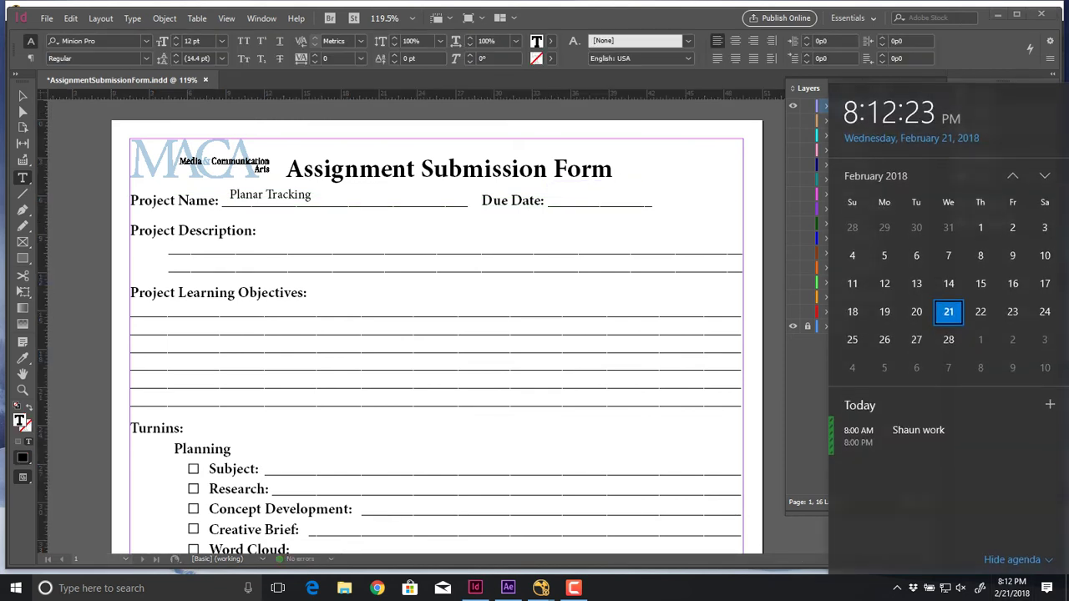
key("Escape")
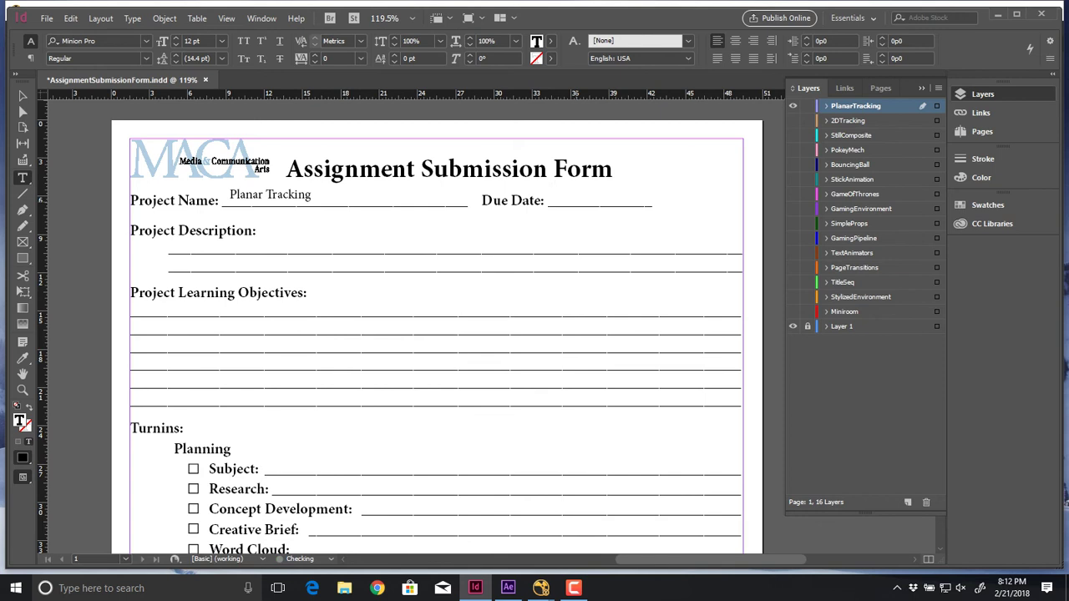
type("Feb 26, 2018")
key("Escape")
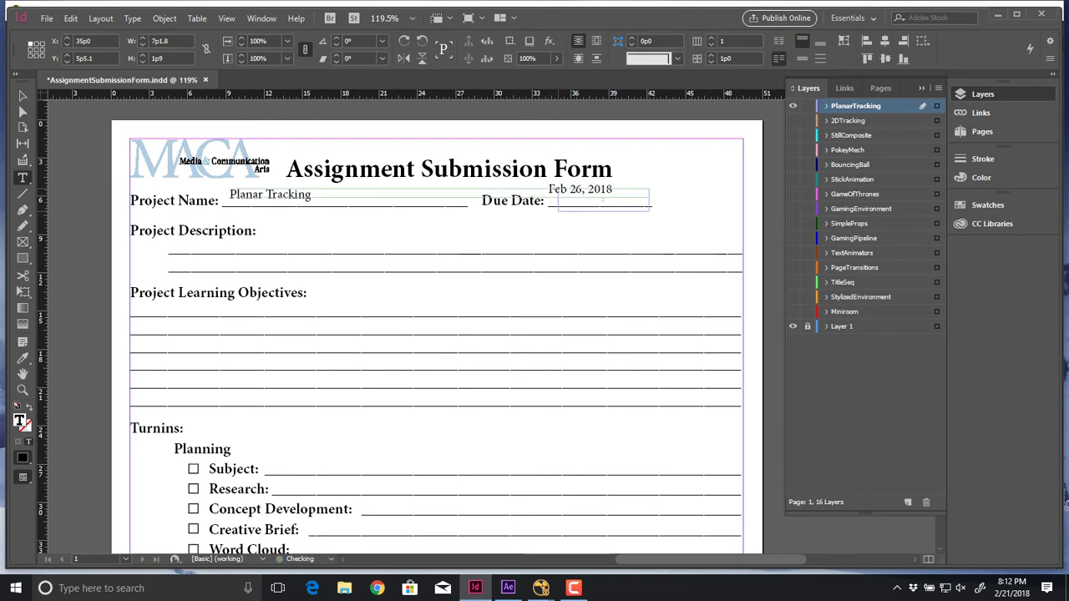
left_click_drag(593, 194, 602, 199, "ctrl")
- Add a text frame under Project Description reading "Explore the methods of planar tracking within Nuke."
left_click_drag(170, 235, 513, 252)
type("Exp")
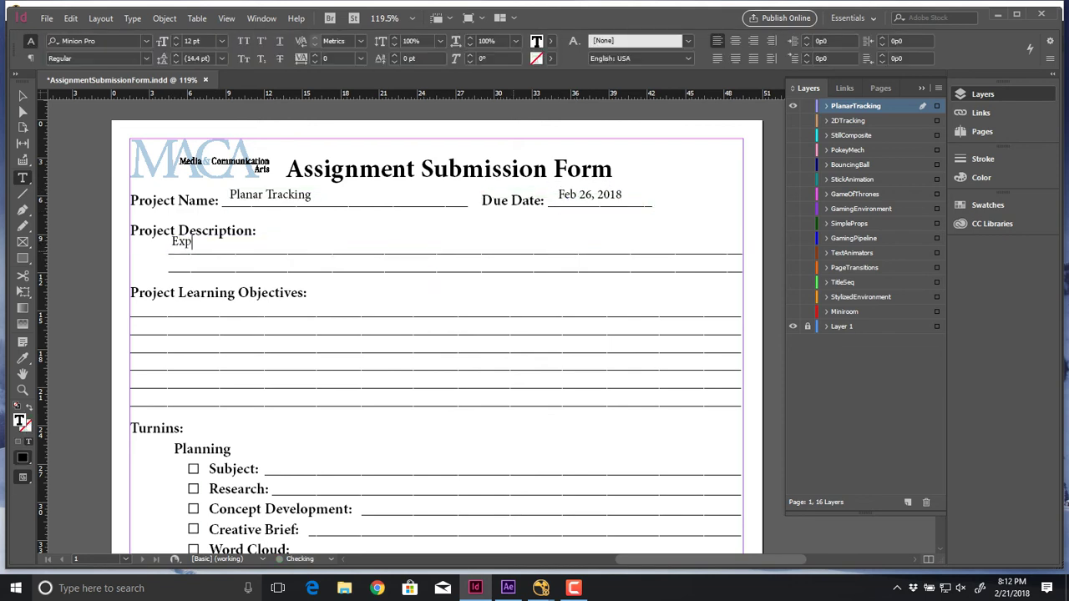
type("lore the methods of pl")
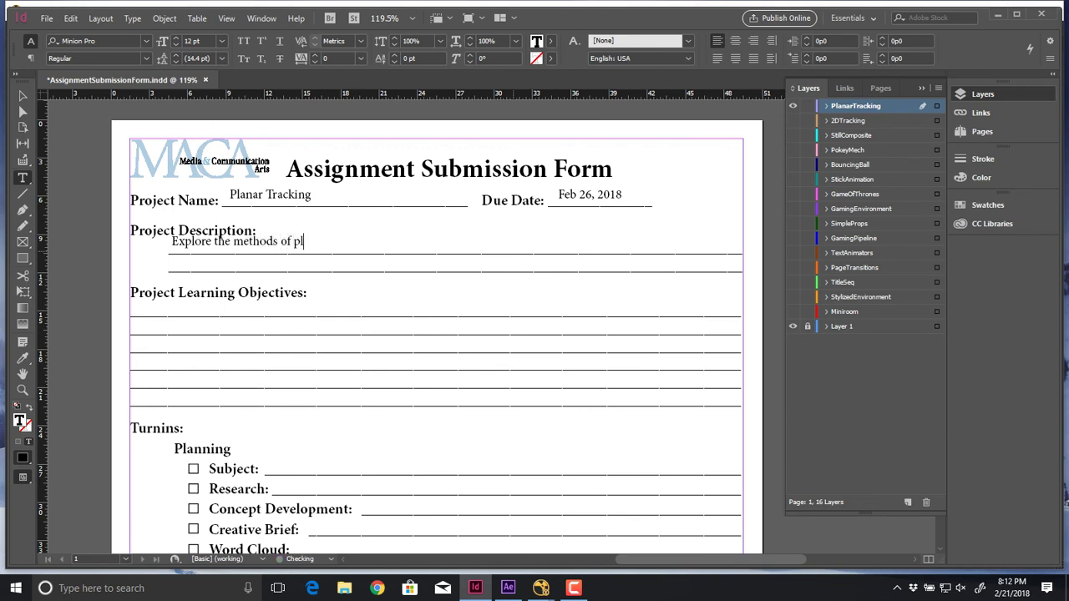
type("anar trackign")
type(" w")
key("BackSpace")
key("BackSpace")
key("BackSpace")
key("BackSpace")
key("BackSpace")
type("ing")
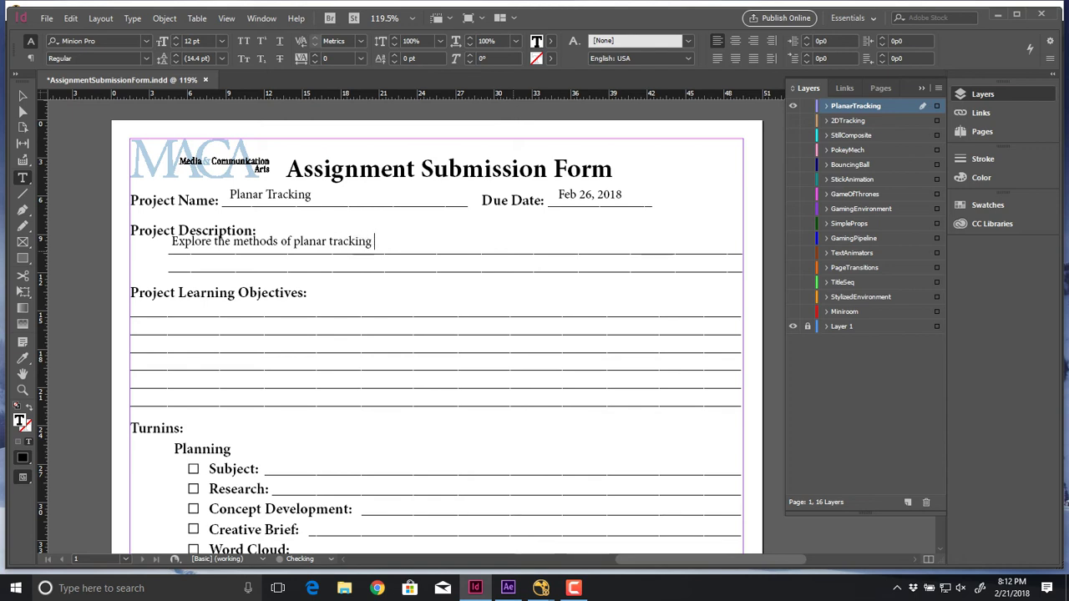
type(" within Nuke.")
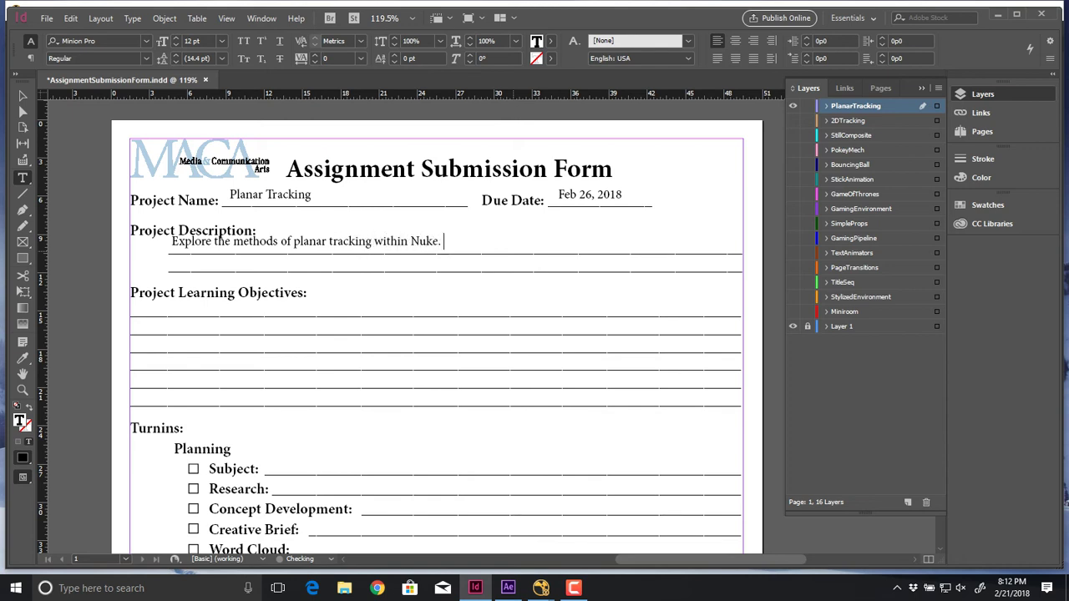
- Nudge the project description text slightly right to X 5p3.6 and deselect it
left_click_drag(350, 242, 354, 243, "ctrl")
key("Escape")
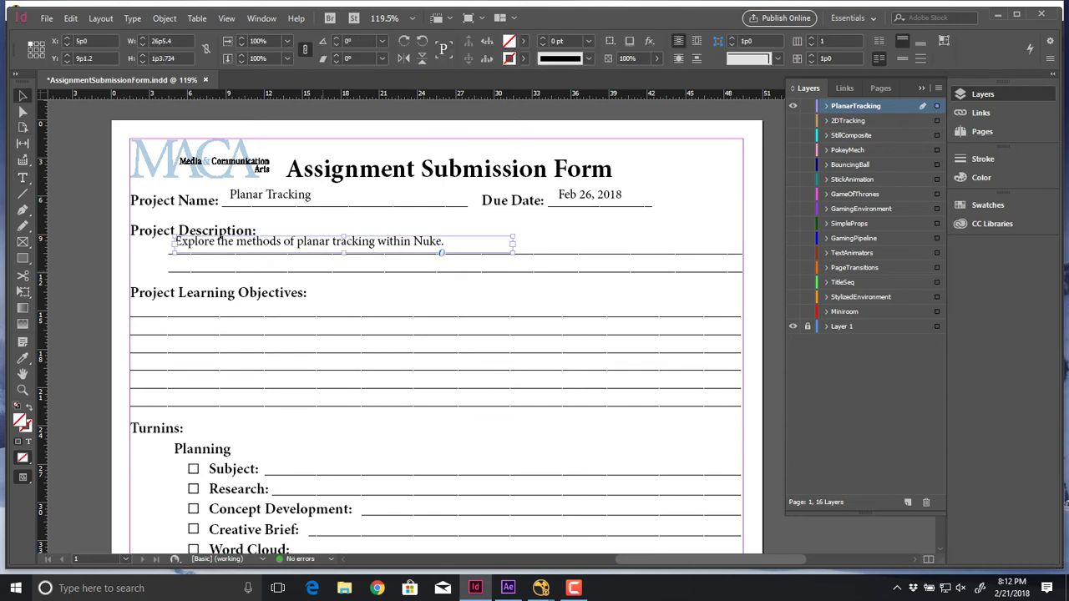
key("Right")
key("Right")
key("Right")
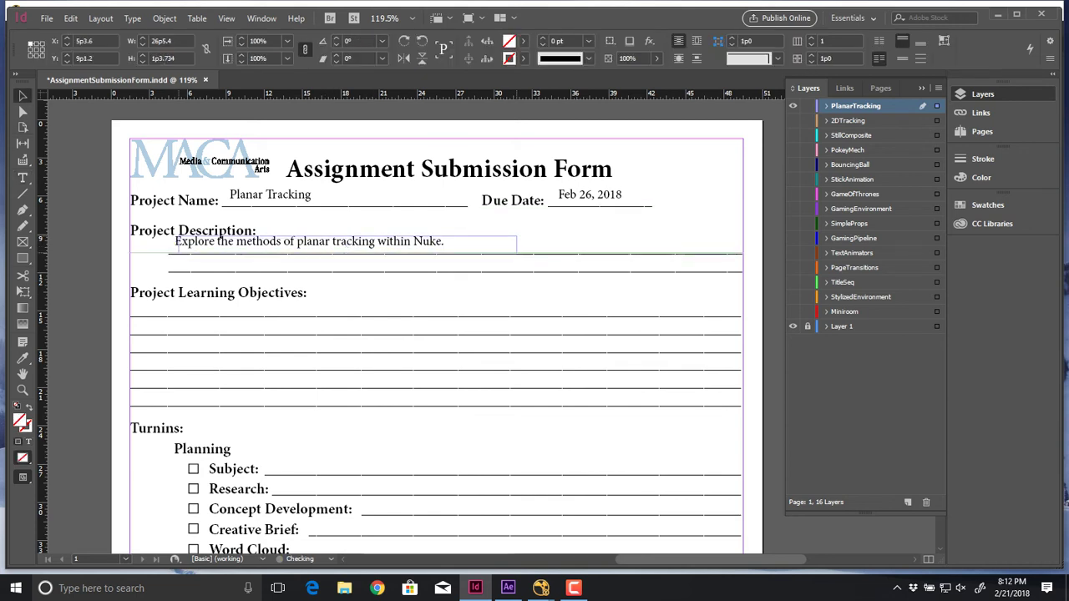
key("ctrl+shift+a")
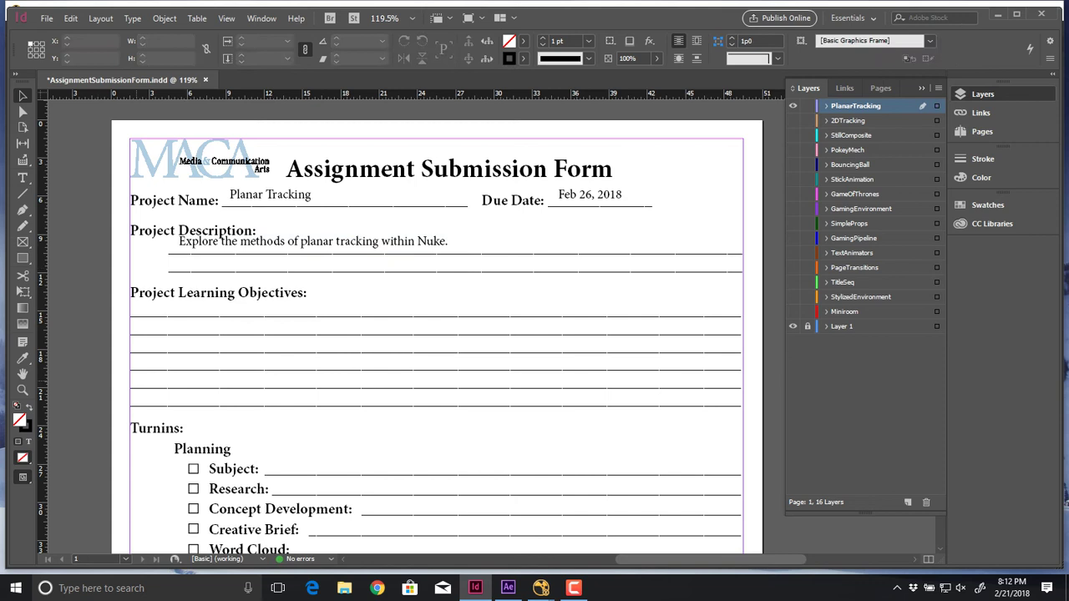
left_click(508, 587)
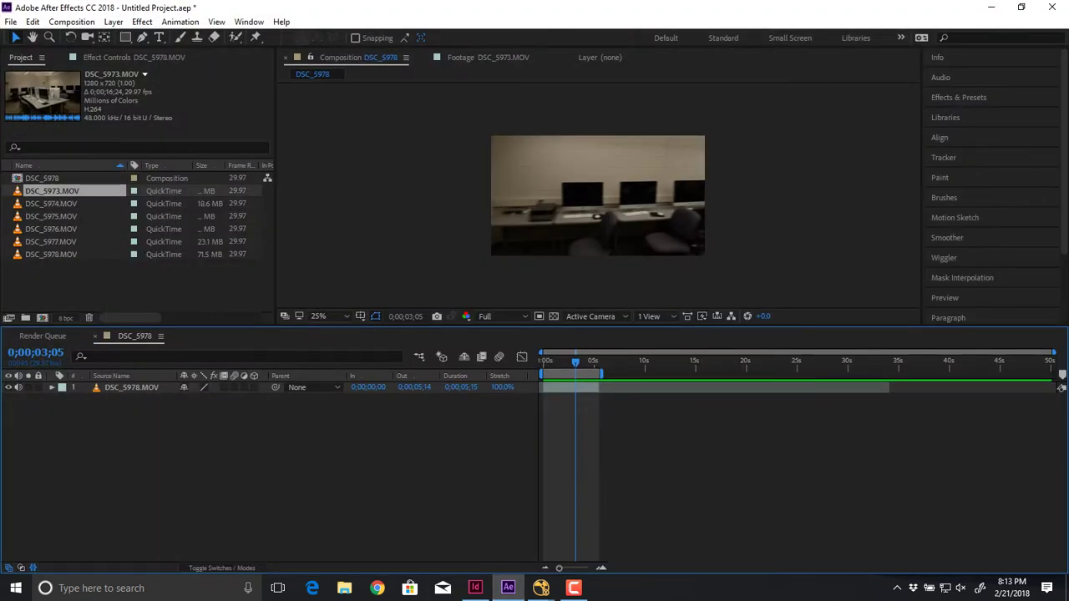
left_click(142, 21)
mouse_move(113, 22)
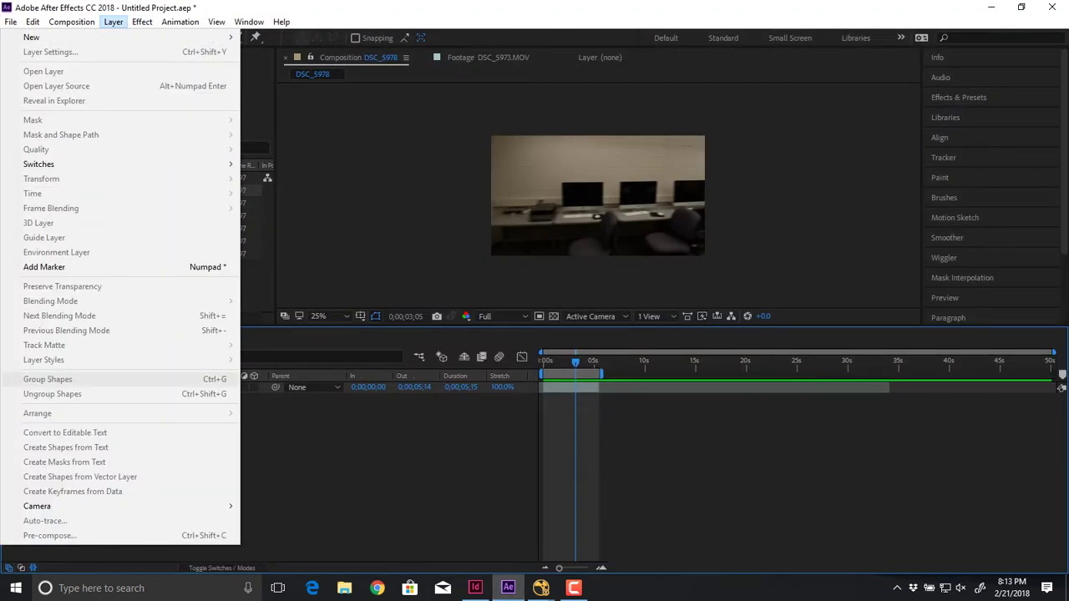
mouse_move(180, 21)
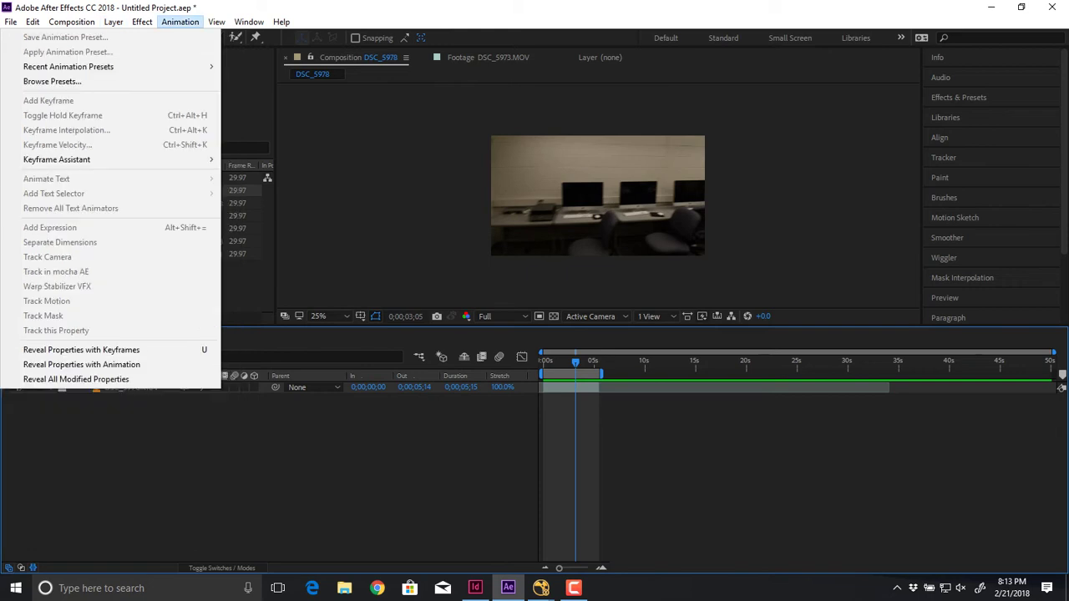
left_click(475, 587)
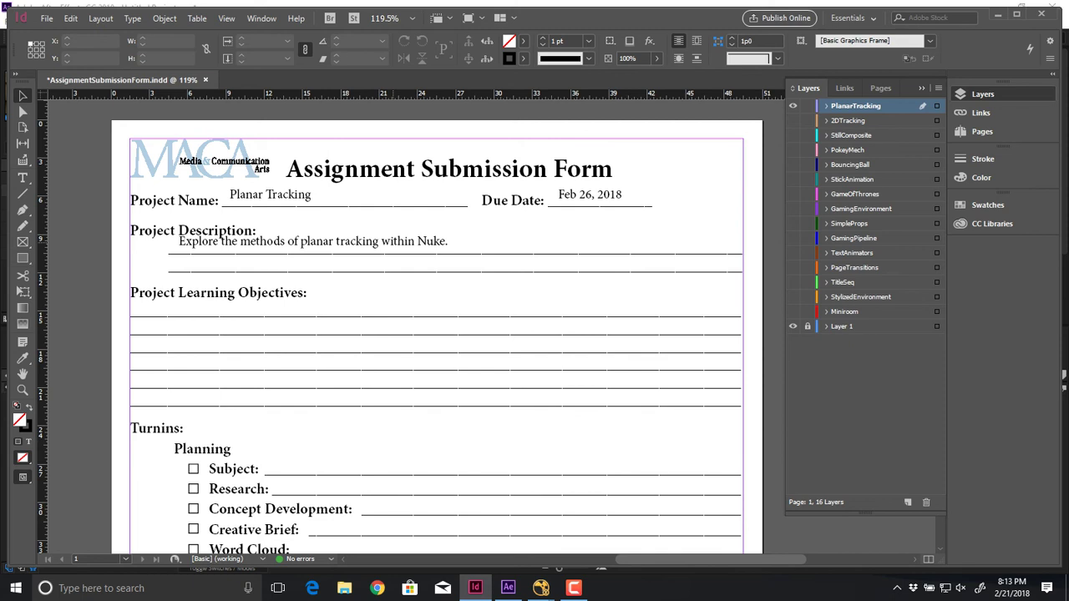
- Nudge the project description text down to Y 9p5.2 so it sits on its line, and deselect it
left_click(443, 245)
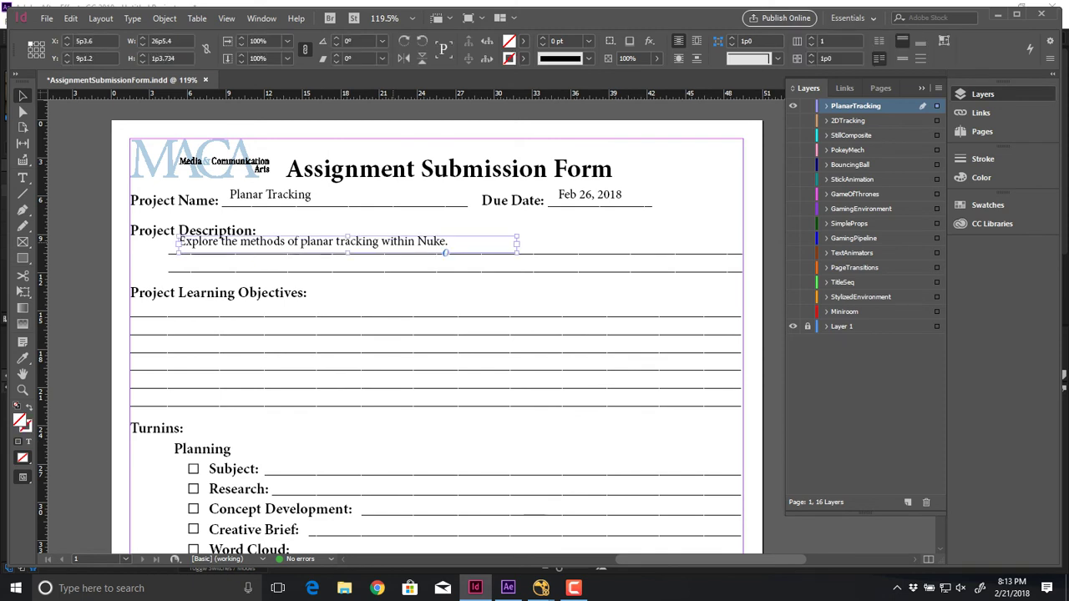
key("Down")
key("Down")
key("Down")
key("Down")
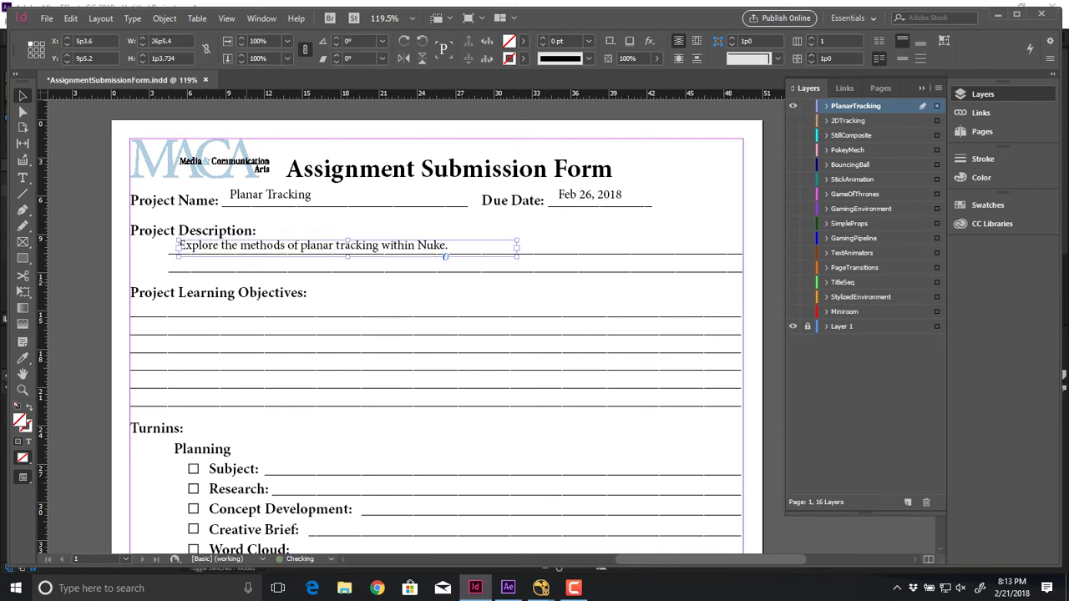
left_click(158, 261)
- Add a text frame on the first Project Learning Objectives line reading "Use Planar Tracking to isolate elelements."
left_click_drag(159, 261, 232, 222)
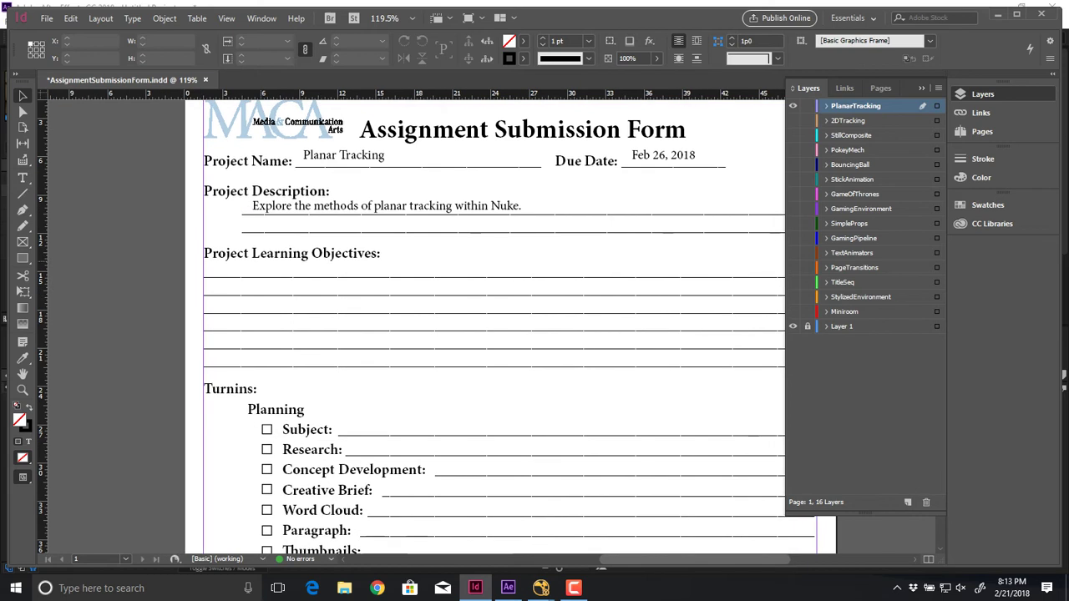
key("t")
left_click_drag(207, 261, 649, 281)
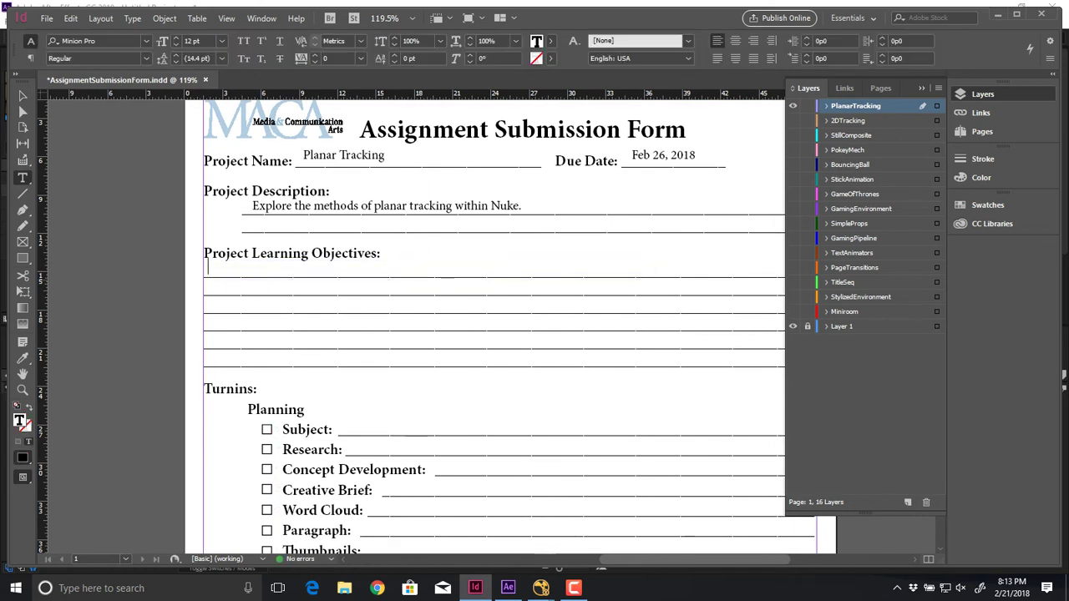
type("Use Planar Tra")
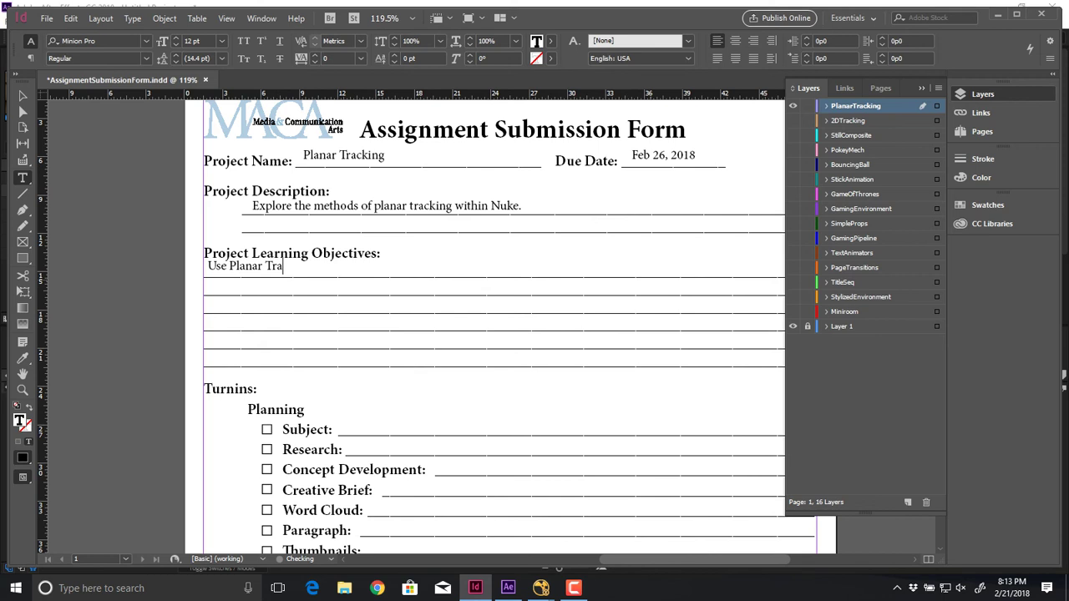
type("cking to isolate i")
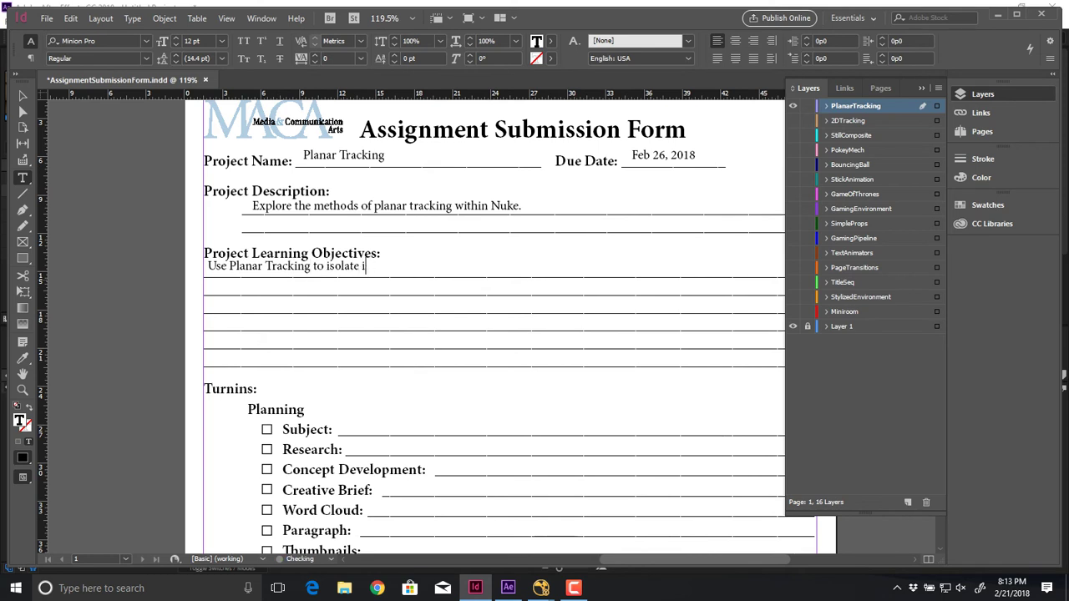
key("BackSpace")
type("elelents")
key("BackSpace")
key("BackSpace")
key("BackSpace")
type("ments.")
key("Escape")
- Add the objective "Replace at least 3 items using different import methods." on the second Project Learning Objectives line
left_click(347, 287)
type("Repl")
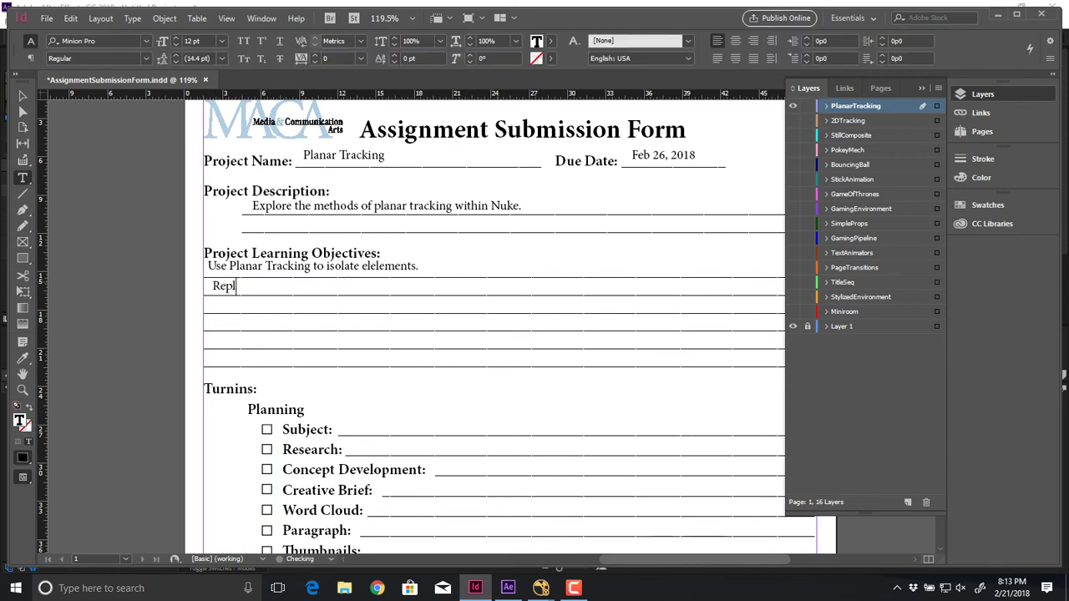
type("ace at least 3 items using ")
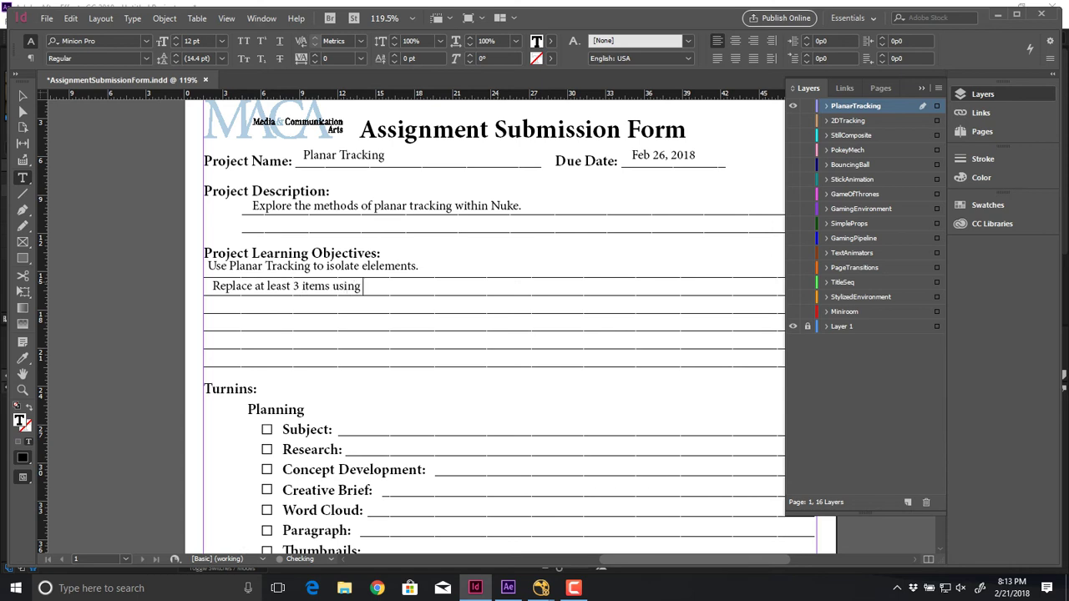
type("a")
key("BackSpace")
type("diffe")
key("BackSpace")
key("BackSpace")
type("e")
key("BackSpace")
type("ferent import methods.")
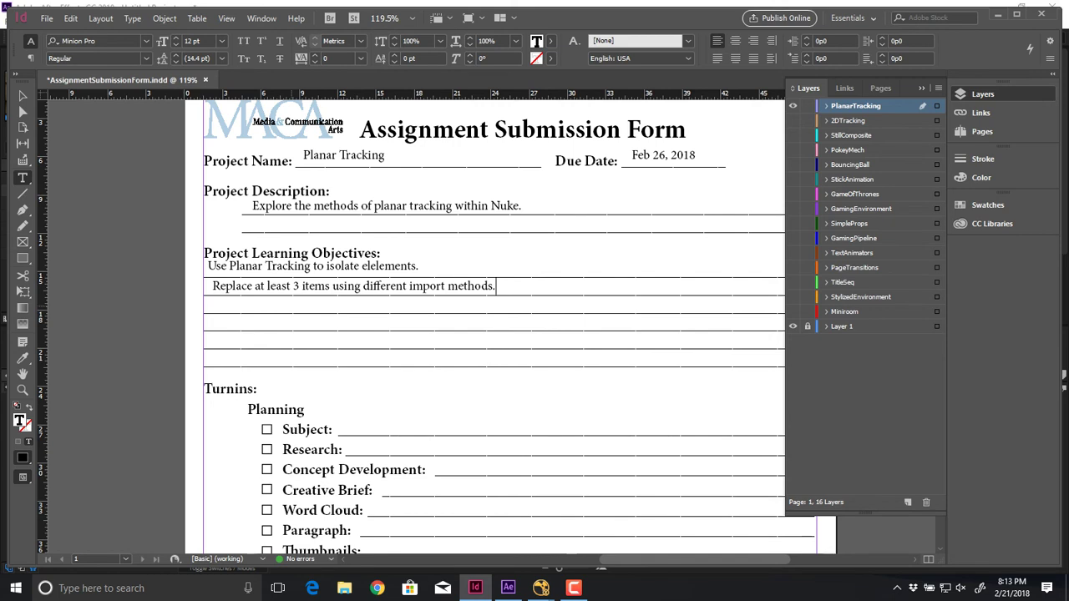
- Add the objective "Use lens correction." on the third Project Learning Objectives line
left_click_drag(212, 312, 576, 296)
key("Return")
type("Use noise cor")
key("BackSpace")
key("shift+Home")
type("Use lens correction")
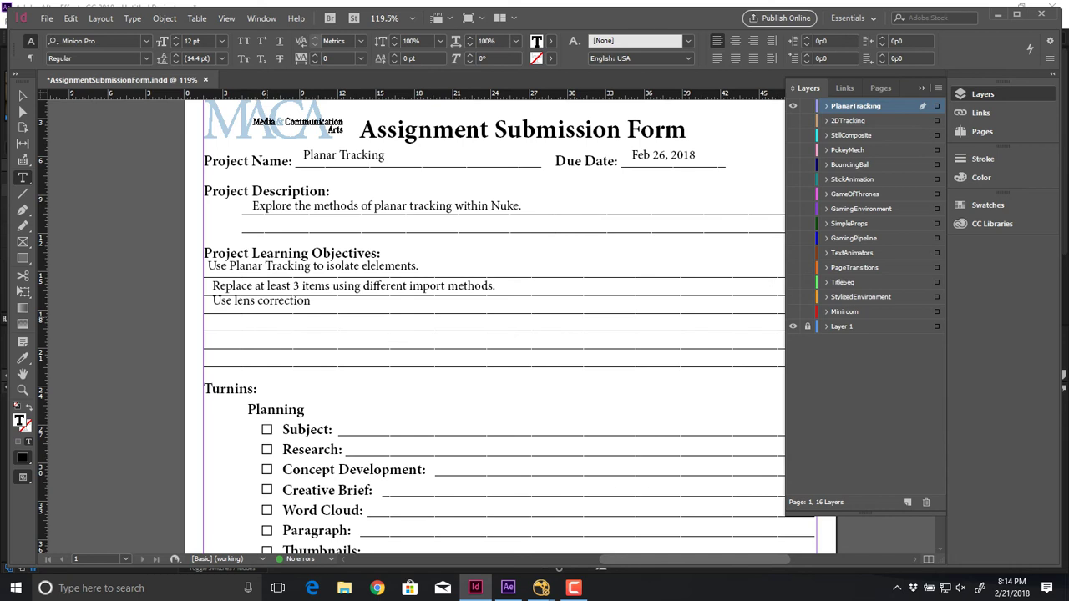
type(", and noi")
key("BackSpace")
key("BackSpace")
key("BackSpace")
key("BackSpace")
key("BackSpace")
key("BackSpace")
key("BackSpace")
key("BackSpace")
key("BackSpace")
type(".")
- Add the objective "Add/Remove Noise, color grading, and adjusting focus of items." in its own text frame and lower it onto the fourth line
left_click_drag(207, 312, 619, 326)
type("Add/Remove Noise")
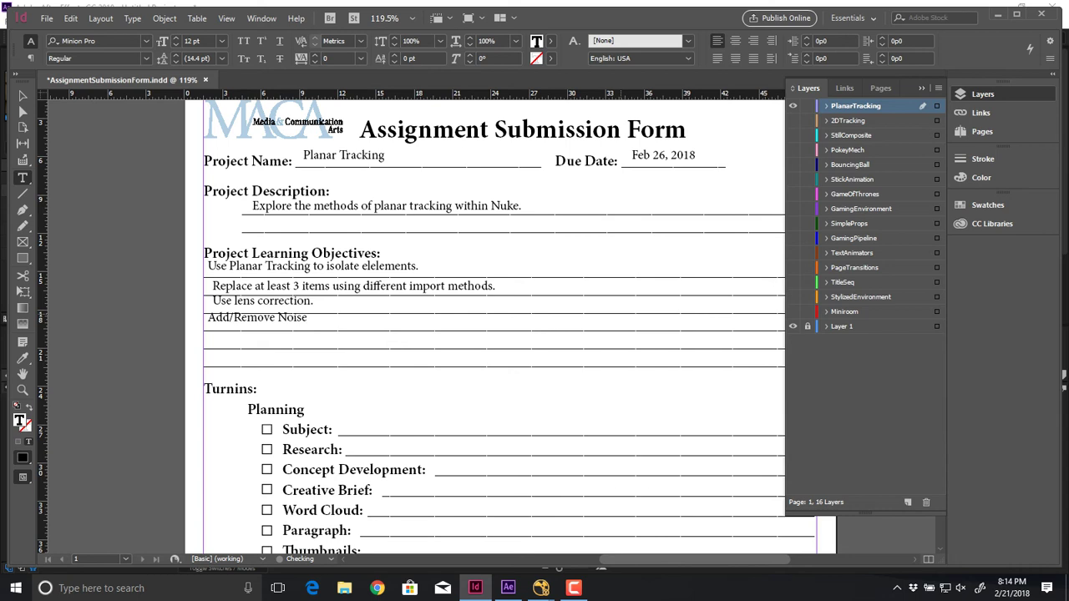
key("BackSpace")
type("e")
key("BackSpace")
type(", color grading, and adjusti")
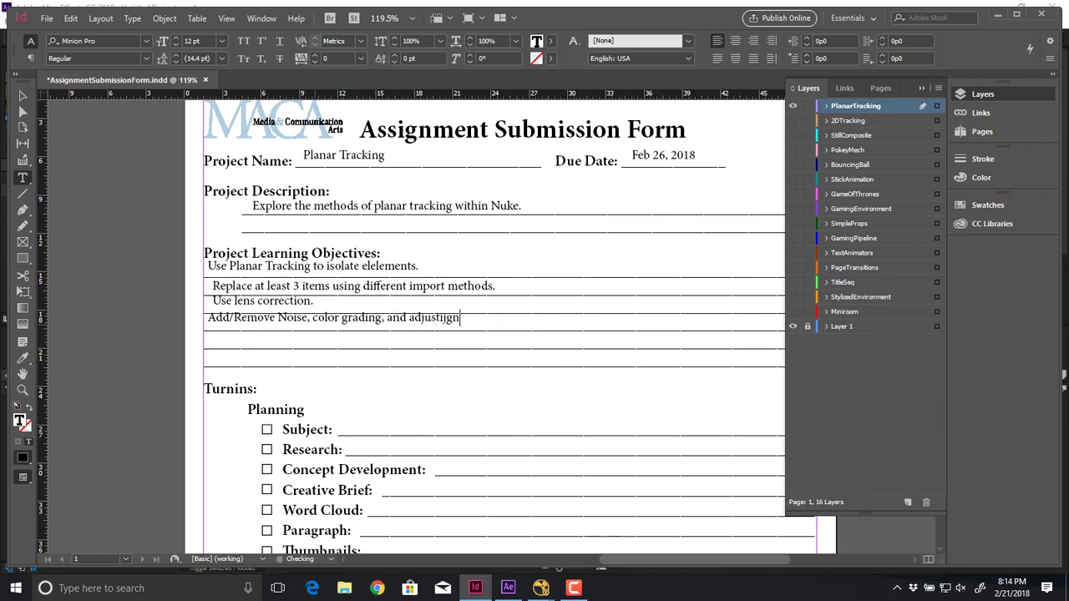
type("ng focus of items.")
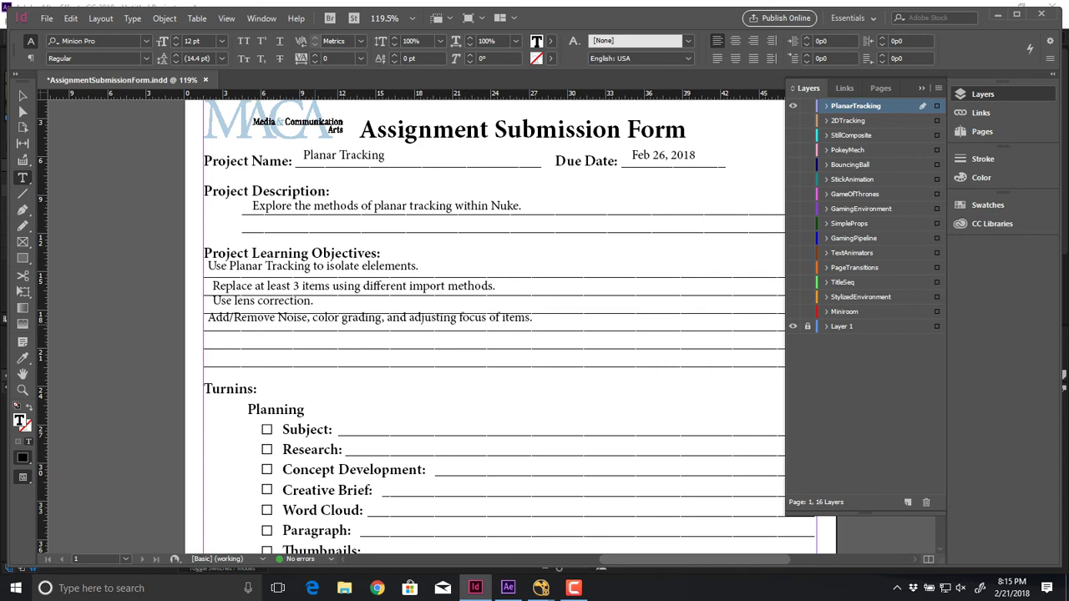
left_click_drag(316, 318, 317, 322, "ctrl")
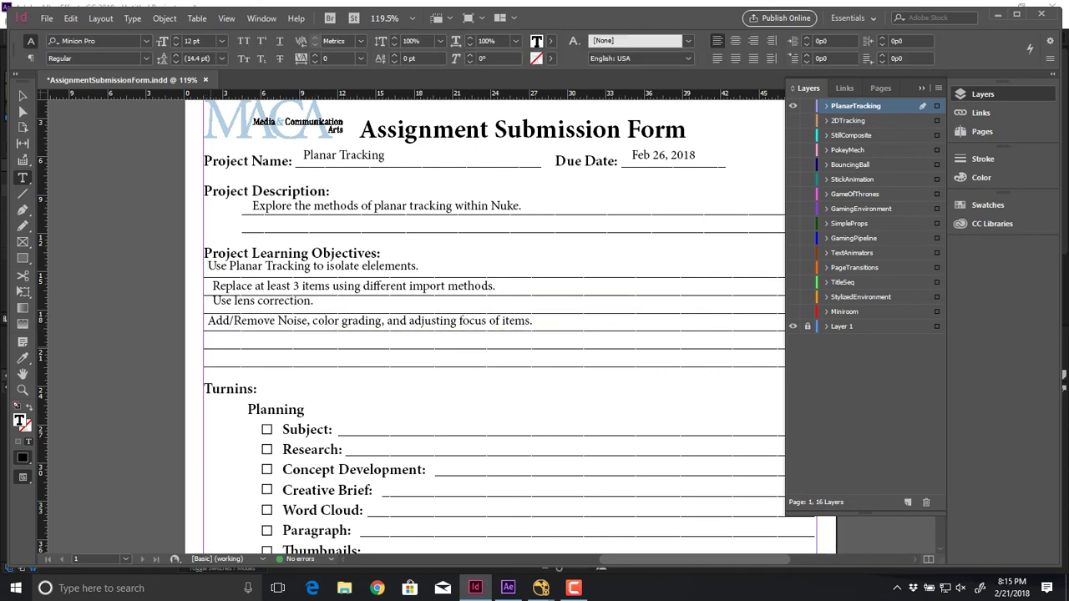
left_click_drag(212, 338, 405, 351)
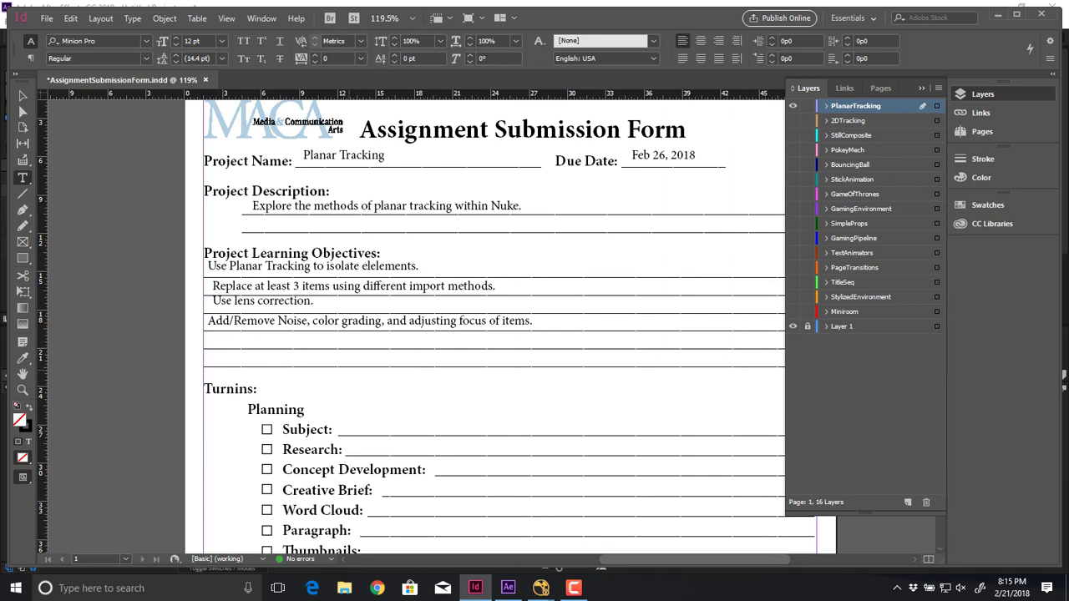
- Mark the Project Folder checkbox with an X drawn with the Line tool
scroll(493, 325, "down", 3)
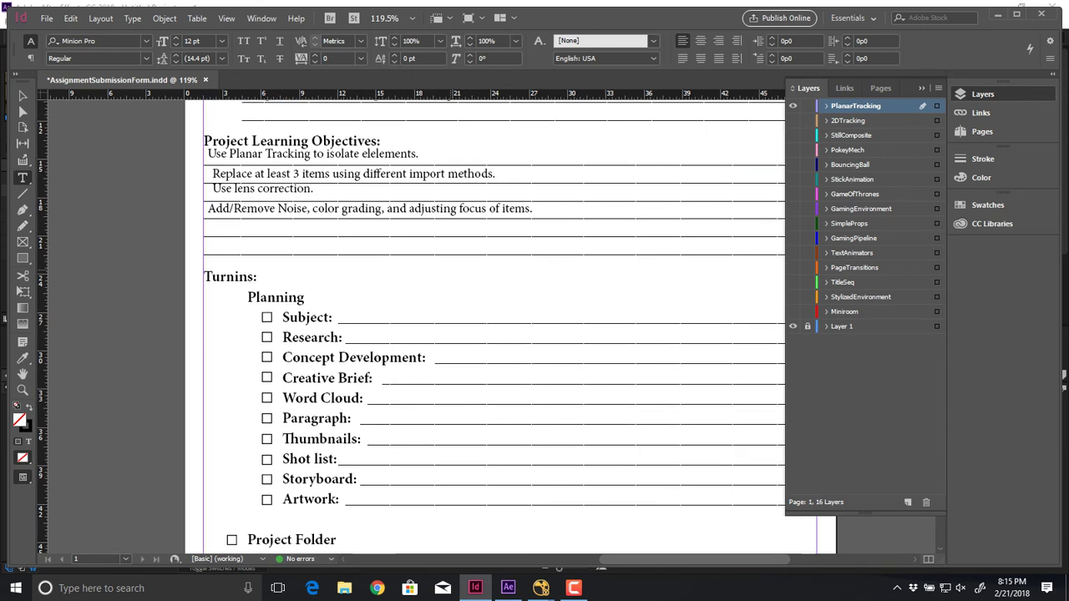
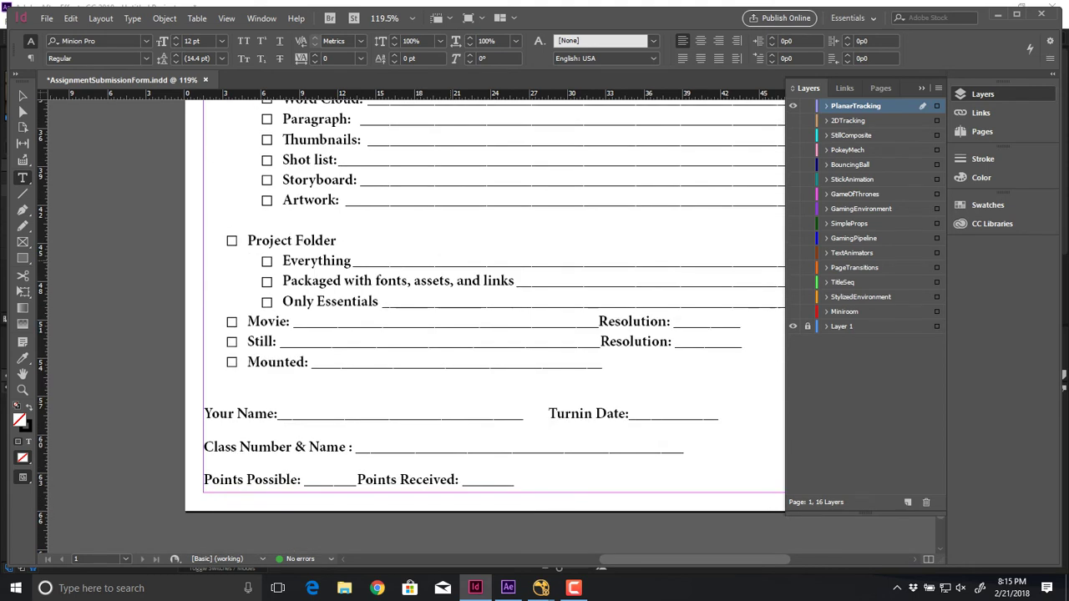
left_click(23, 194)
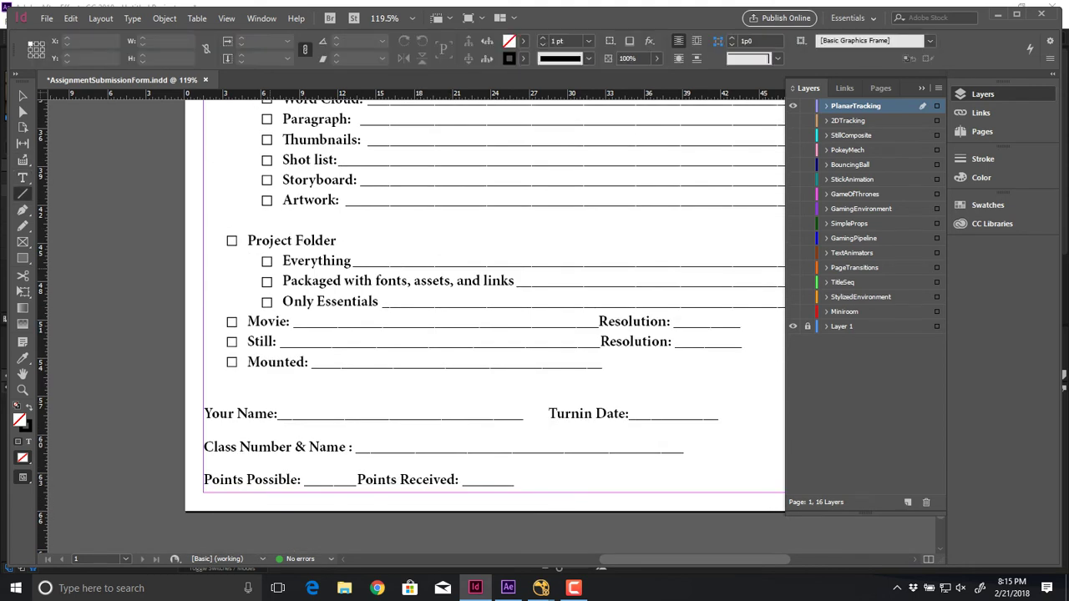
mouse_move(227, 236)
left_mouse_down()
mouse_move(237, 246)
mouse_move(227, 245)
left_mouse_up()
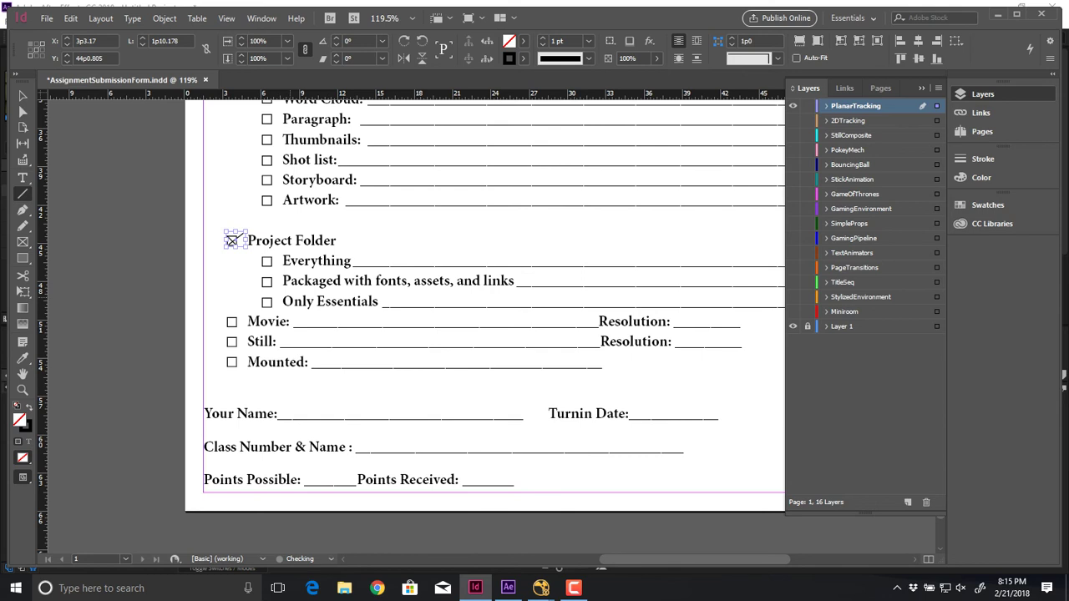
- Mark the Only Essentials checkbox with an X and add the note "Movie File & Snapshot of your node graph." on its line
mouse_move(258, 294)
left_mouse_down()
mouse_move(273, 308)
mouse_move(257, 308)
left_mouse_up()
key("t")
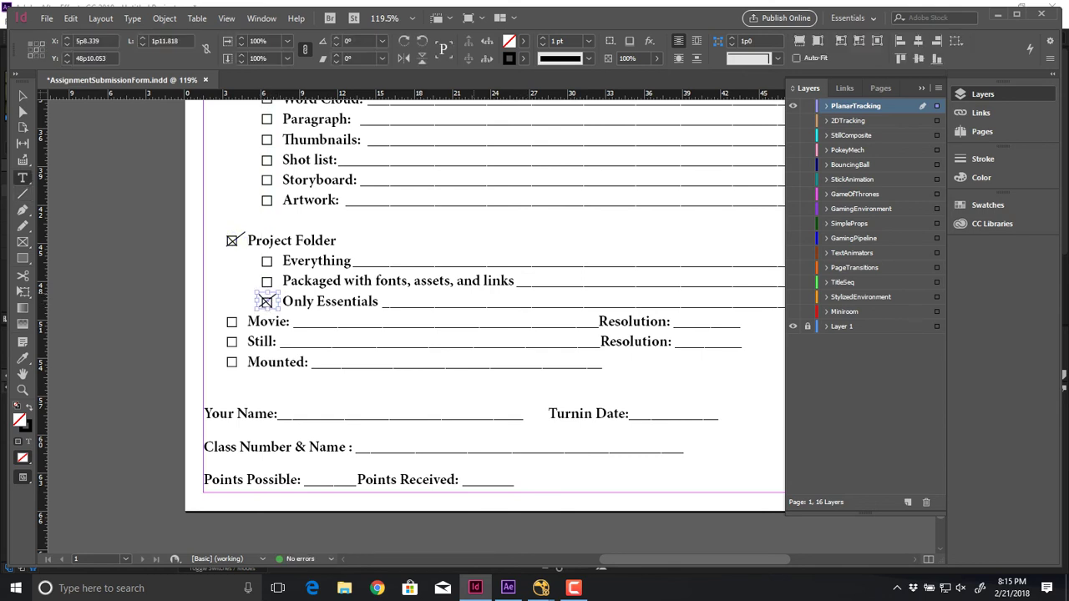
left_click_drag(385, 288, 744, 308)
left_click(385, 293)
type("M")
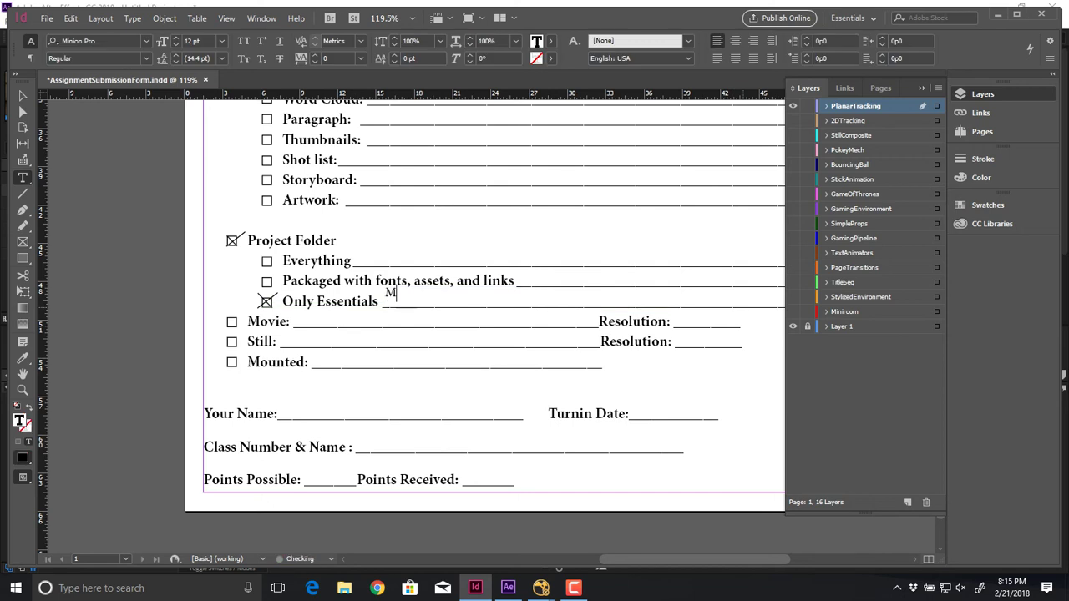
type("ovie File & Snapshot of your node graph.")
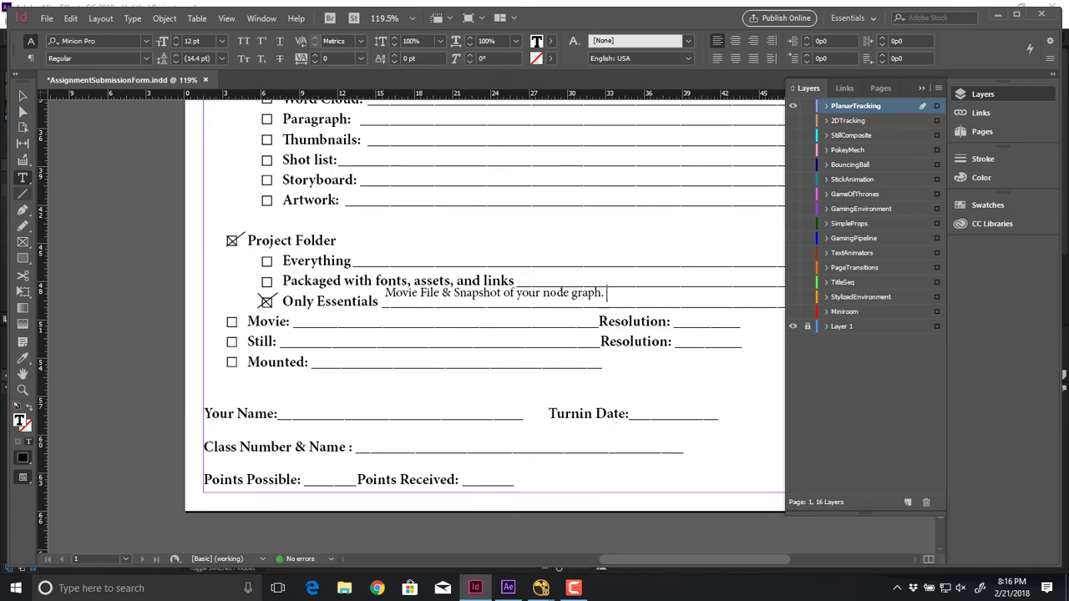
- Mark the Movie checkbox with an X and enter "1280 x 720 @ 30fps" as the movie's resolution
left_click(23, 194)
mouse_move(223, 315)
left_mouse_down()
mouse_move(236, 328)
mouse_move(215, 334)
left_mouse_up()
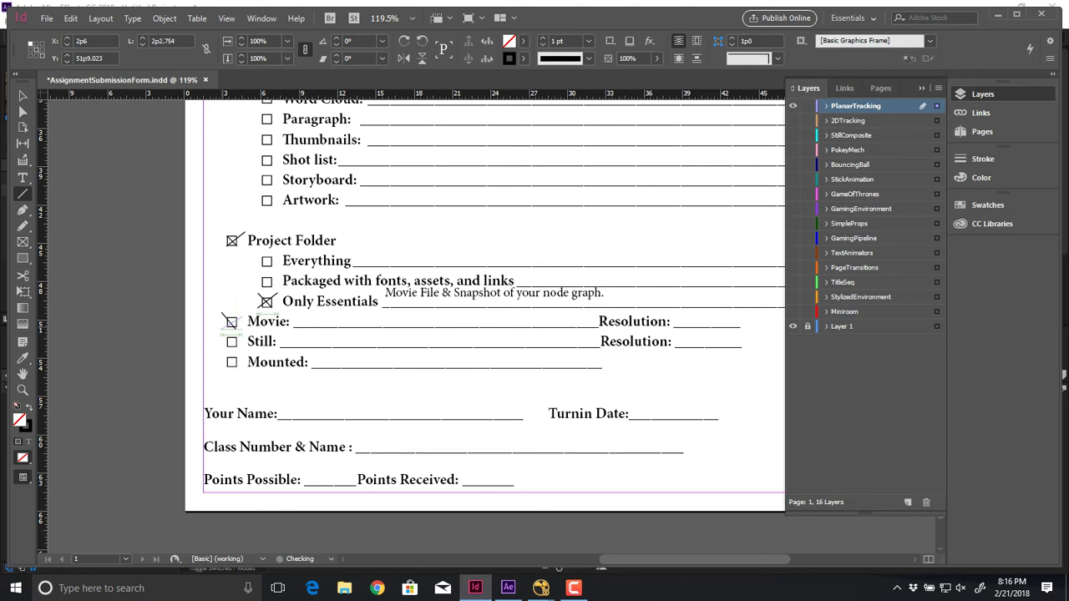
key("t")
left_click_drag(420, 321, 558, 328)
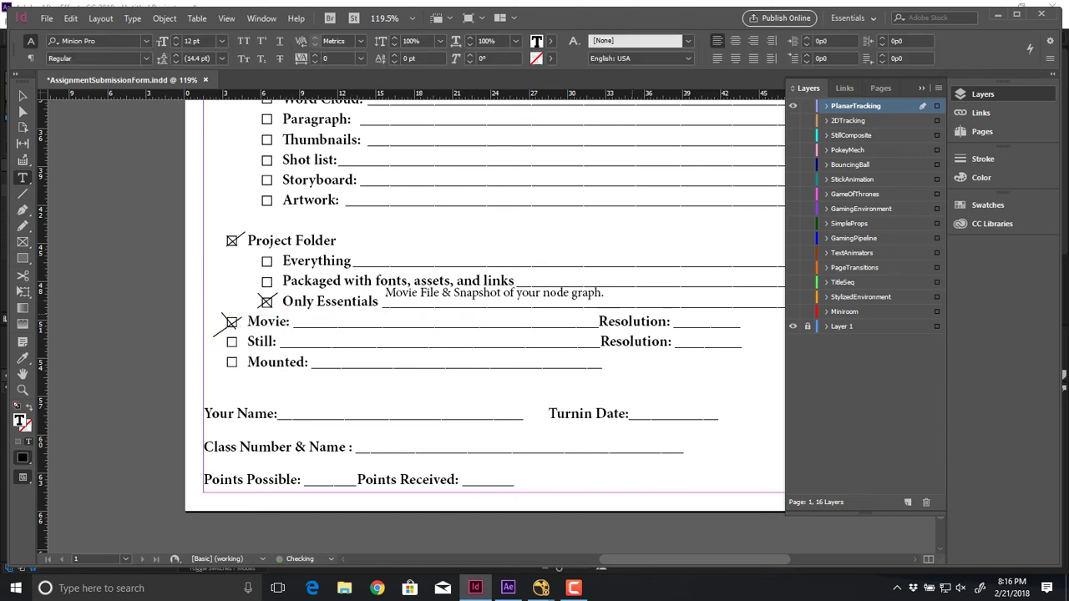
left_click_drag(675, 311, 770, 329)
type("1280 x 720 @")
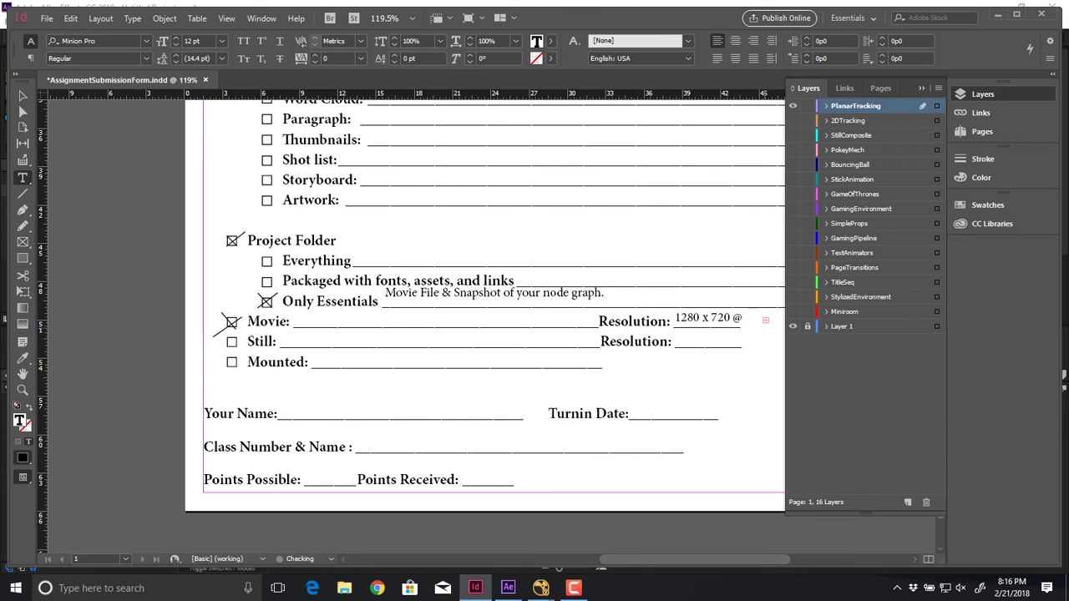
type(" 30fps")
- Fill in the Movie line with "Compositing items tracked in scene"
key("Home")
type("Compositing items tracked in scene")
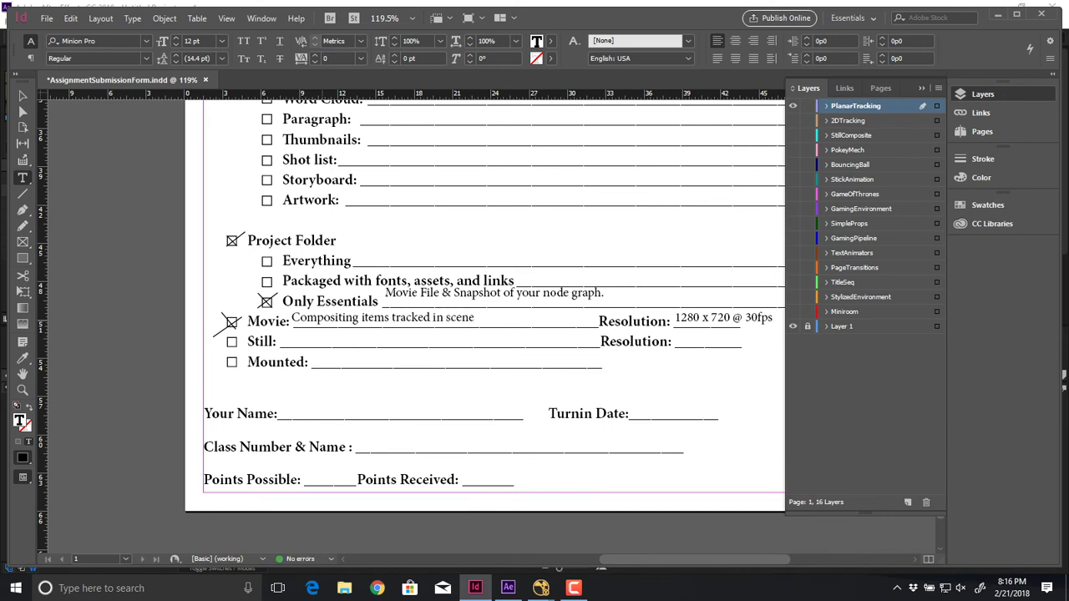
key("Escape")
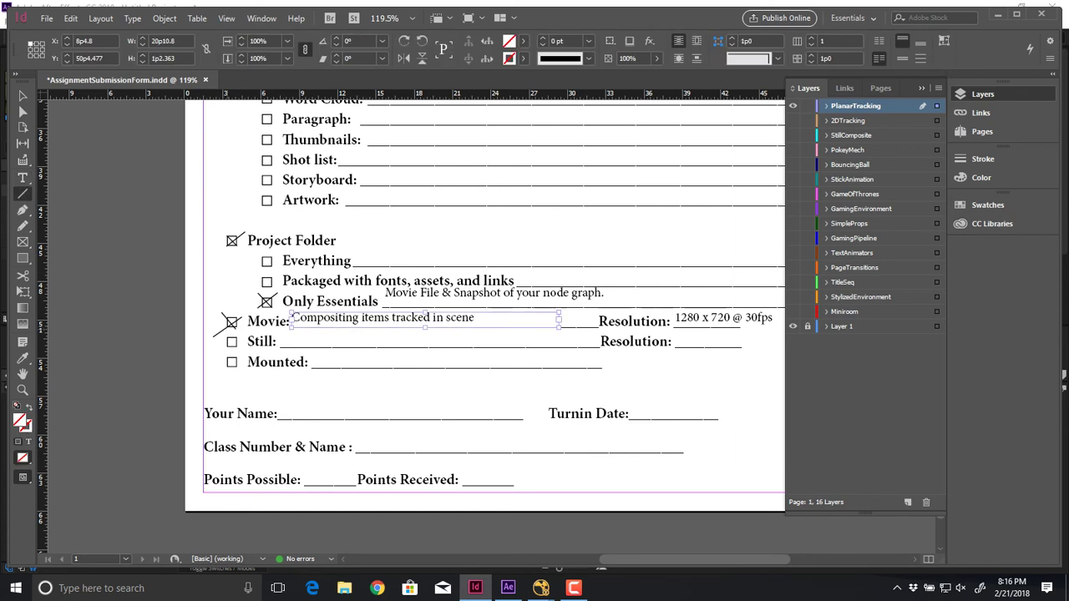
- Mark the Still checkbox with an X and enter "Node graph" on its line, lowering the text frame's upper edge onto it
mouse_move(226, 335)
left_mouse_down()
mouse_move(238, 349)
mouse_move(238, 337)
mouse_move(223, 350)
left_mouse_up()
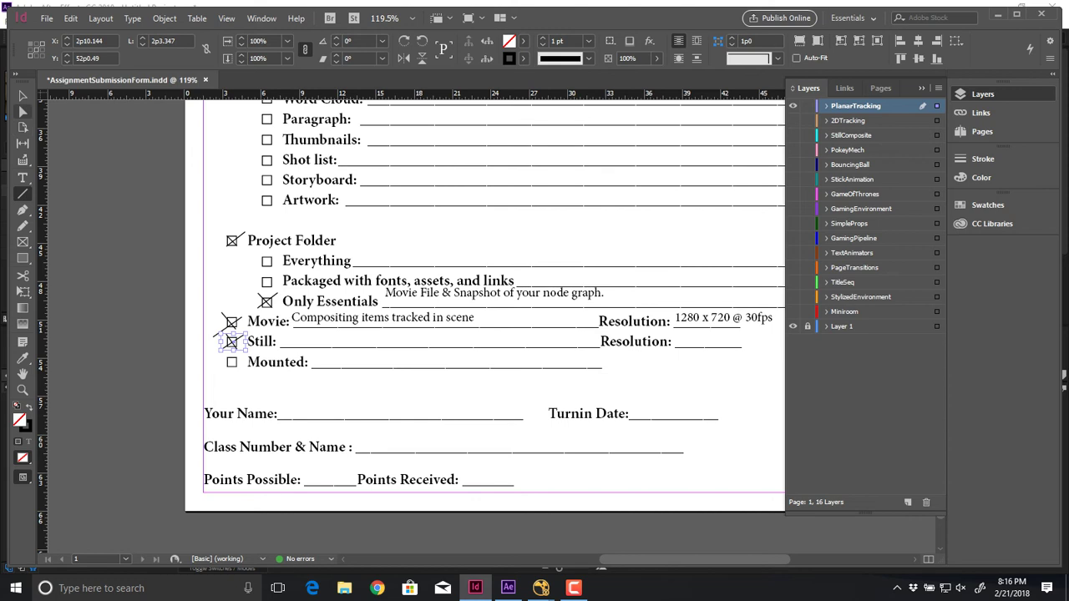
left_click(22, 177)
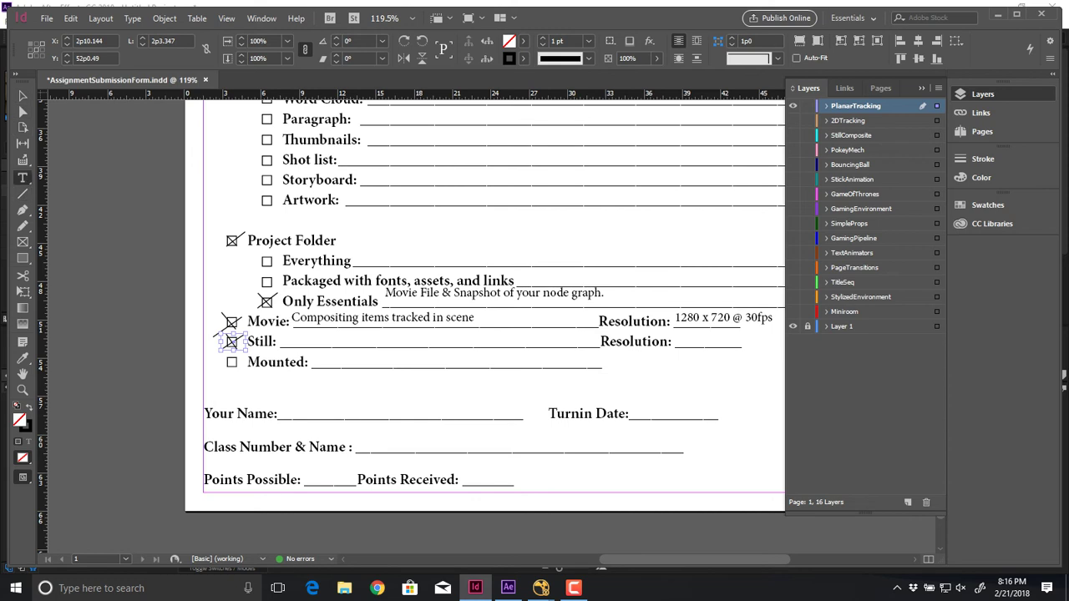
left_click_drag(284, 327, 551, 357)
type("Node graph")
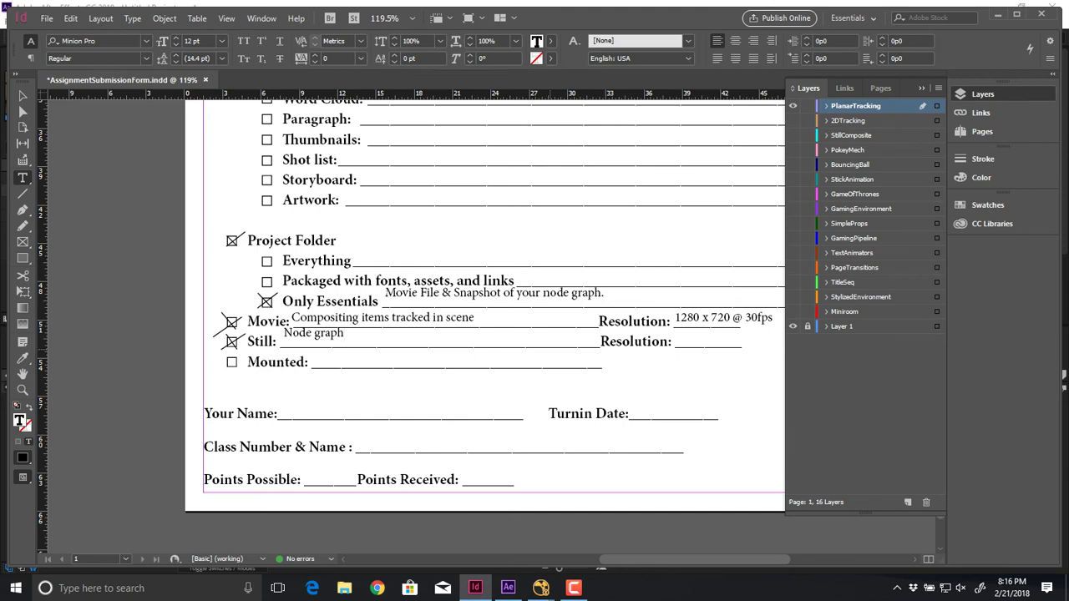
key("Escape")
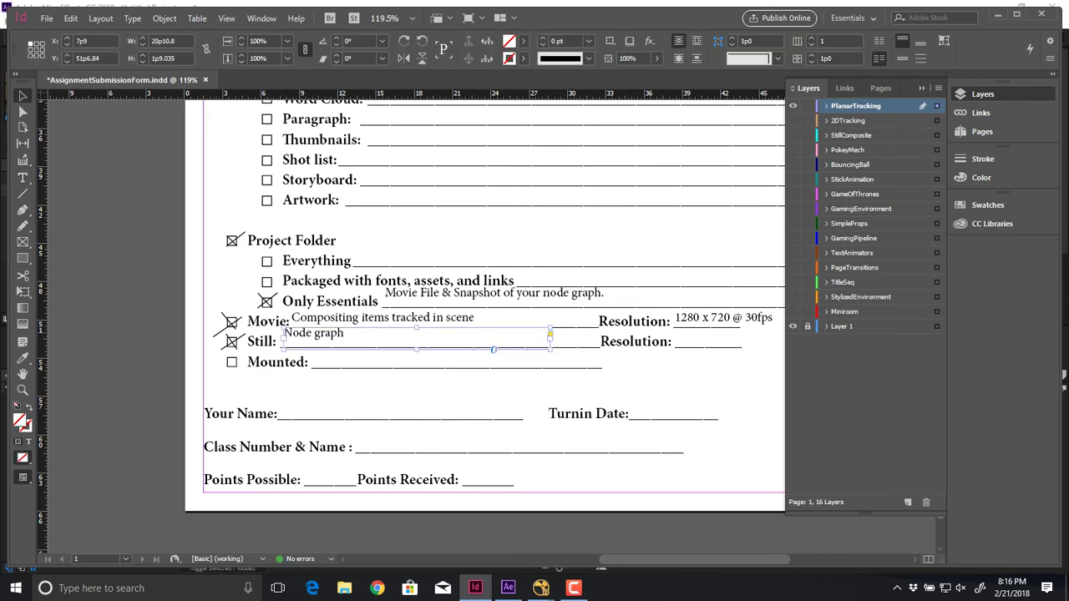
left_click_drag(284, 328, 284, 334)
- Enter "1280 x 720" as the resolution of the Still turn-in
key("t")
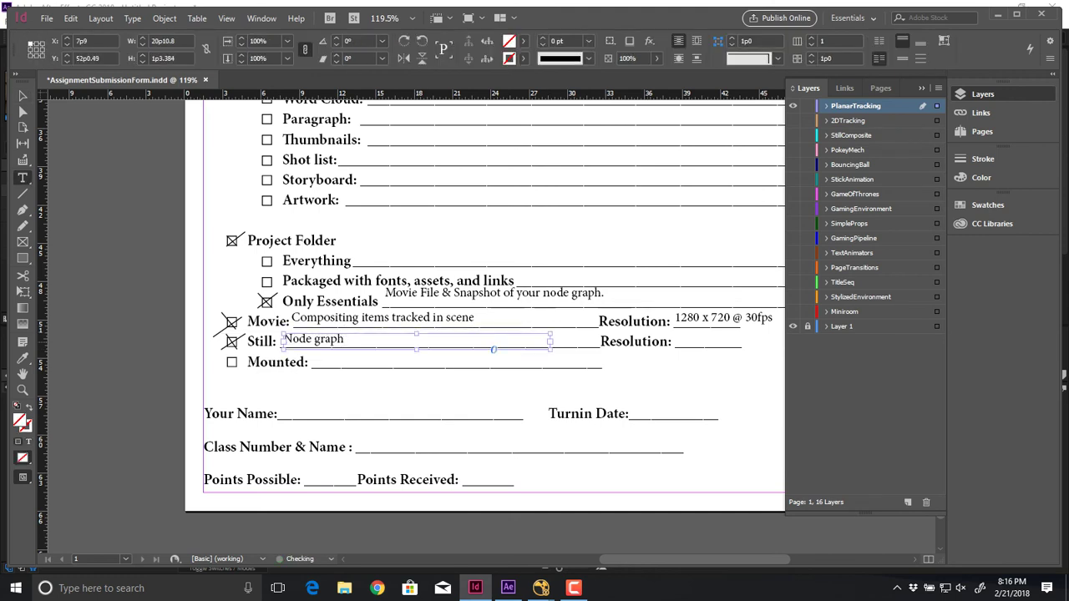
mouse_move(675, 329)
left_mouse_down()
mouse_move(700, 348)
mouse_move(772, 348)
left_mouse_up()
type("1280 x 720")
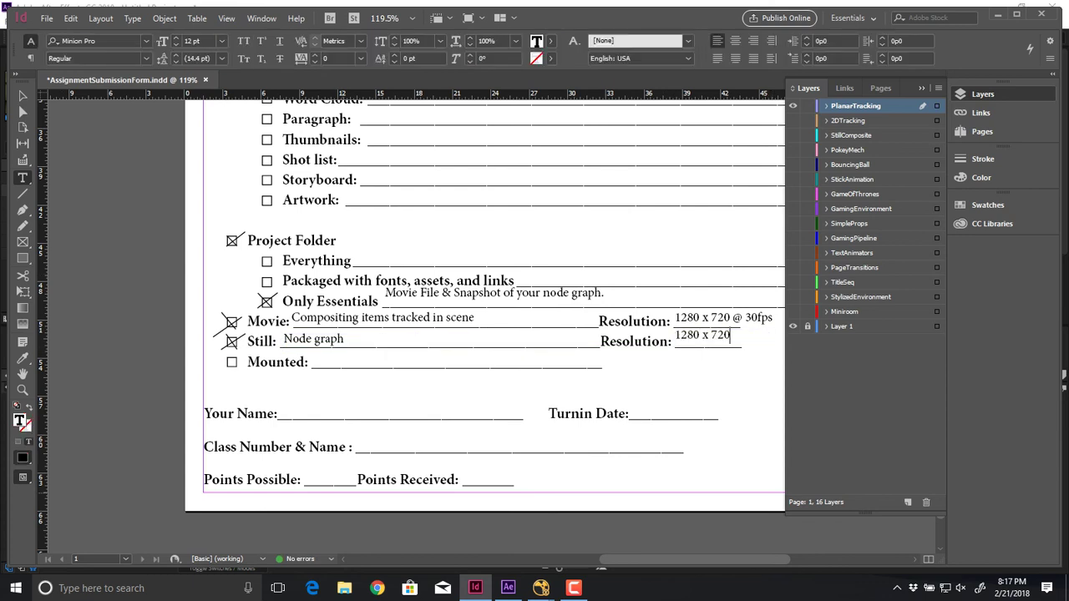
- Switch to File Explorer, open the course syllabus PDF and look up the points for Planar Nuke Tracking in the Assignment Breakdown
left_click(344, 588)
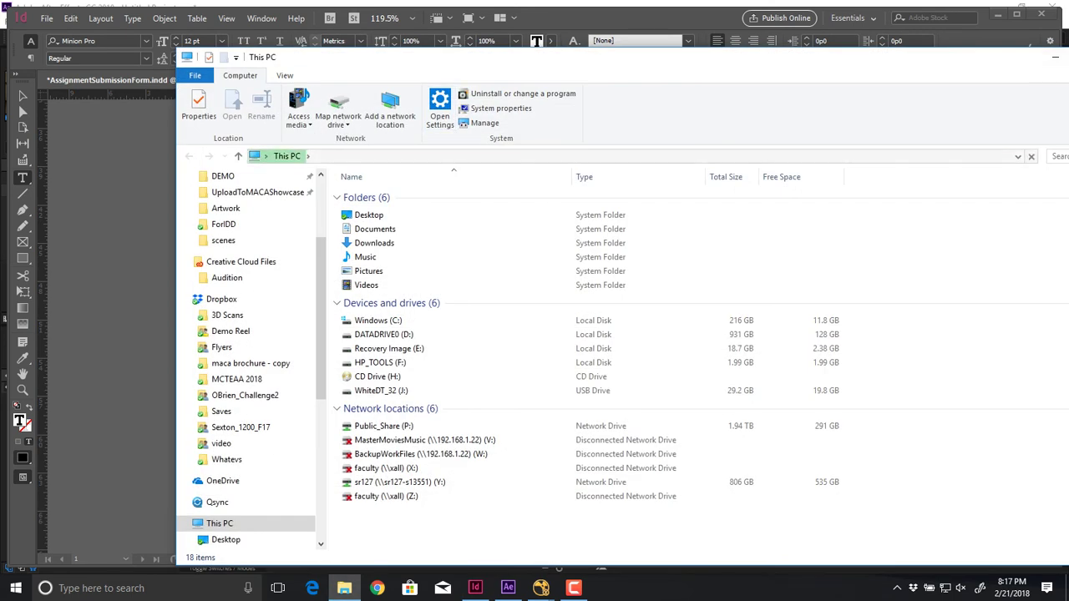
left_click_drag(501, 57, 1068, 49)
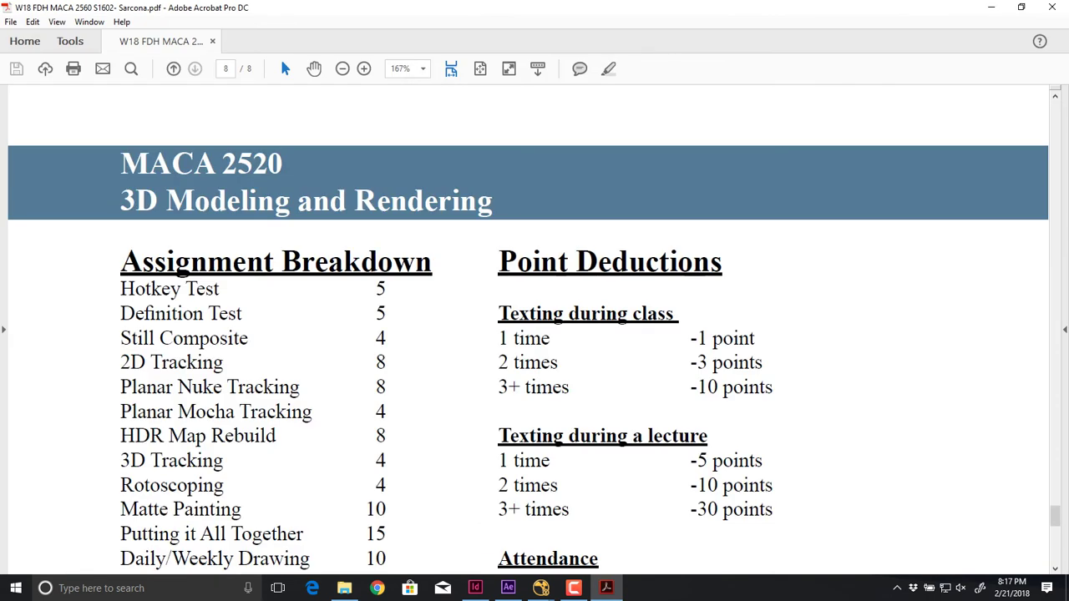
triple_click(210, 387)
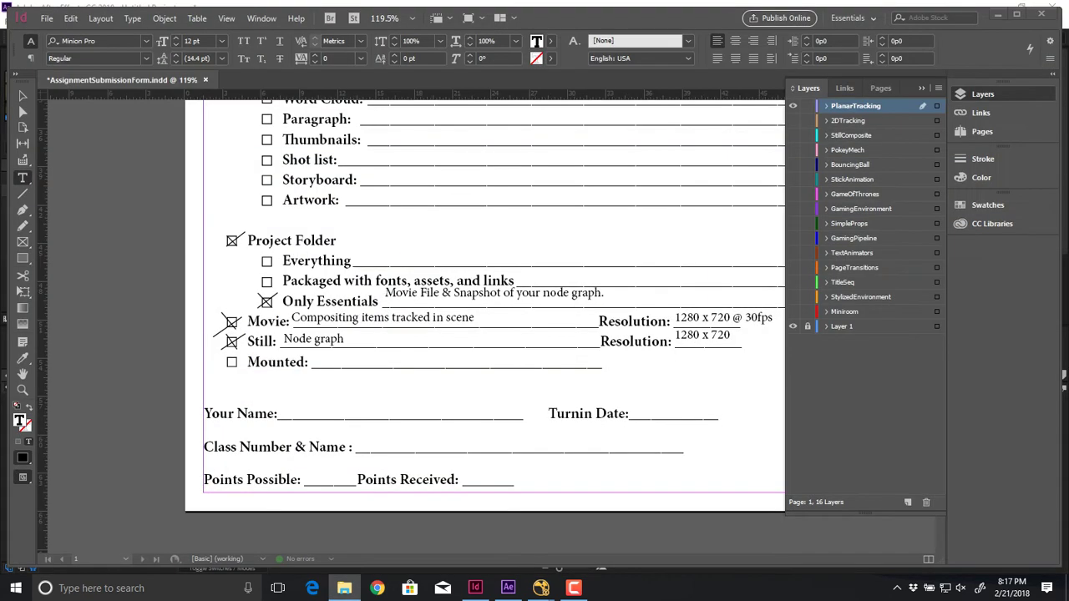
- Return to the submission form and enter 8 as the Points Possible
left_click_drag(308, 464, 355, 485)
type("8")
left_click(22, 96)
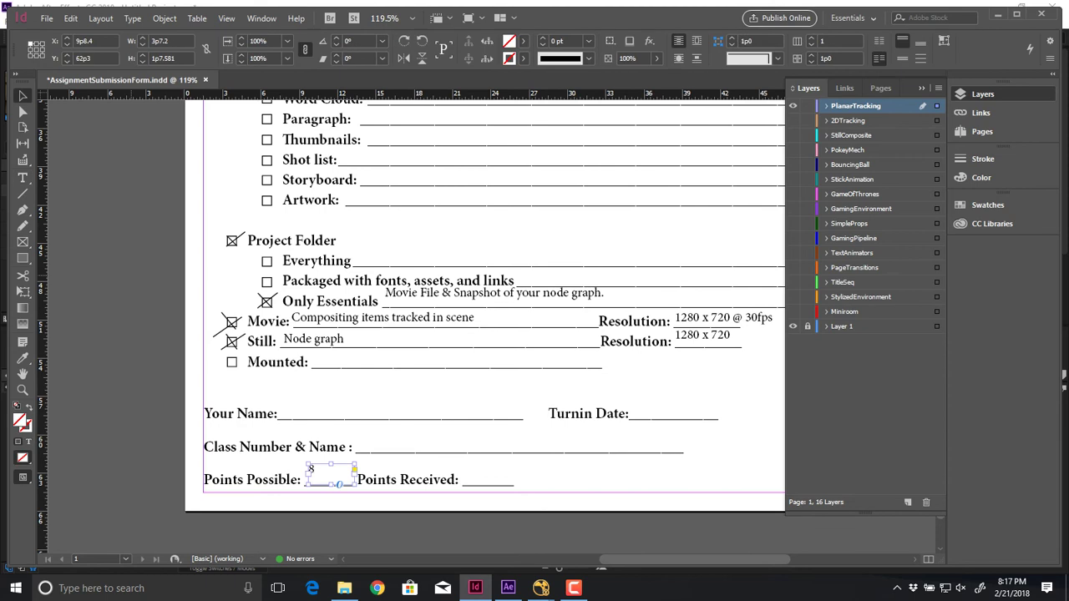
- Review the filled-in form from the objectives down to the points line, and view the whole page
left_click(355, 388)
left_click_drag(355, 388, 290, 354)
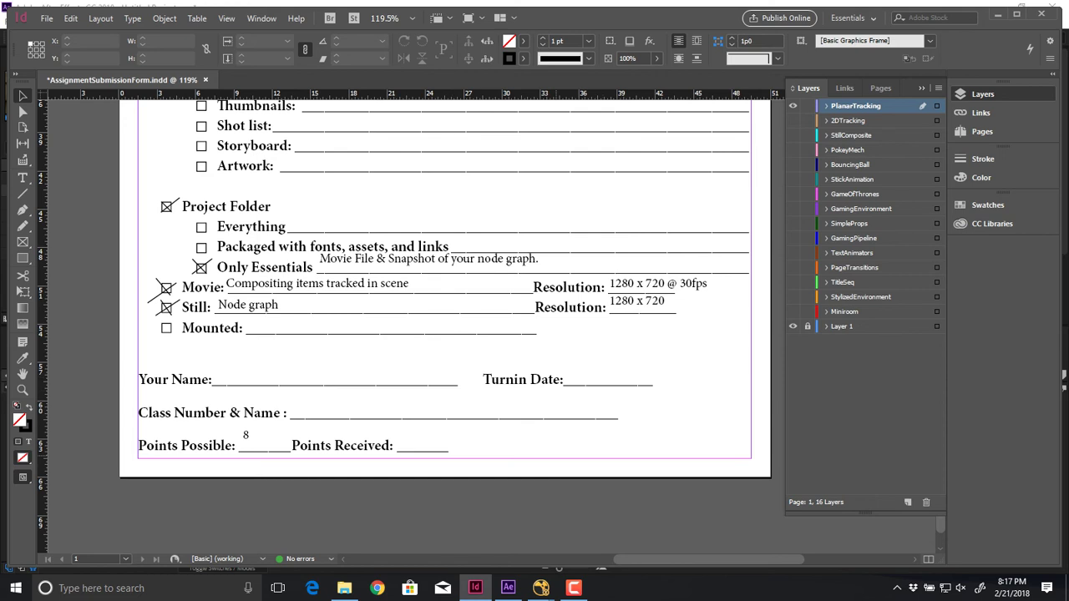
scroll(443, 325, "up", 8)
scroll(443, 326, "down", 3)
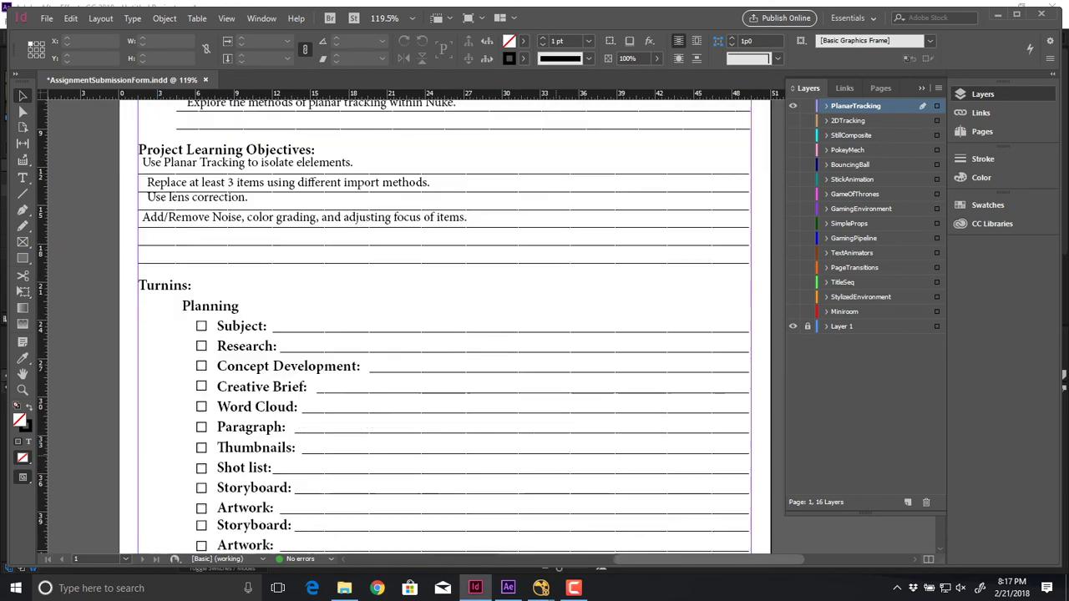
scroll(443, 325, "down", 8)
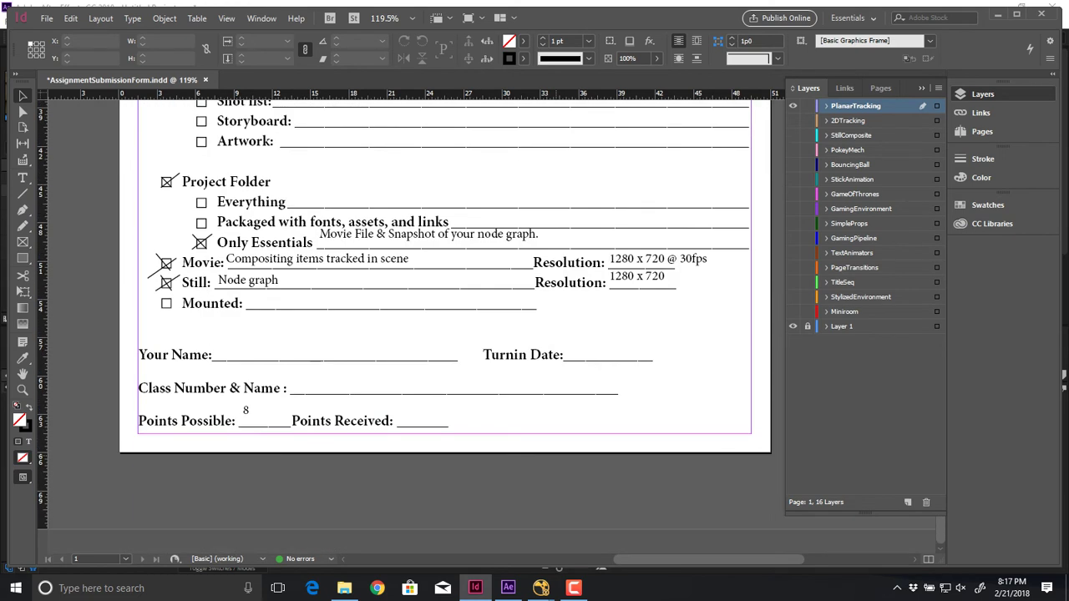
key("ctrl+0")
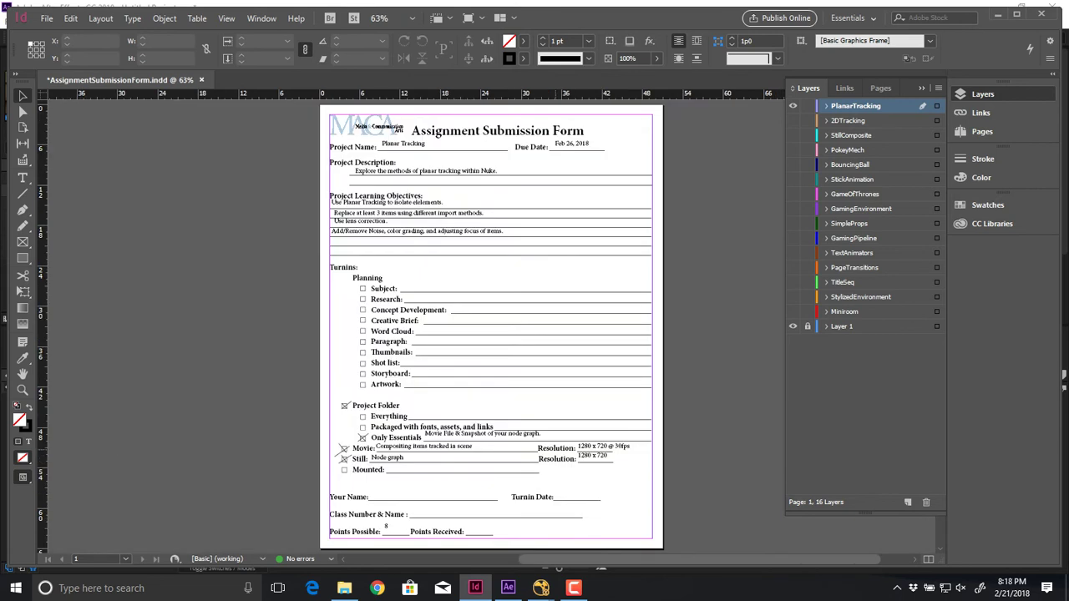
left_click_drag(325, 178, 576, 258, "ctrl")
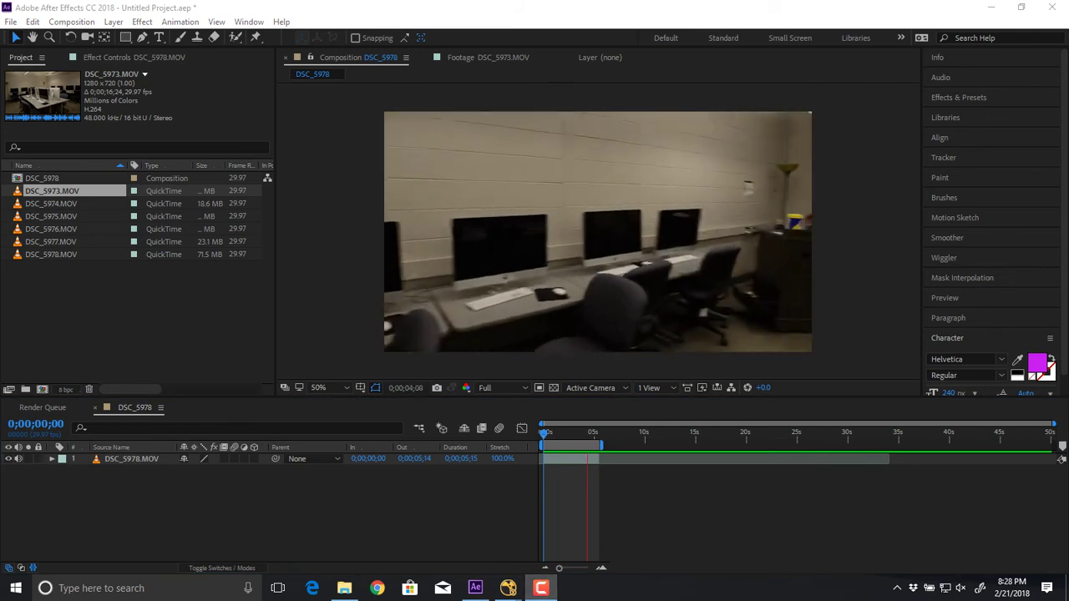
- Stop the After Effects footage preview, switch to Nuke and play the color bars composite from the first frame, checking its nodes meanwhile
key("space")
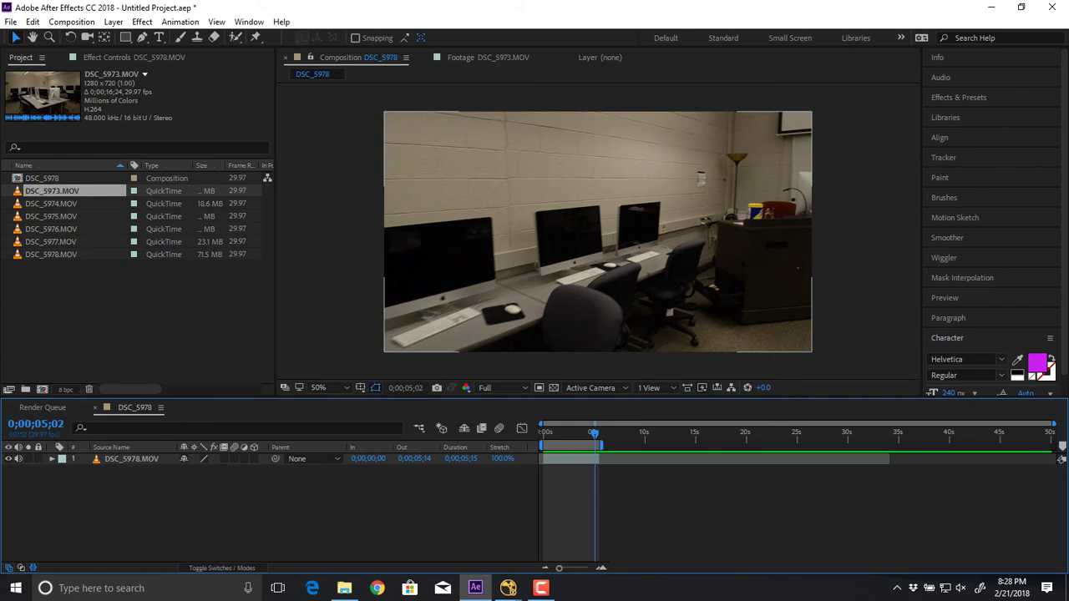
left_click(991, 7)
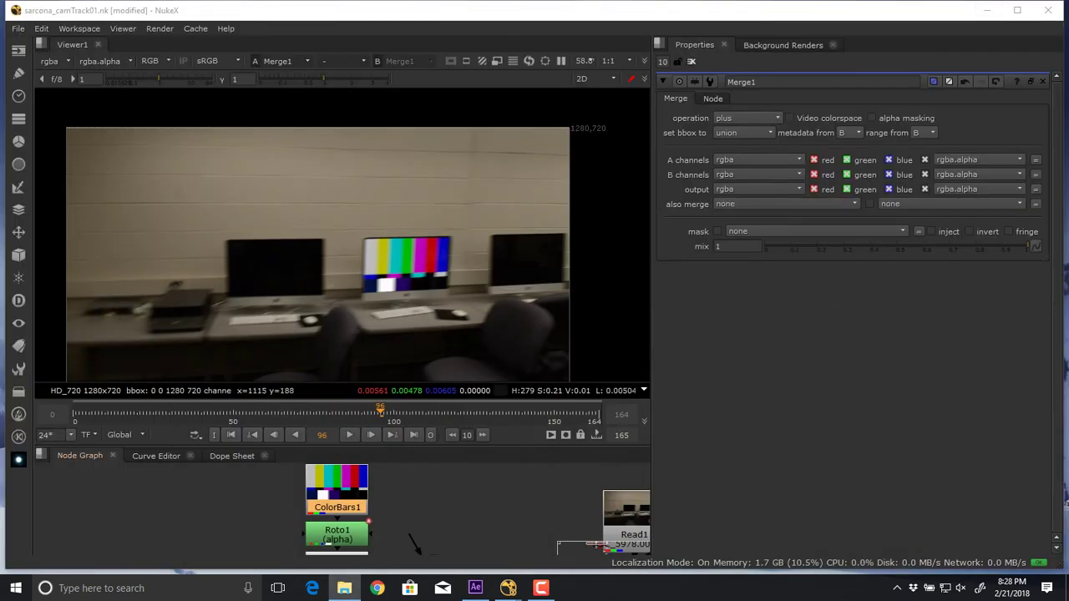
key("Home")
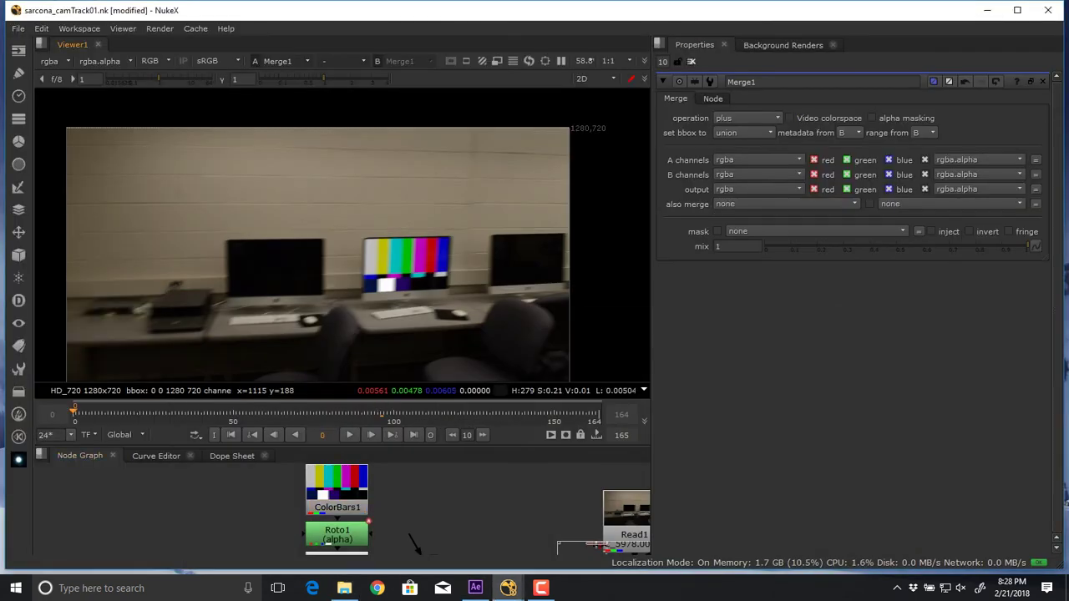
key("l")
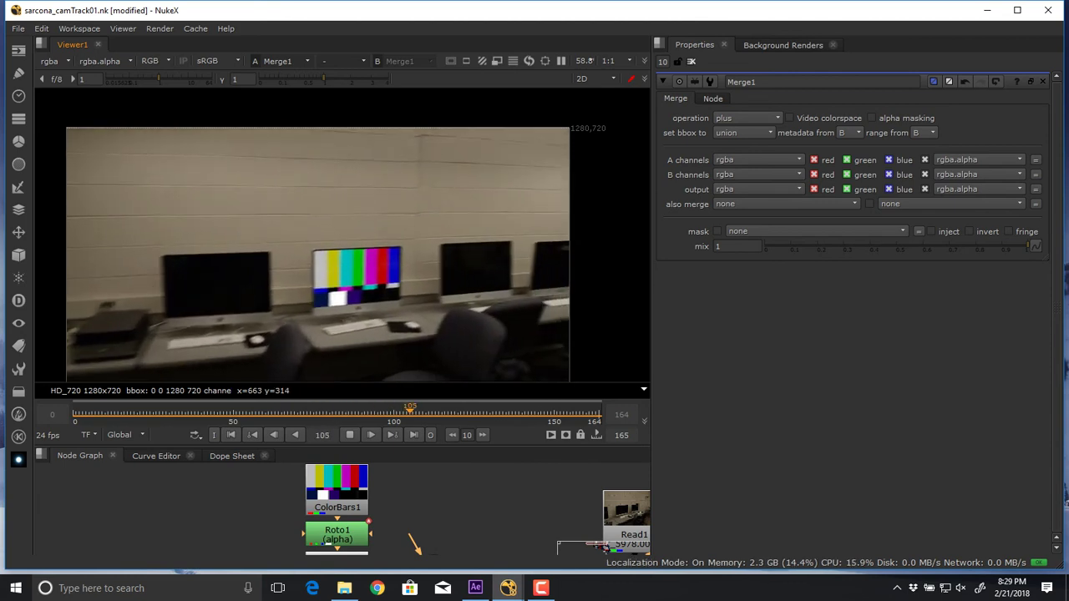
middle_click_drag(484, 539, 484, 477)
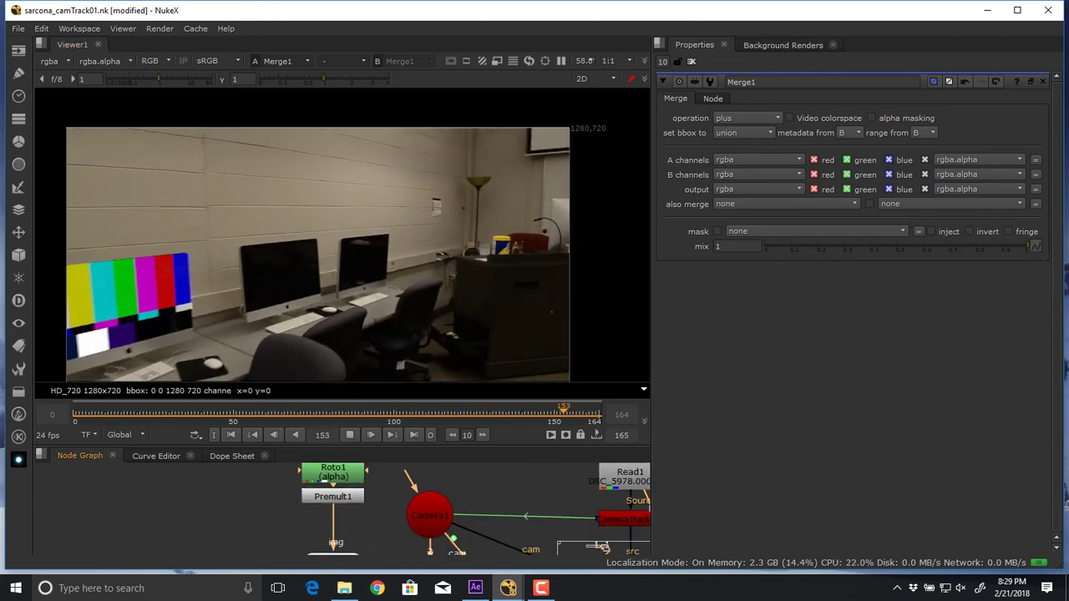
middle_click_drag(485, 535, 484, 484)
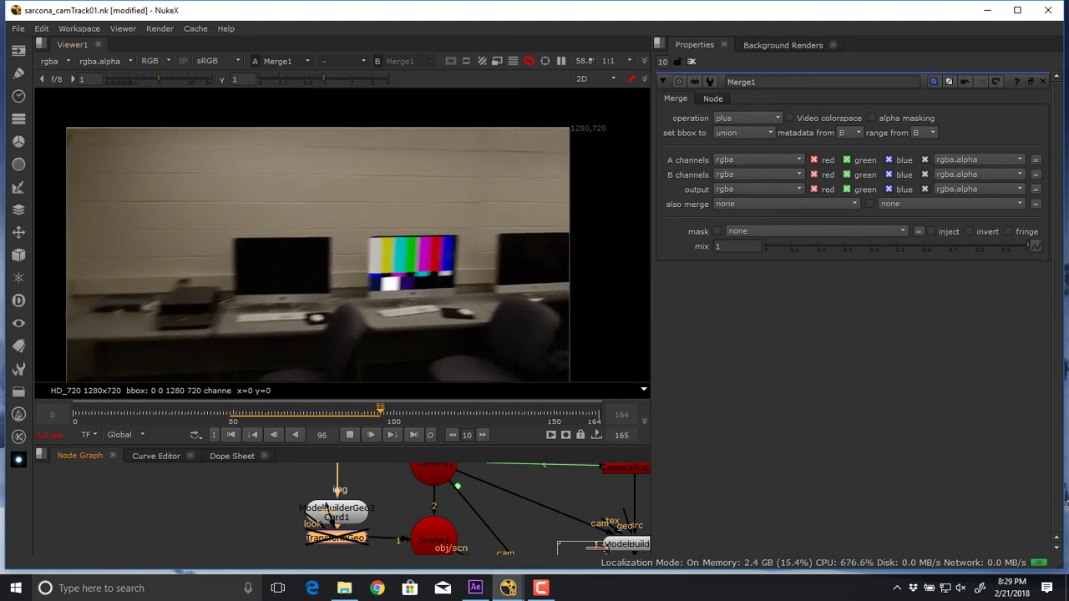
middle_click_drag(401, 499, 350, 532)
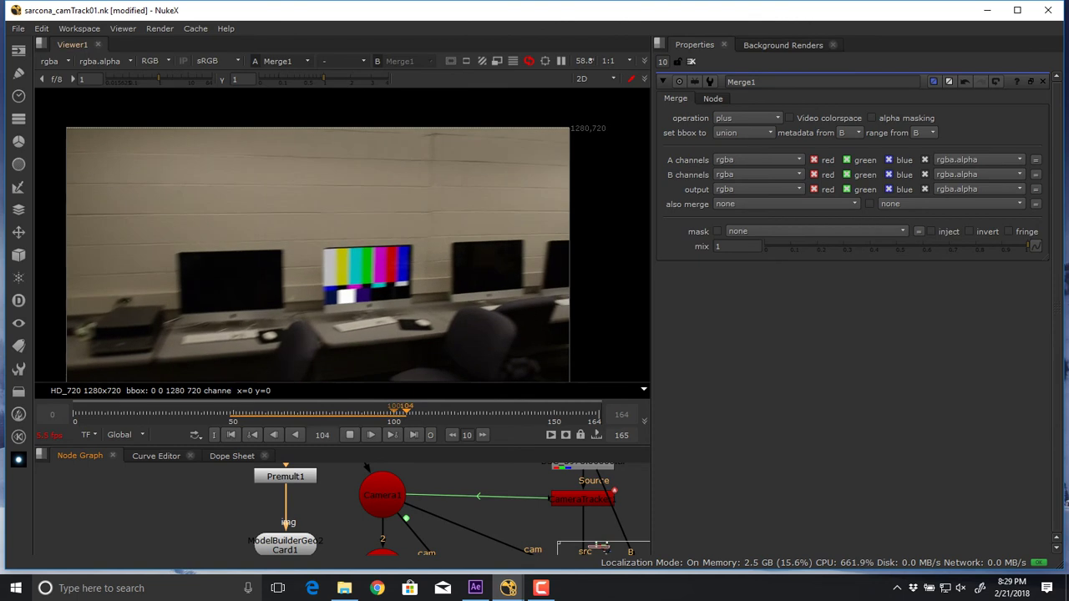
left_click(350, 435)
- Make room in the node graph and read in the DSC_5978.#####.tif sequence from the sourceFootage/Sweep1 folder
key("f")
key("space")
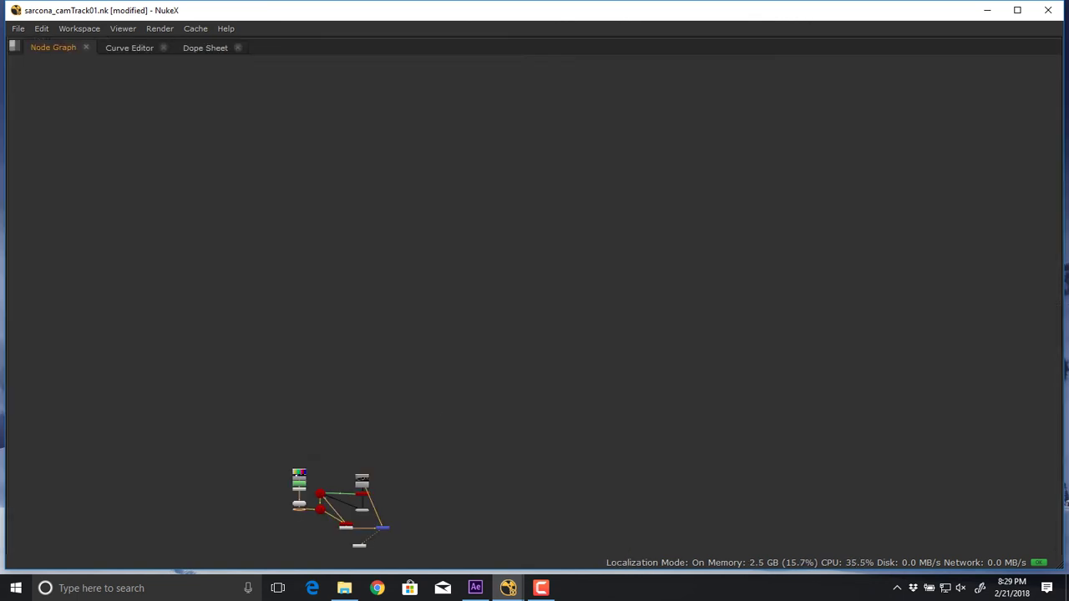
middle_click_drag(359, 501, 107, 494)
key("r")
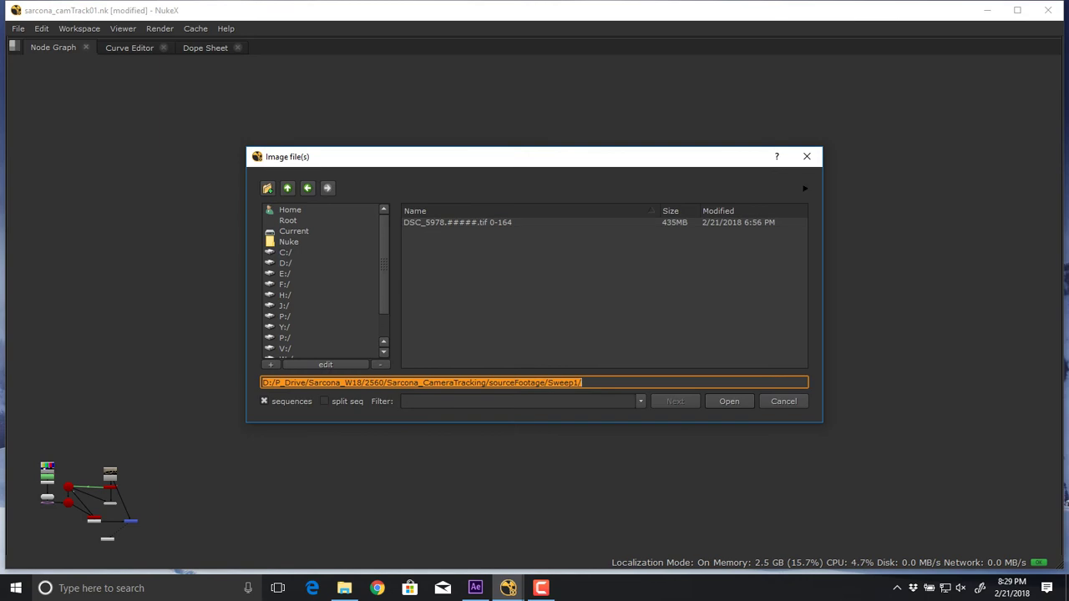
left_click(287, 189)
left_click(288, 188)
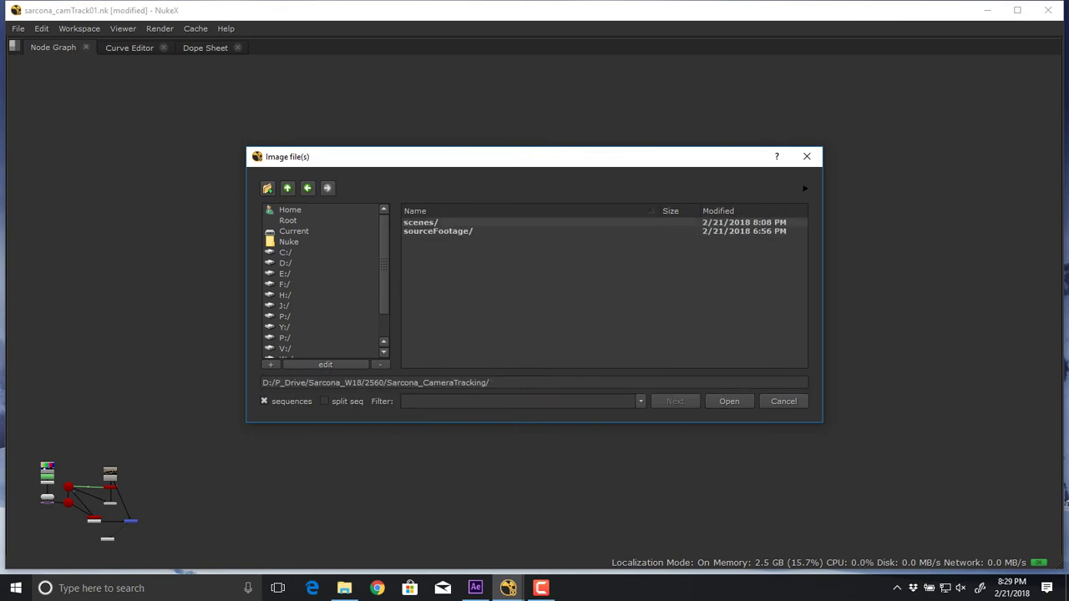
double_click(420, 222)
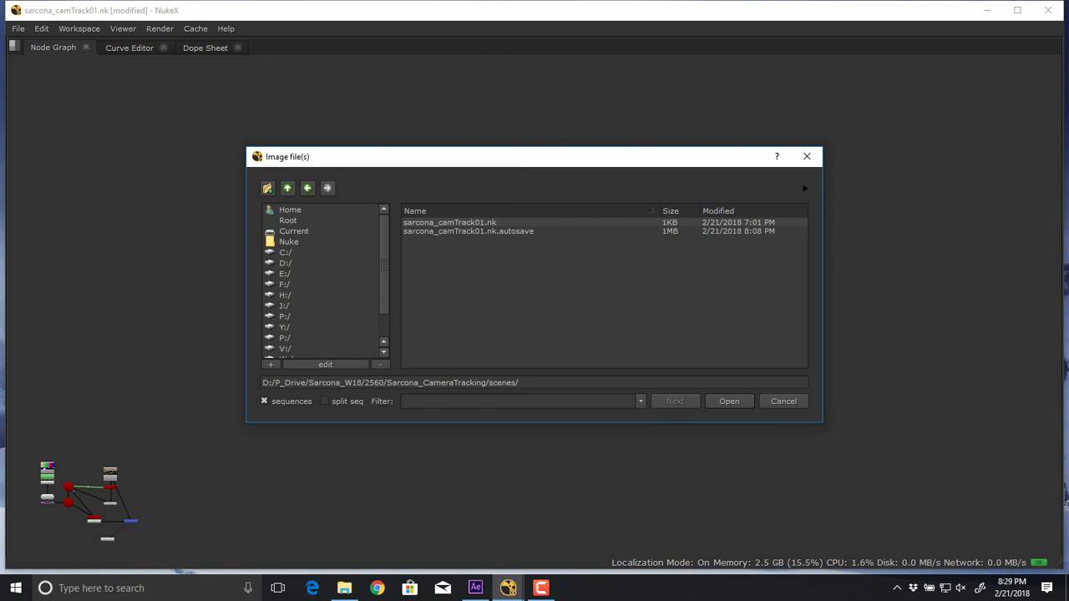
left_click(287, 189)
double_click(431, 232)
double_click(421, 223)
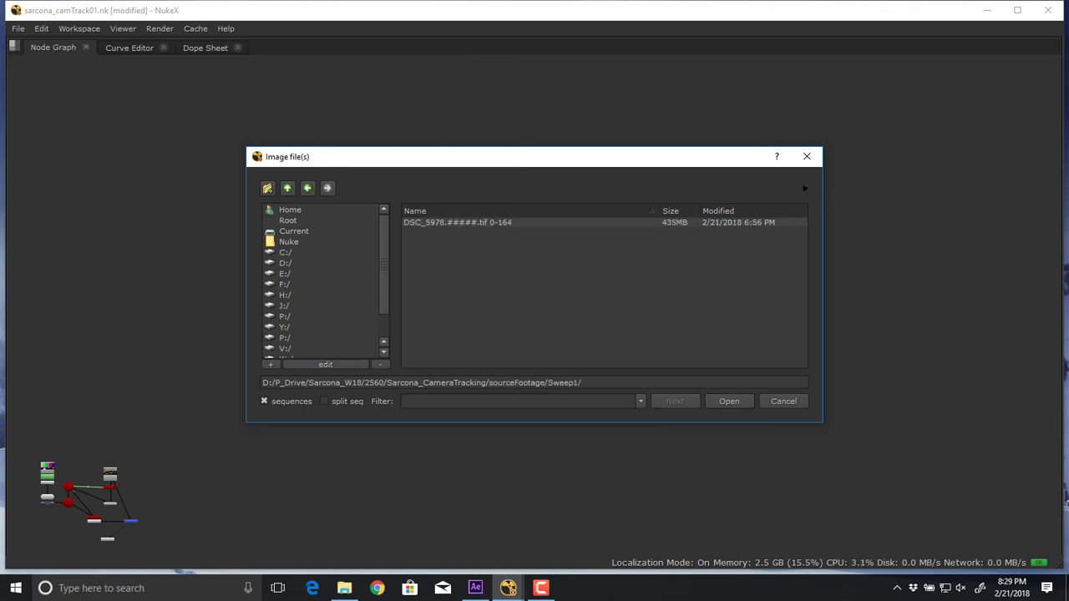
double_click(421, 223)
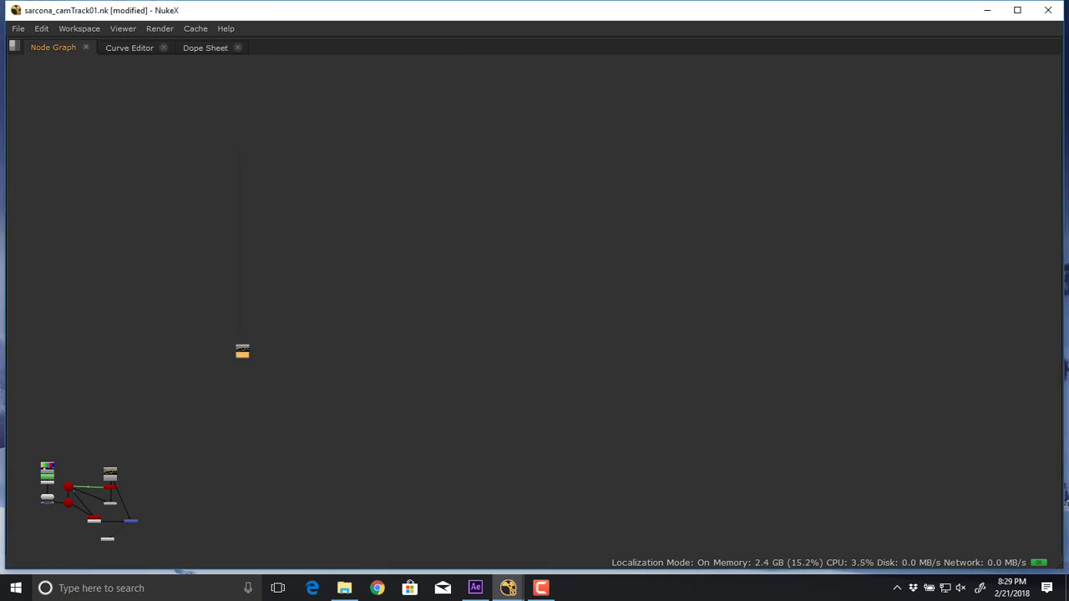
- Connect the Viewer to the new footage node and move the Viewer node just beneath it
key("f")
key("1")
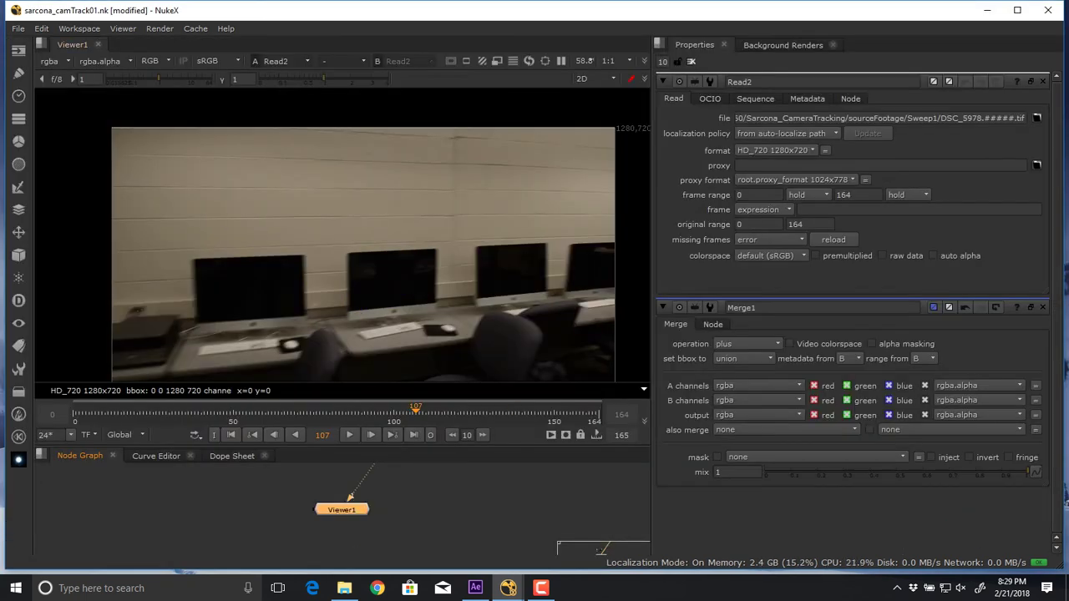
key("space")
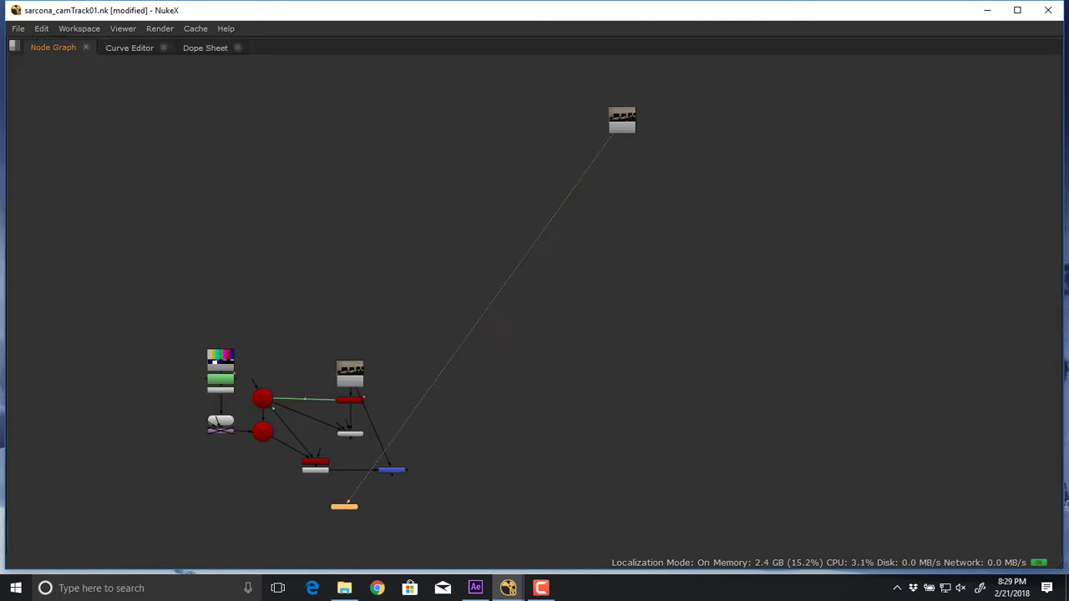
left_click_drag(341, 506, 600, 142)
scroll(599, 142, "up", 1)
key("space")
key("f")
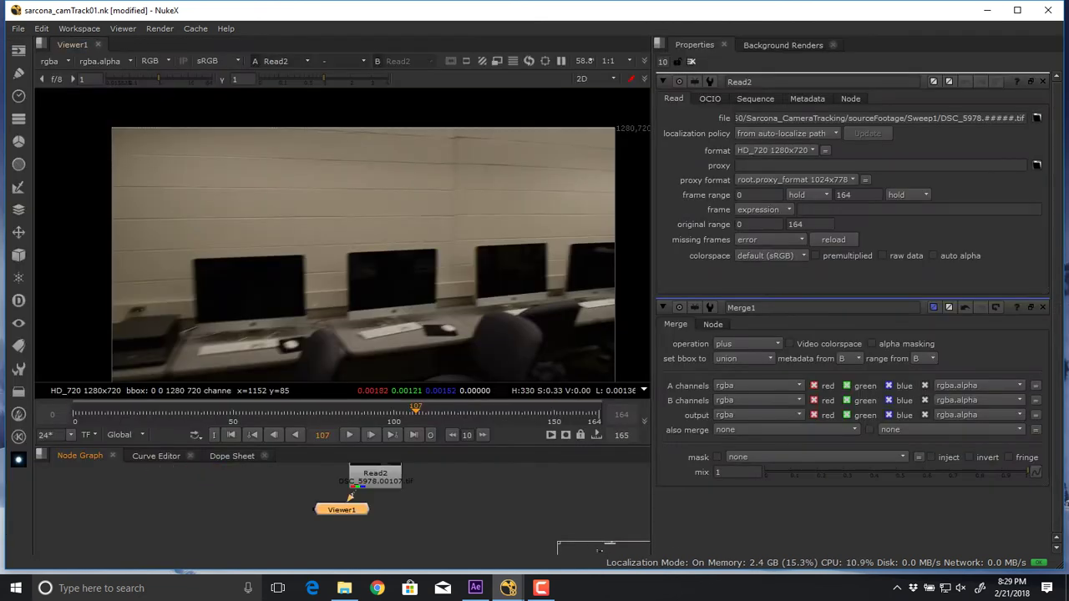
- Open the Project Settings and choose the CameraTracking folder as the project directory
left_click(600, 550)
key("s")
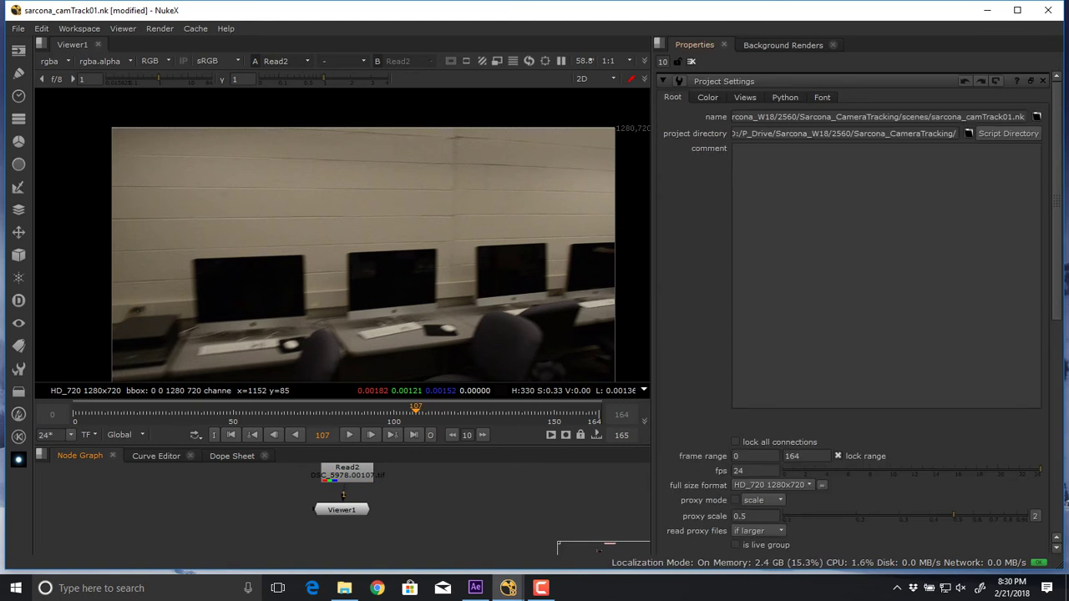
key("Tab")
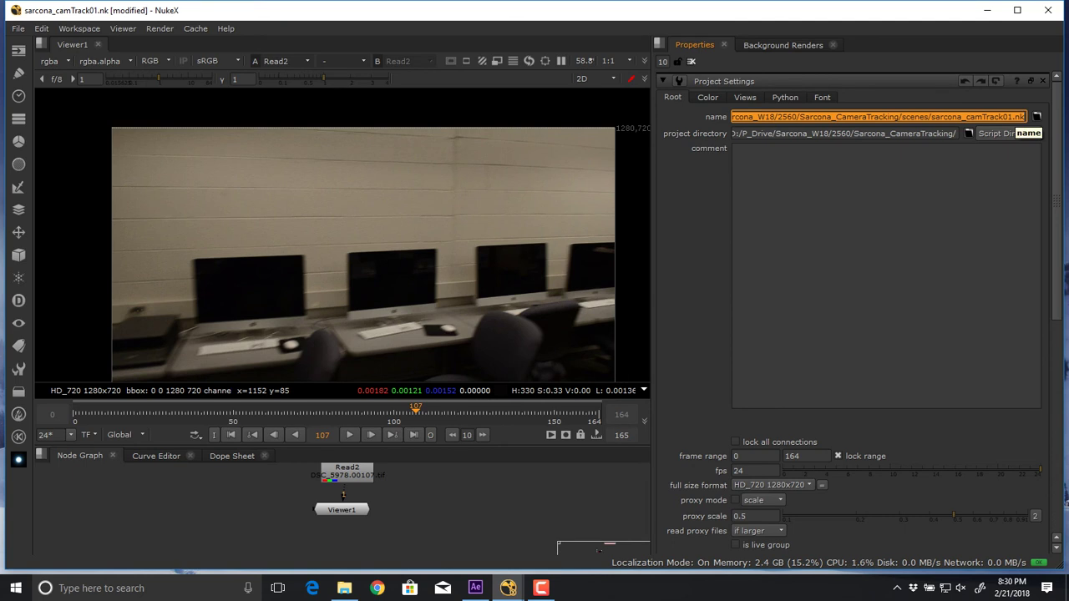
triple_click(896, 134)
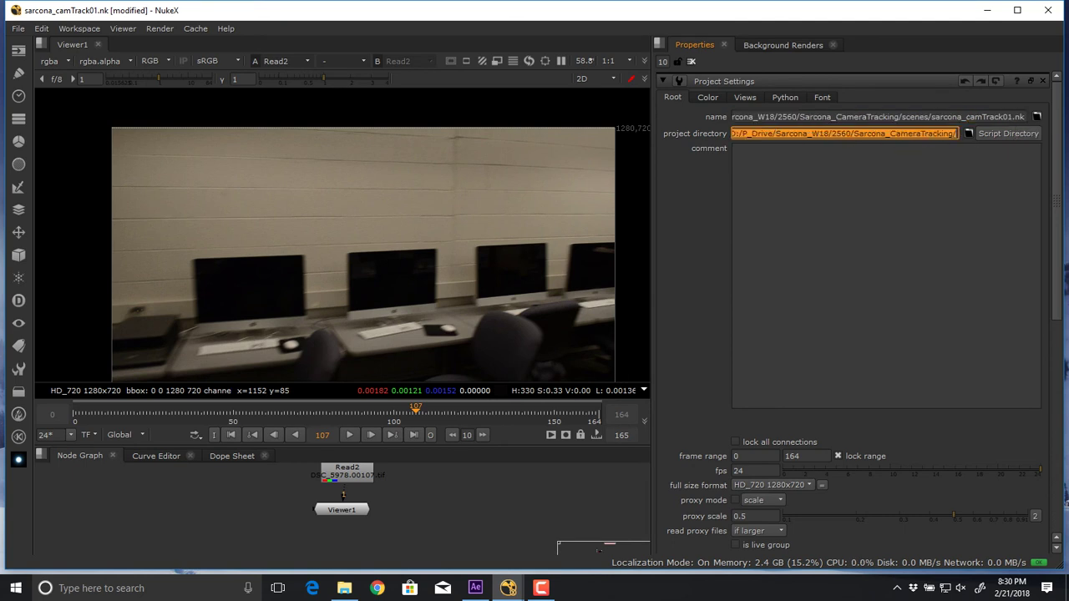
left_click(955, 134)
left_click(969, 133)
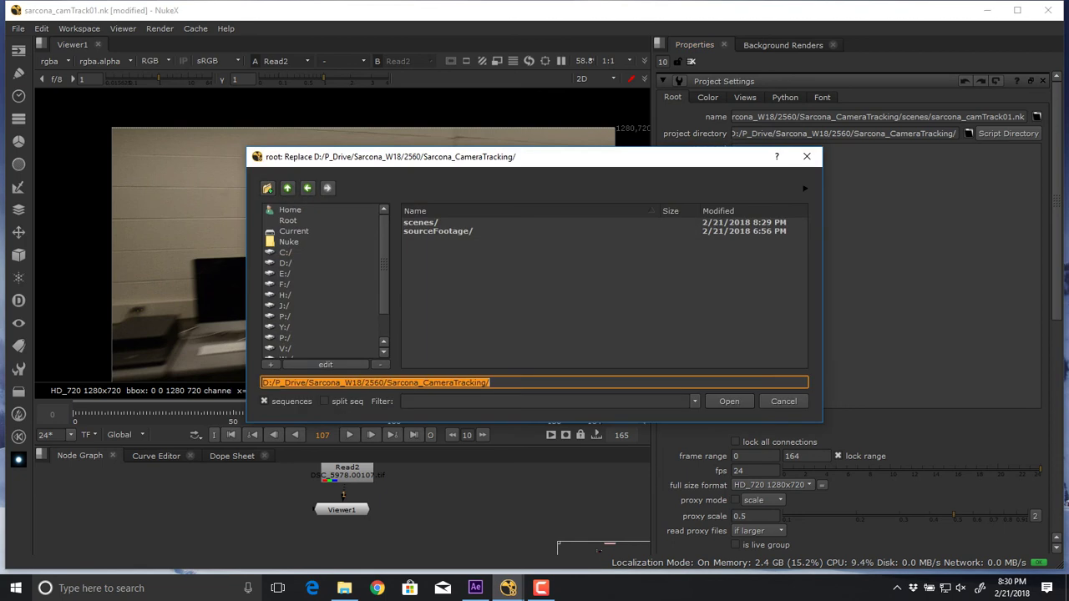
left_click(288, 189)
key("BackSpace")
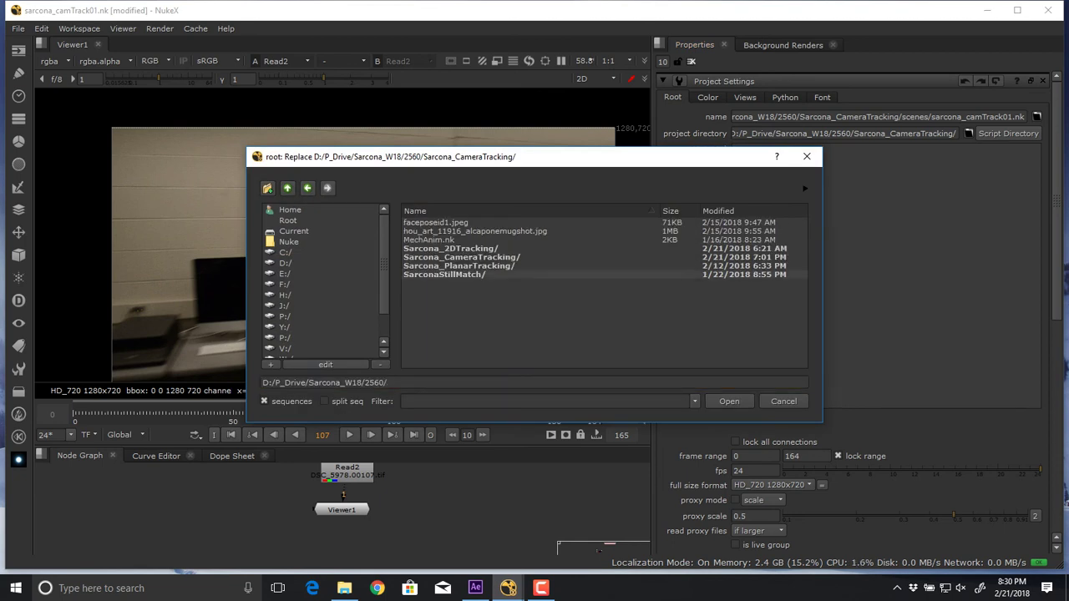
left_click(461, 257)
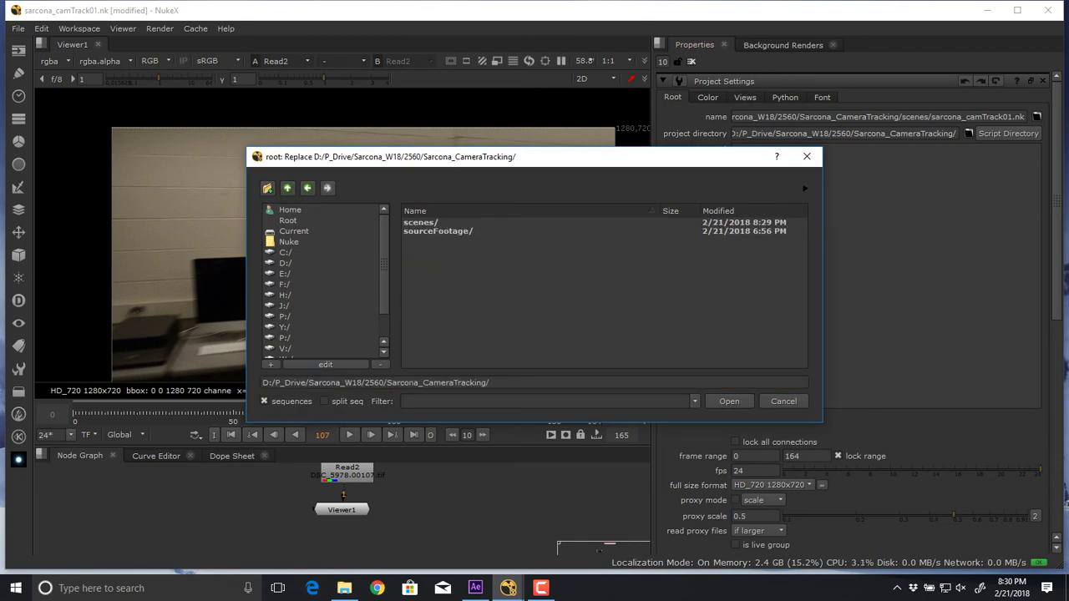
left_click(729, 402)
- Set the project frame rate to 30 fps and the full size format to HD_720 1280x720
double_click(739, 471)
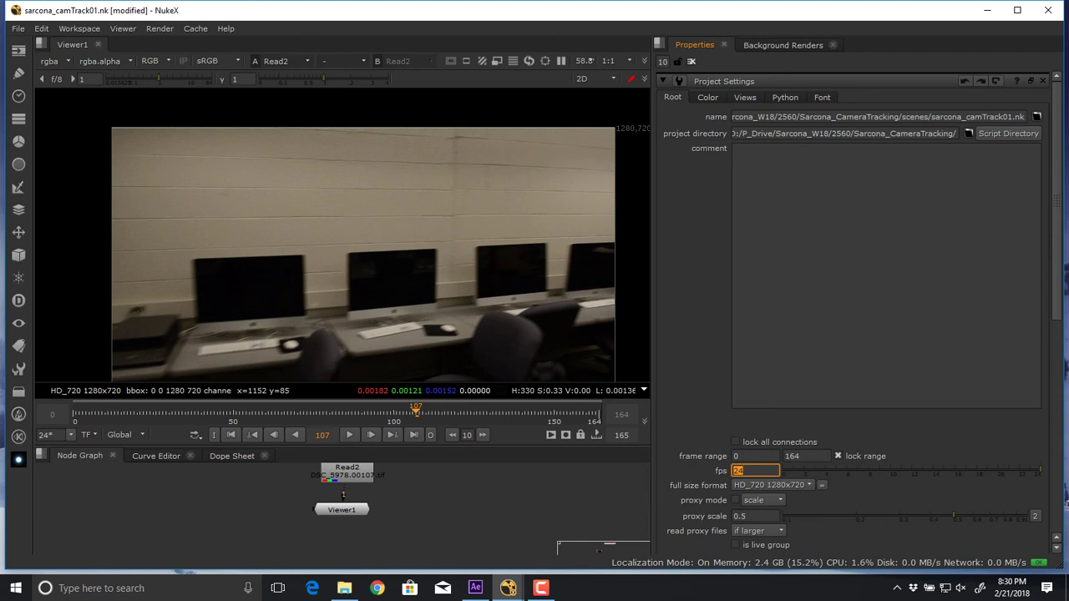
key("Return")
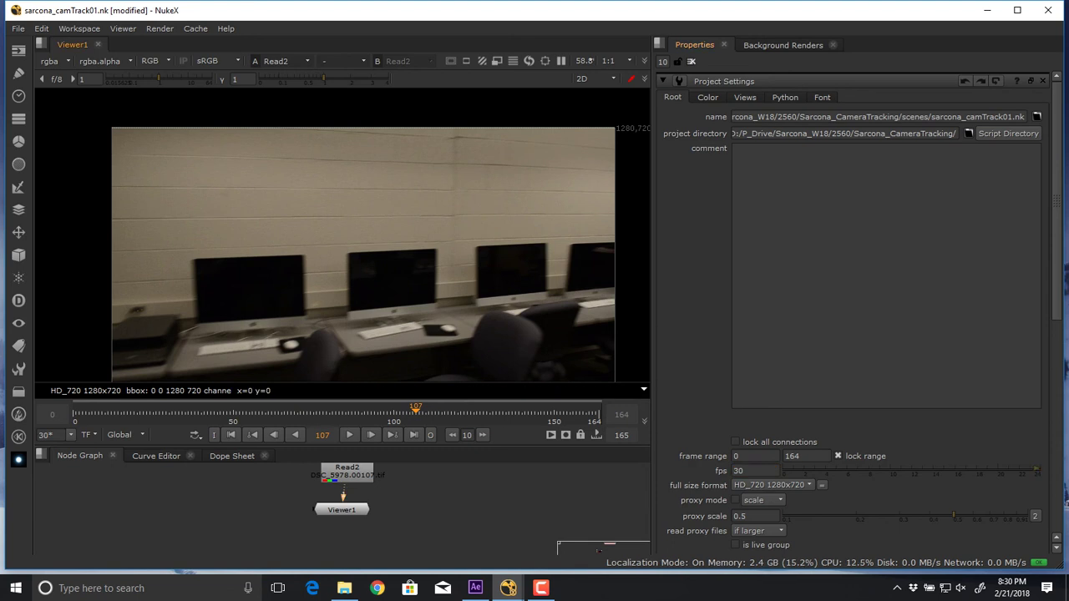
left_click(770, 484)
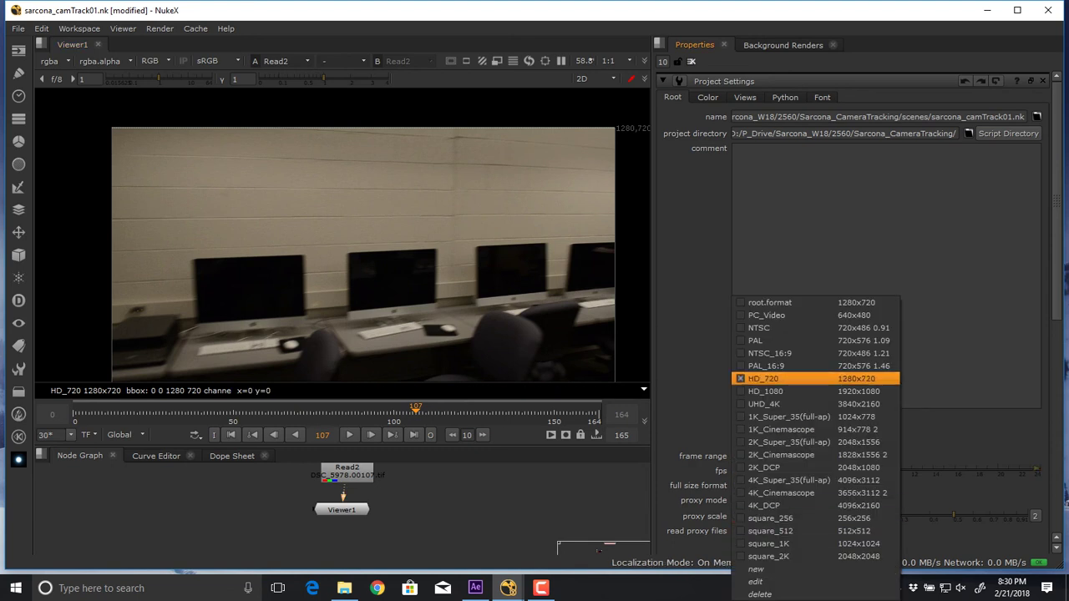
left_click(763, 379)
- Compare the project's frame range with the frame range and original range in the new Read node's properties
scroll(851, 309, "down", 3)
double_click(738, 376)
key("Tab")
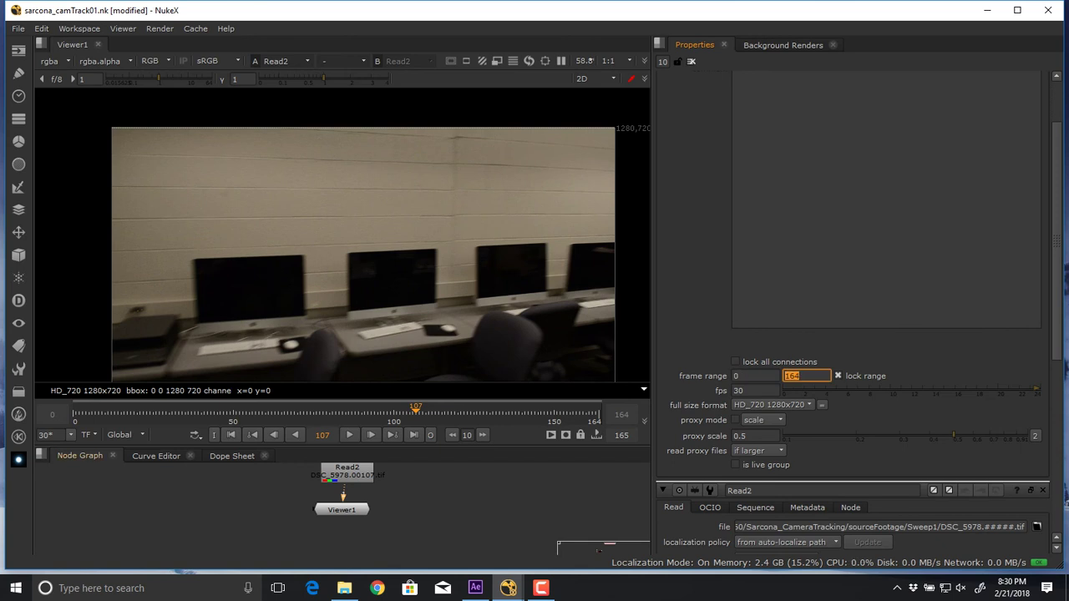
double_click(346, 473)
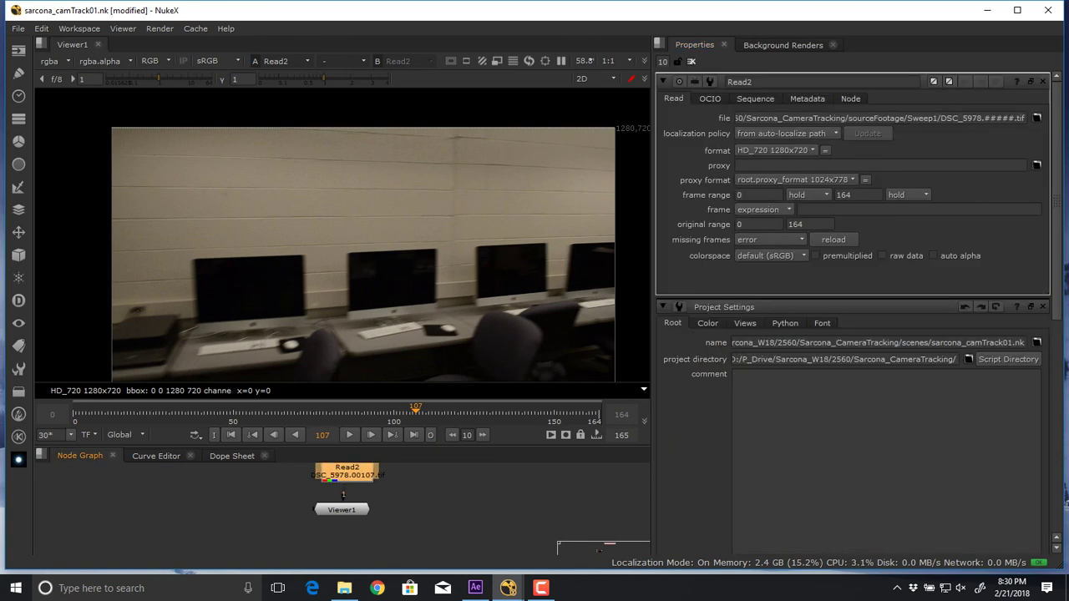
left_click(758, 194)
left_click(856, 195)
left_click(809, 225)
scroll(843, 267, "down", 3)
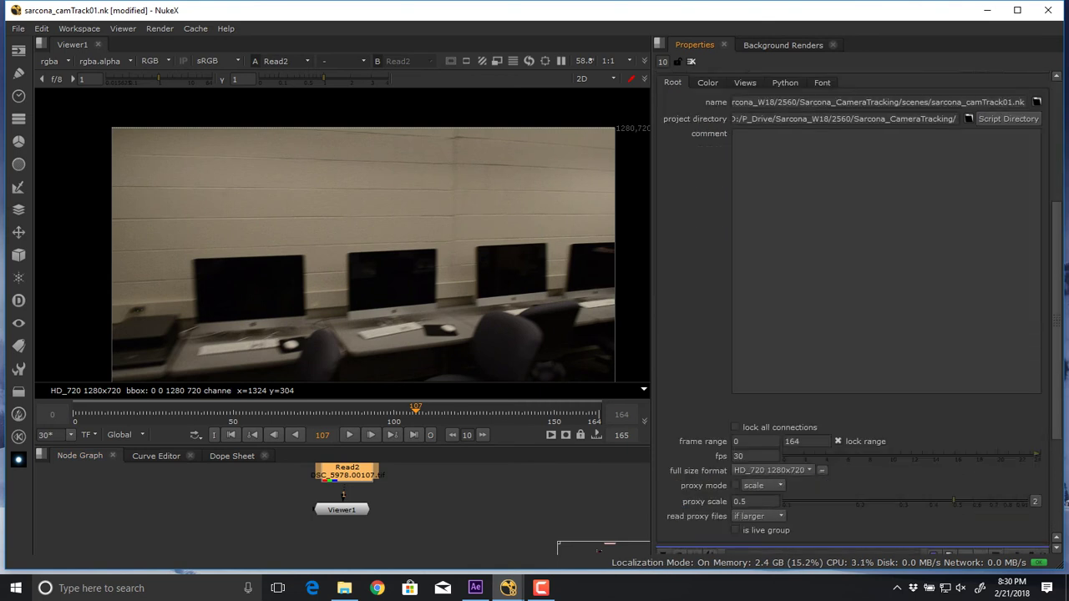
- Space the new Read node and the Viewer apart, and insert a CameraTracker node between them
middle_click_drag(434, 501, 448, 529)
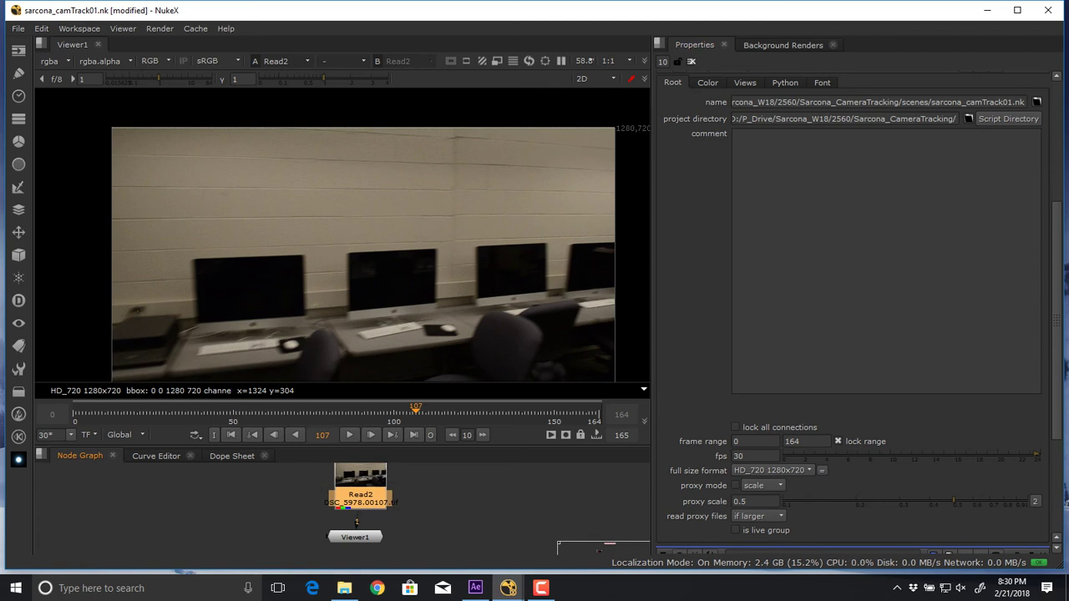
key("space")
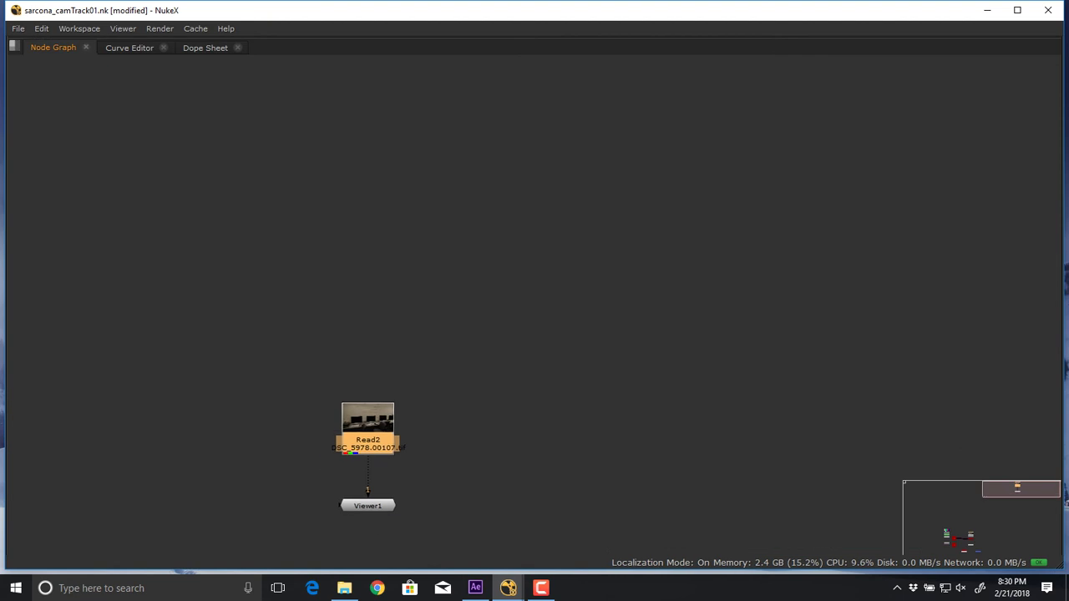
left_click_drag(425, 357, 425, 253)
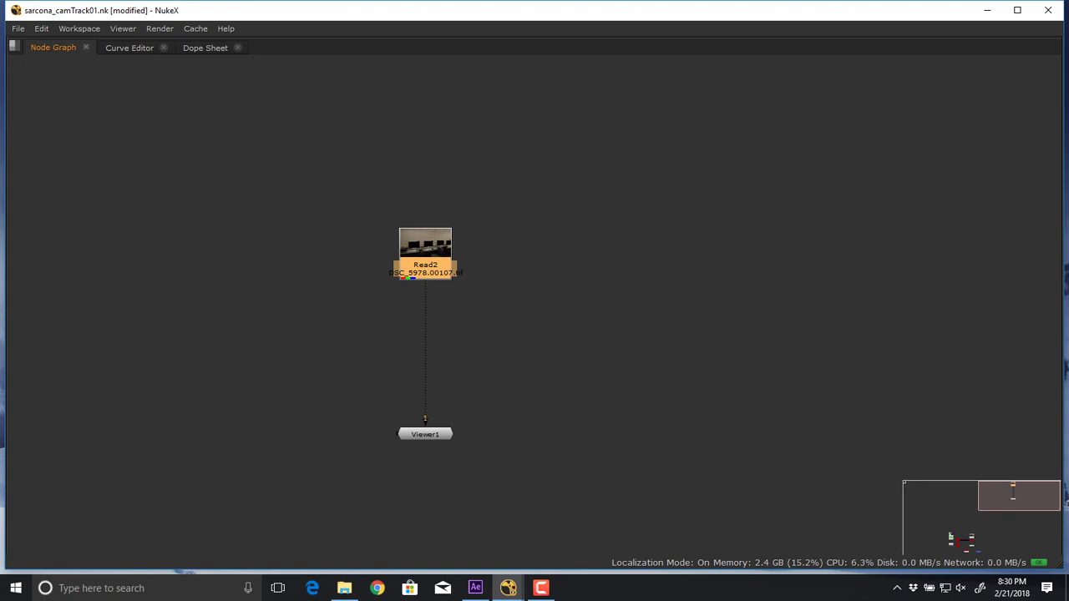
key("Tab")
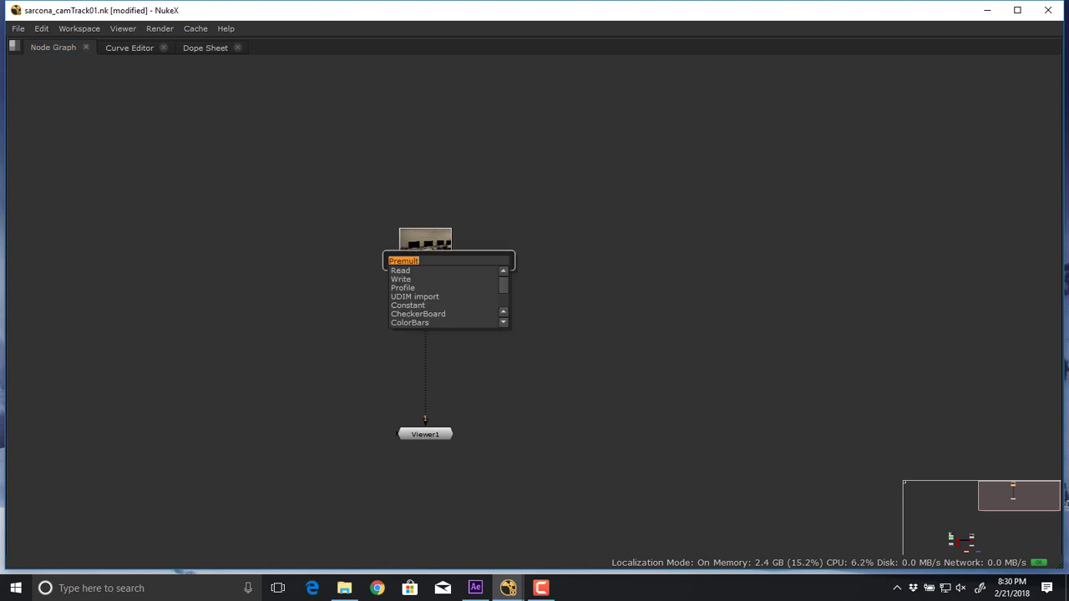
type("came")
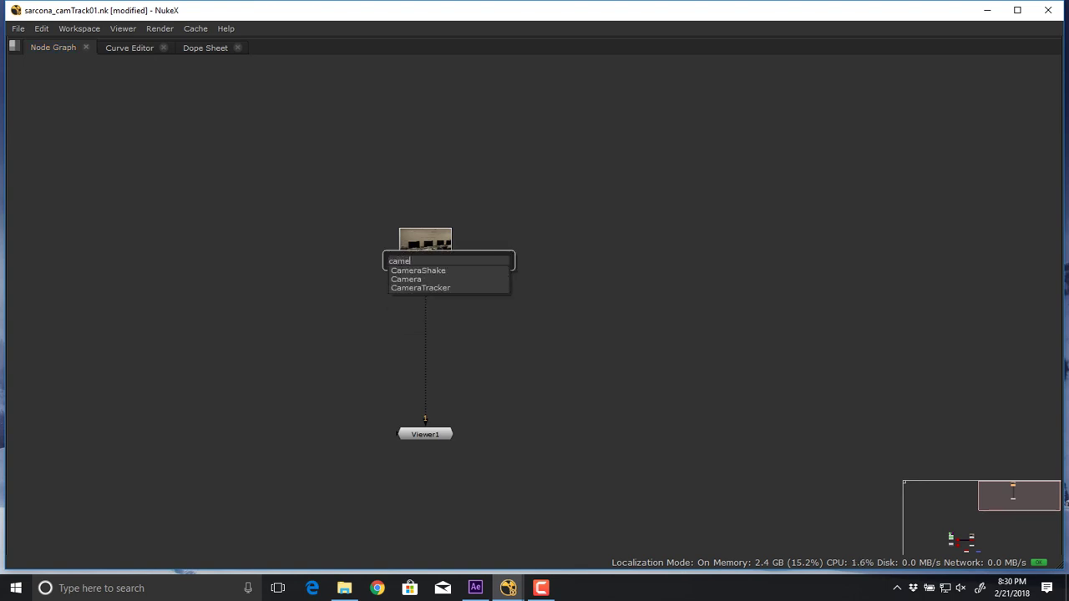
key("Down")
key("Down")
key("Down")
key("Return")
middle_click_drag(449, 261, 464, 379)
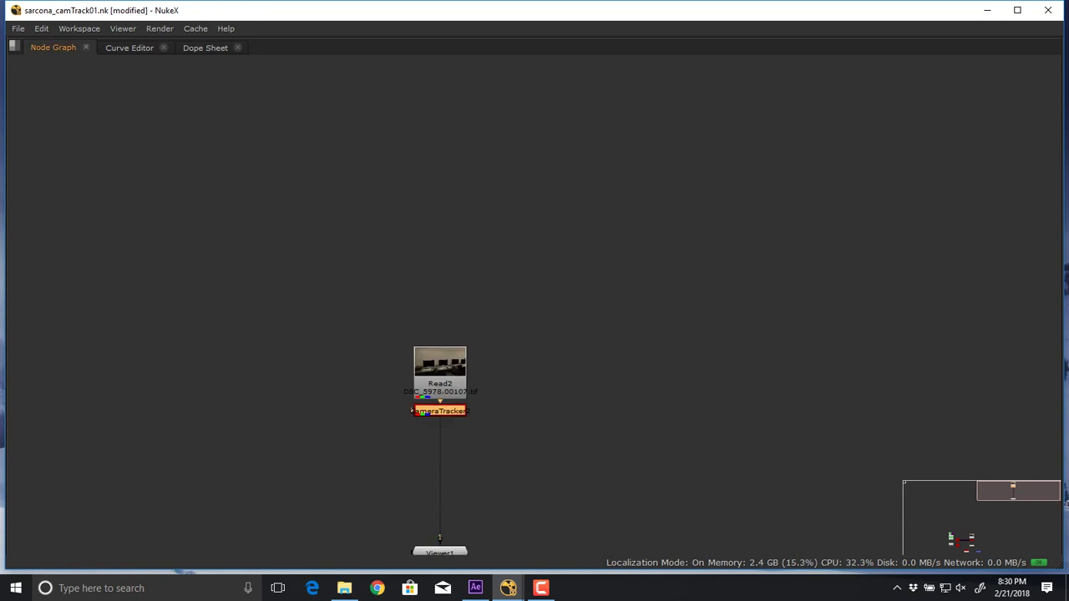
- Return to the full workspace and turn on Preview Features in the CameraTracker's settings
key("space")
key("f")
scroll(380, 523, "up", 3)
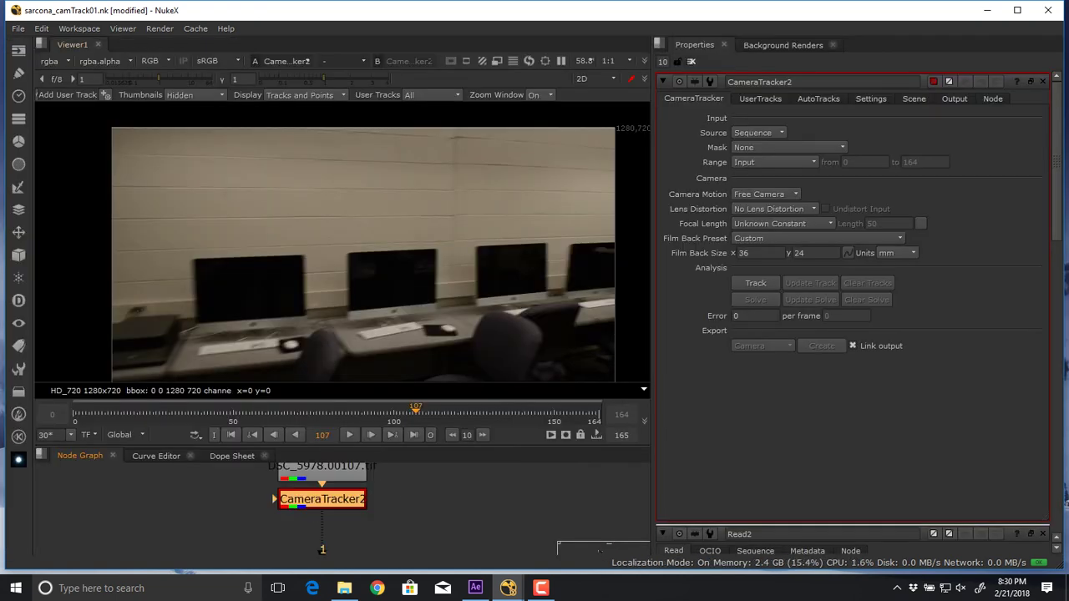
middle_click_drag(379, 522, 397, 552)
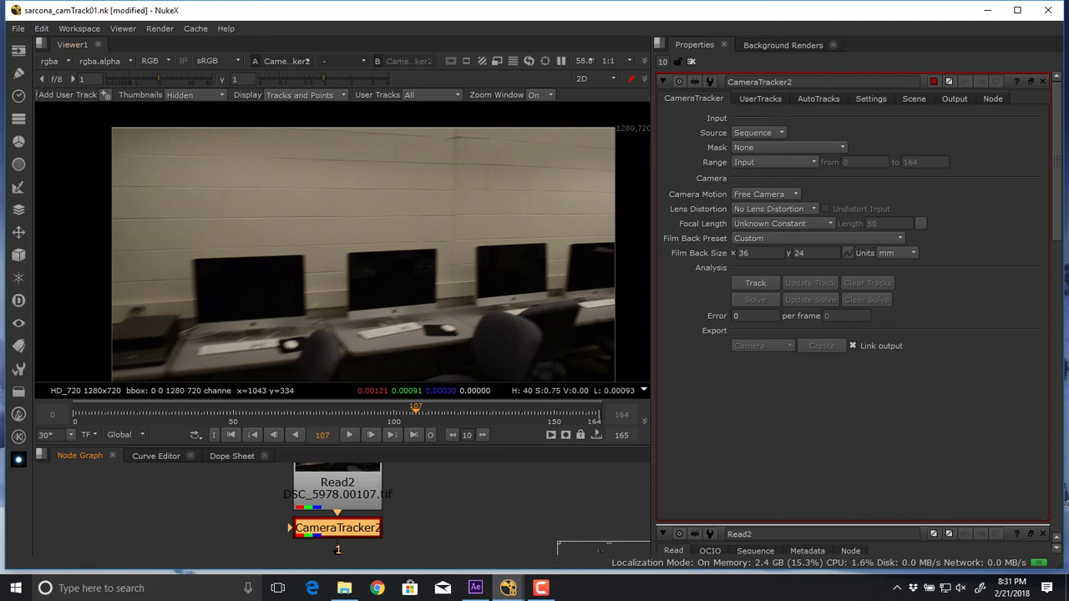
left_click(819, 99)
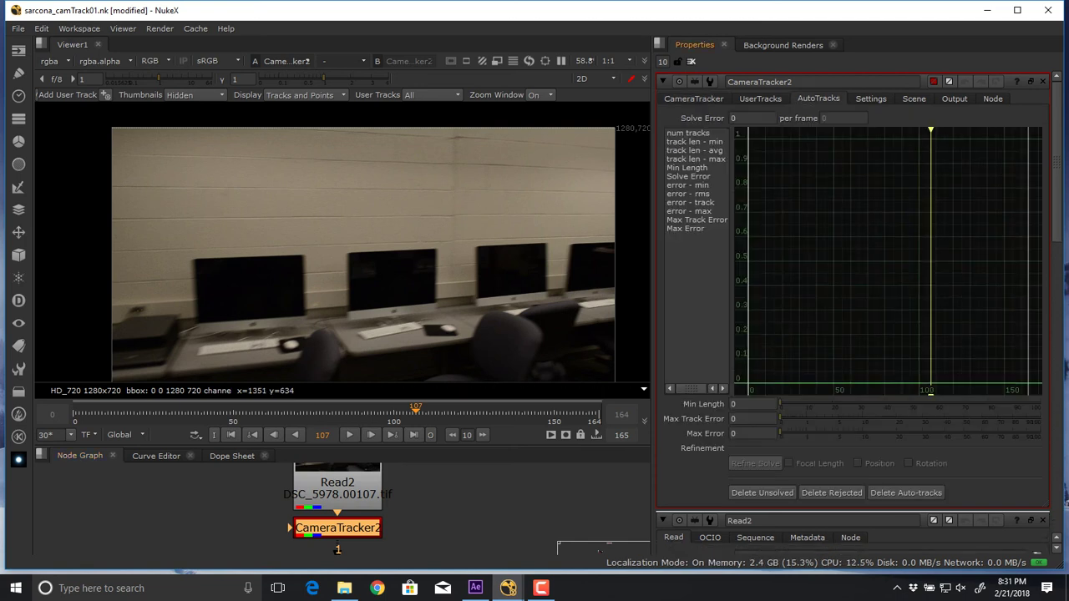
left_click(871, 99)
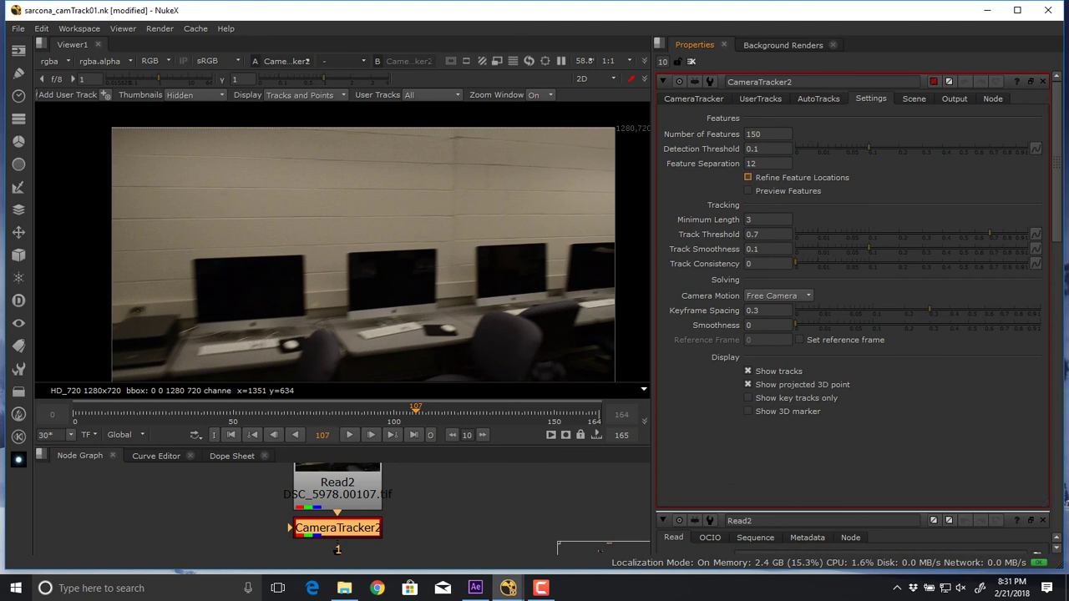
left_click(747, 190)
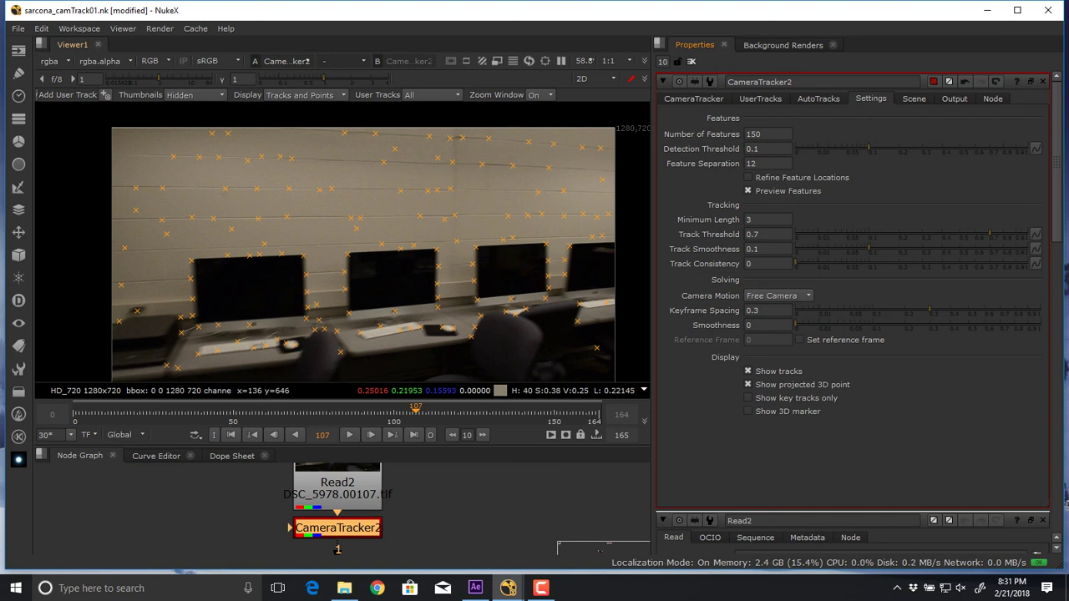
- Try 5000 as the CameraTracker's Number of Features
type("500")
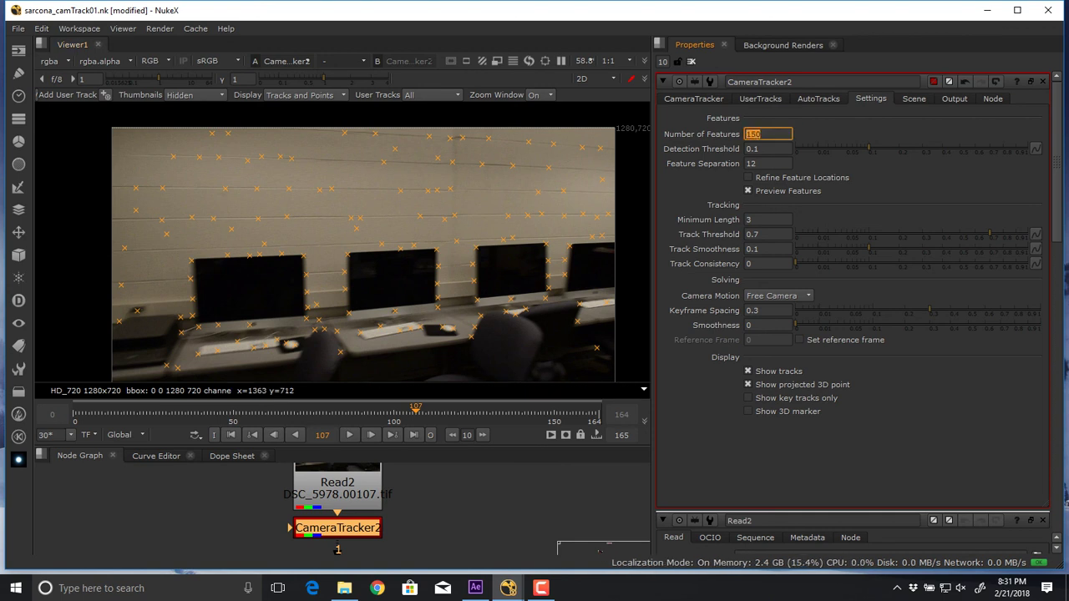
type("0")
key("Return")
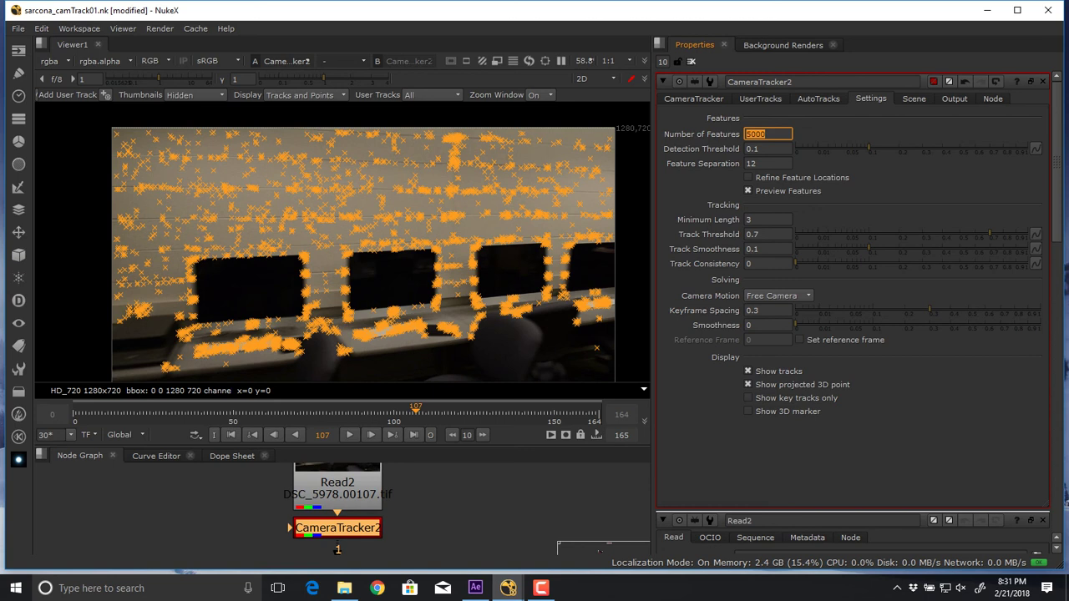
- Set the CameraTracker's Number of Features to 200
type("5")
key("BackSpace")
type("200")
key("Return")
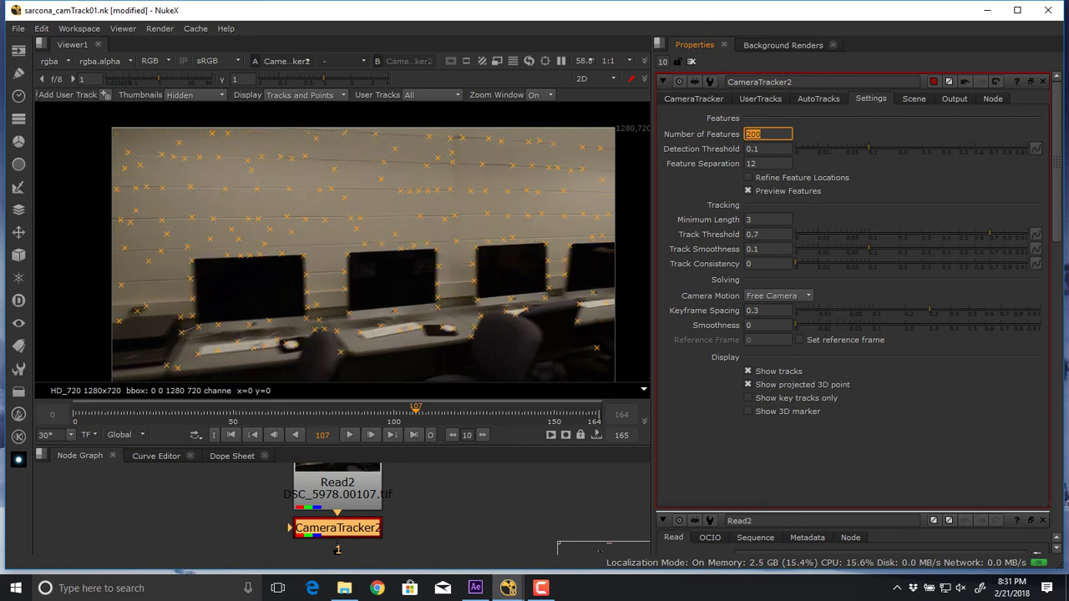
- Set the CameraTracker's Number of Features to 300, dismissing the licence error report, and inspect the previewed features up close
type("300")
key("Return")
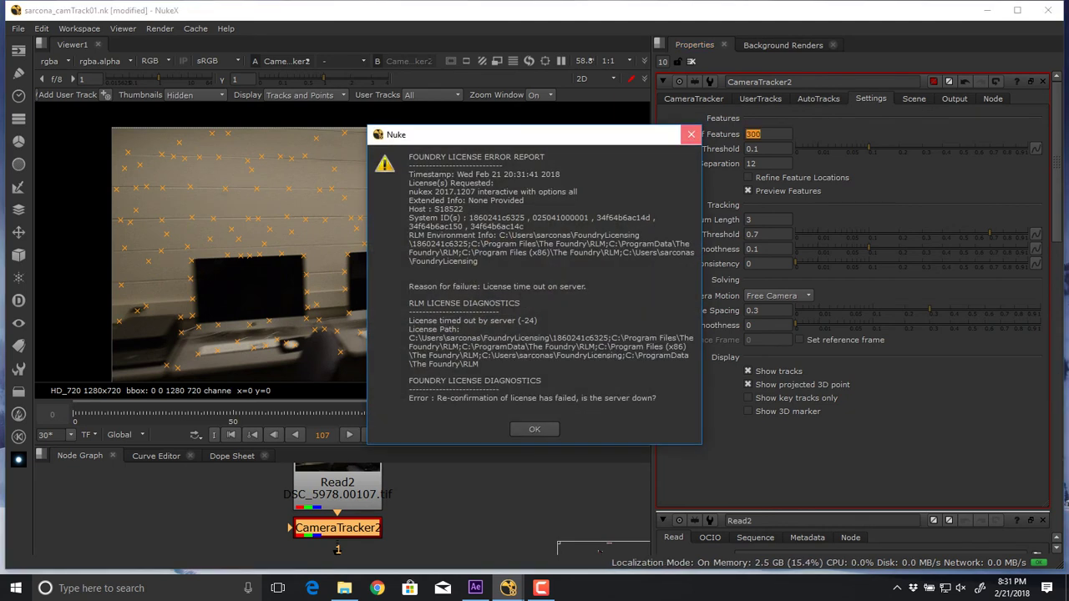
left_click(691, 134)
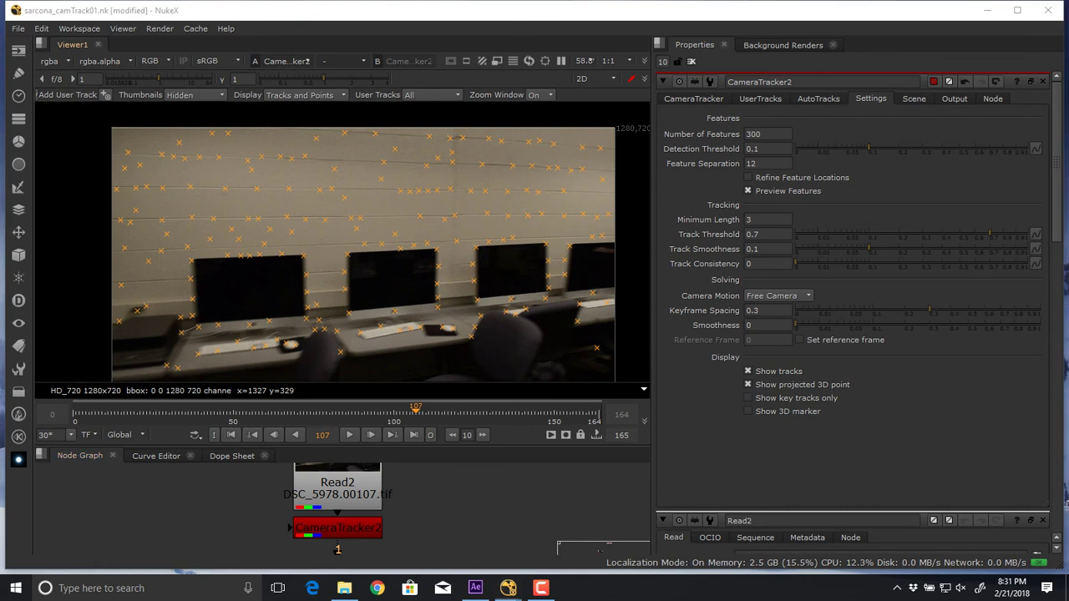
mouse_move(503, 240)
middle_mouse_down()
mouse_move(514, 213)
mouse_move(512, 243)
middle_mouse_up()
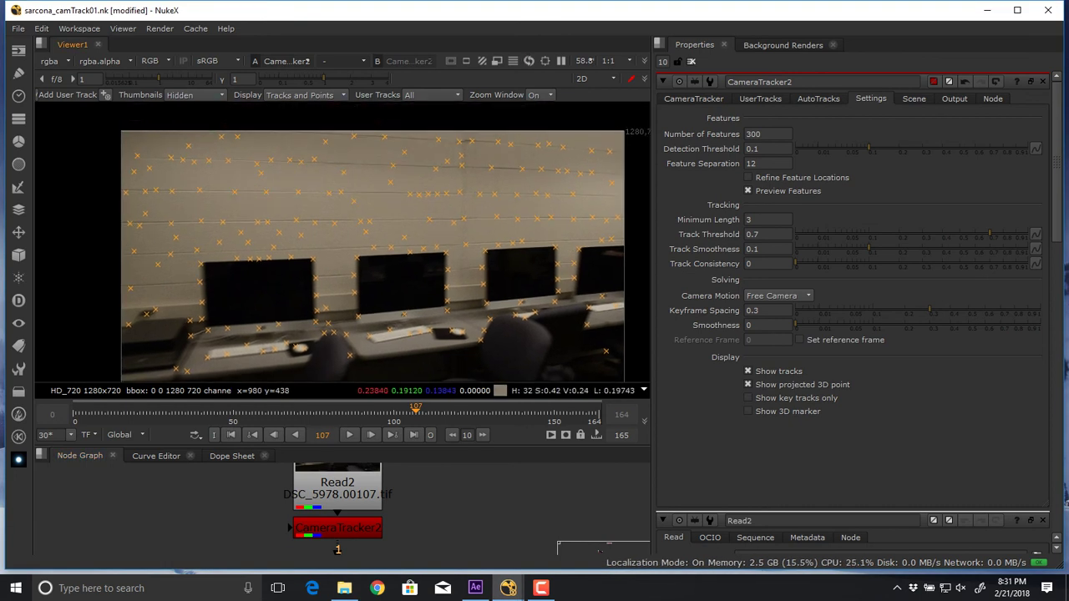
left_click(767, 134)
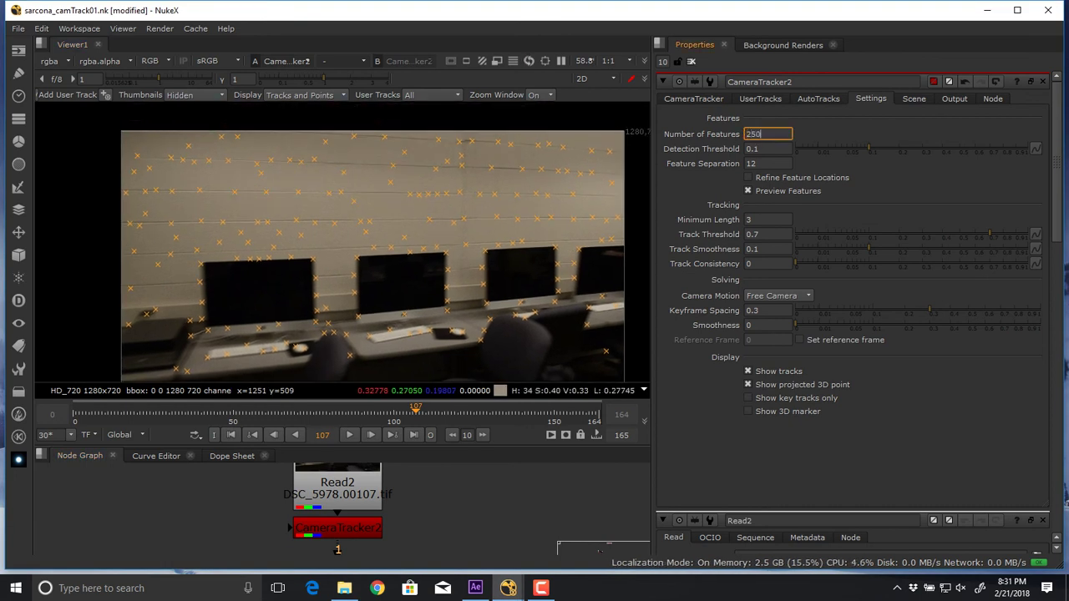
middle_click_drag(501, 237, 473, 231)
double_click(758, 133)
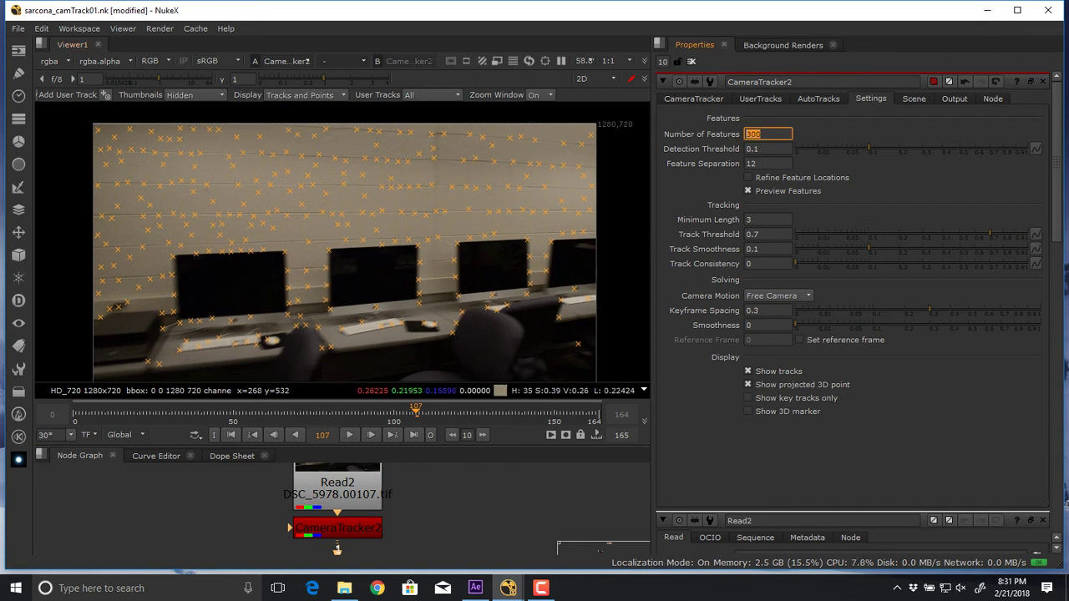
scroll(376, 279, "up", 5)
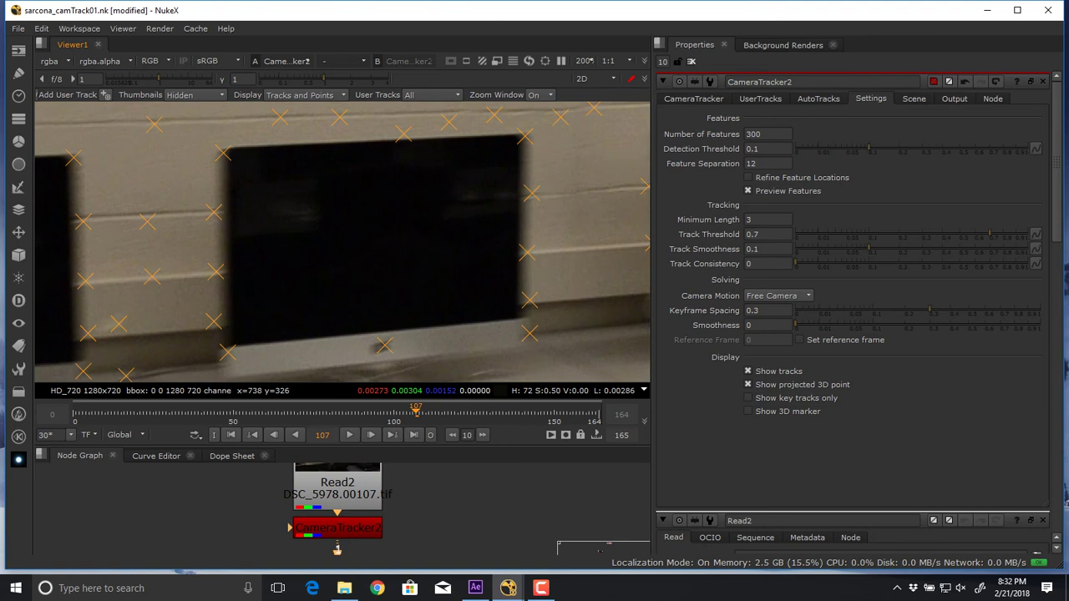
scroll(638, 211, "down", 8)
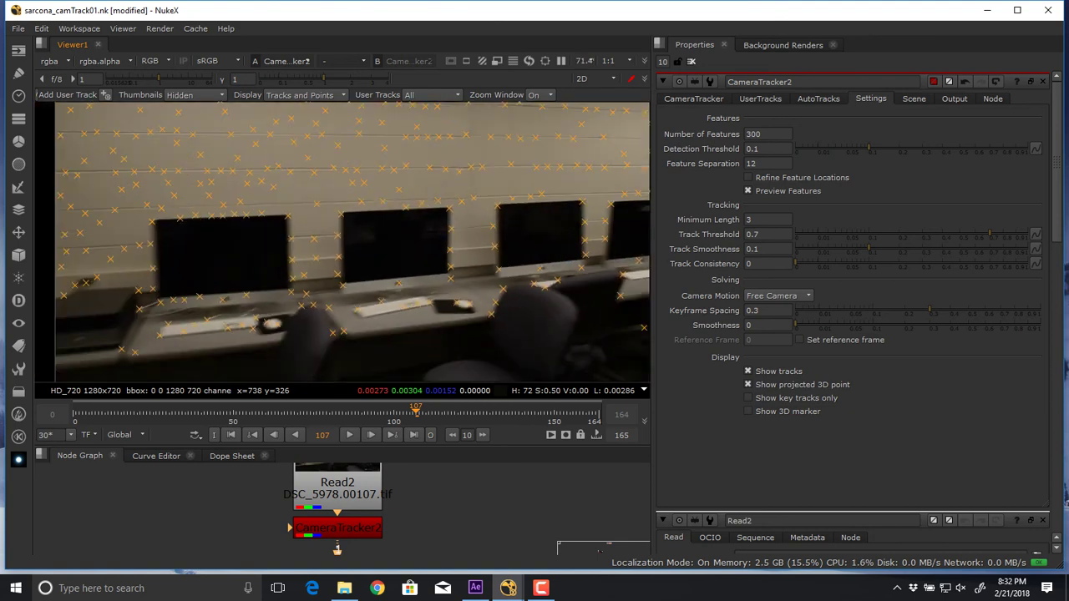
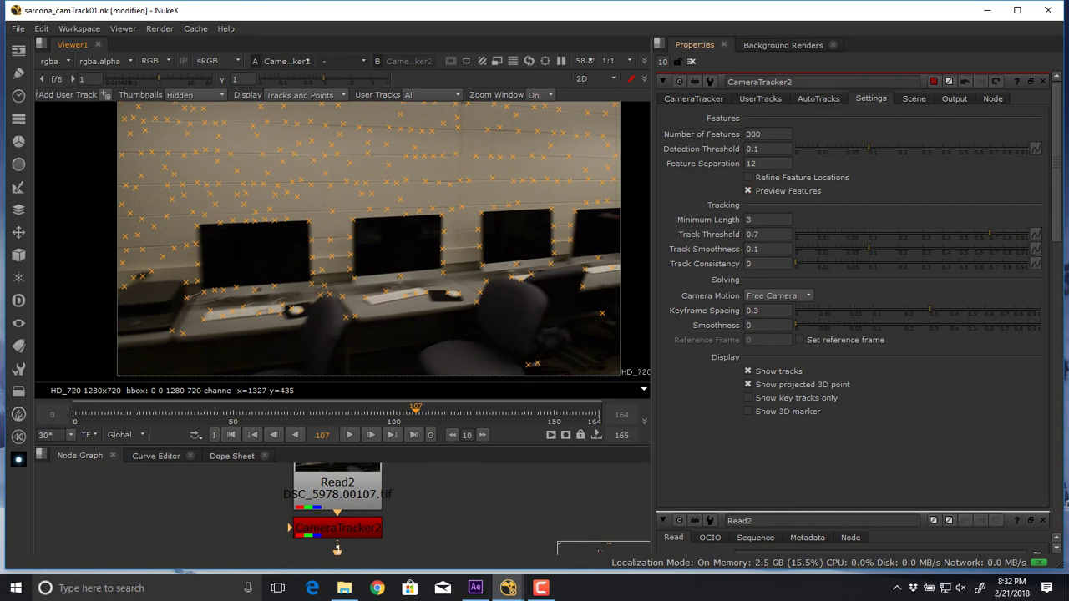
- Track the features through the whole input sequence with the CameraTracker
left_click(694, 98)
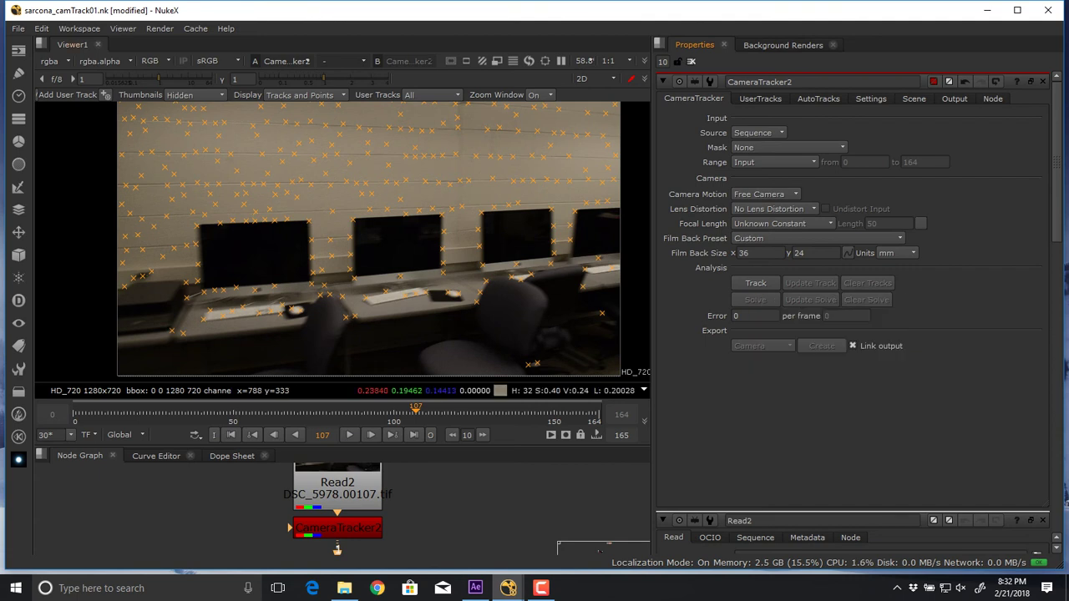
middle_click_drag(507, 183, 477, 240)
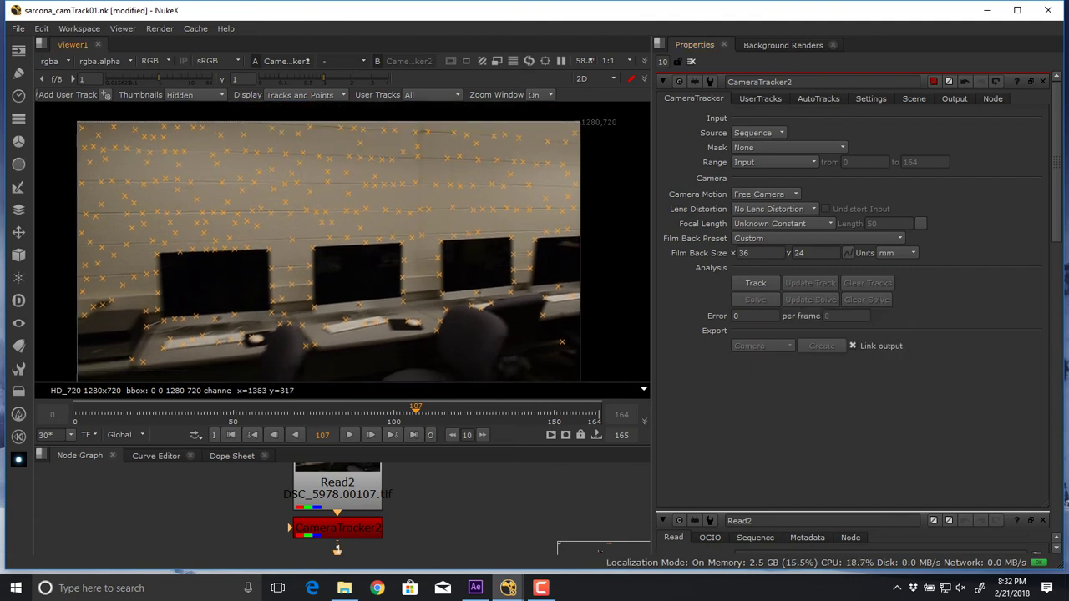
left_click(755, 283)
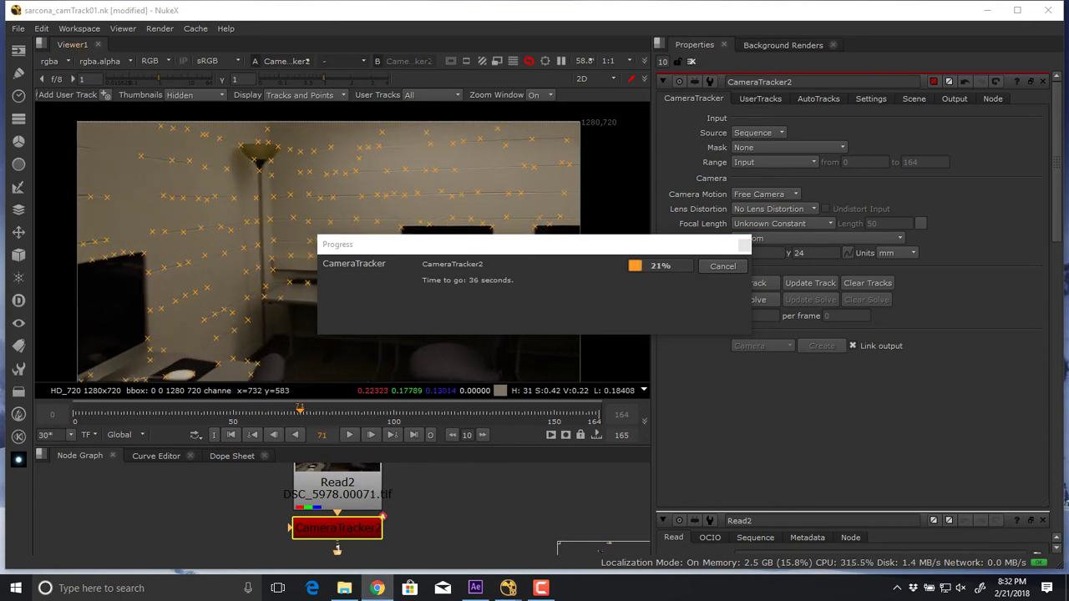
- Switch to Chrome and search Google for "nikon d7000 sensor size", highlighting the sensor dimensions in the specifications
left_click_drag(1068, 117, 373, 0)
type("ni")
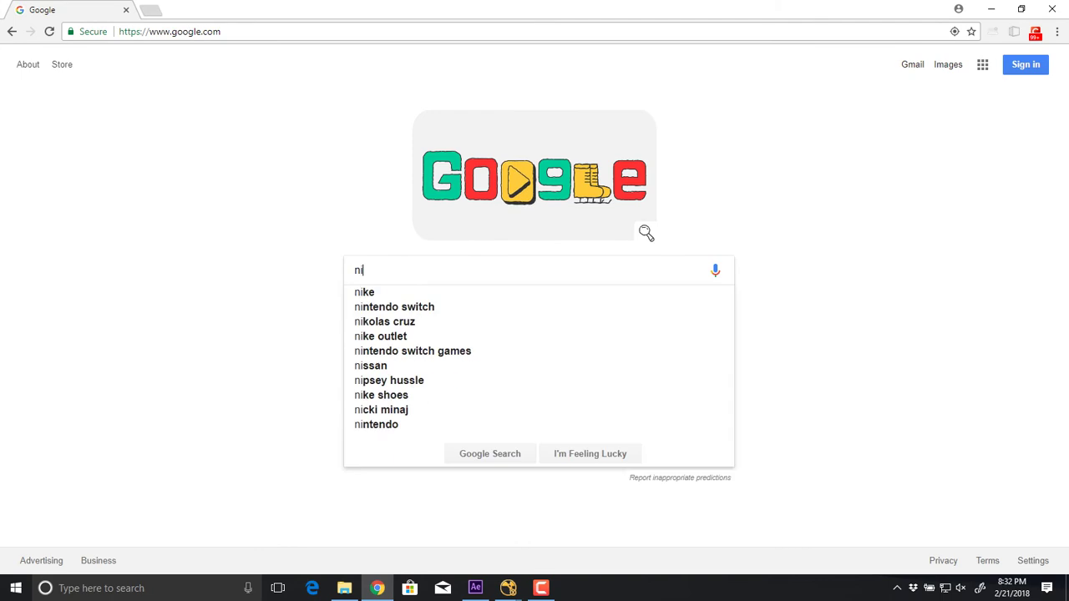
type("kon d7000 s")
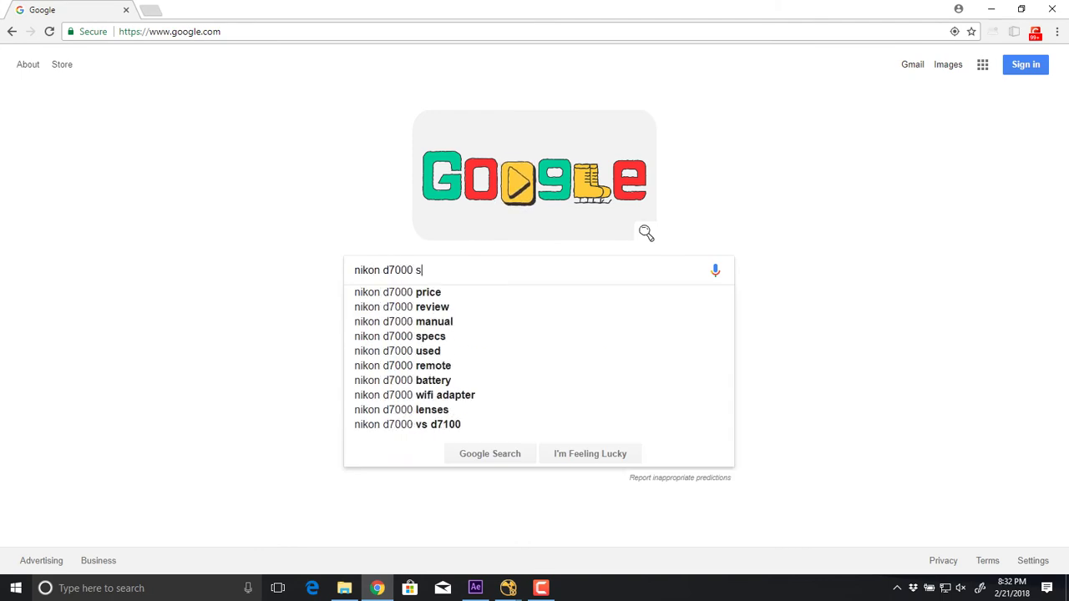
type("ensor size")
key("Return")
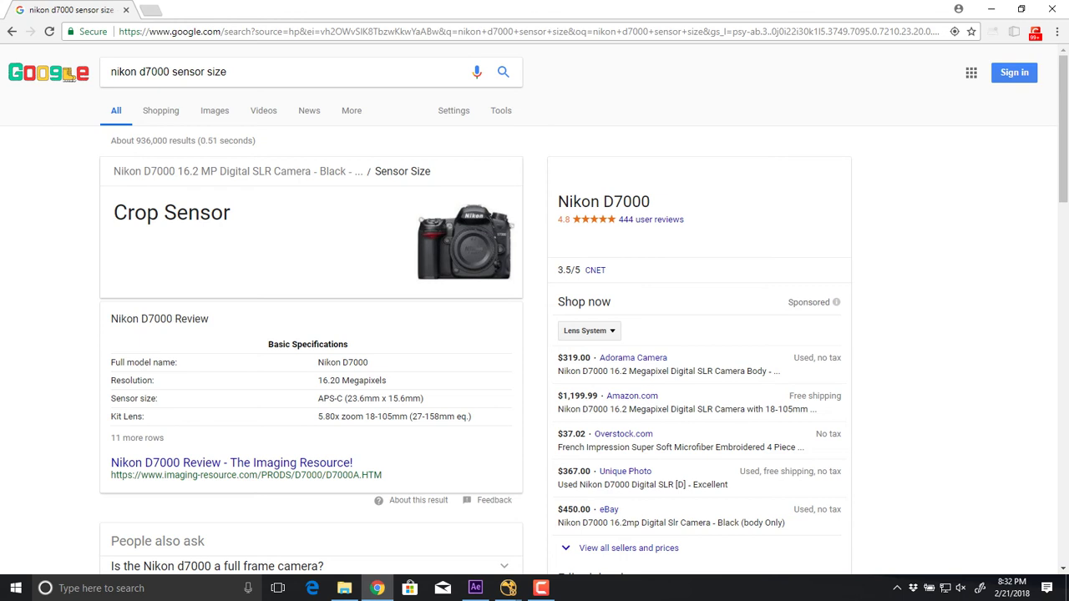
left_click_drag(425, 398, 317, 398)
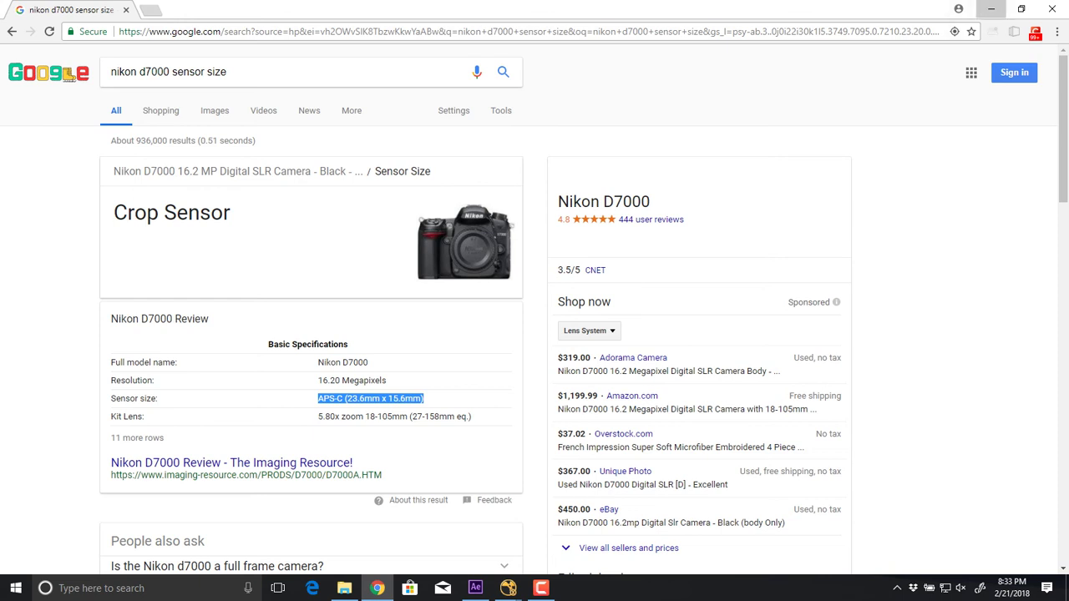
- Return to Nuke and set the CameraTracker's Film Back Size to 23.6 by 15.6 mm, rechecking the sensor dimensions in Chrome
left_click(991, 9)
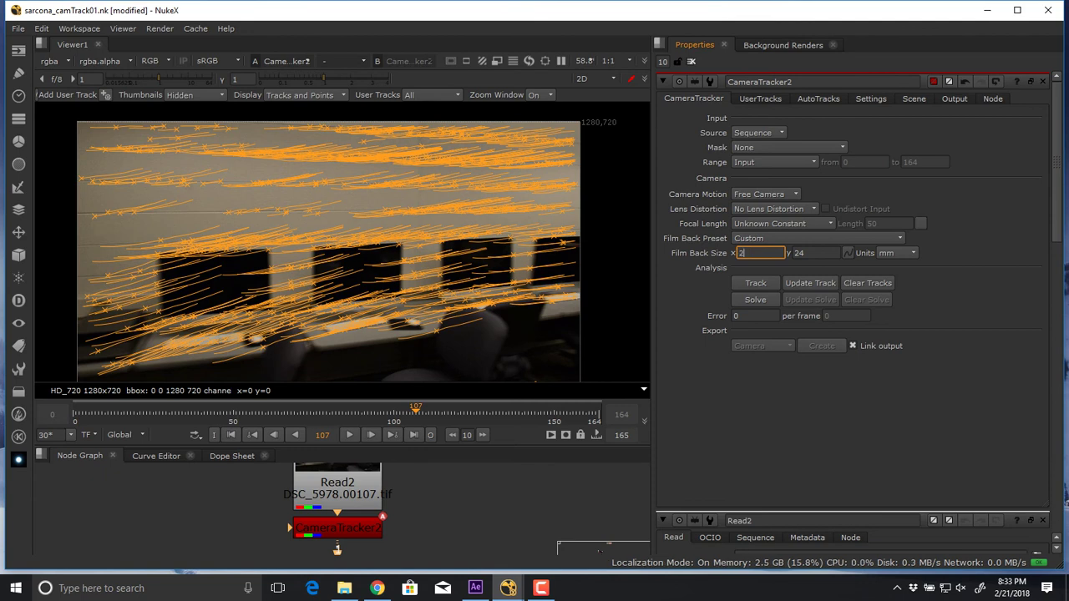
key("alt+Tab")
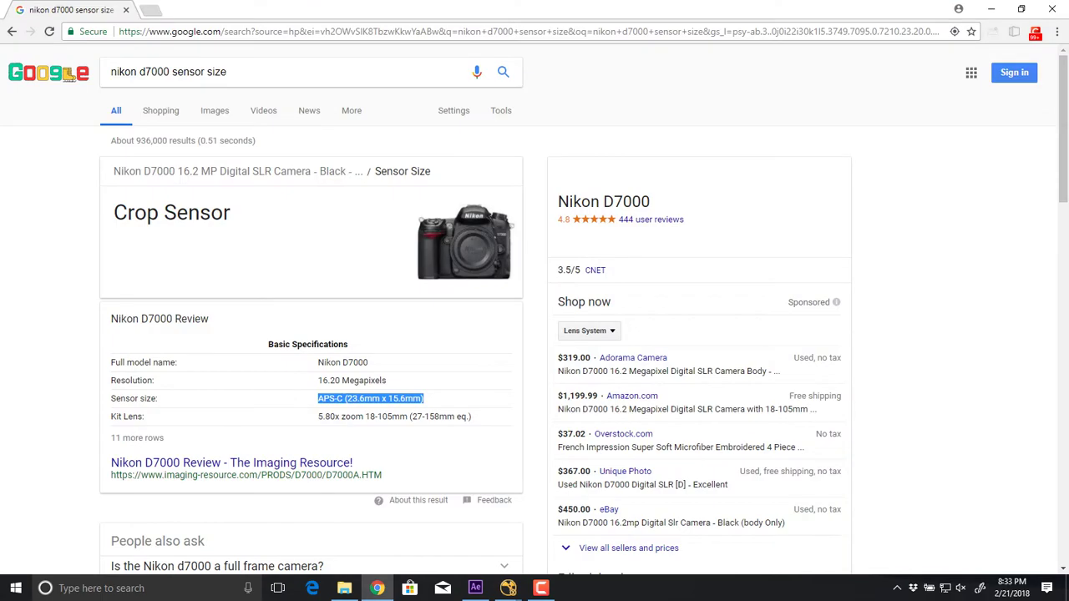
key("alt+Tab")
type("23.6")
key("Tab")
type("15")
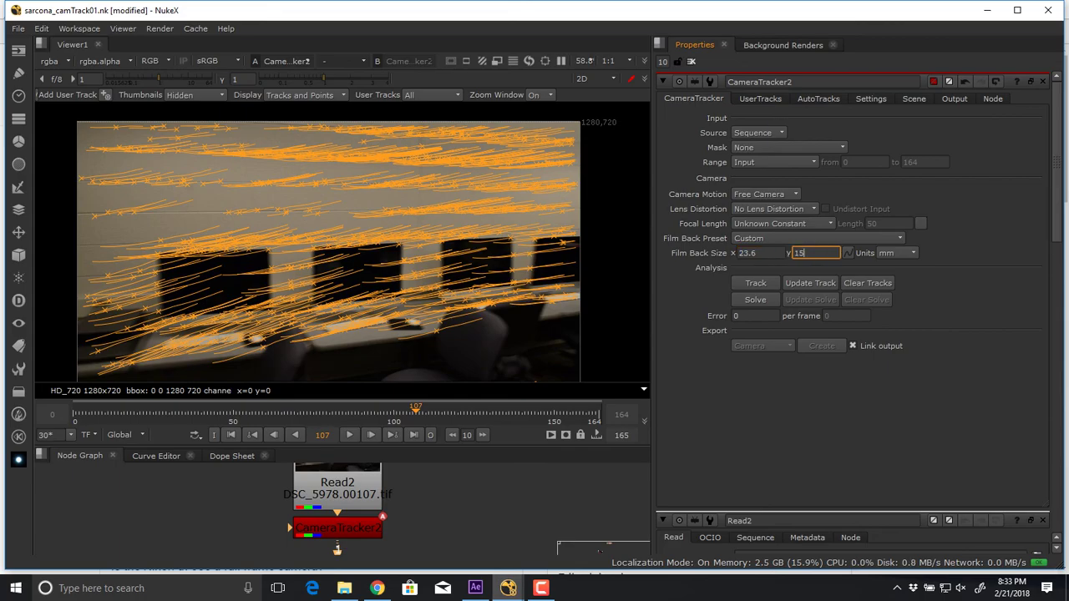
type(".6")
key("Return")
- Choose No Lens Distortion for the lens and Unknown Constant for the focal length
left_click(774, 209)
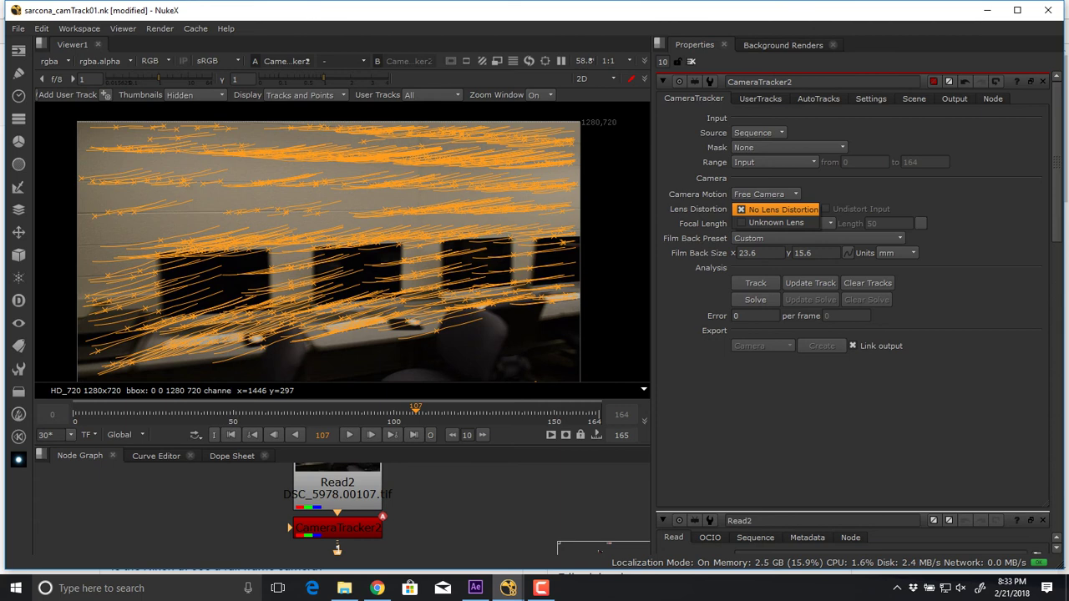
left_click(773, 208)
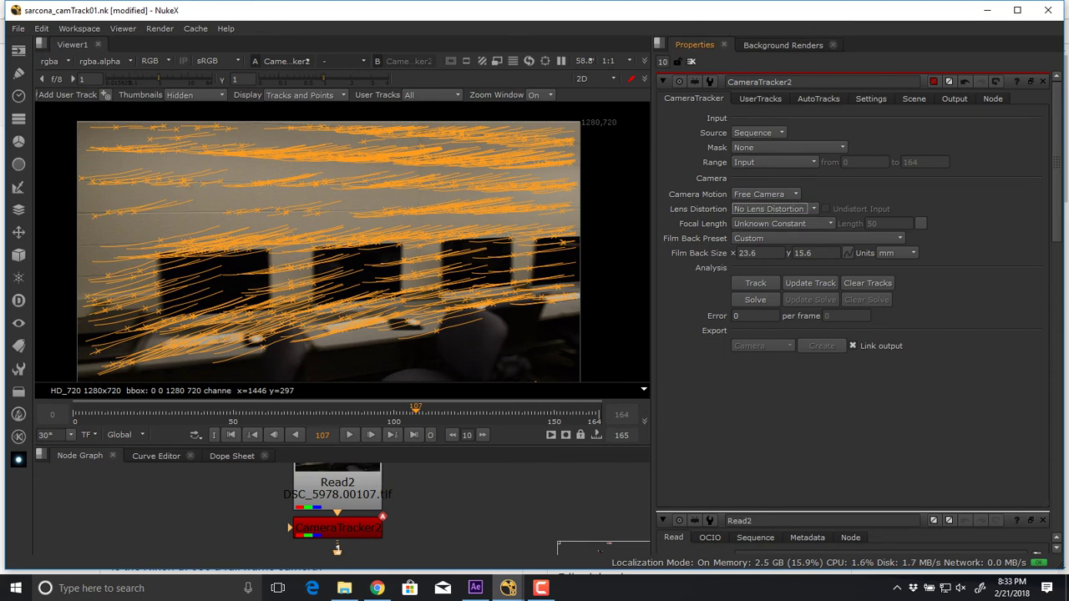
left_click(781, 224)
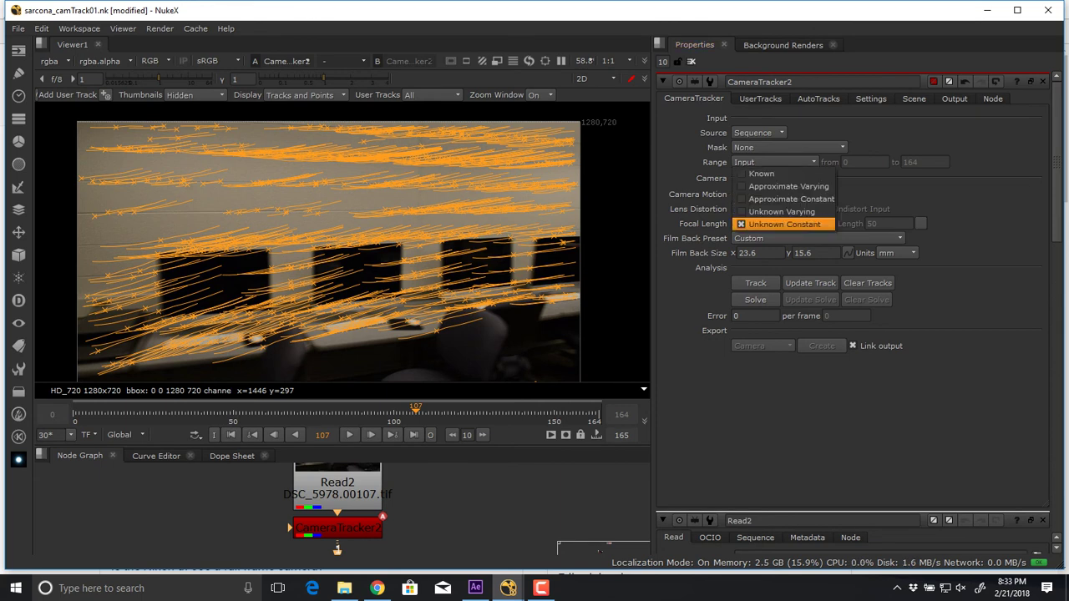
left_click(783, 224)
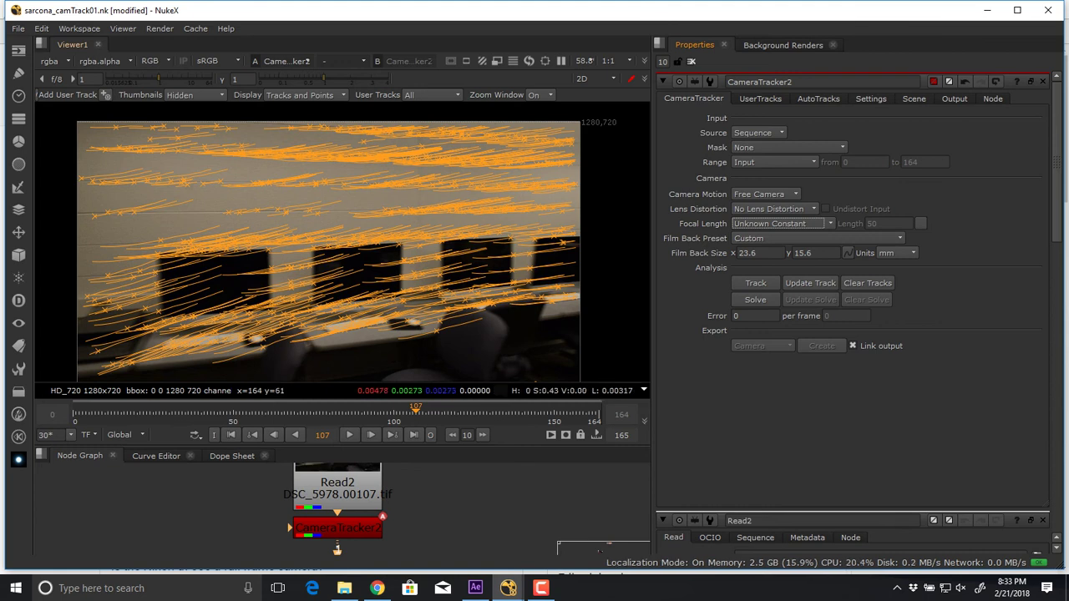
- Review the feature tracks across the timeline and solve the camera
left_click_drag(122, 413, 445, 413)
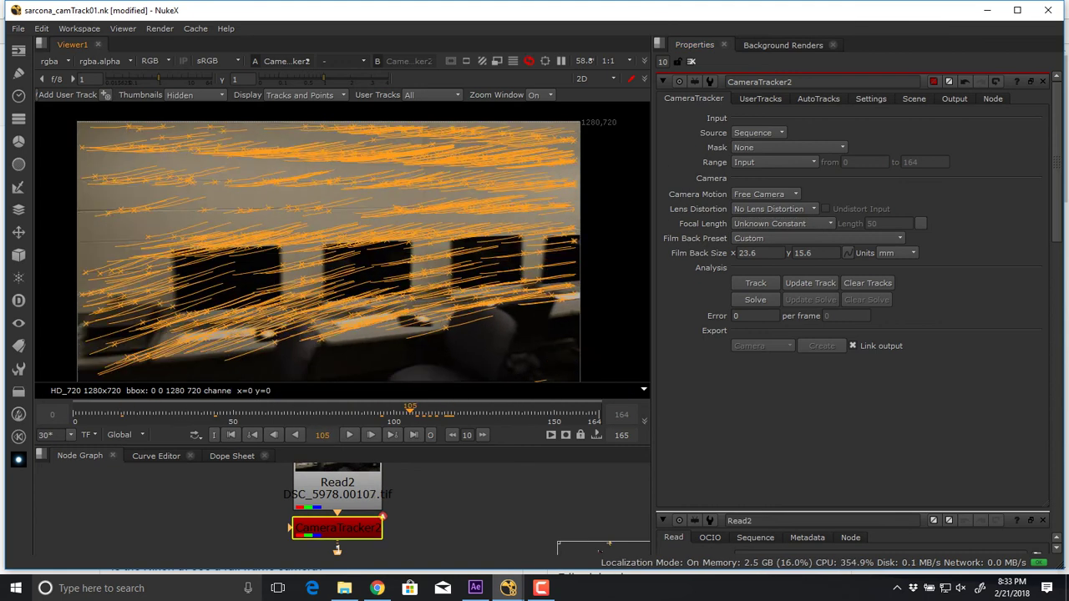
left_click_drag(207, 414, 106, 414)
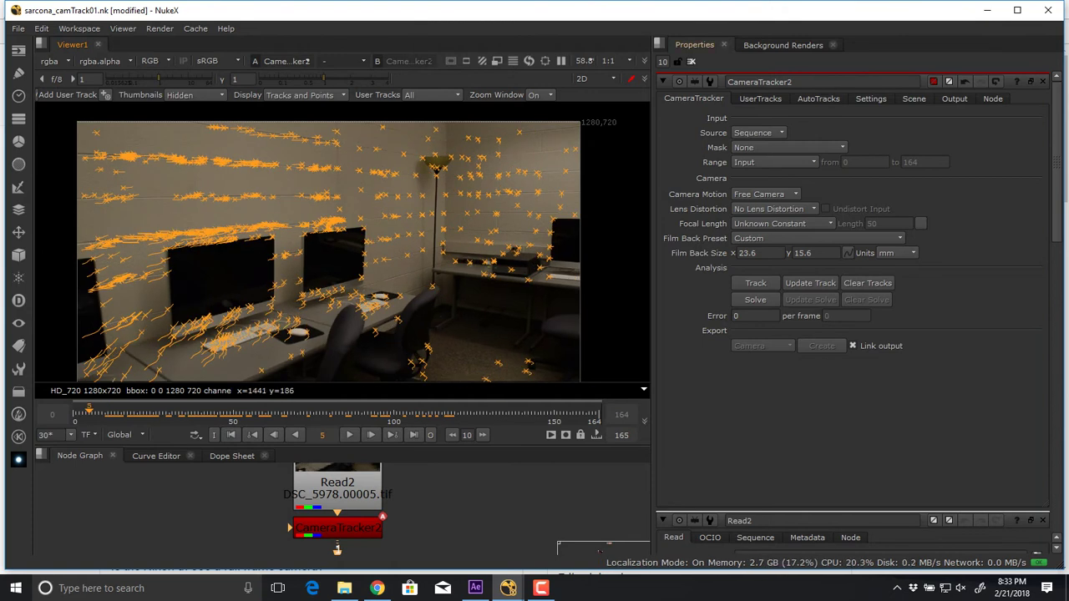
left_click(755, 299)
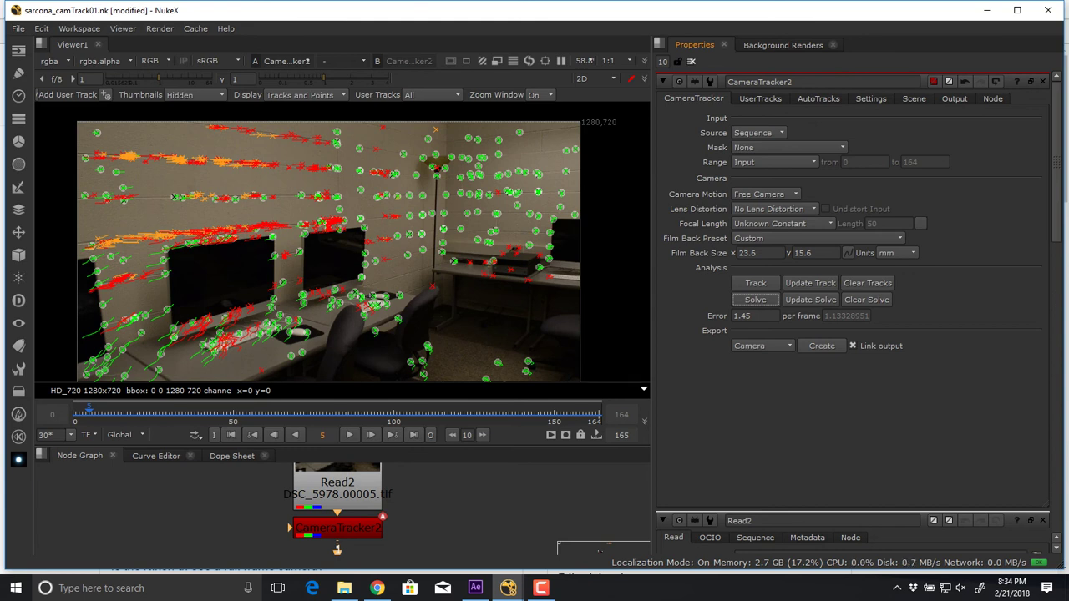
- Play through the solved tracks and set the AutoTracks' Max Track Error to 1.6
key("l")
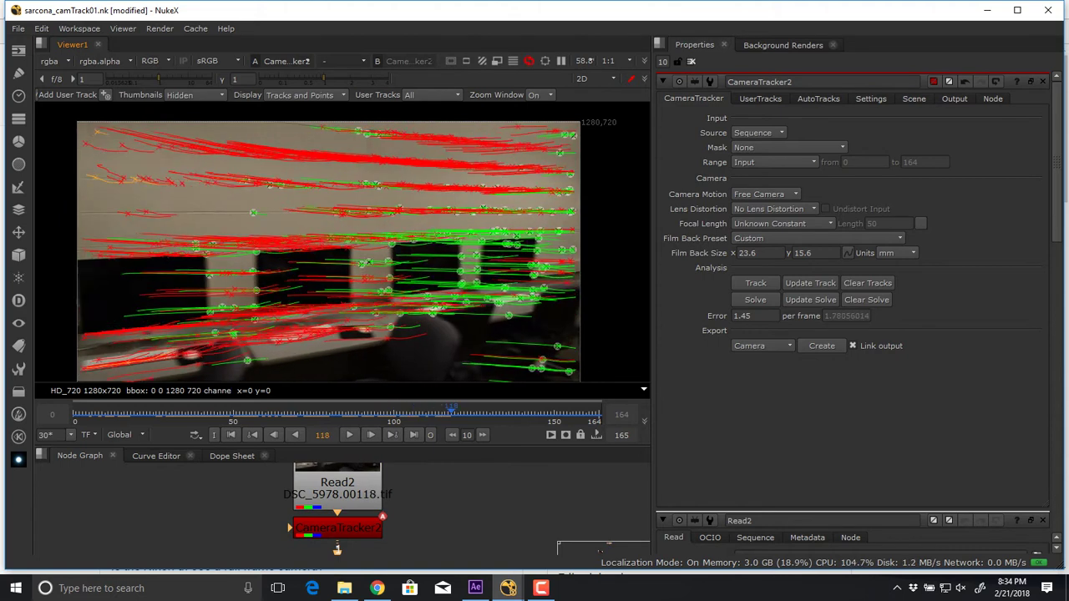
left_click_drag(451, 413, 461, 412)
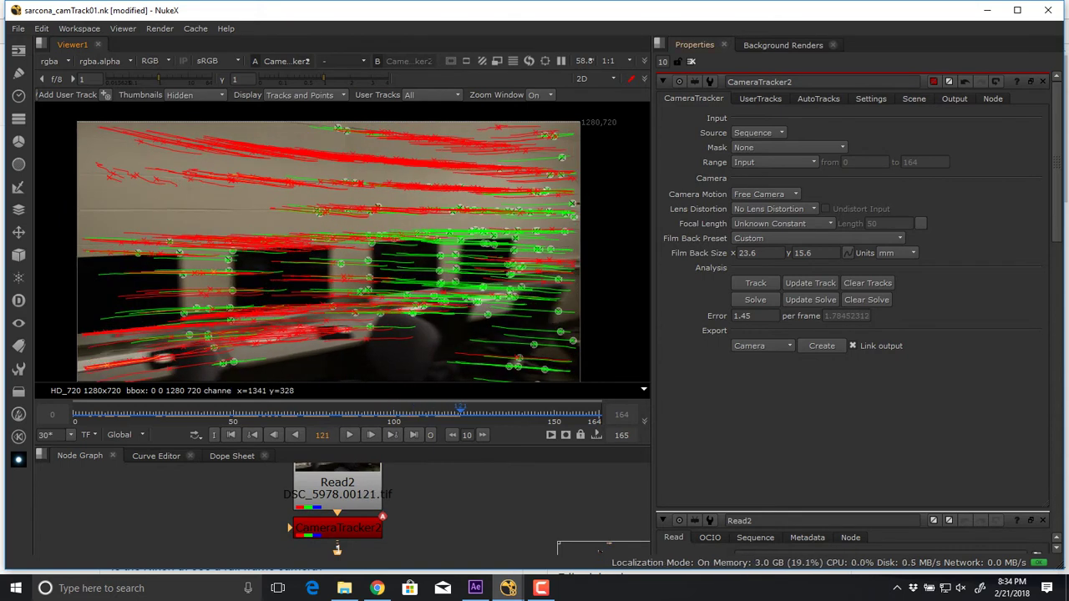
left_click(818, 99)
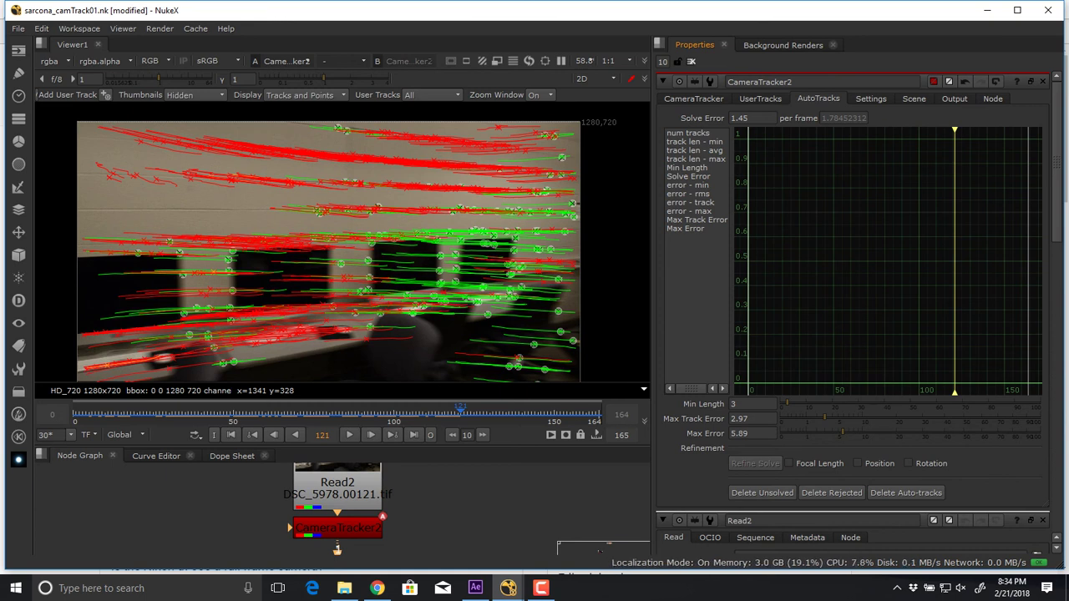
double_click(740, 419)
type("1.6")
key("Return")
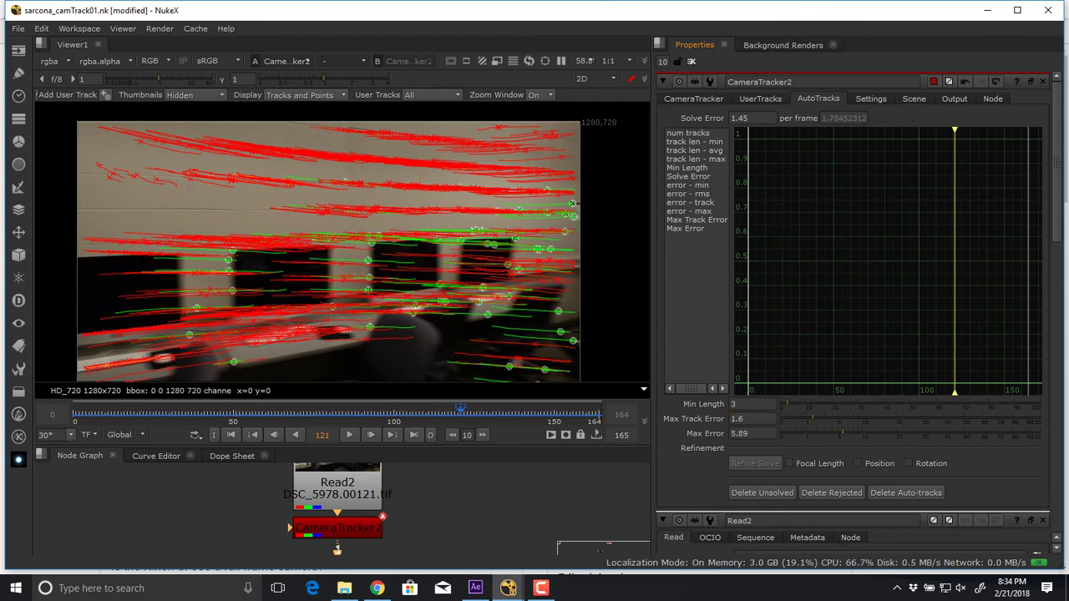
- Set the AutoTracks' Max Error to 3.6, check the tracks throughout the shot, and return to the CameraTracker's main settings
left_click_drag(843, 432, 780, 433)
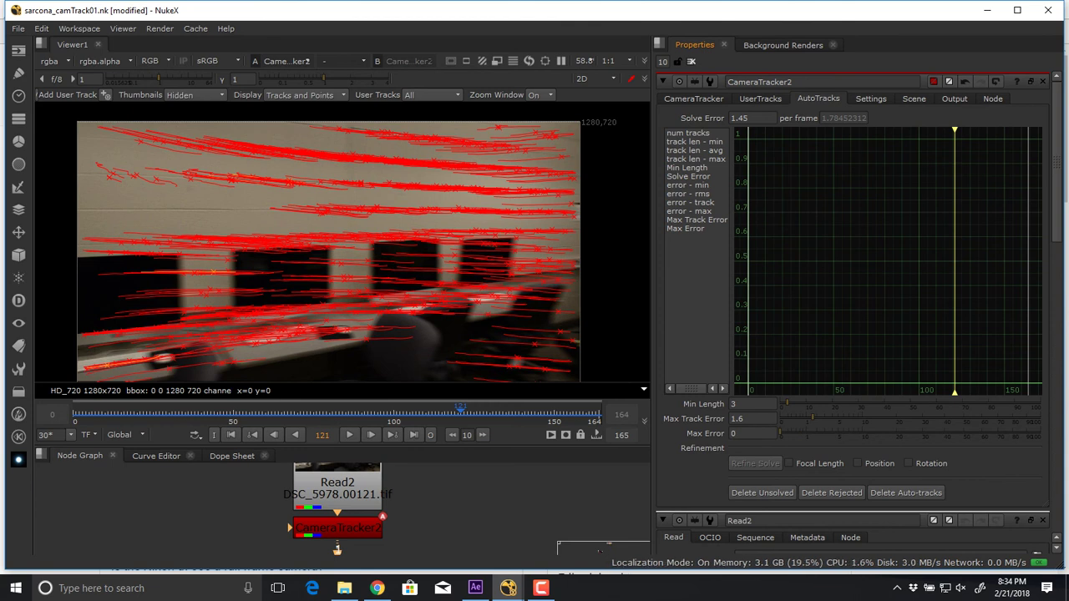
type("2.1")
key("Return")
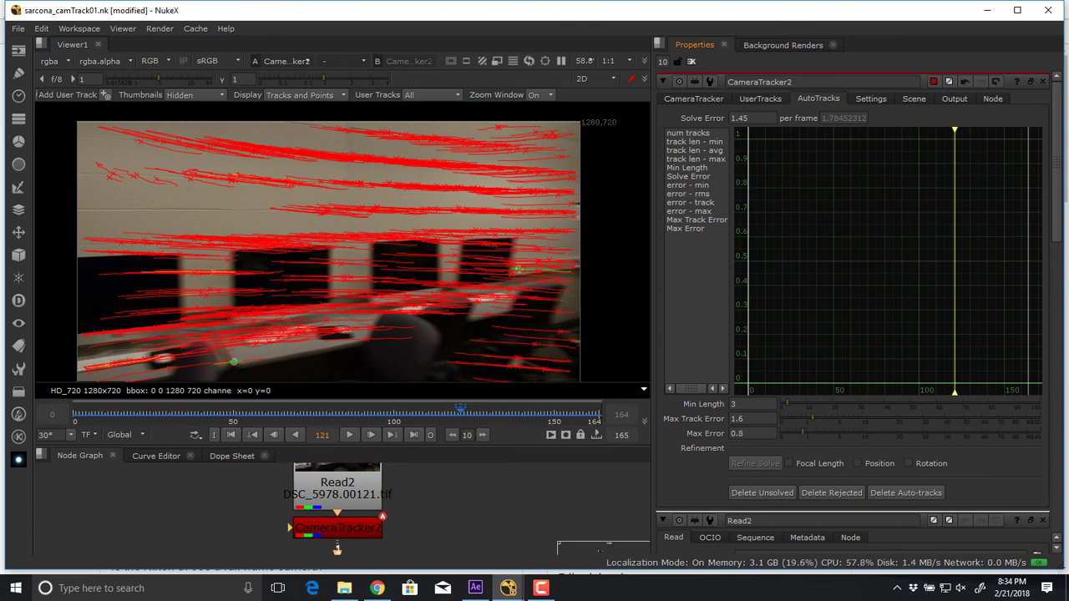
left_click_drag(818, 433, 829, 433)
left_click_drag(452, 410, 281, 410)
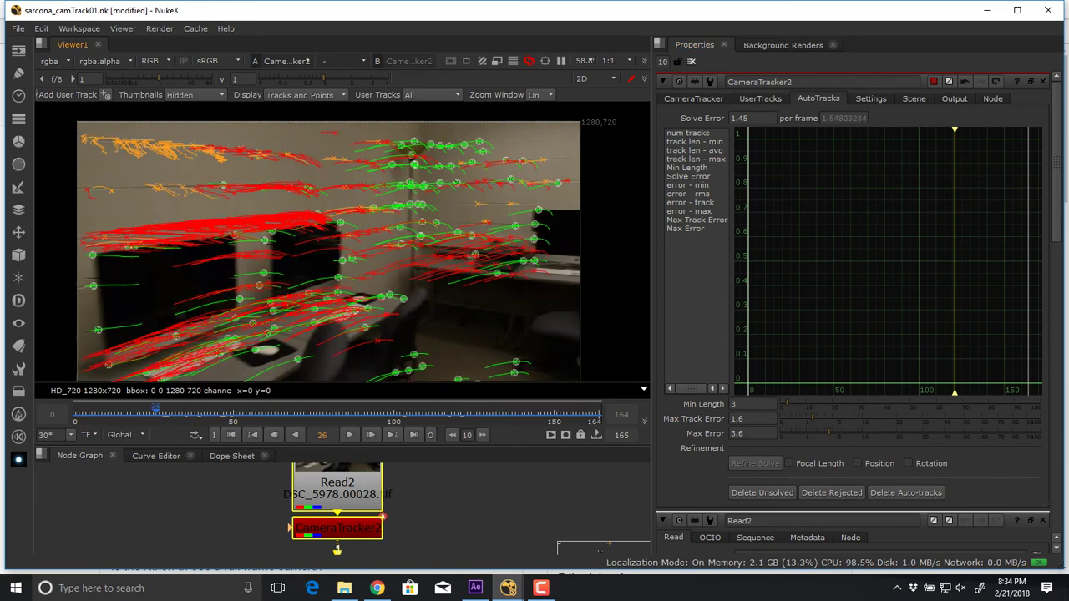
left_click_drag(188, 410, 394, 410)
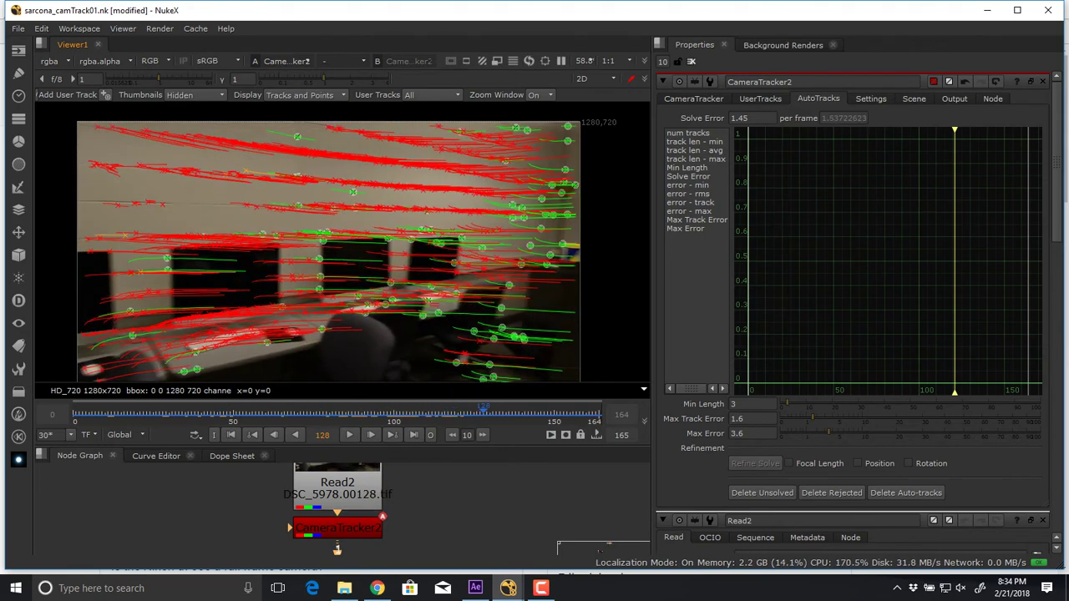
left_click_drag(522, 410, 250, 410)
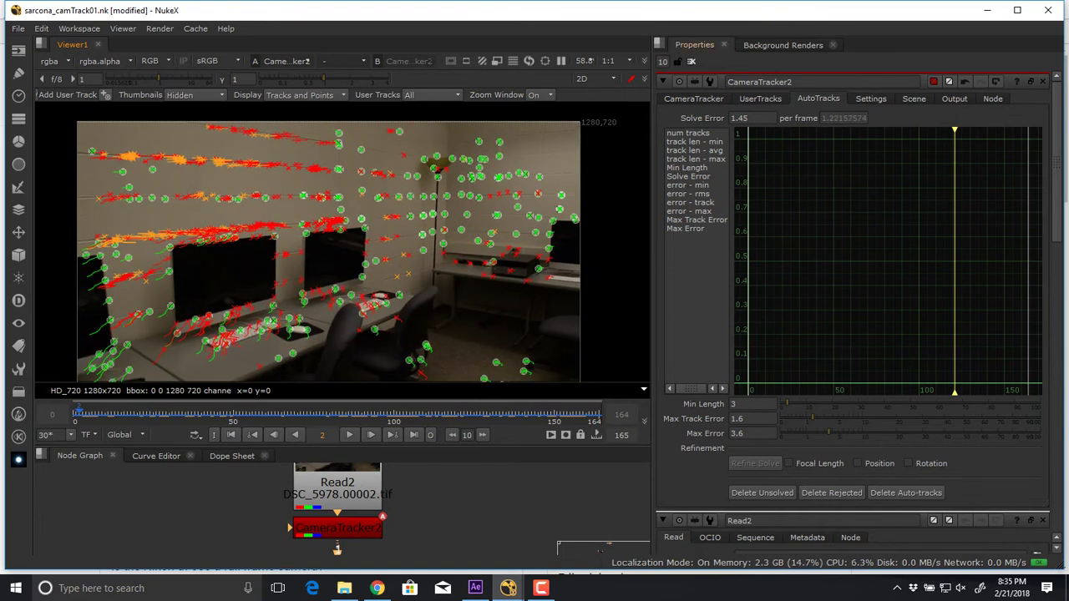
left_click(693, 99)
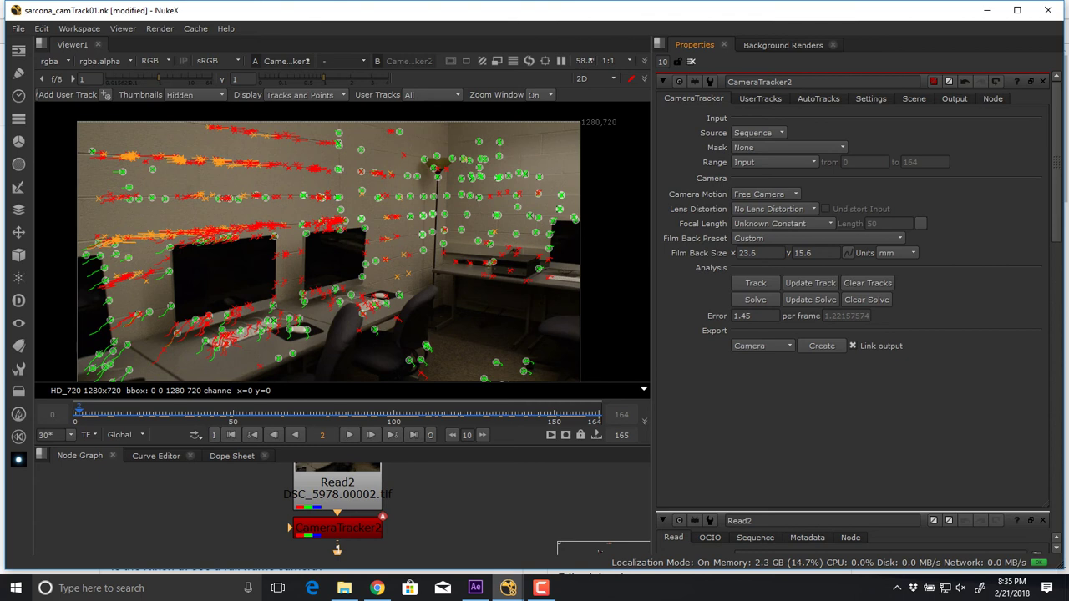
- Update the camera solve over the input frame range 0-164 and review the tracks in the footage
left_click(810, 300)
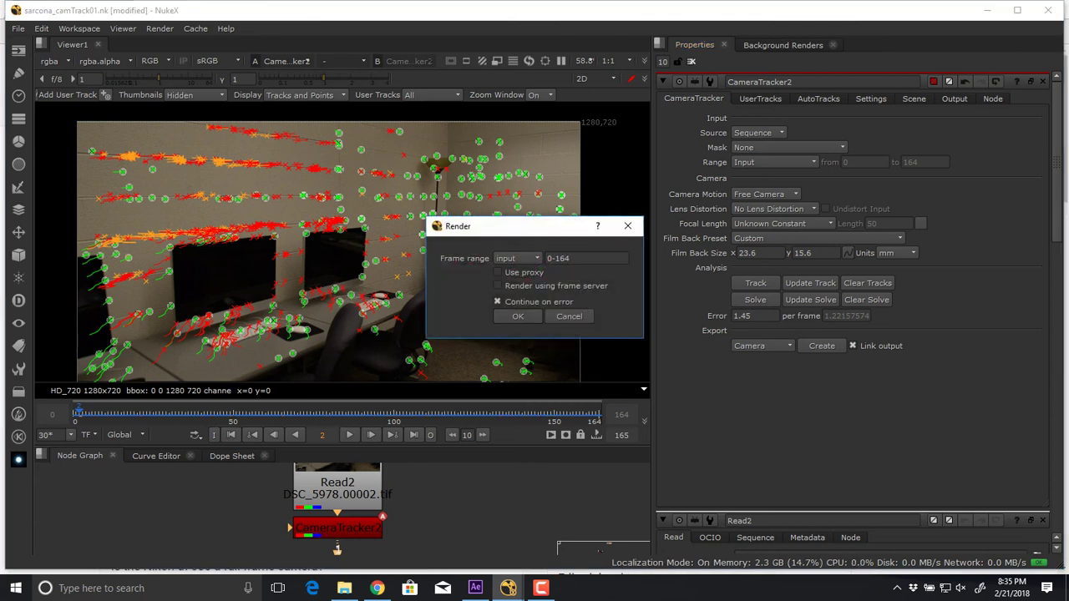
left_click(518, 316)
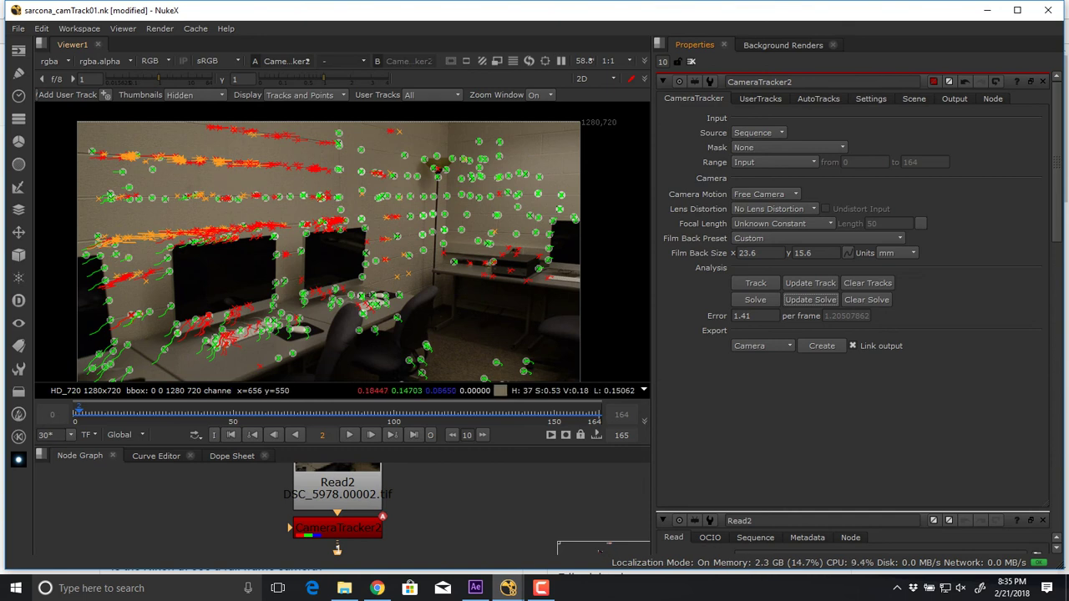
middle_click_drag(461, 247, 418, 229)
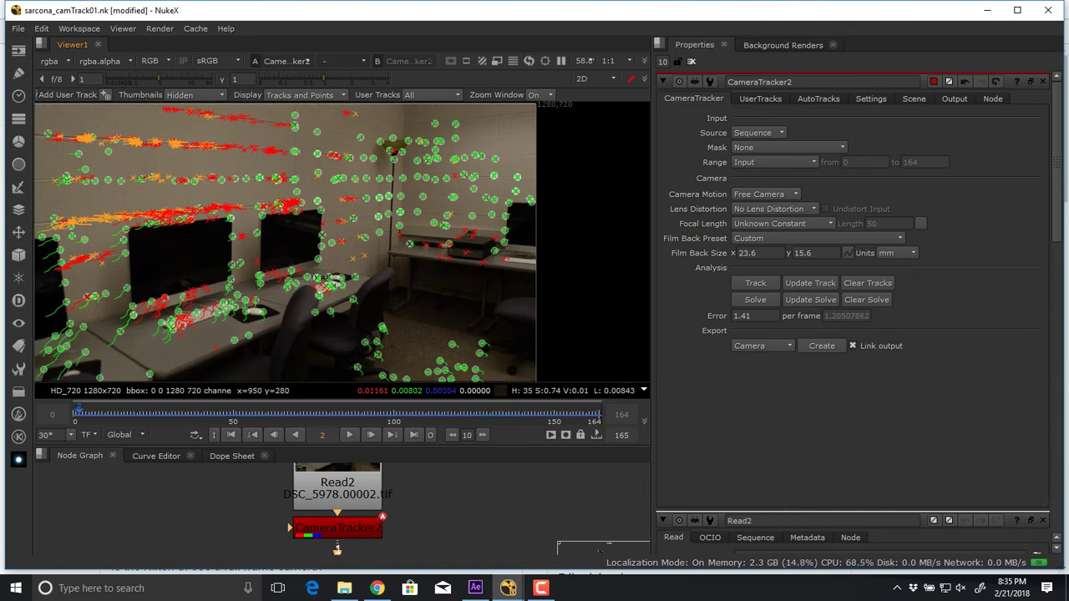
middle_click_drag(422, 314, 424, 284)
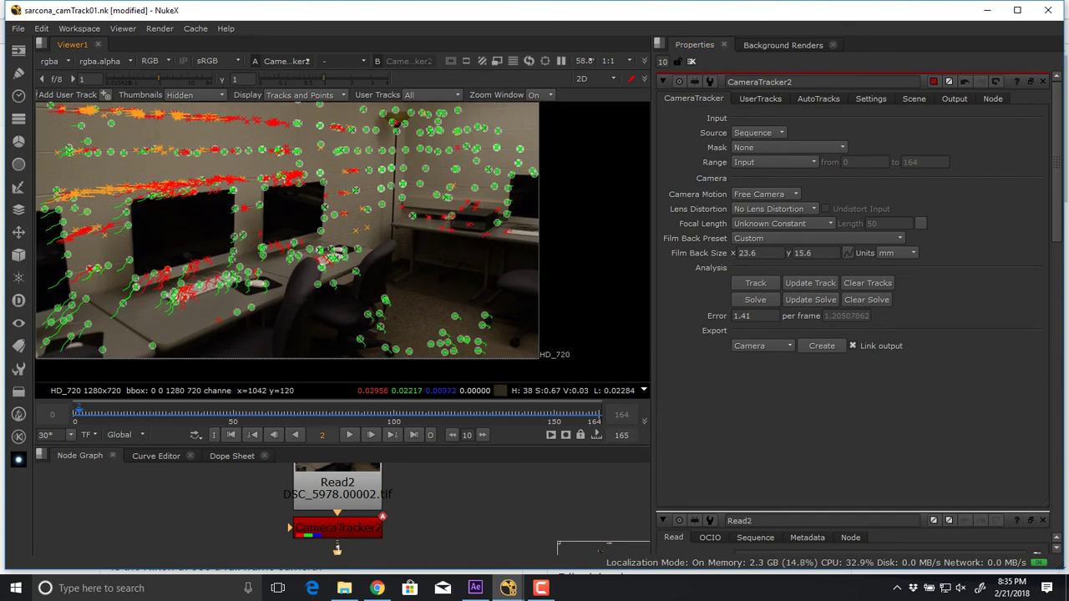
- Create a camera with linked output from CameraTracker2 and delete the duplicate Camera3 node
left_click_drag(337, 545, 336, 550)
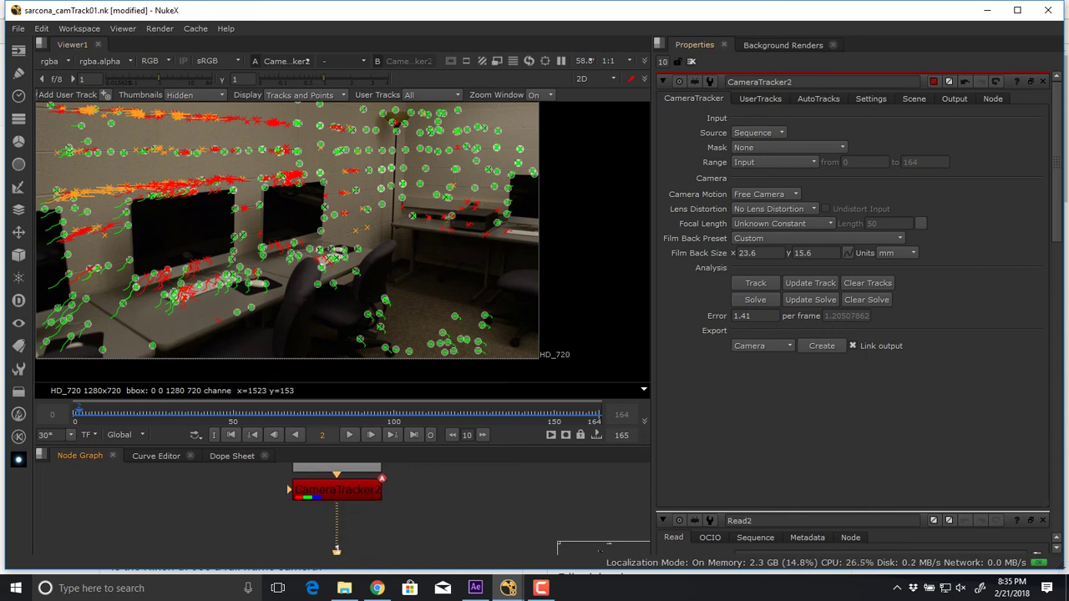
left_click_drag(337, 550, 337, 549)
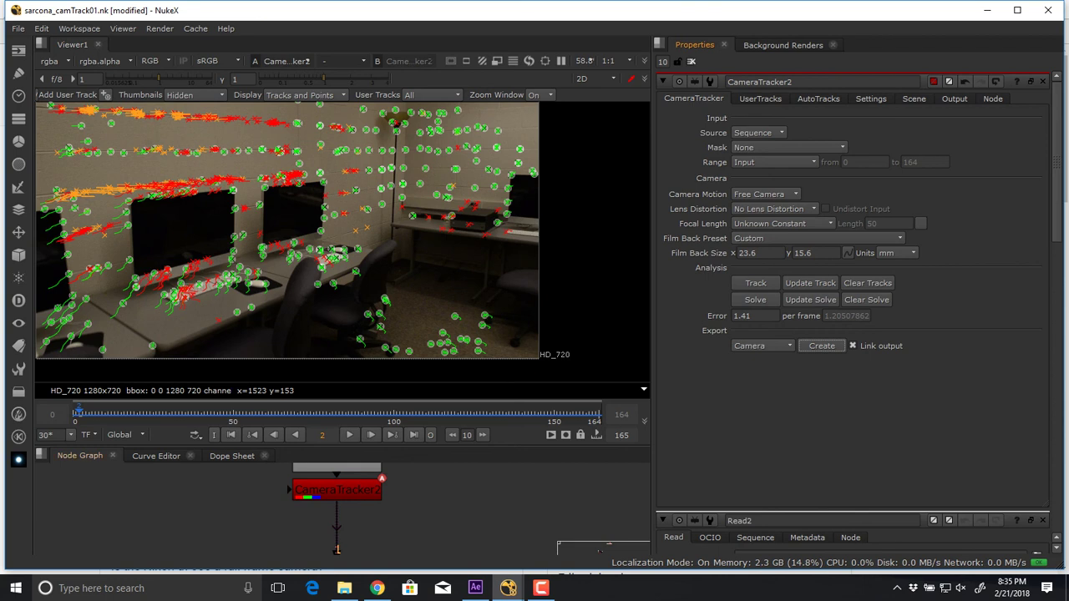
key("space")
middle_click_drag(310, 193, 446, 239)
left_click_drag(446, 239, 243, 229)
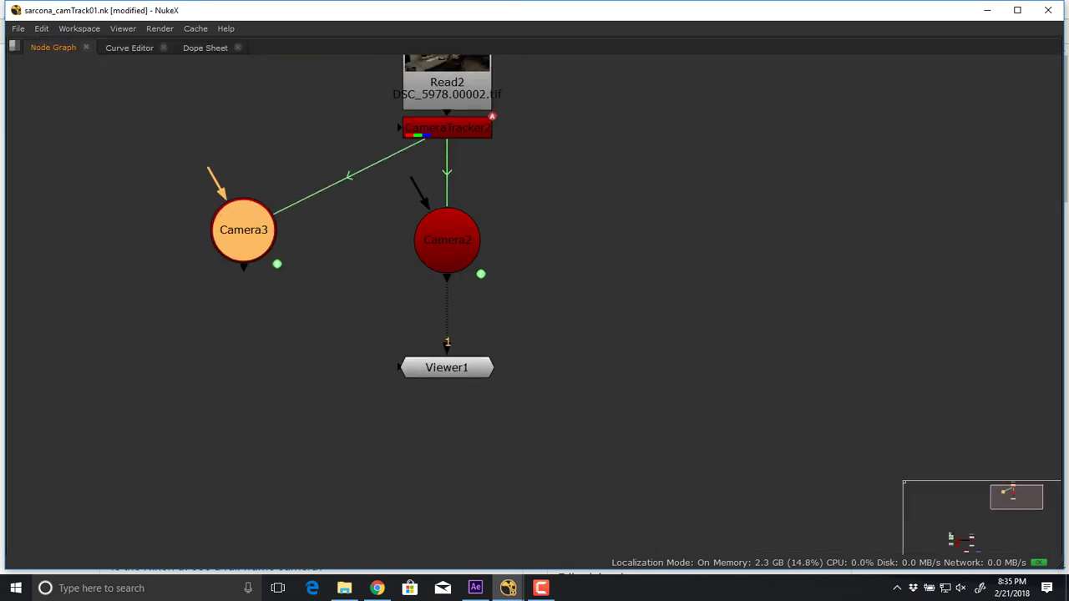
key("Delete")
- Arrange Camera2 in open space beside CameraTracker2 in the node graph, clear of the viewer connection
left_click_drag(447, 240, 258, 205)
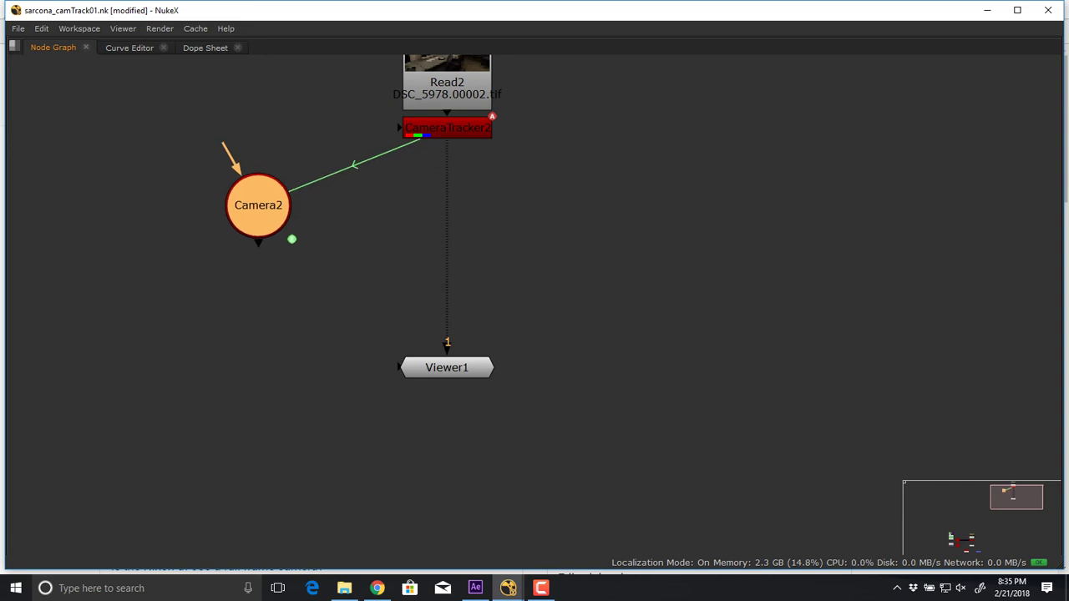
left_click_drag(240, 175, 266, 160)
left_click_drag(447, 128, 447, 143)
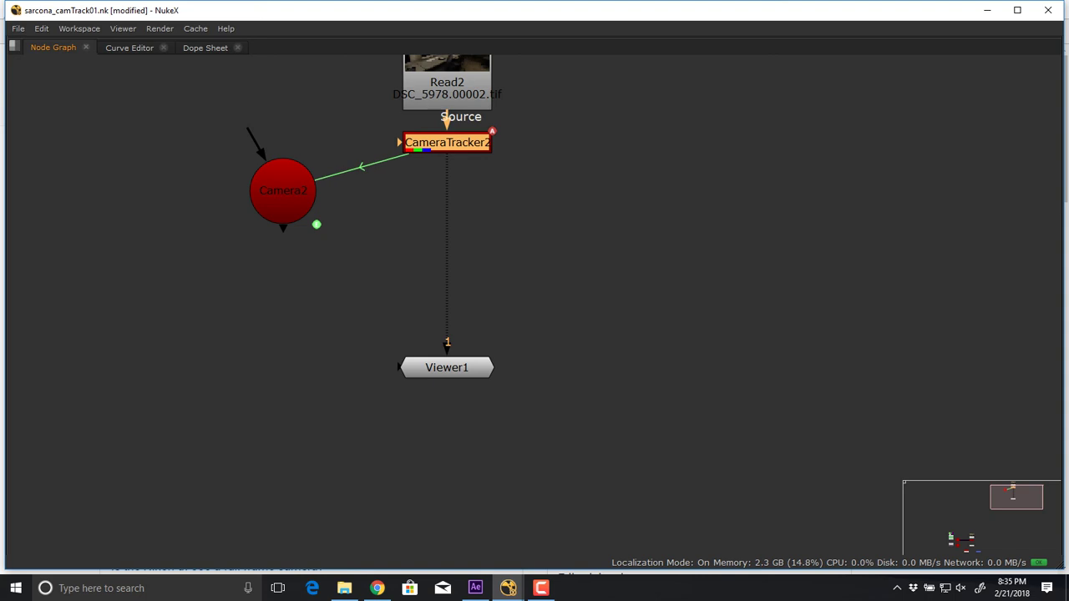
left_click_drag(283, 191, 188, 123)
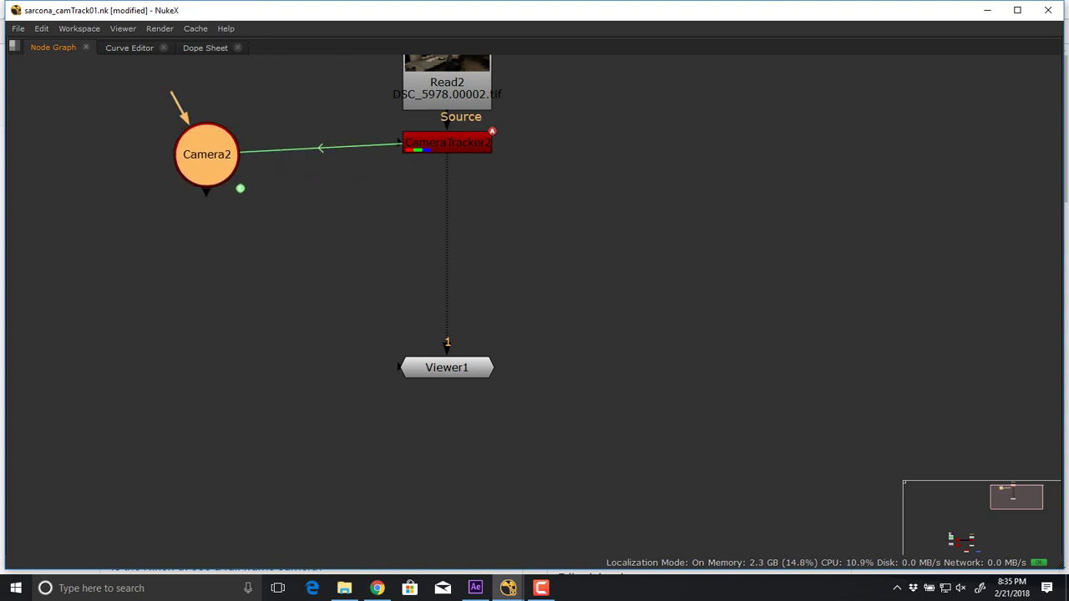
key("space")
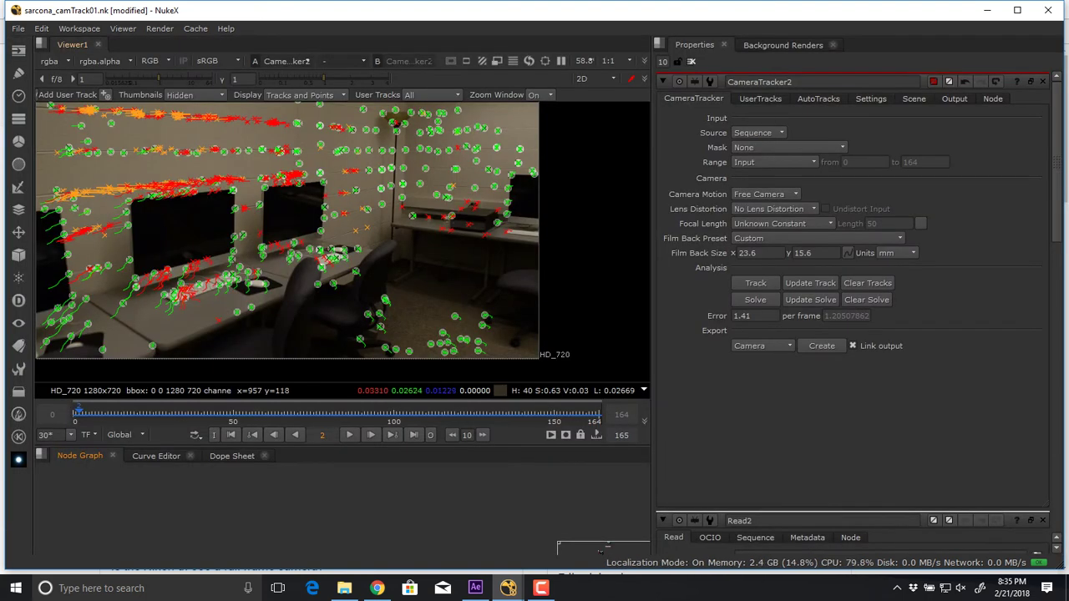
- Switch the viewer to 3D and examine the solved point cloud through the scene camera
key("Tab")
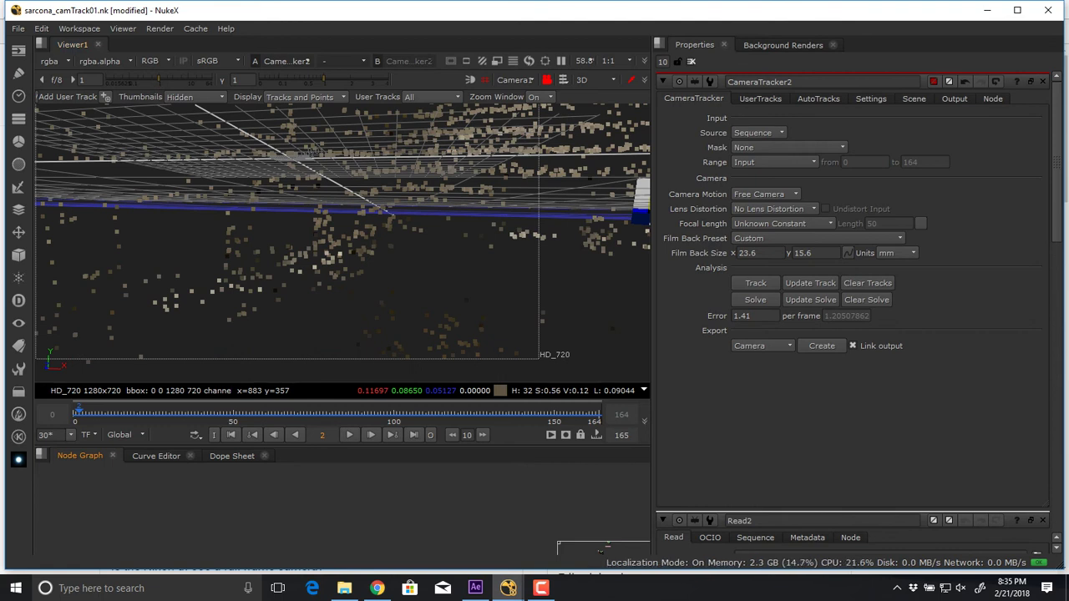
middle_click_drag(342, 242, 274, 259)
middle_click_drag(481, 212, 498, 230)
scroll(566, 221, "down", 4)
scroll(566, 220, "up", 3)
scroll(567, 219, "down", 3)
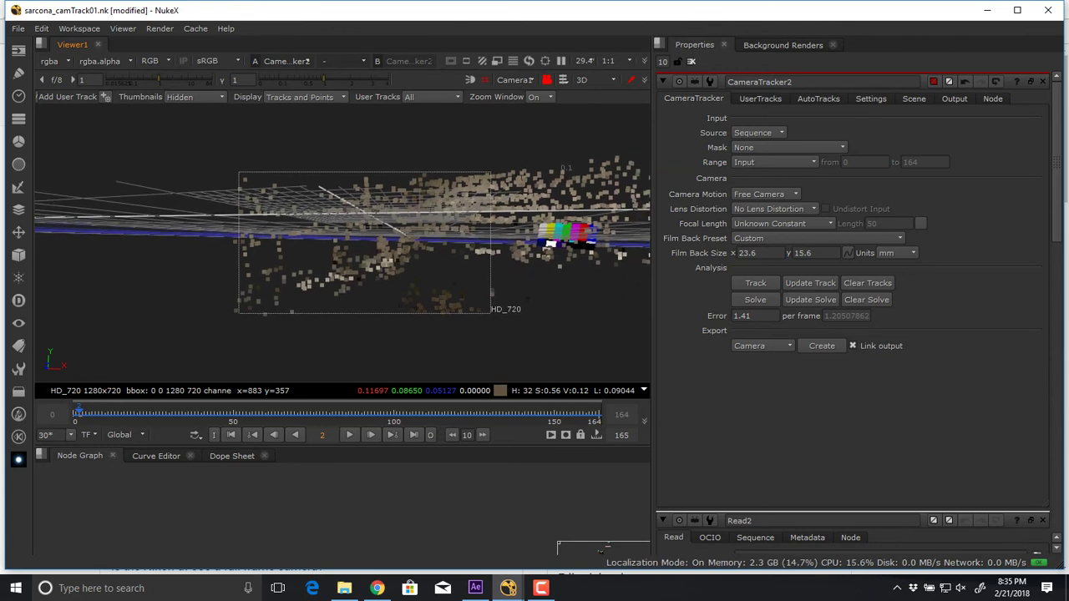
middle_click_drag(412, 243, 400, 250)
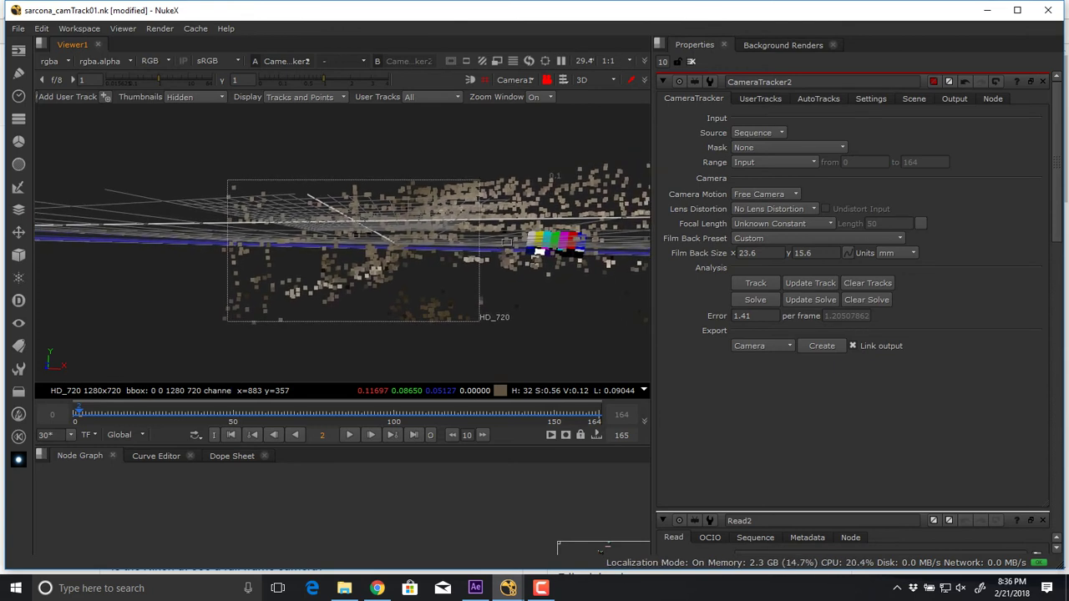
right_click(537, 249)
middle_click_drag(537, 249, 490, 270)
scroll(531, 305, "down", 2)
middle_click_drag(531, 305, 491, 276)
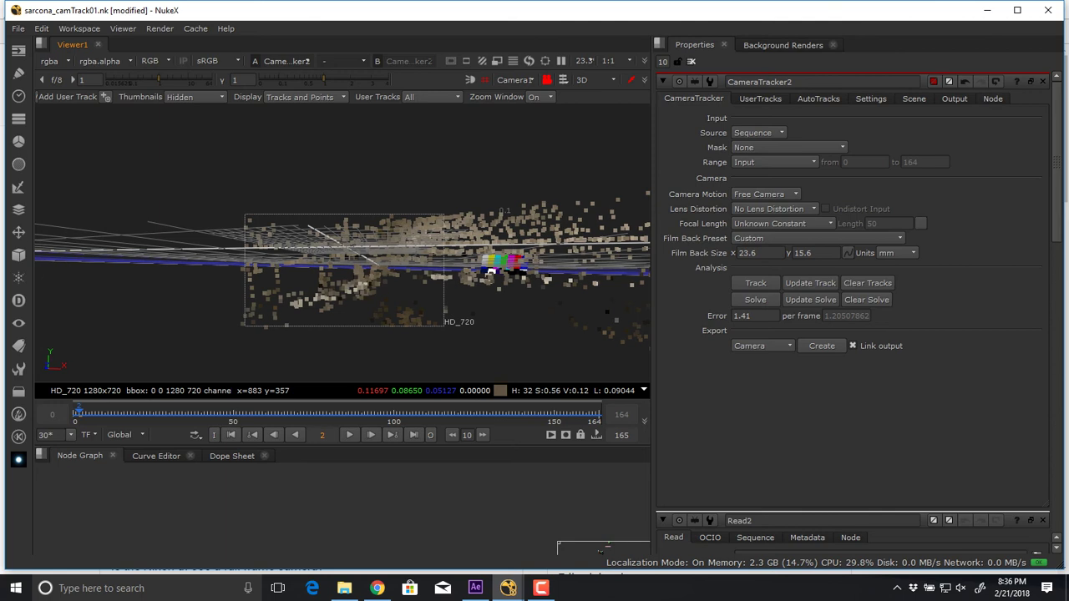
- Unlock the 3D view from the scene camera and orbit out to see the whole point cloud with the camera
left_click(547, 80)
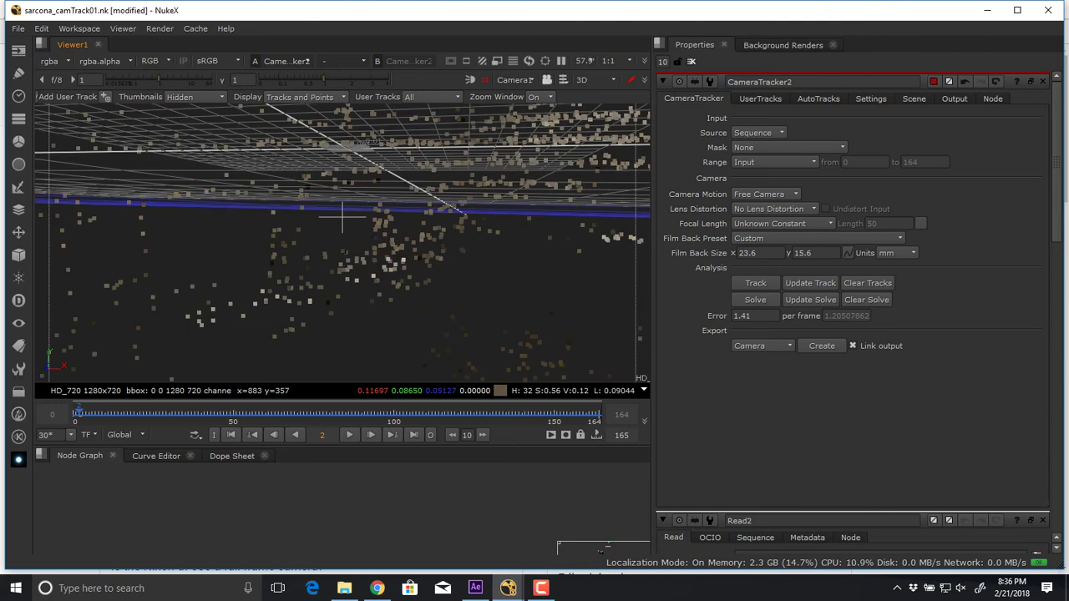
mouse_move(342, 217)
middle_mouse_down()
mouse_move(357, 209)
mouse_move(326, 227)
middle_mouse_up()
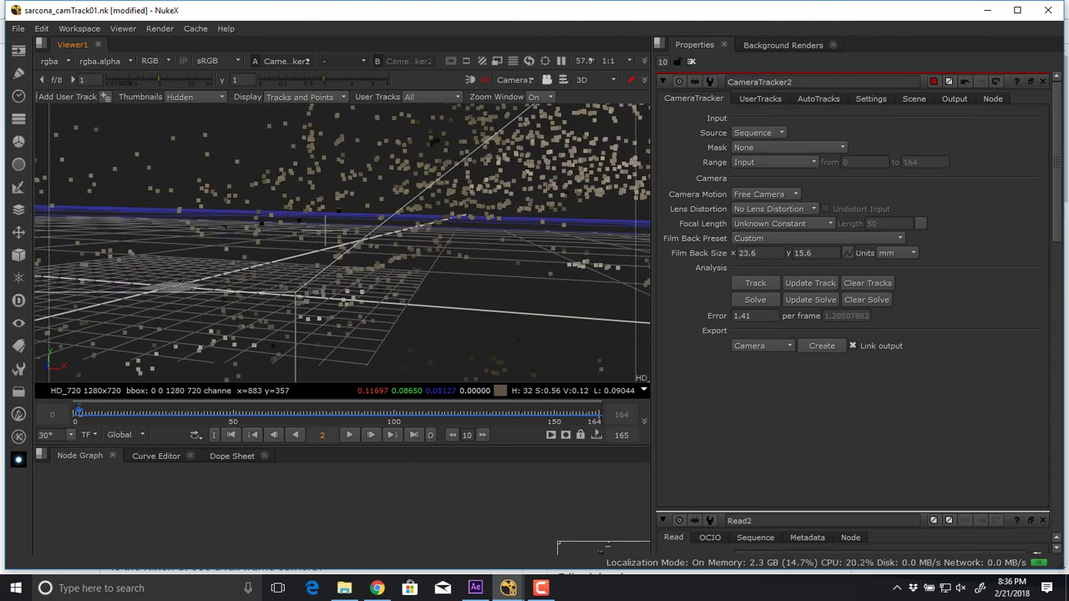
left_click(547, 80)
left_click(547, 80)
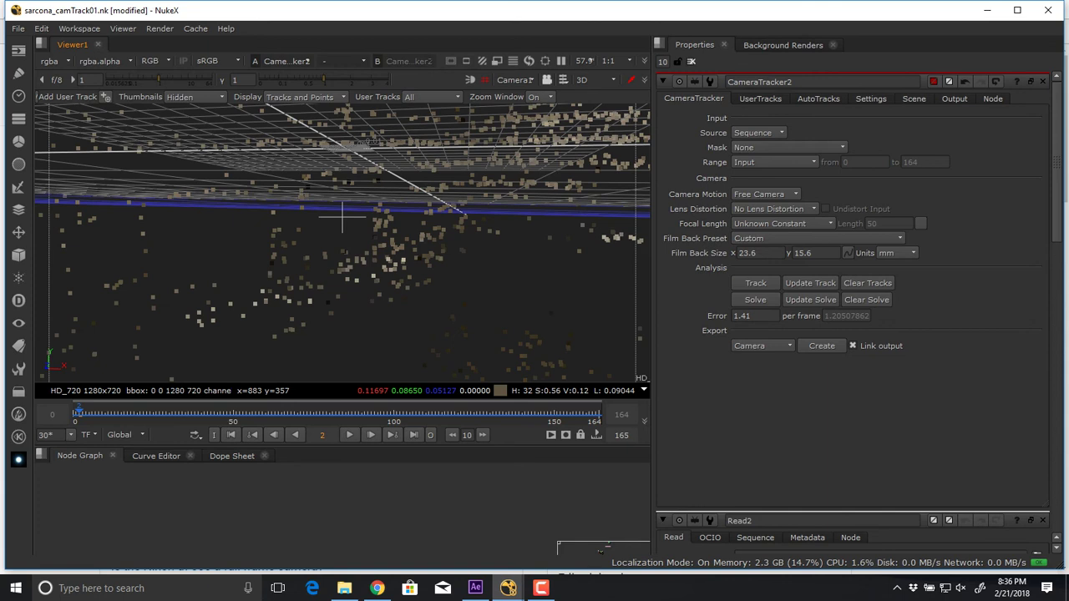
middle_click_drag(342, 217, 198, 262)
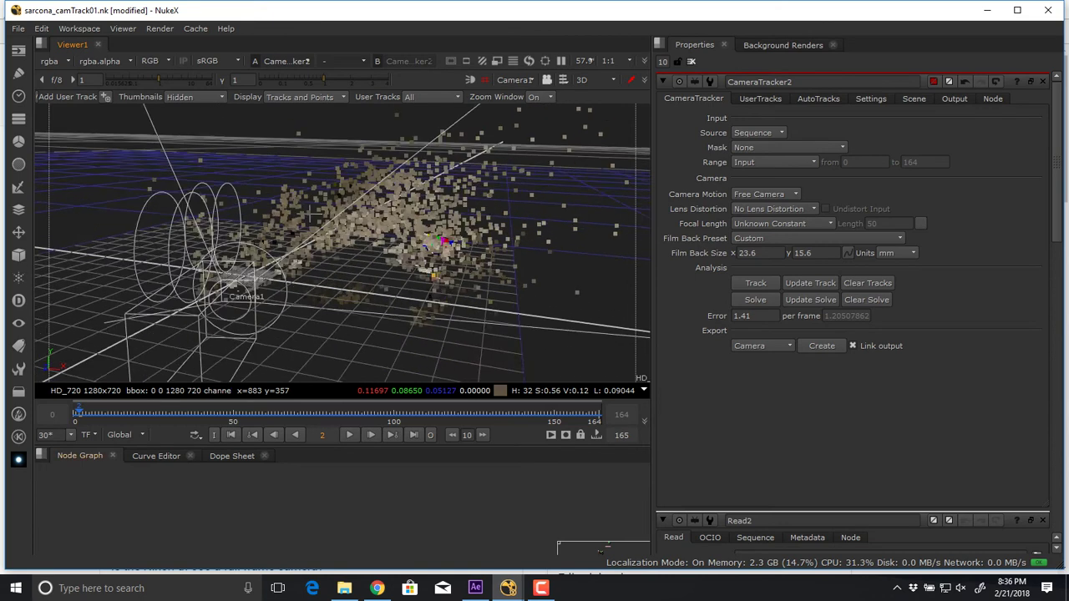
- Disable all nodes of the older tracking setup in the node graph
key("space")
middle_click_drag(219, 517, 469, 380)
scroll(469, 385, "down", 6)
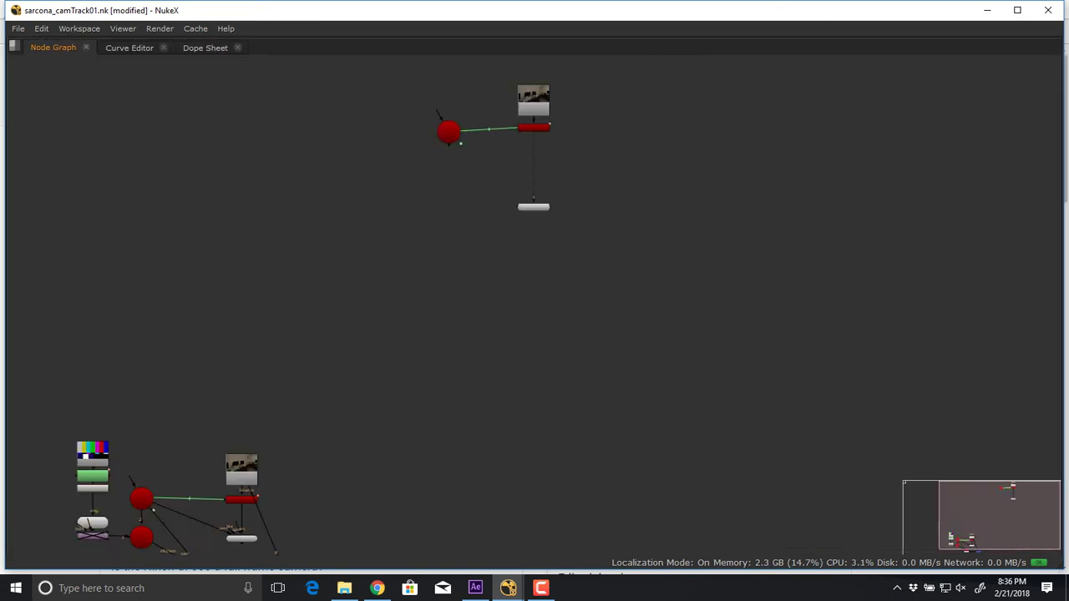
left_click_drag(177, 396, 344, 541)
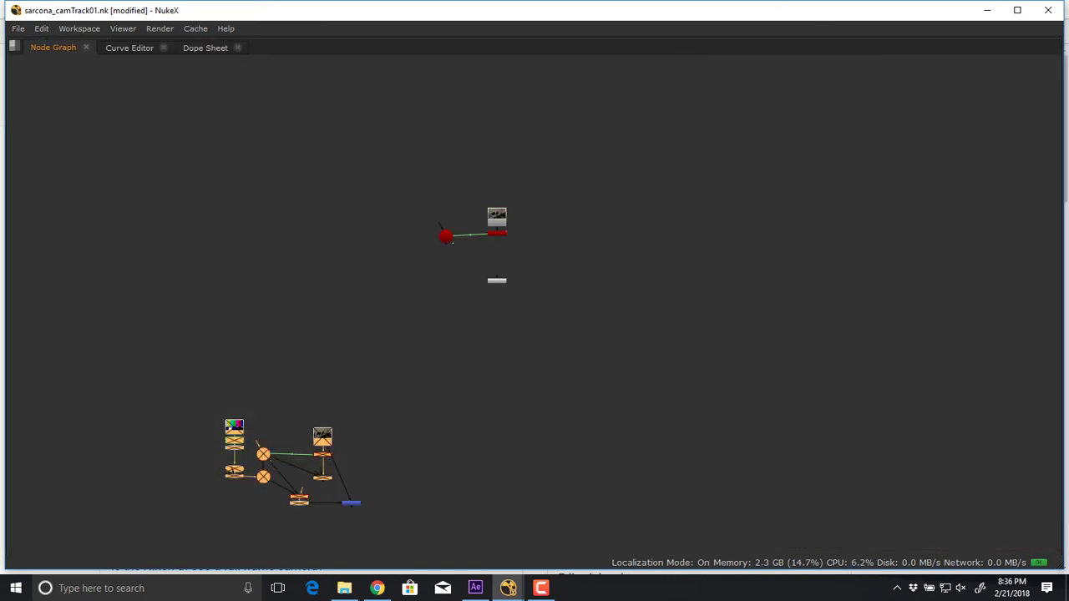
key("space")
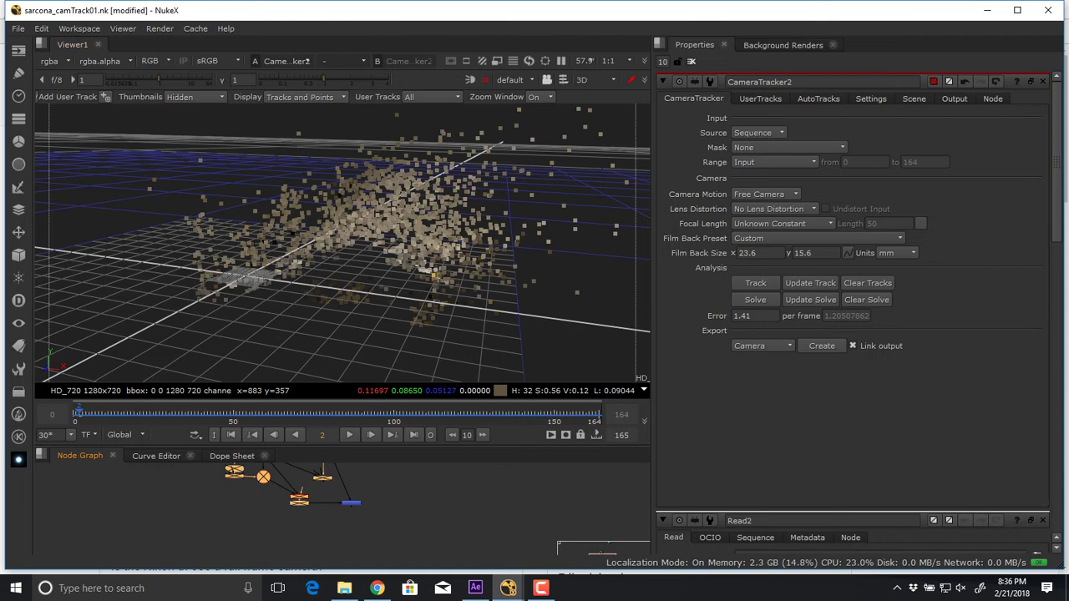
- Open Camera2's properties and frame the camera together with the point cloud in the 3D view
scroll(342, 243, "up", 4)
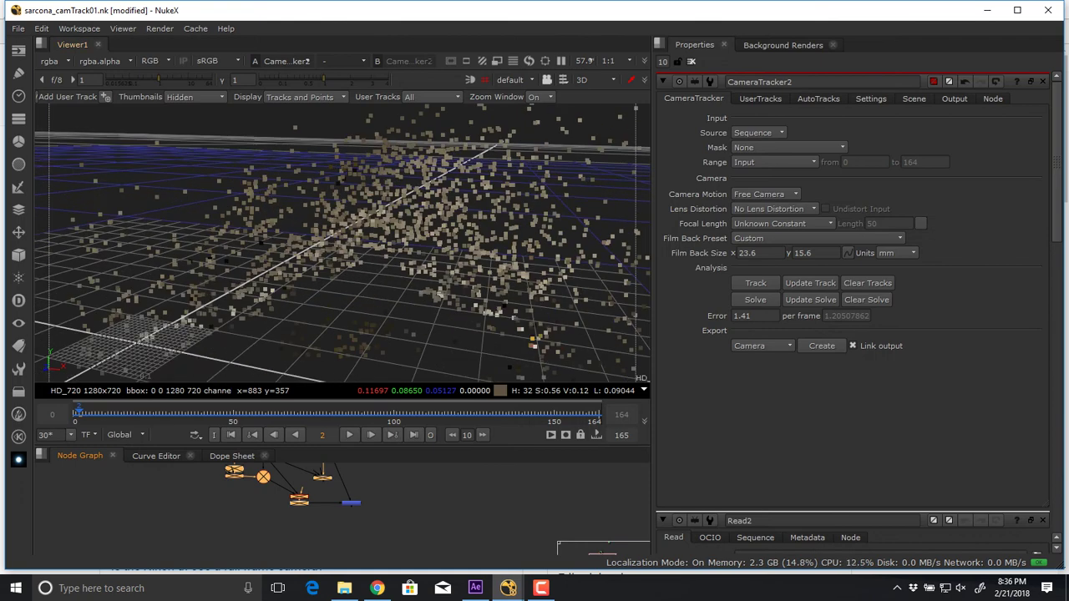
left_click_drag(468, 242, 350, 292, "ctrl")
left_click_drag(471, 218, 364, 213, "ctrl")
scroll(376, 477, "down", 5)
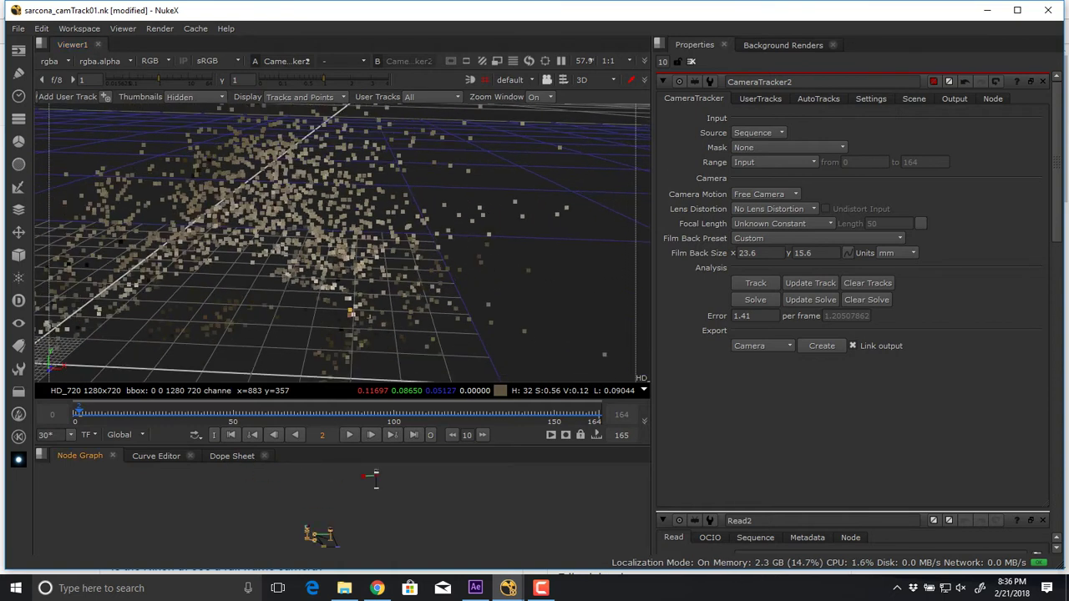
double_click(363, 475)
mouse_move(342, 242)
left_mouse_down("ctrl")
mouse_move(434, 229)
mouse_move(355, 212)
mouse_move(372, 242)
mouse_move(355, 233)
left_mouse_up("ctrl")
- Play Camera2's solved motion forward and backward, and scrub the timeline to check its path against the point cloud
key("l")
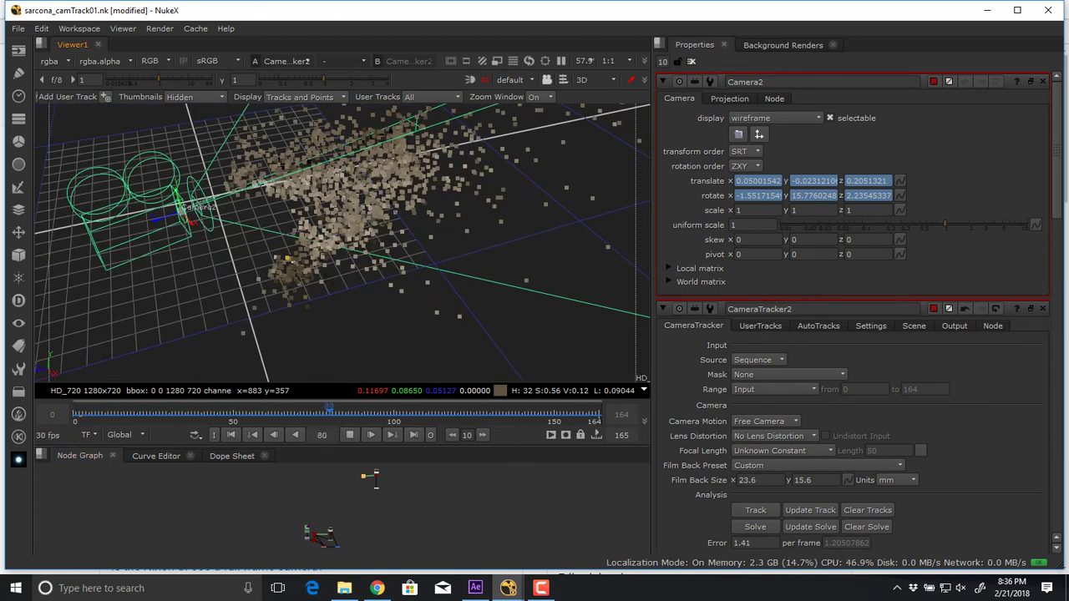
left_click(350, 435)
scroll(360, 483, "up", 8)
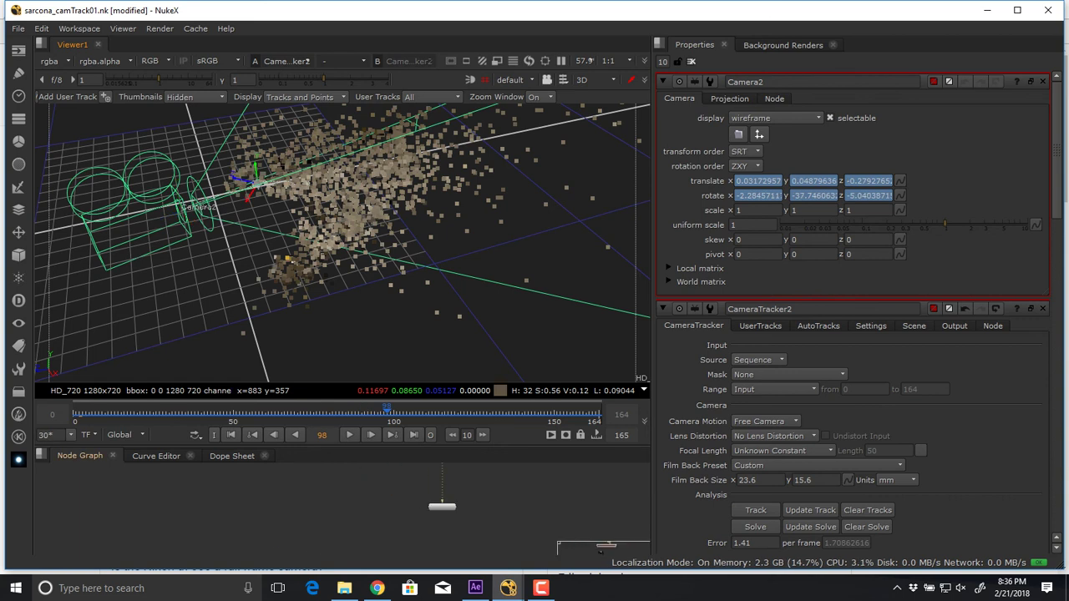
middle_click_drag(360, 493, 364, 535)
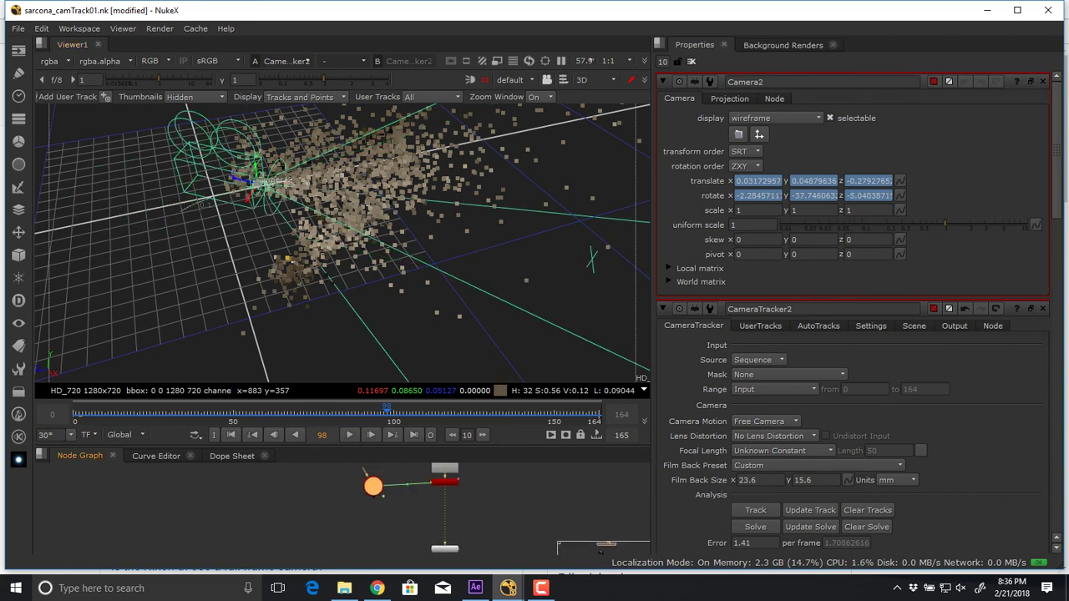
key("j")
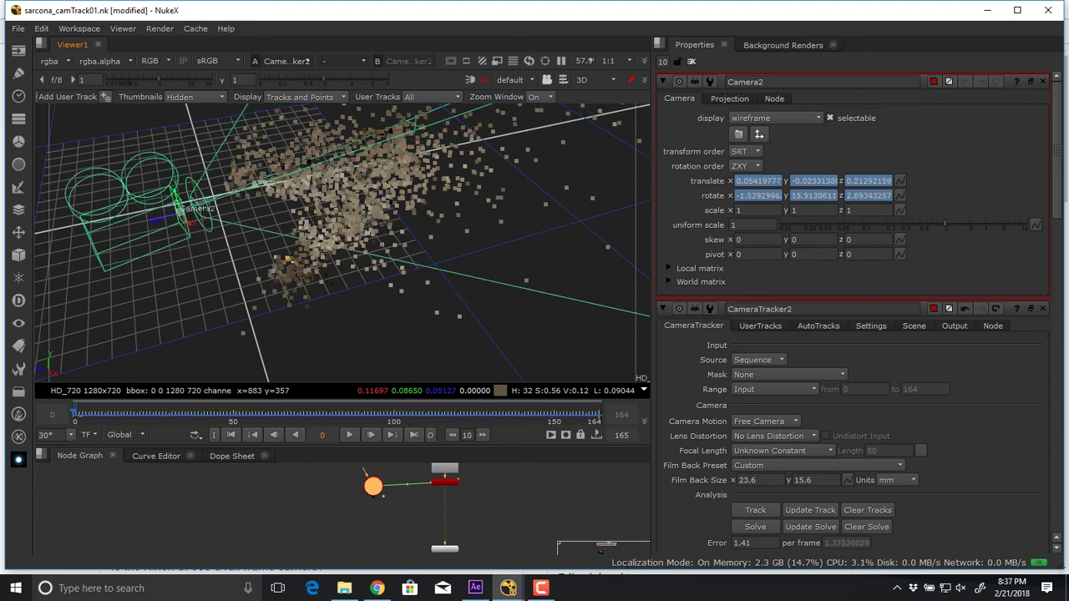
left_click_drag(75, 411, 134, 412)
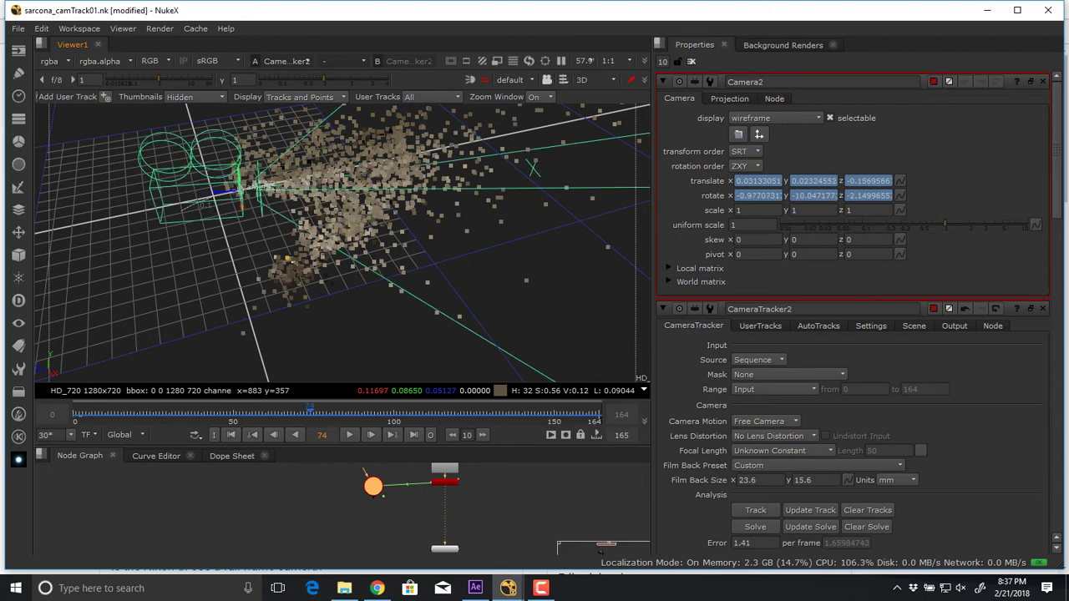
left_click_drag(271, 410, 174, 410)
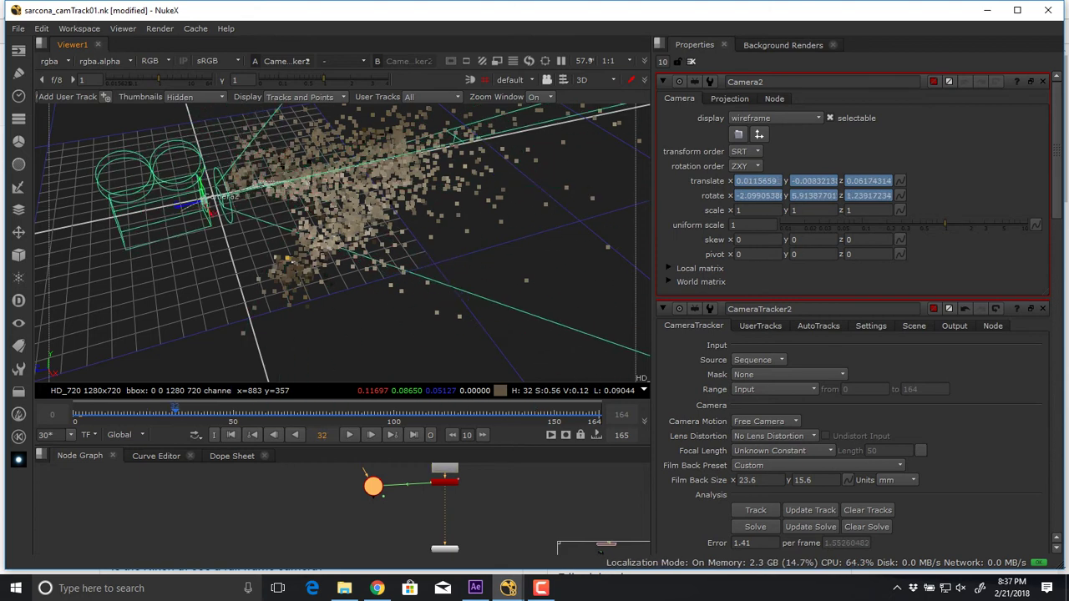
- Inspect Camera2 and the point cloud from above while scrubbing the shot, ending on frame 1
left_click_drag(317, 250, 442, 296, "ctrl")
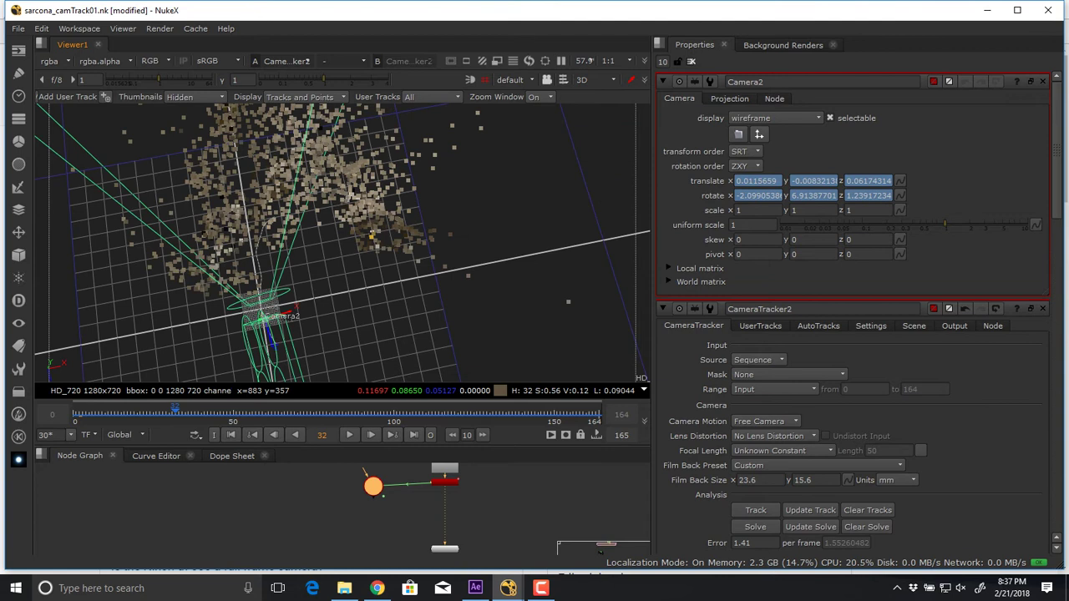
left_click_drag(175, 410, 432, 410)
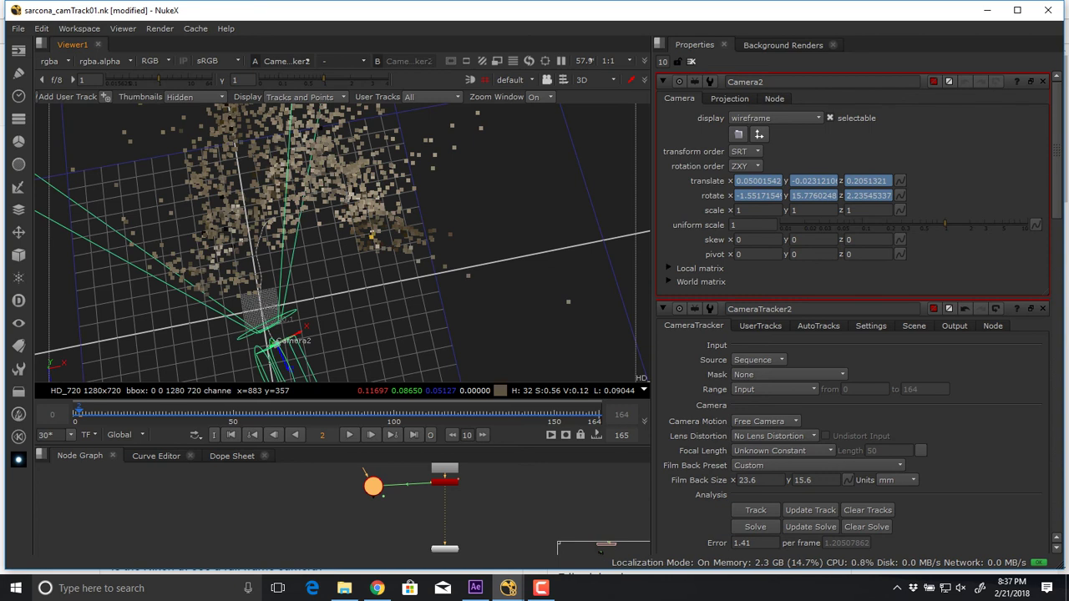
key("Left")
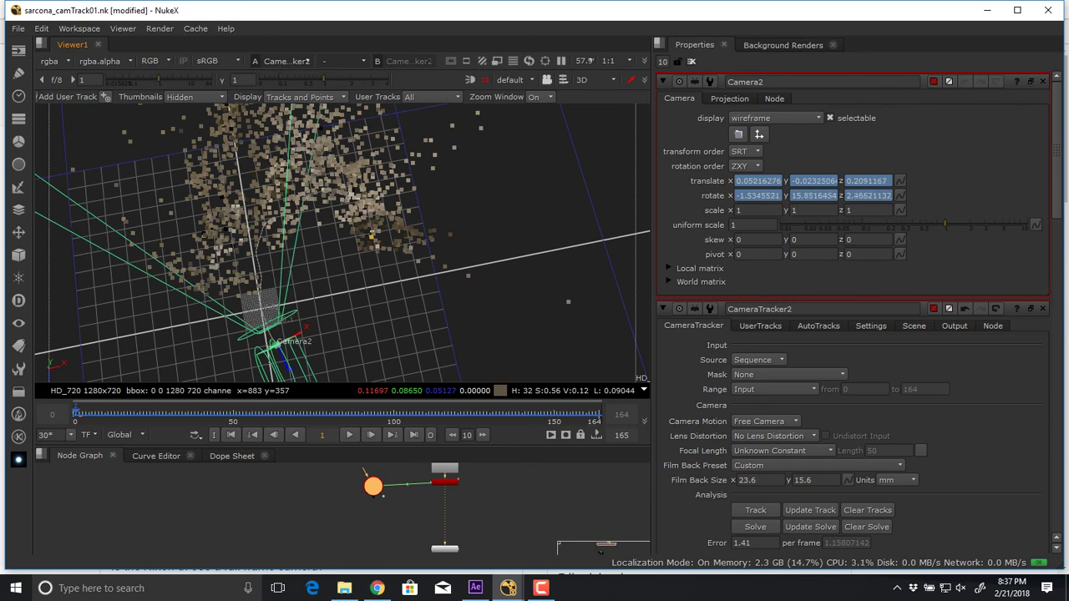
scroll(342, 243, "down", 10)
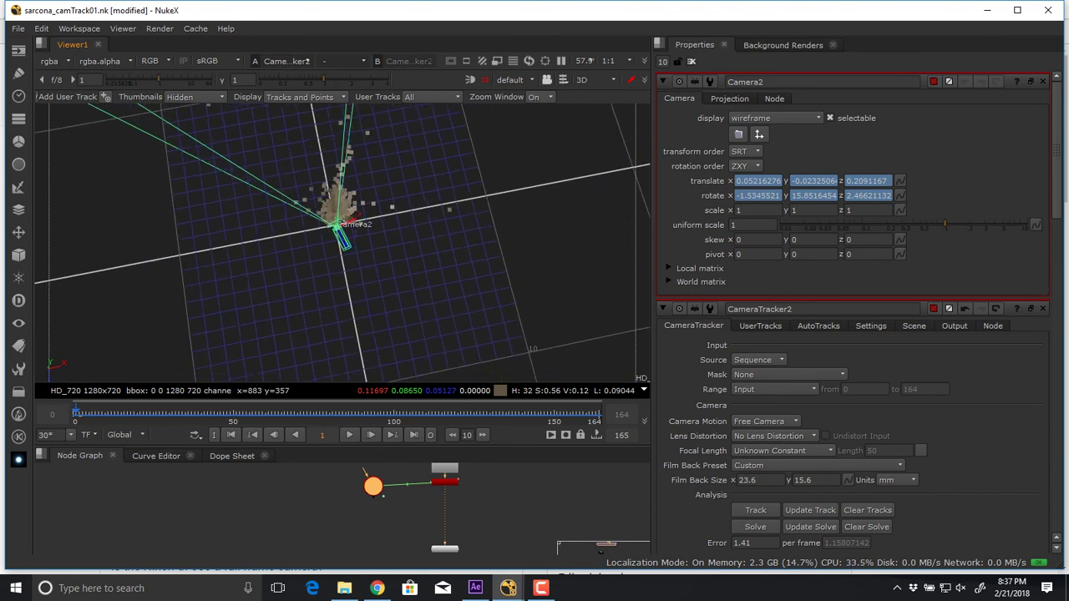
left_click_drag(342, 259, 494, 349, "ctrl")
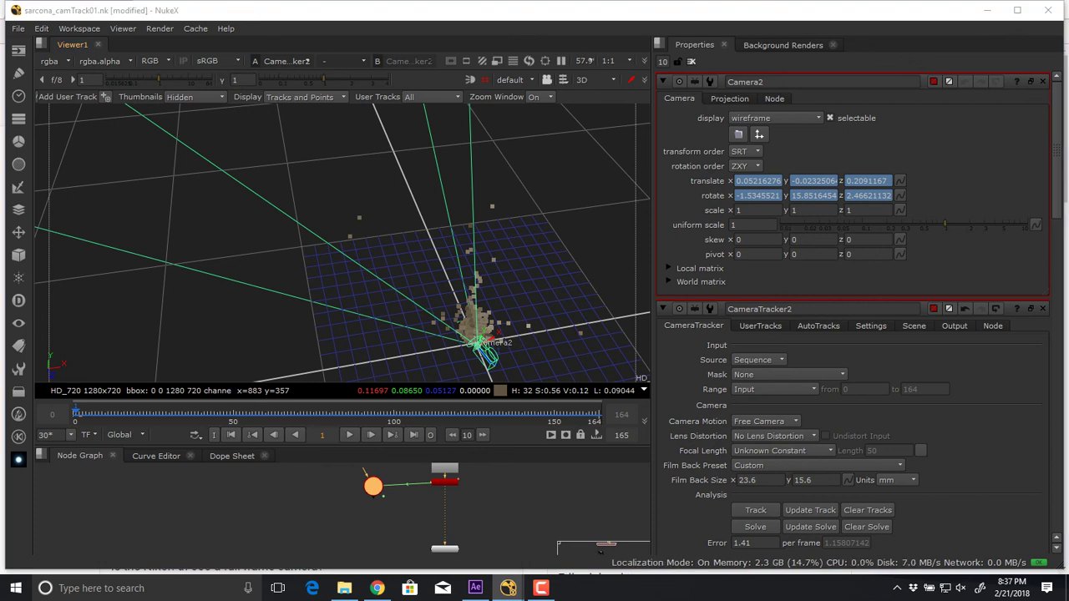
- Return the viewer to the 2D tracked footage and open CameraTracker2's properties, bringing its node into view in the node graph
left_click(251, 511)
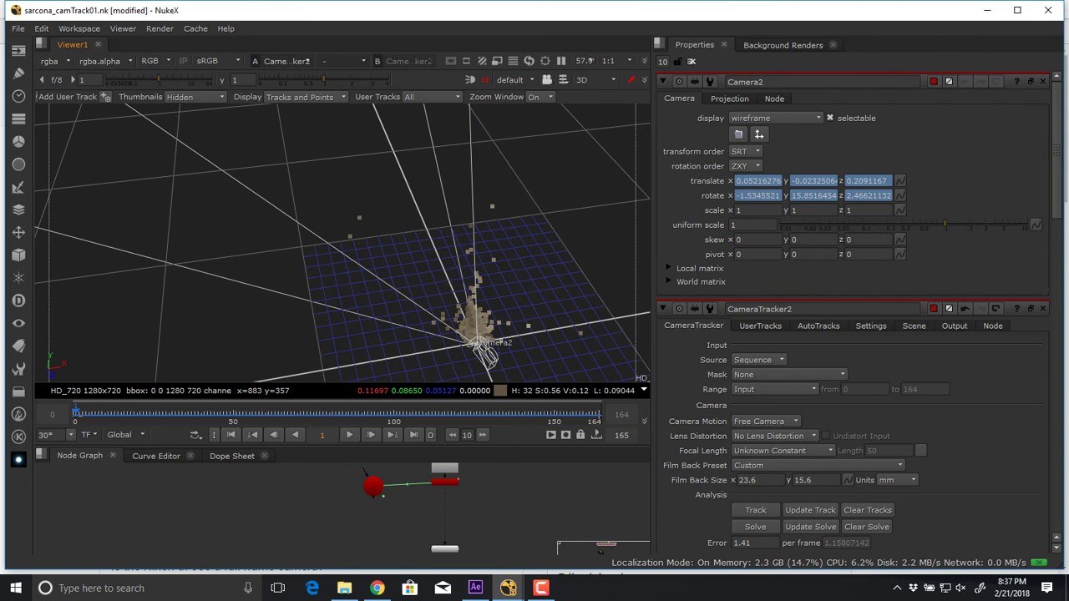
key("Tab")
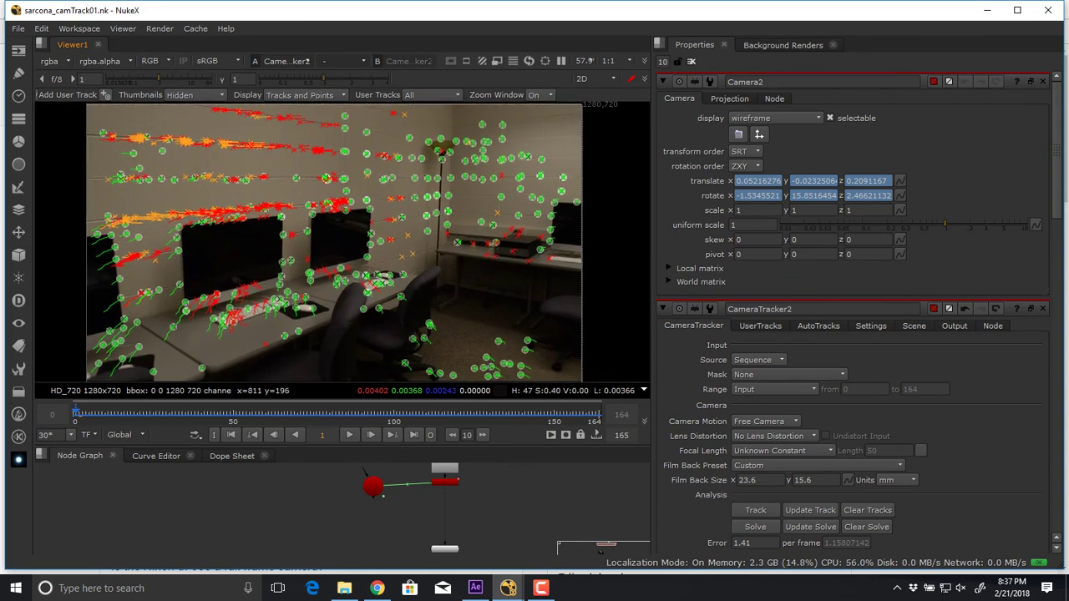
double_click(445, 482)
scroll(441, 500, "up", 4)
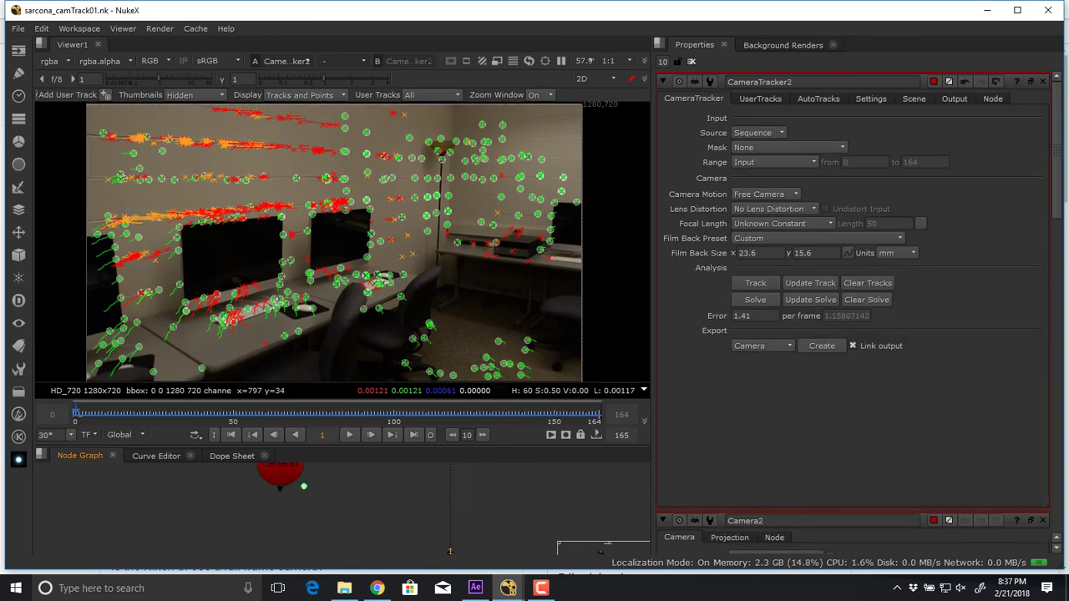
middle_click_drag(442, 499, 437, 545)
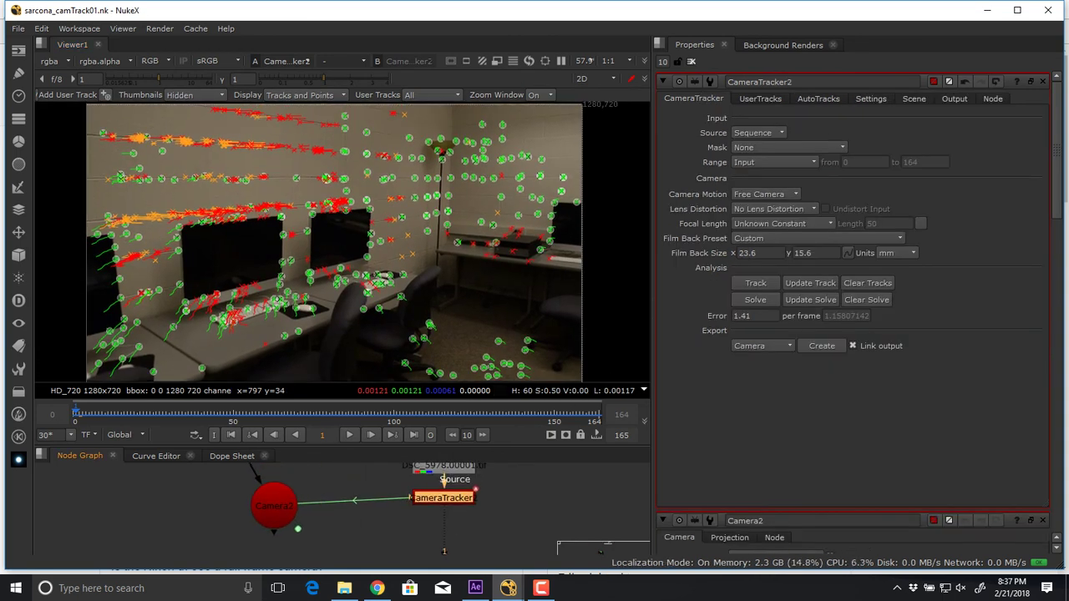
- Add a ModelBuilder node after CameraTracker2 and move it further down to separate its inputs
key("Tab")
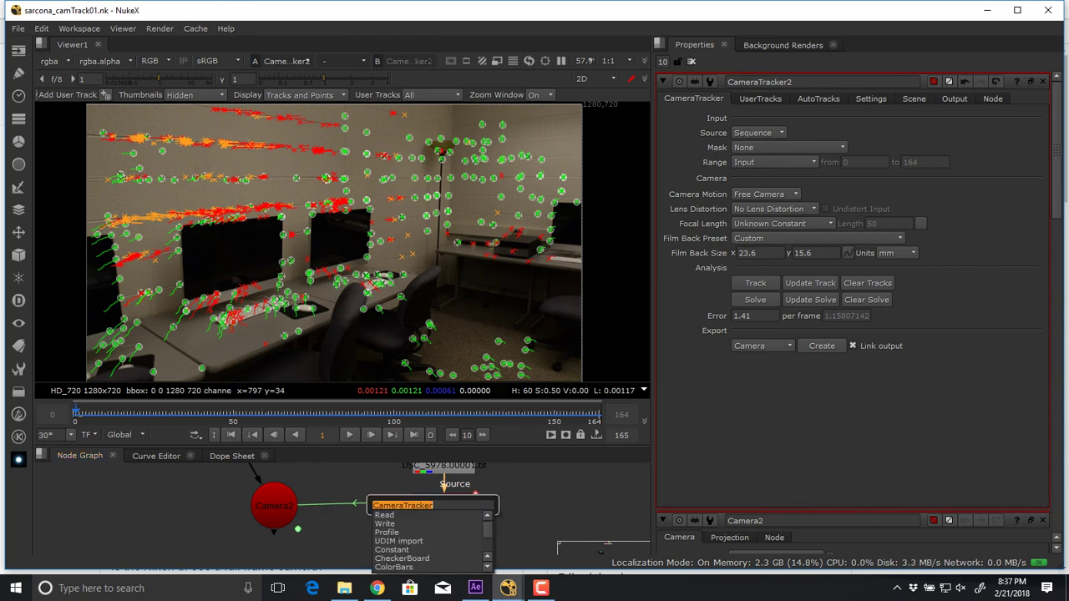
type("model")
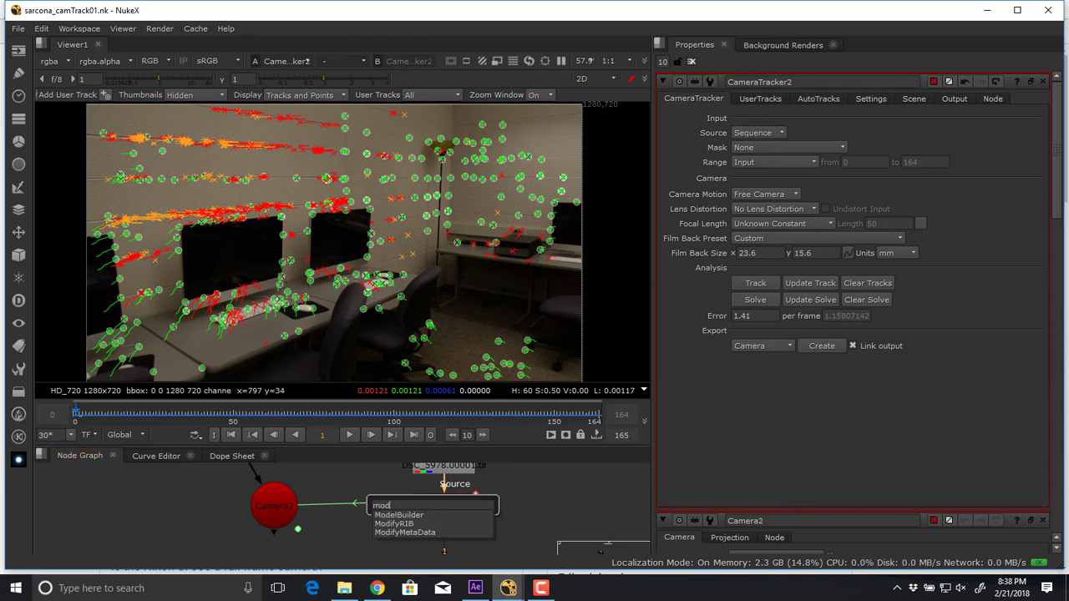
key("Return")
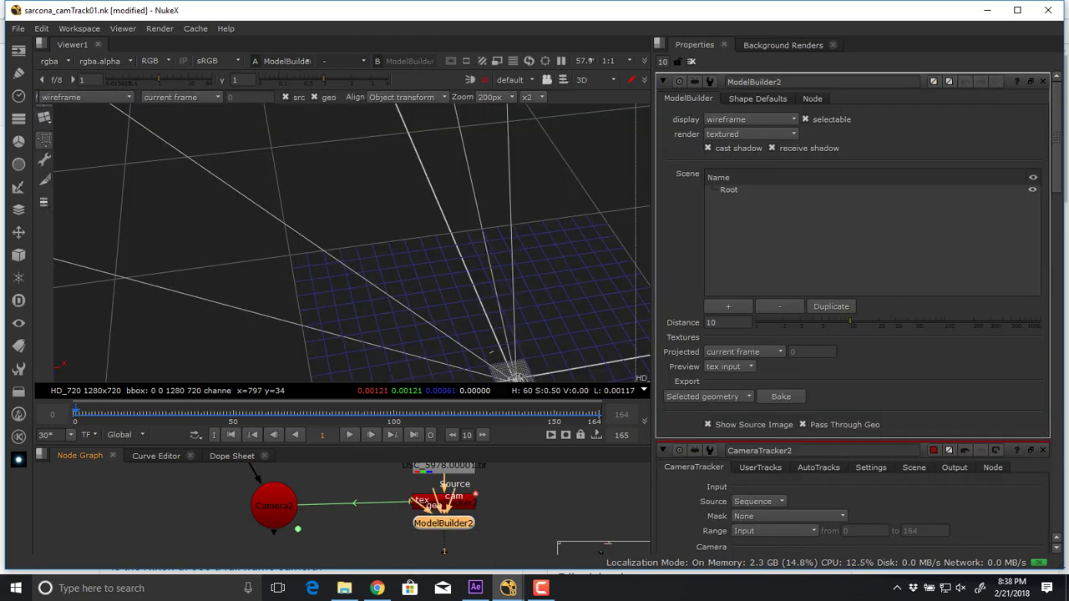
left_click_drag(444, 524, 443, 561)
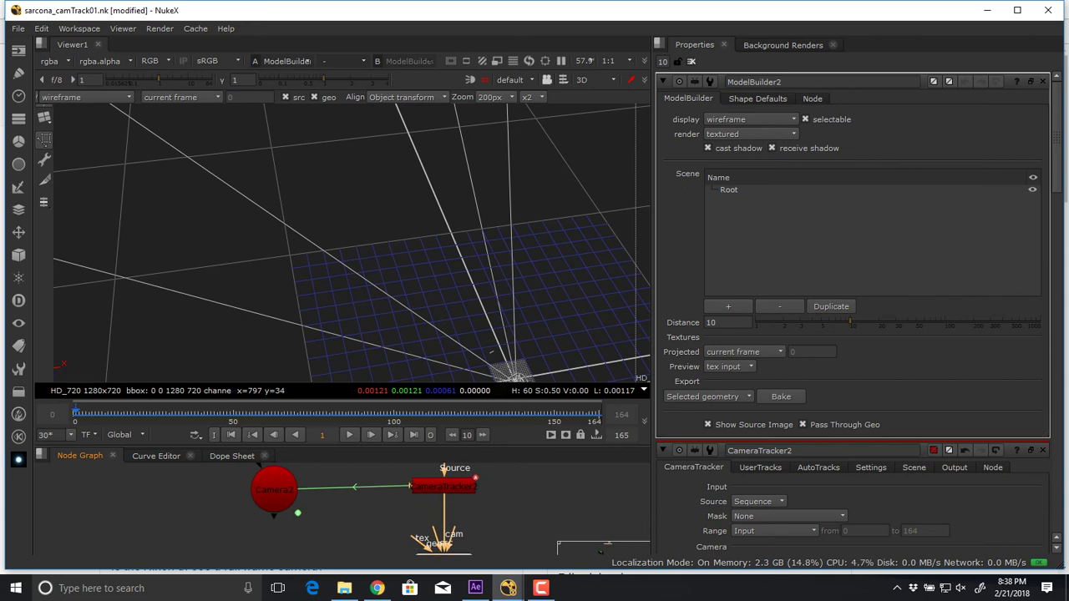
- Connect ModelBuilder2's cam input to Camera2 in the enlarged node graph and deselect the nodes
scroll(434, 501, "up", 1)
scroll(376, 480, "down", 12)
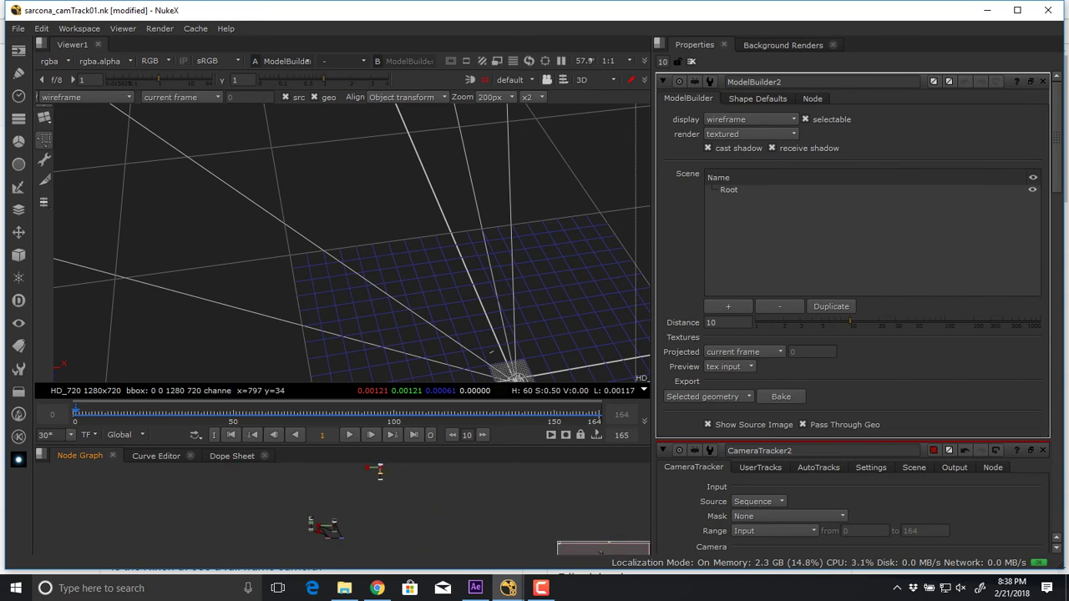
left_click_drag(407, 490, 363, 464)
scroll(384, 477, "up", 8)
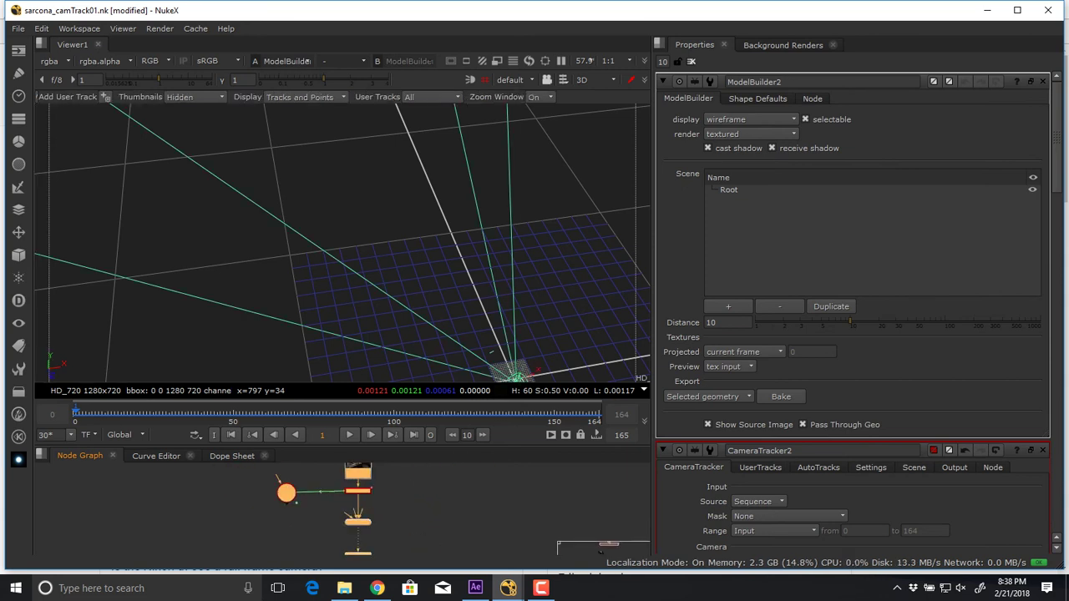
key("space")
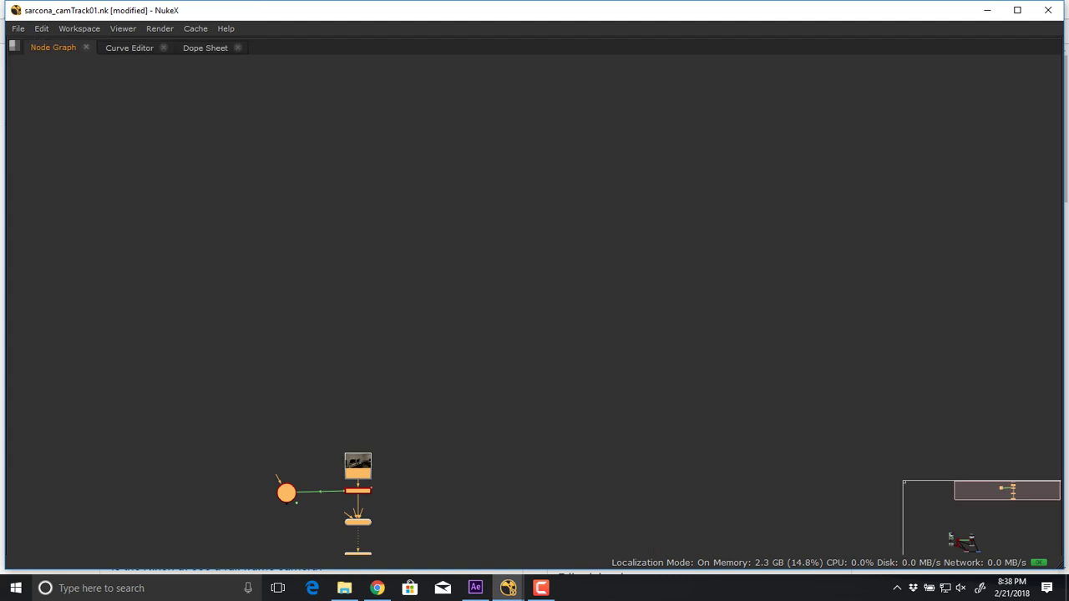
middle_click_drag(355, 501, 502, 337)
scroll(502, 338, "up", 6)
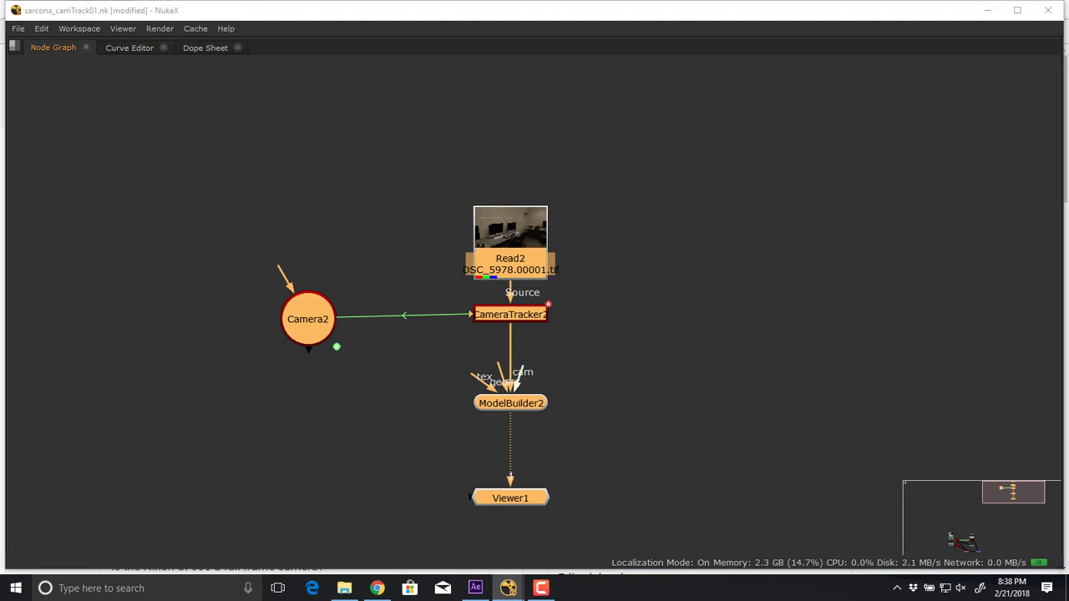
left_click_drag(521, 371, 359, 406)
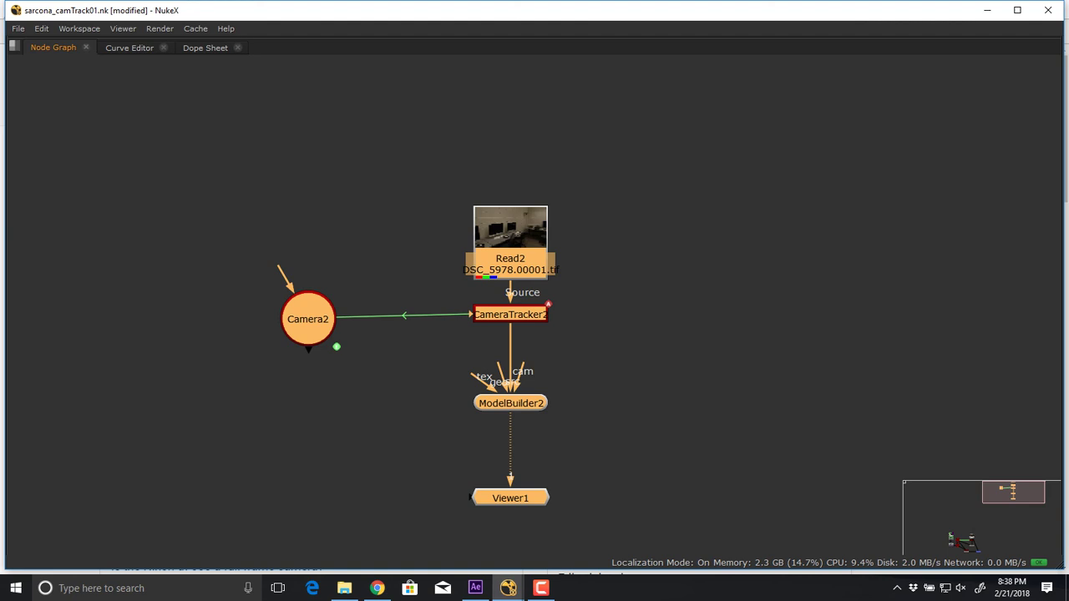
scroll(493, 394, "up", 3)
left_click_drag(494, 383, 344, 322)
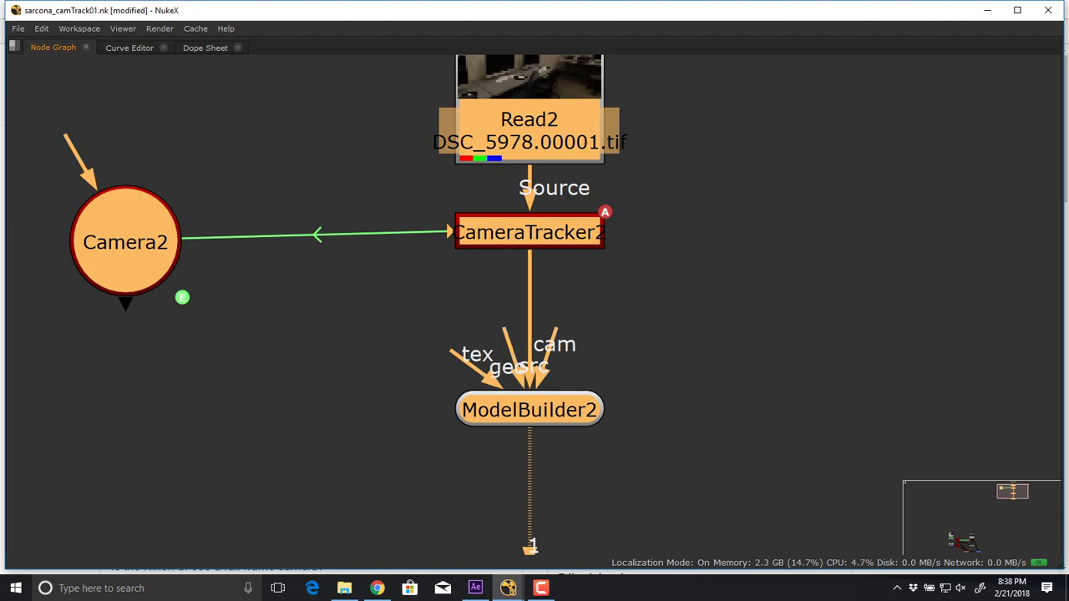
left_click_drag(553, 334, 151, 258)
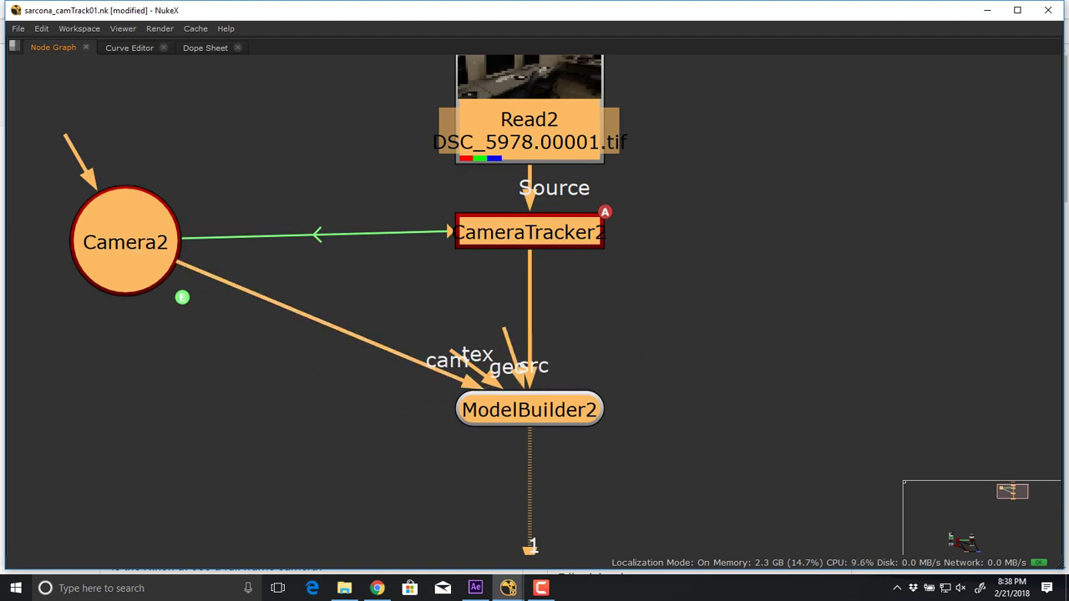
left_click(719, 326)
- Shift ModelBuilder2 slightly sideways and restore the full workspace to see the footage through Camera2
middle_click_drag(718, 326, 592, 317)
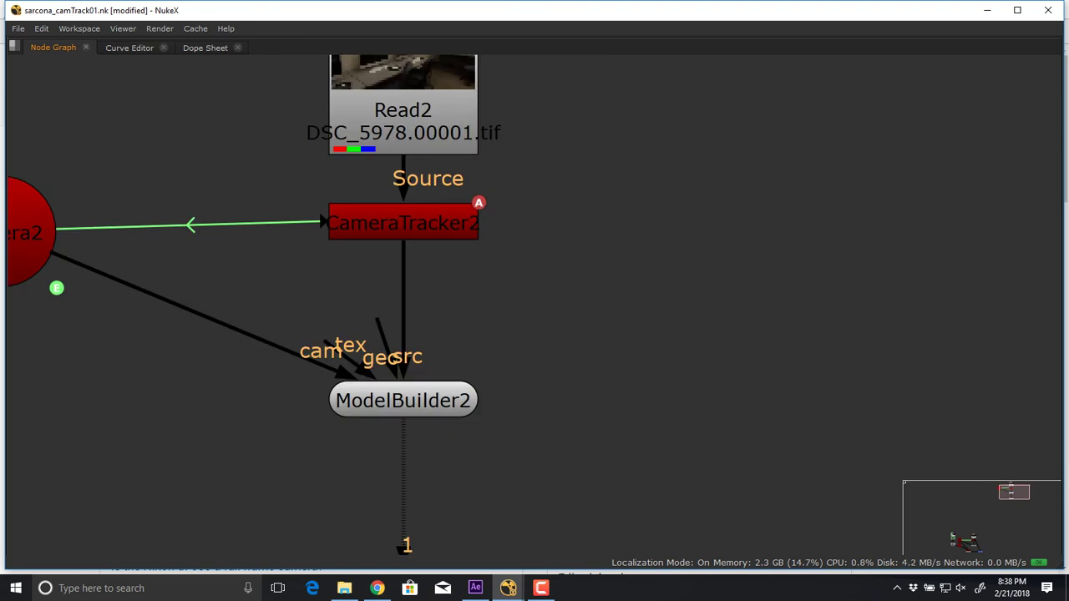
left_click_drag(403, 401, 431, 399)
key("space")
middle_click_drag(432, 479, 437, 591)
middle_click_drag(417, 536, 477, 524)
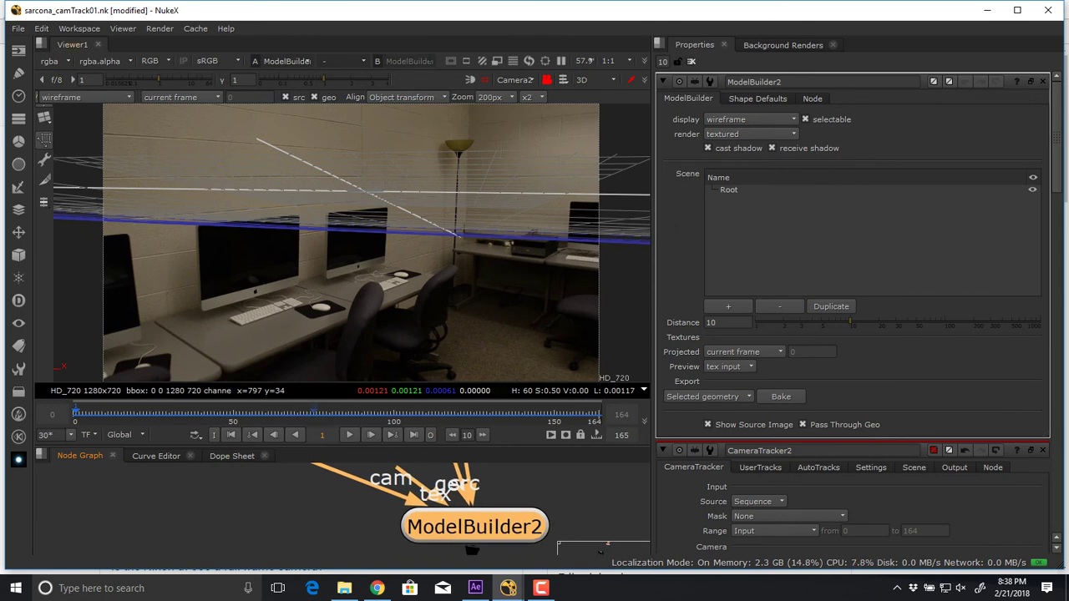
- At frame 19, add a card over the farther monitor and fit its upper-right and lower-left corners to the screen
left_click_drag(314, 411, 394, 411)
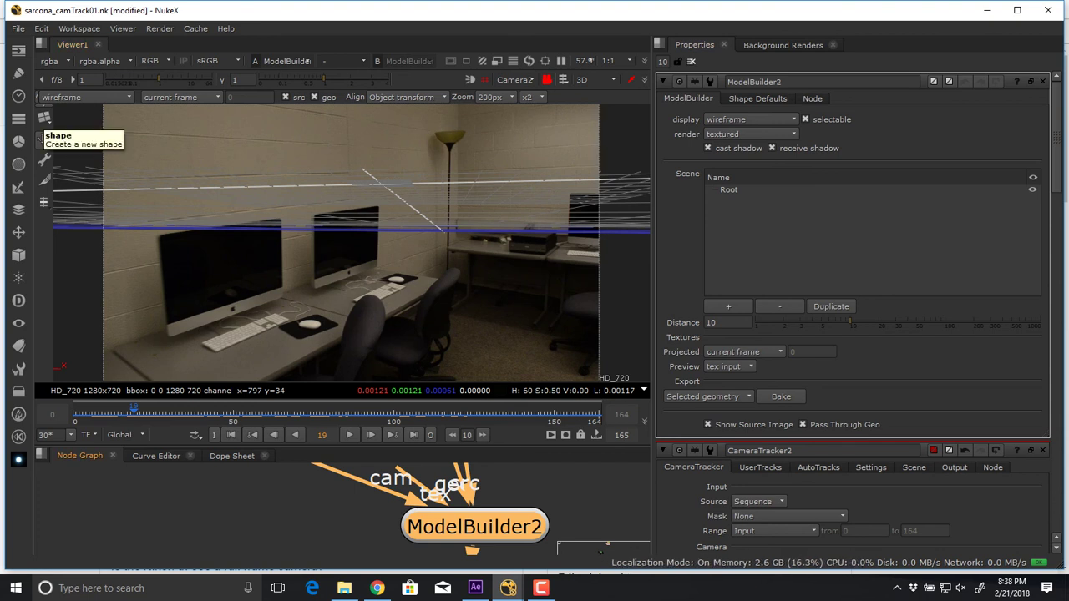
left_click(45, 138)
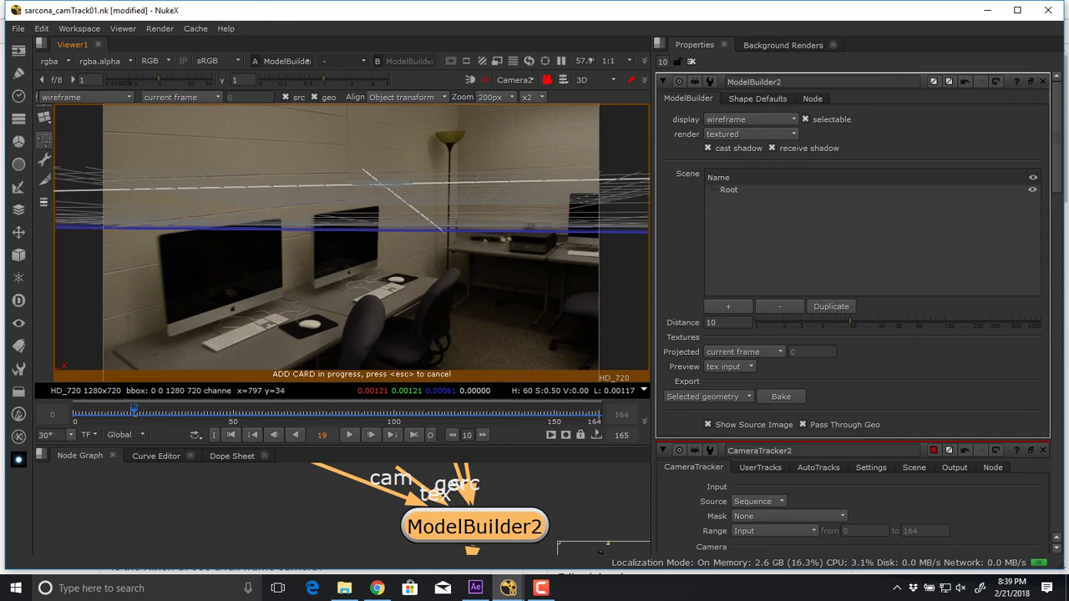
left_click_drag(346, 236, 373, 263)
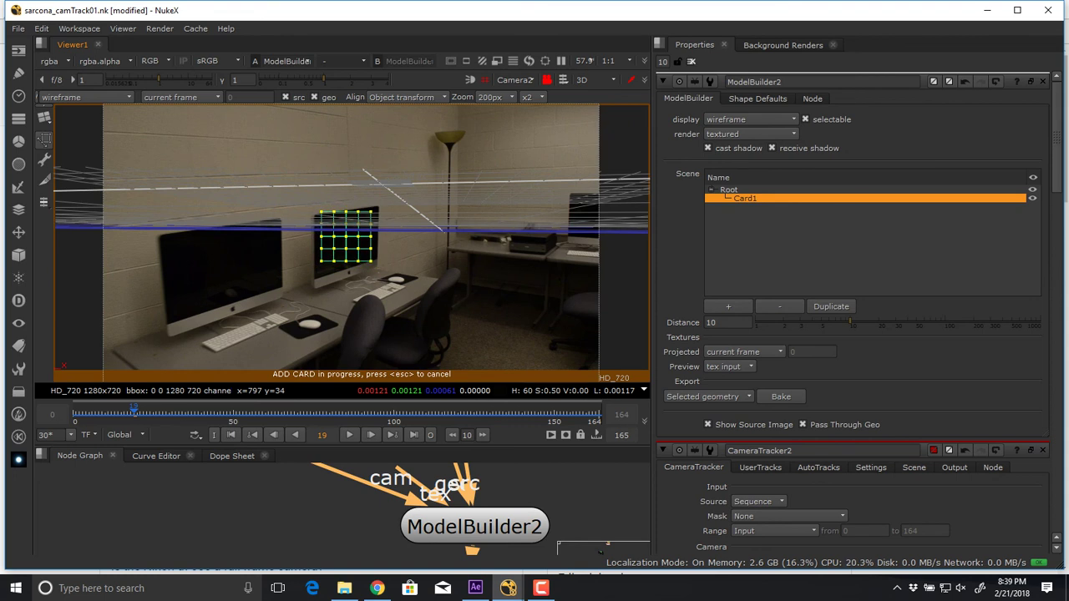
left_click_drag(371, 212, 379, 205)
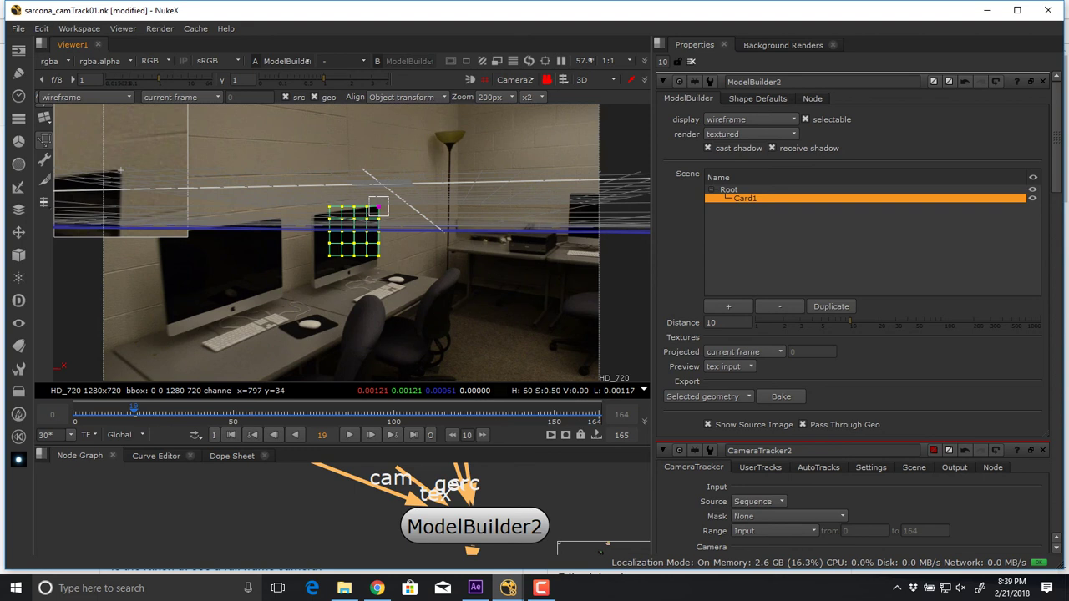
left_click_drag(330, 255, 314, 279)
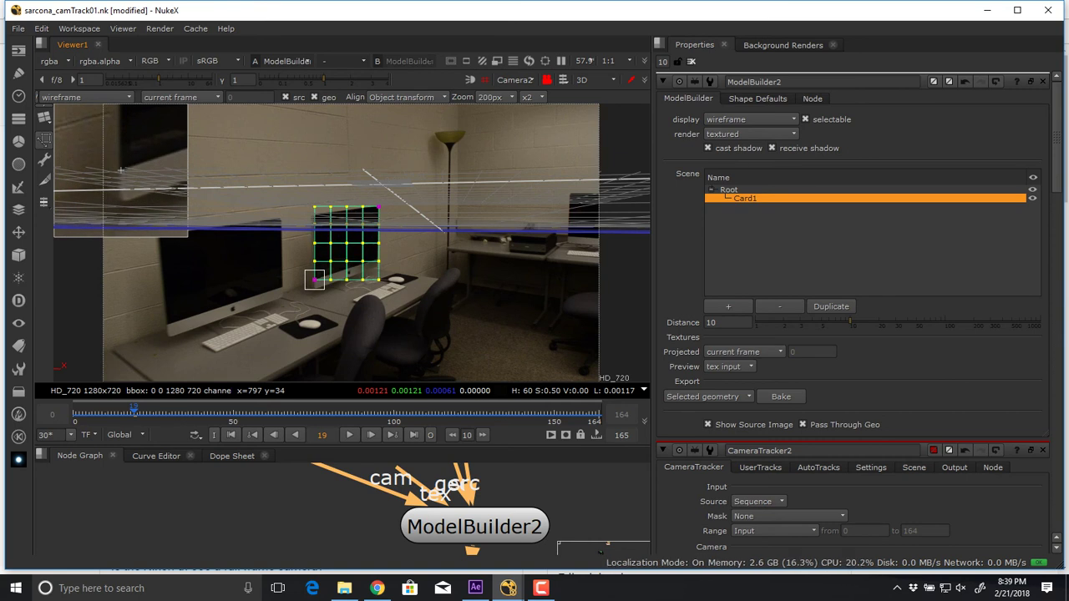
- Set the ModelBuilder zoom window's magnification to x8 for finer corner placement
left_click(527, 97)
left_click(527, 110)
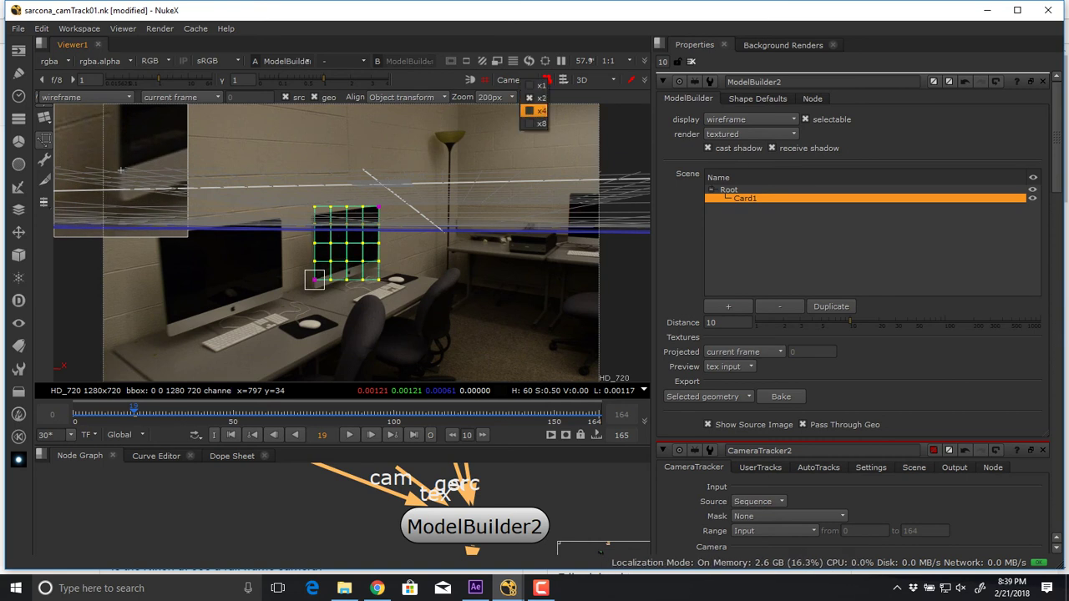
left_click(527, 97)
left_click(527, 110)
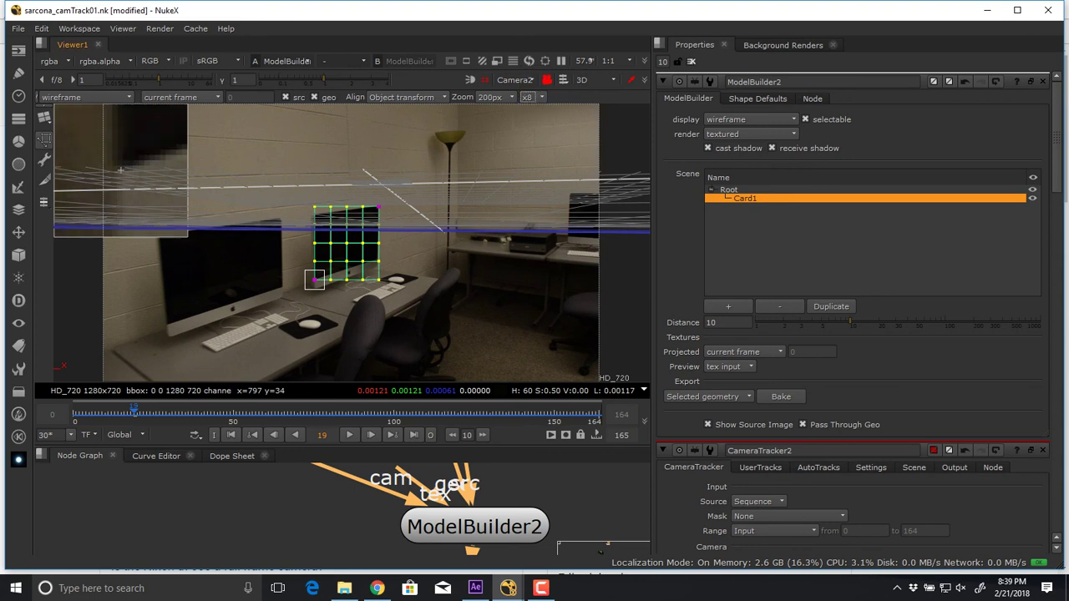
- Fit the card's lower-right and upper-left corners to the monitor screen at frame 19 and check the fit up close
left_click_drag(378, 280, 377, 261)
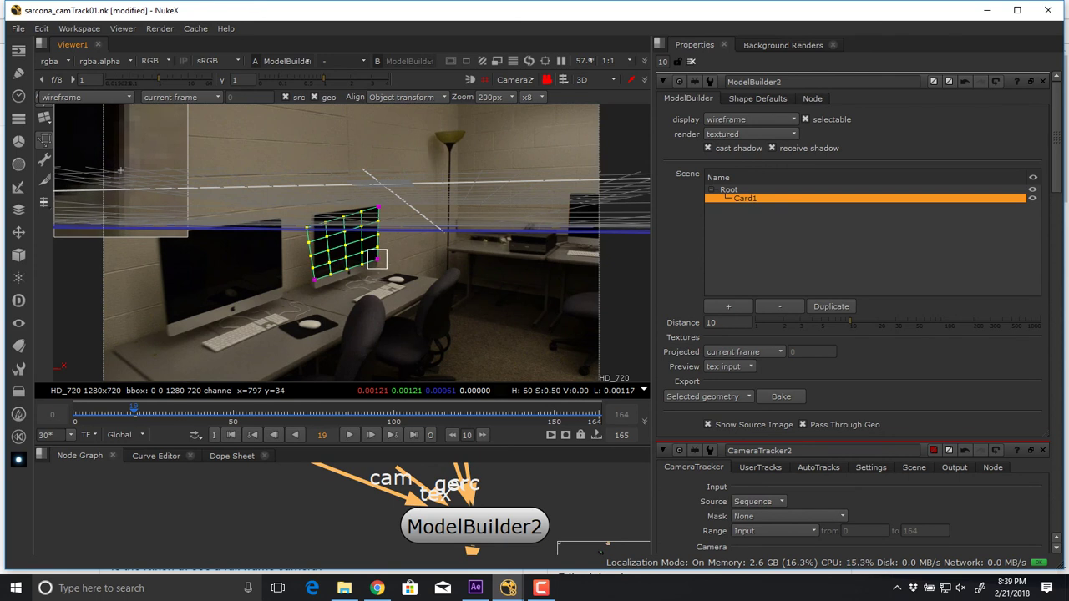
left_click_drag(307, 227, 314, 216)
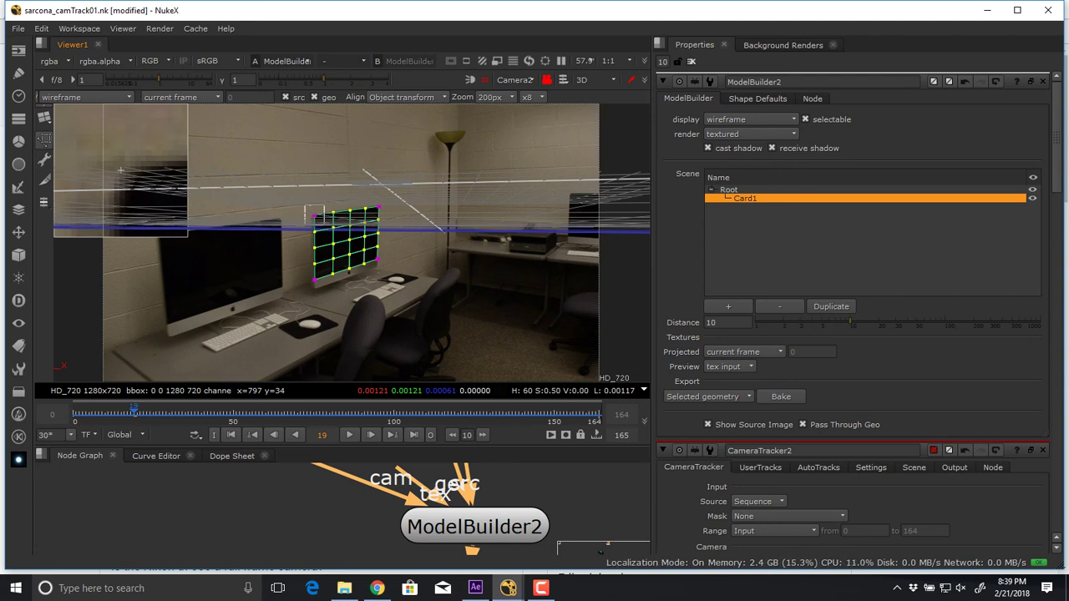
scroll(358, 240, "up", 10)
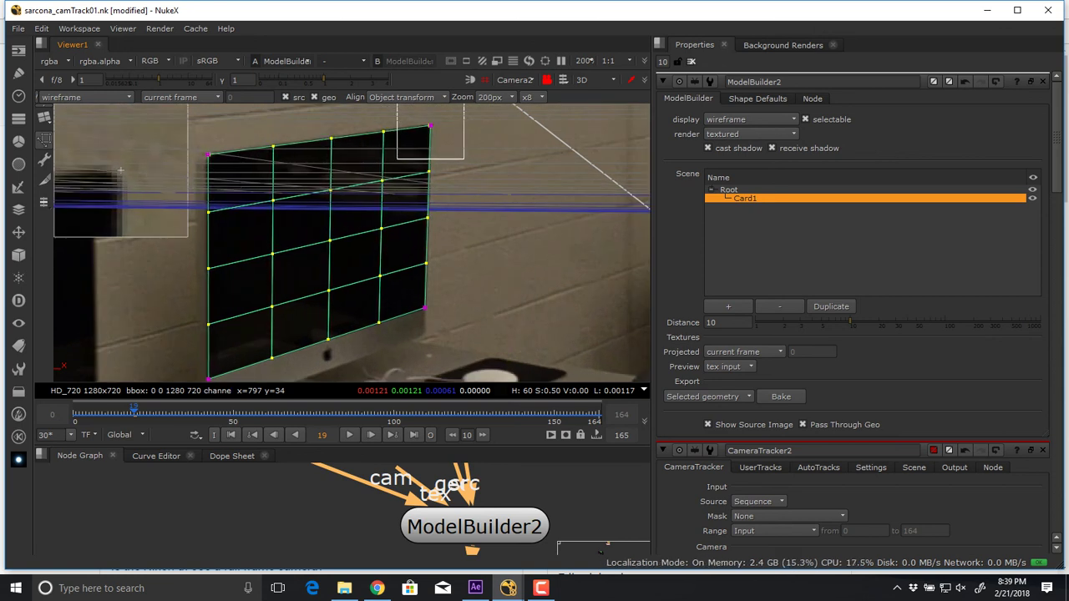
scroll(430, 126, "down", 8)
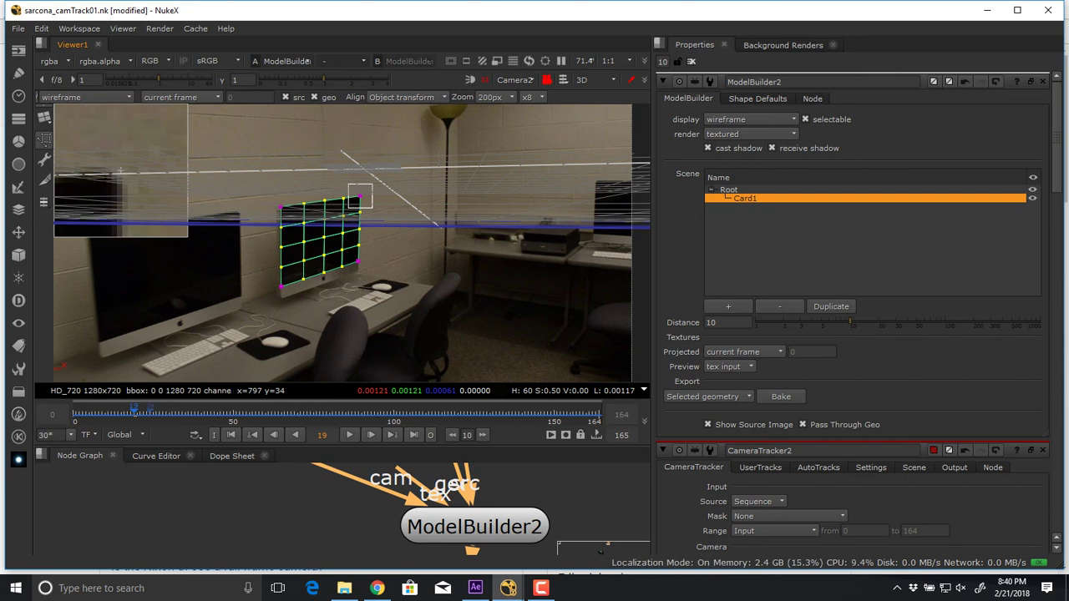
- Advance to frame 46 and realign the card's lower-left corner with the monitor screen
key("shift+Right")
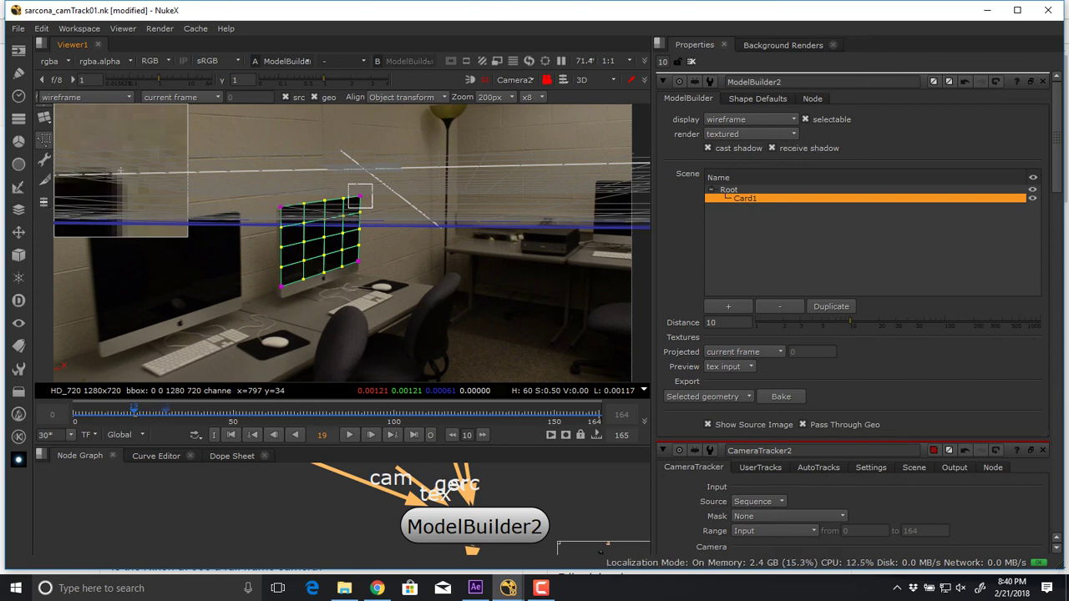
key("Right")
key("Right")
key("Right")
key("Right")
key("Right")
key("Right")
key("Right")
key("Right")
key("Right")
key("Right")
key("Right")
key("Right")
key("Right")
key("Right")
key("Right")
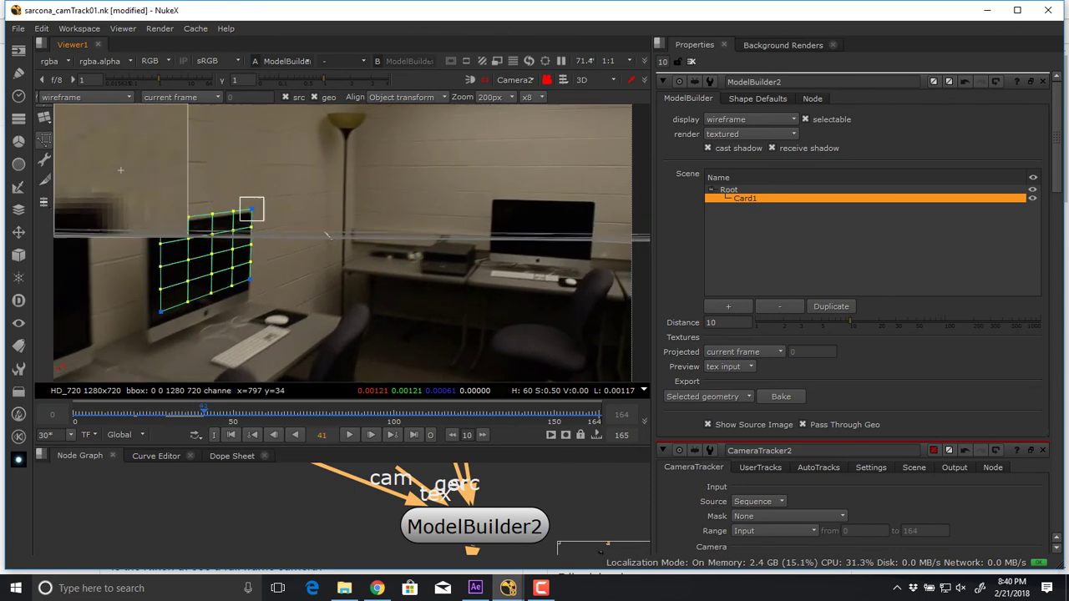
key("Right")
middle_click_drag(321, 243, 511, 203)
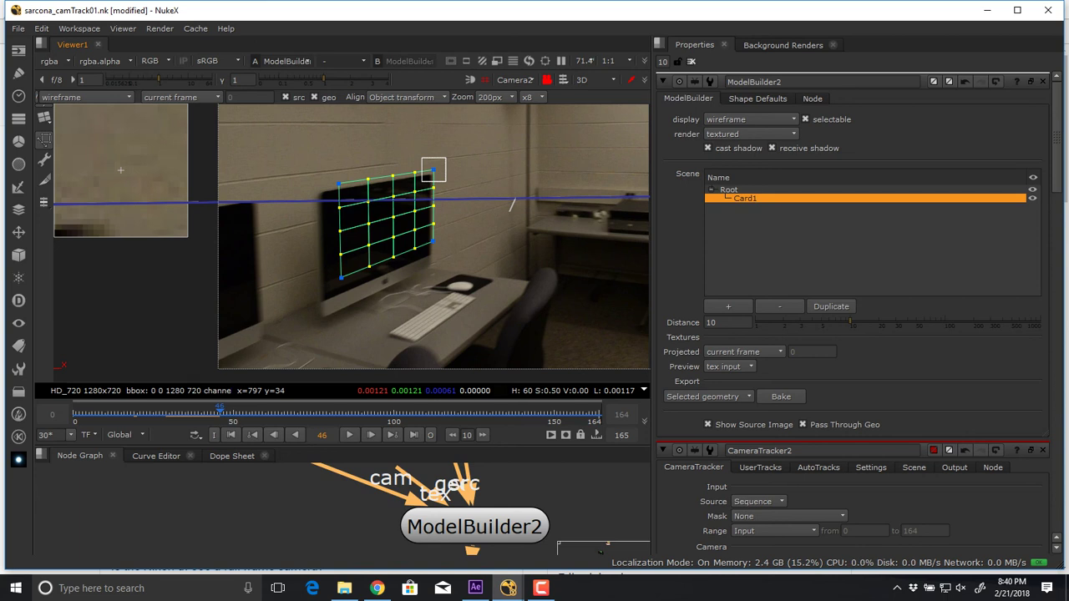
left_click_drag(342, 277, 324, 300)
- Go to frame 75 and realign the card's right-hand corners with the monitor's edge
left_click_drag(220, 414, 314, 415)
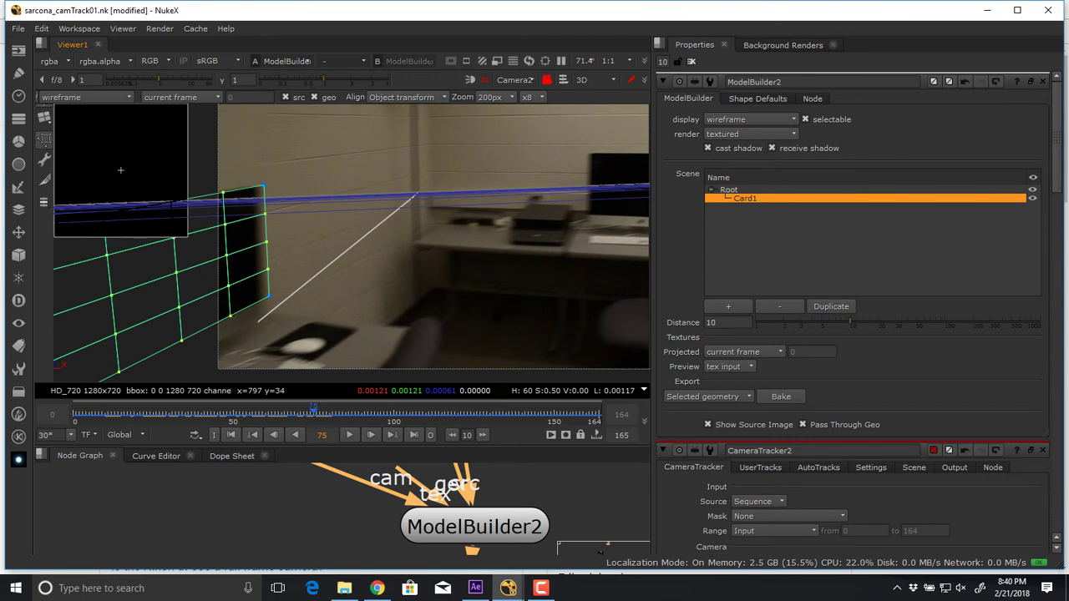
left_click_drag(269, 296, 263, 303)
key("Right")
key("Right")
key("Right")
key("Right")
key("Right")
key("Right")
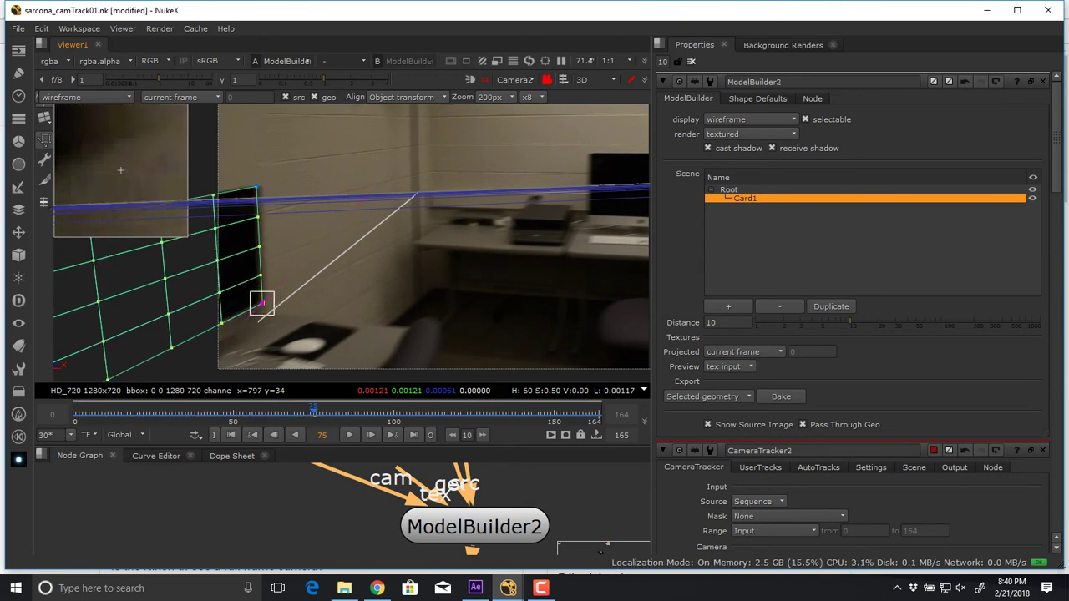
- Step back through the shot to frame 9 and check how the card stays on the monitor
key("Left")
key("Left")
key("Left")
key("Left")
key("Left")
key("Left")
key("Left")
key("Left")
key("Left")
key("Left")
key("Left")
key("Left")
key("Left")
key("Left")
key("Left")
key("Left")
key("Left")
key("Left")
key("Left")
key("Left")
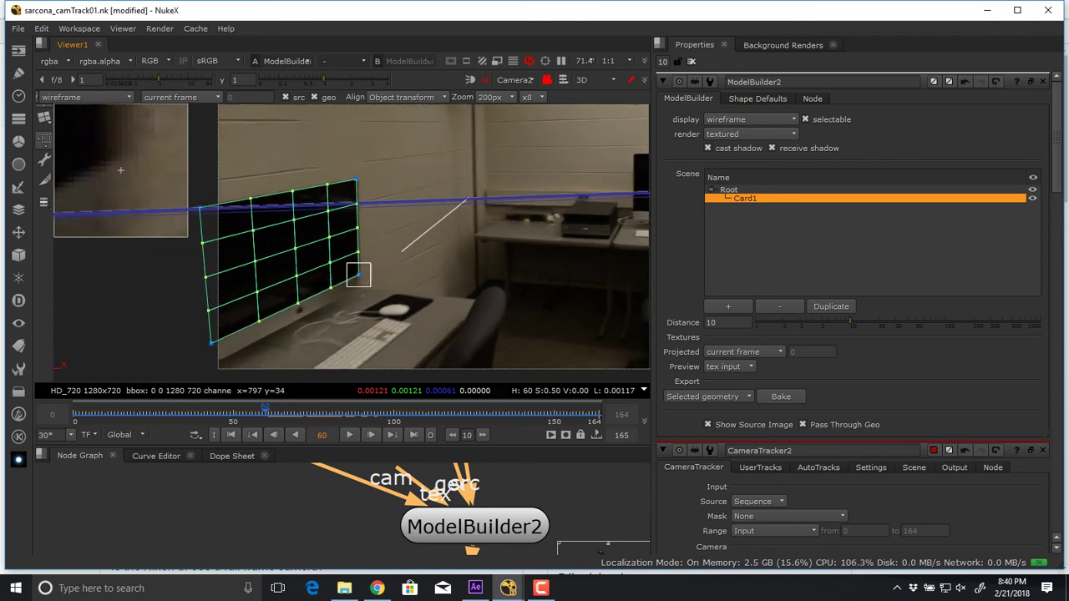
key("Left")
key("Left")
key("Left")
key("Left")
key("Left")
key("Left")
key("Left")
key("Left")
key("Left")
key("Left")
key("Left")
key("Left")
key("Left")
key("Left")
key("Left")
key("Left")
key("Left")
key("Left")
key("Left")
key("Left")
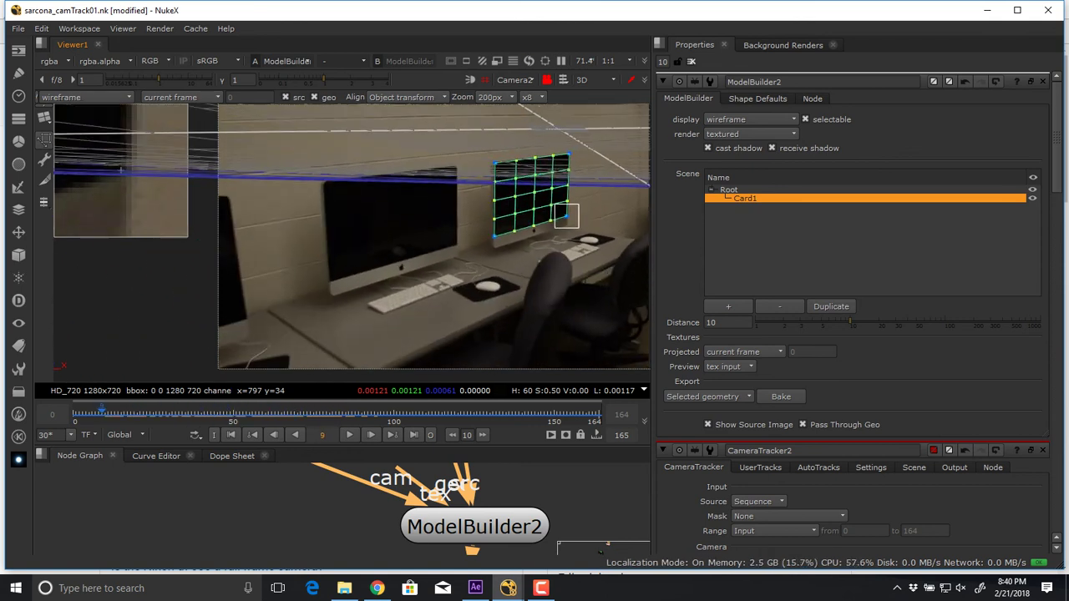
- Step forward through the shot from frame 9 and back to frame 68, checking how the card stays on the monitor
key("Right")
key("Right")
key("Right")
key("Right")
key("Right")
key("Right")
key("Right")
key("Right")
key("Right")
key("Right")
key("Right")
key("Right")
key("Right")
key("Right")
key("Right")
key("Right")
key("Right")
key("Right")
key("Right")
key("Right")
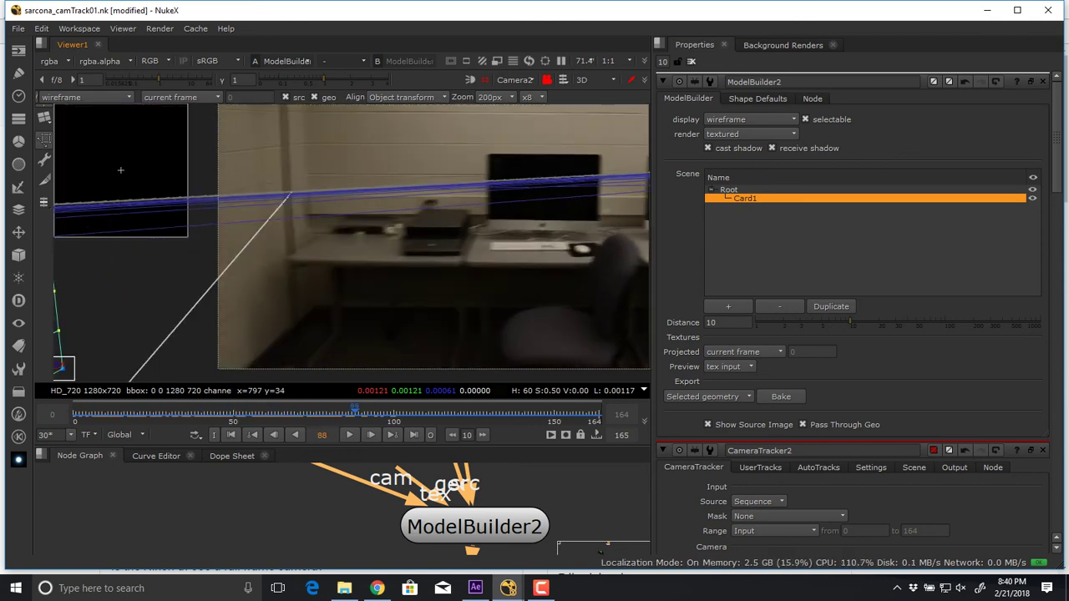
key("Right")
key("Right")
key("Right")
key("Right")
key("Right")
key("Right")
key("Right")
key("Right")
key("Right")
key("Right")
key("Right")
key("Right")
key("Right")
key("Right")
key("Right")
key("Right")
key("Right")
key("Right")
key("Right")
key("Right")
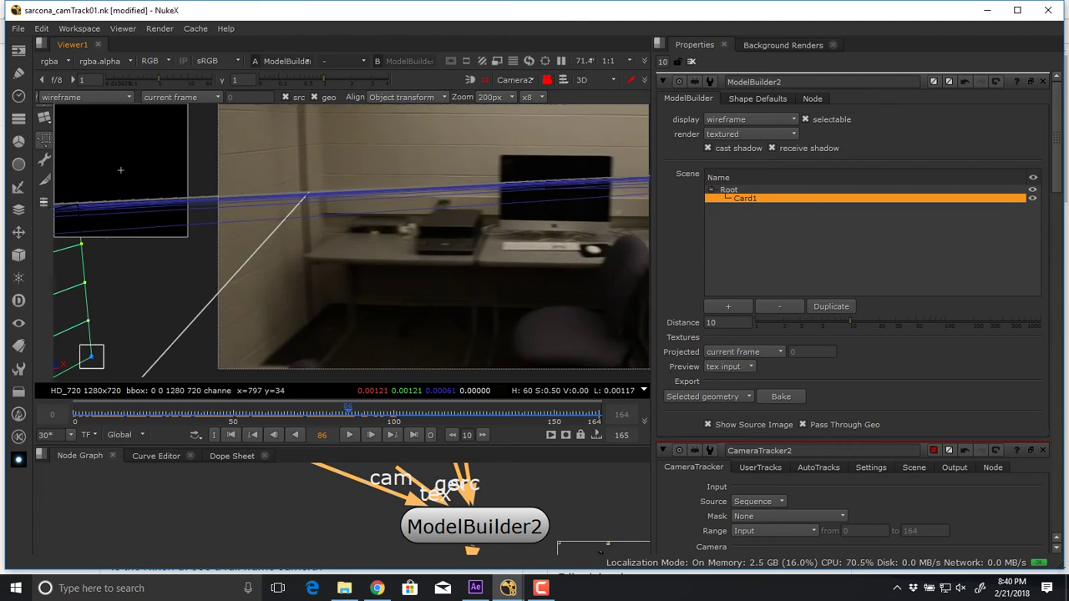
key("Left")
key("Left")
key("Left")
key("Left")
key("Left")
key("Left")
key("Left")
key("Left")
key("Left")
key("Left")
key("Left")
key("Left")
key("Left")
key("Left")
key("Left")
key("Left")
key("Left")
key("Left")
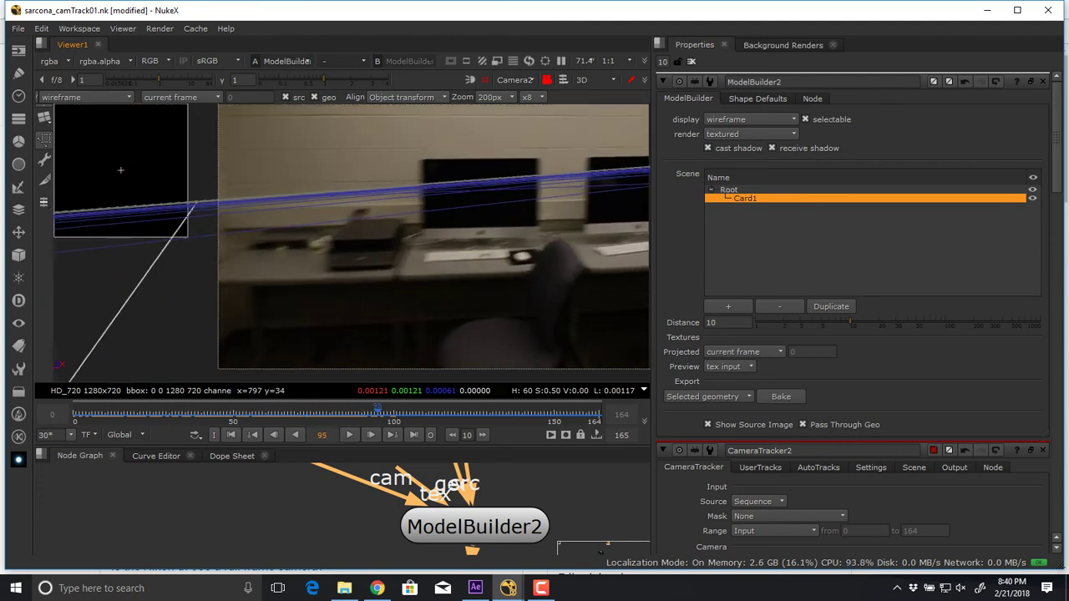
key("Left")
key("Left")
key("Left")
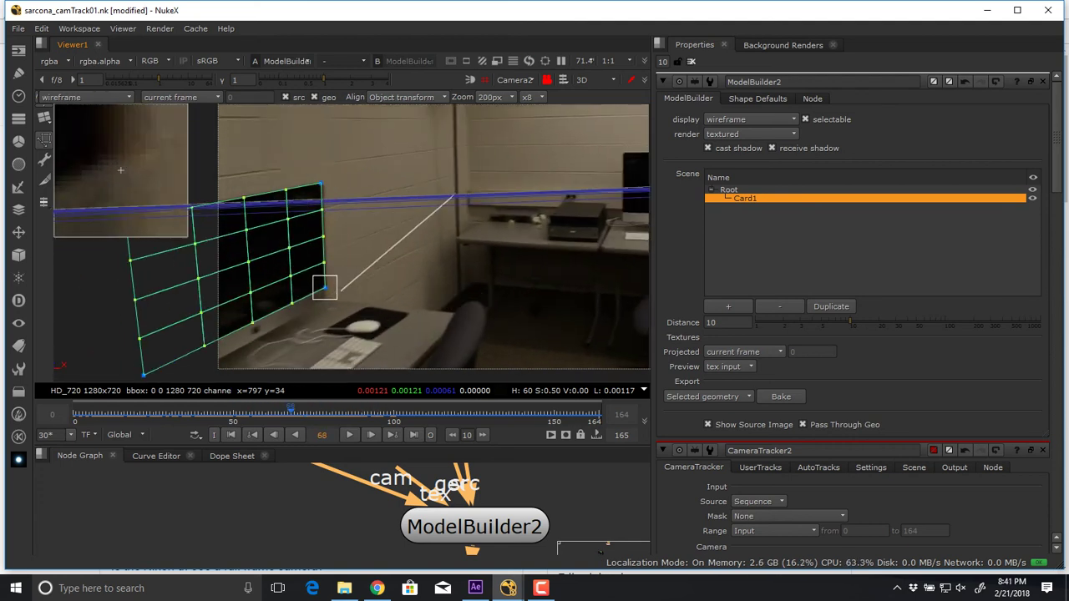
- Step ahead to frame 111 to examine the other monitors, and return to frame 29 to recheck the card's fit
key("Right")
key("Right")
key("Right")
key("Right")
key("Right")
key("Right")
key("Right")
key("Right")
key("Right")
key("Right")
key("Right")
key("Right")
key("Right")
key("Right")
key("Right")
key("Right")
key("Right")
key("Right")
key("Right")
key("Right")
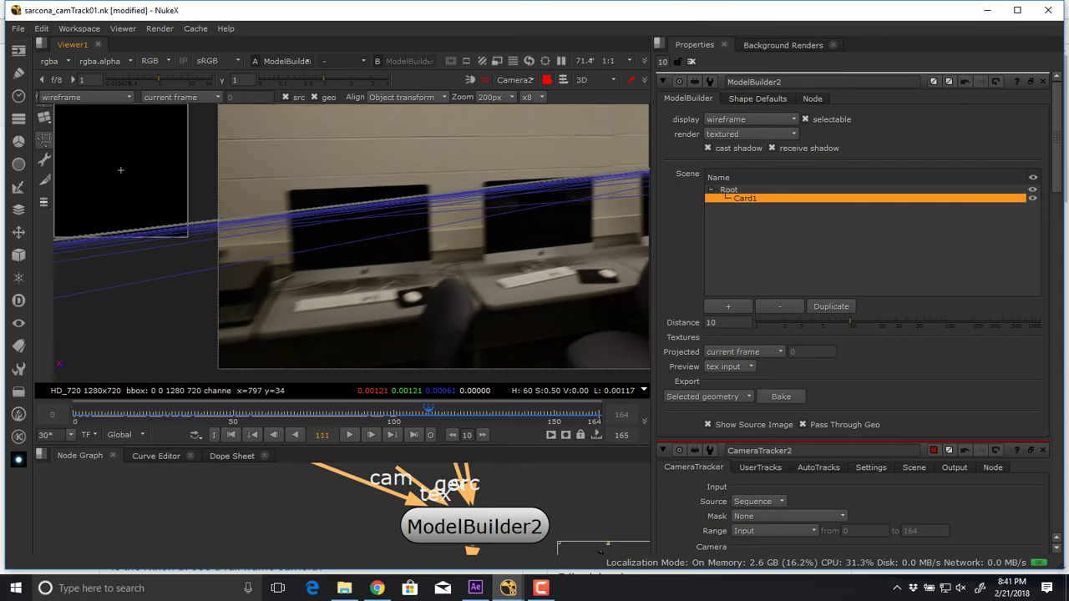
key("Left")
key("Left")
key("Left")
key("Left")
key("Left")
key("Left")
key("Left")
key("Left")
key("Left")
key("Left")
key("Left")
key("Left")
key("Left")
key("Left")
key("Left")
key("Left")
key("Left")
key("Left")
key("Left")
key("Left")
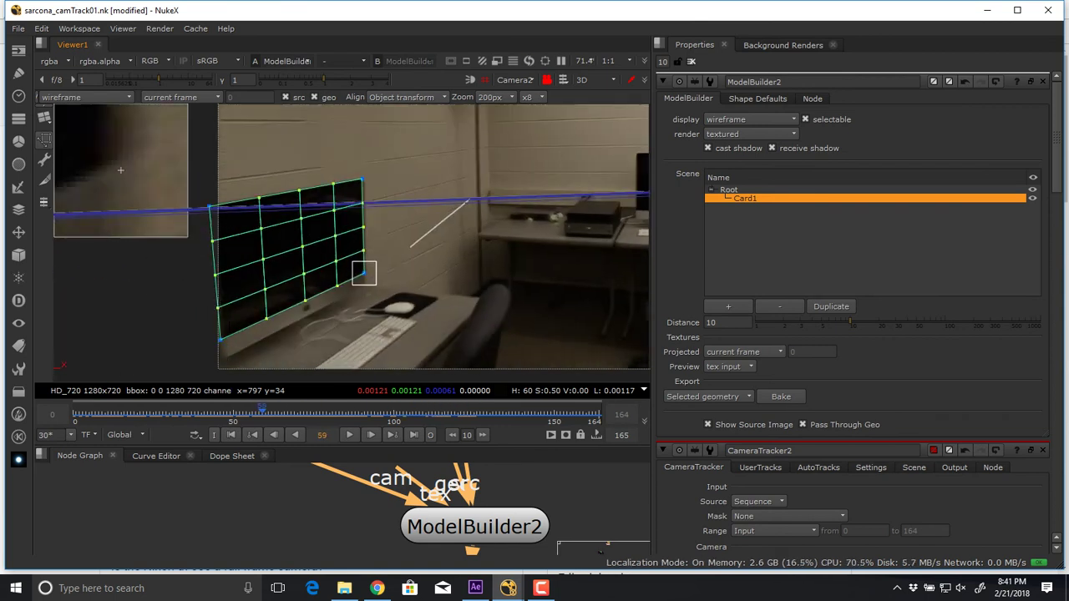
key("Left")
key("Left")
key("Left")
key("Left")
key("Left")
key("Left")
key("Left")
key("Left")
key("Left")
key("Left")
key("Left")
key("Left")
key("Left")
key("Left")
key("Left")
key("Left")
key("Left")
key("Left")
key("Left")
key("Left")
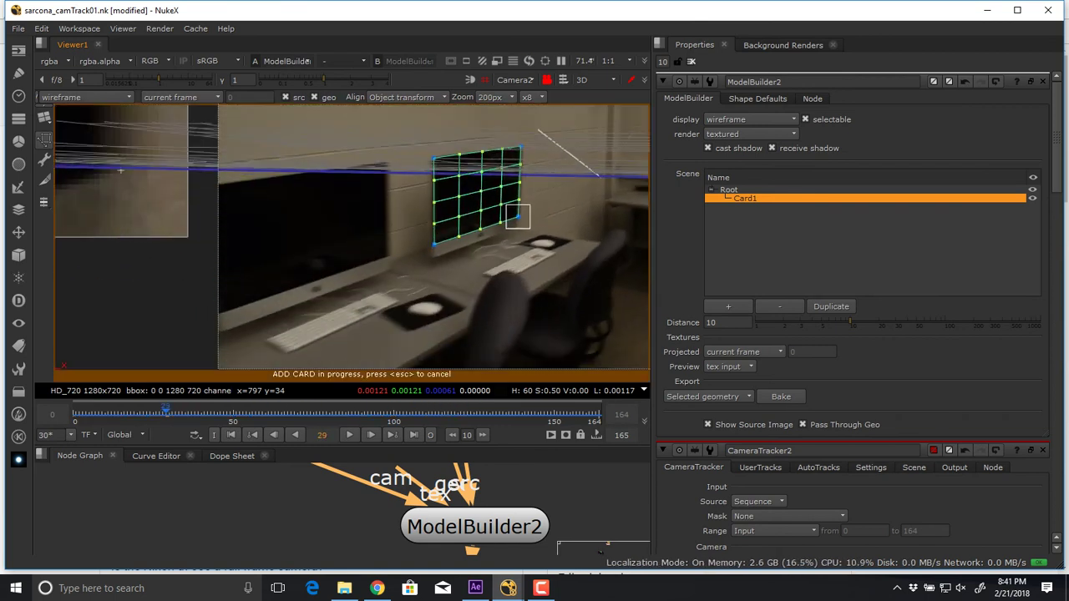
- At frame 107, add a second card over the monitor nearest the printer and fit its upper-right corner to the screen
left_click_drag(165, 413, 416, 414)
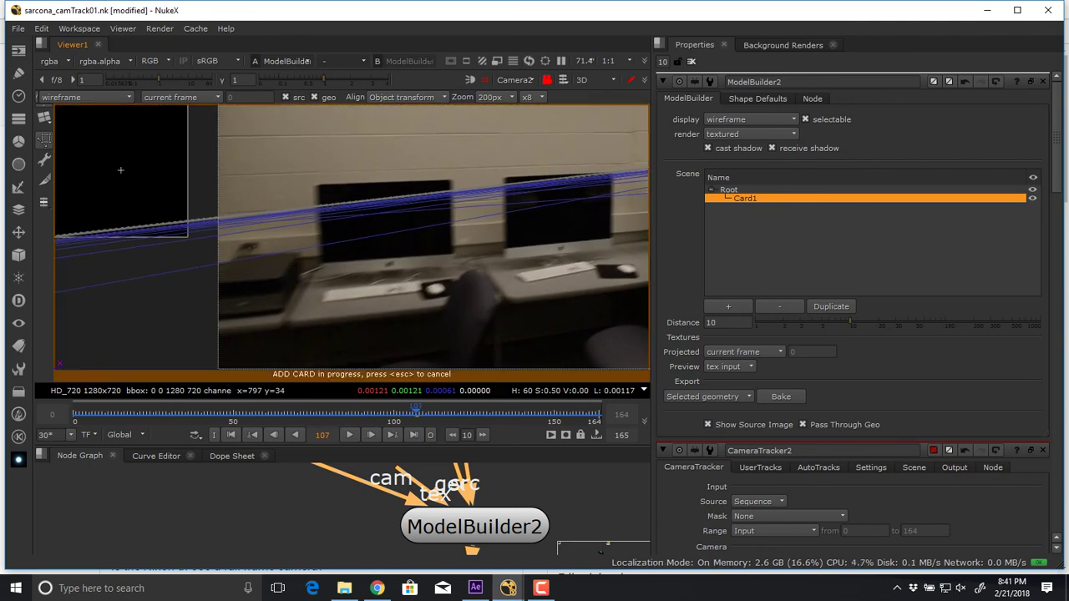
left_click_drag(384, 216, 343, 217)
left_click_drag(426, 175, 449, 180)
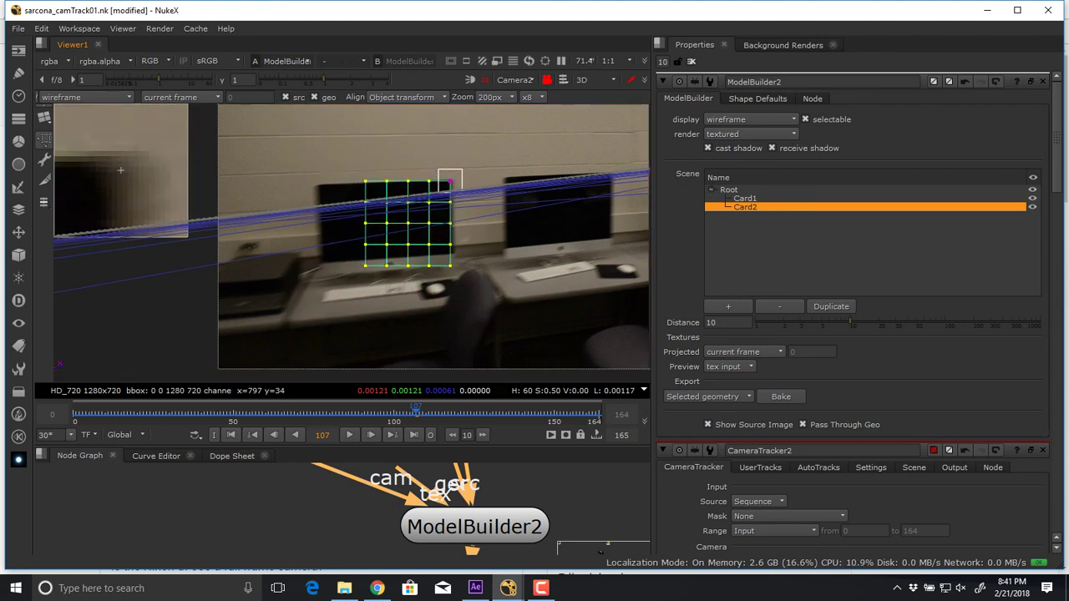
- Fit the second card's lower-right and lower-left corners to the monitor screen at frame 107
left_click_drag(454, 258, 453, 252)
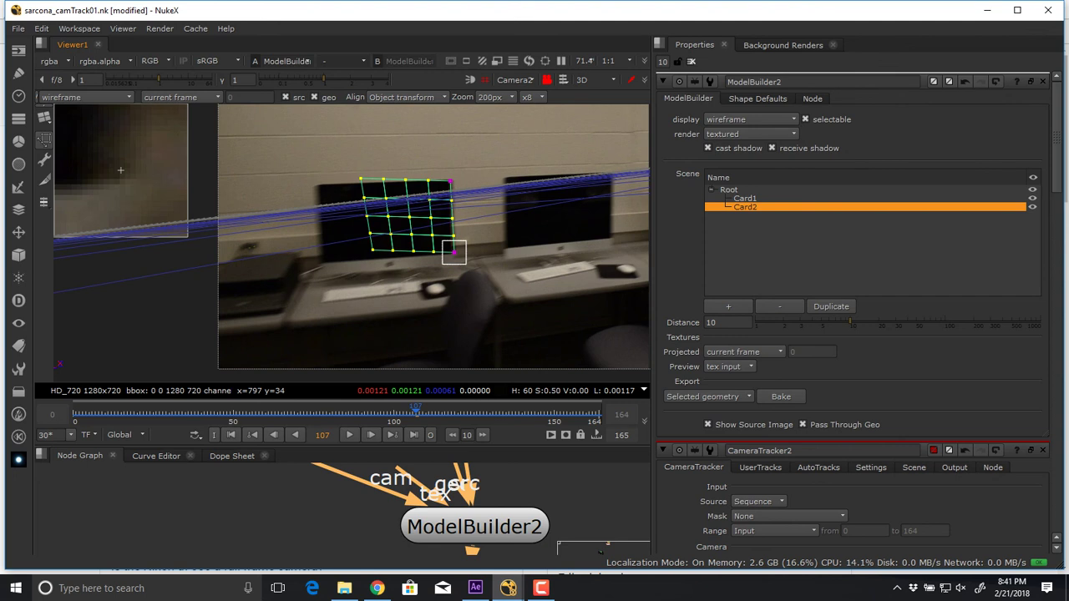
left_click_drag(372, 249, 322, 263)
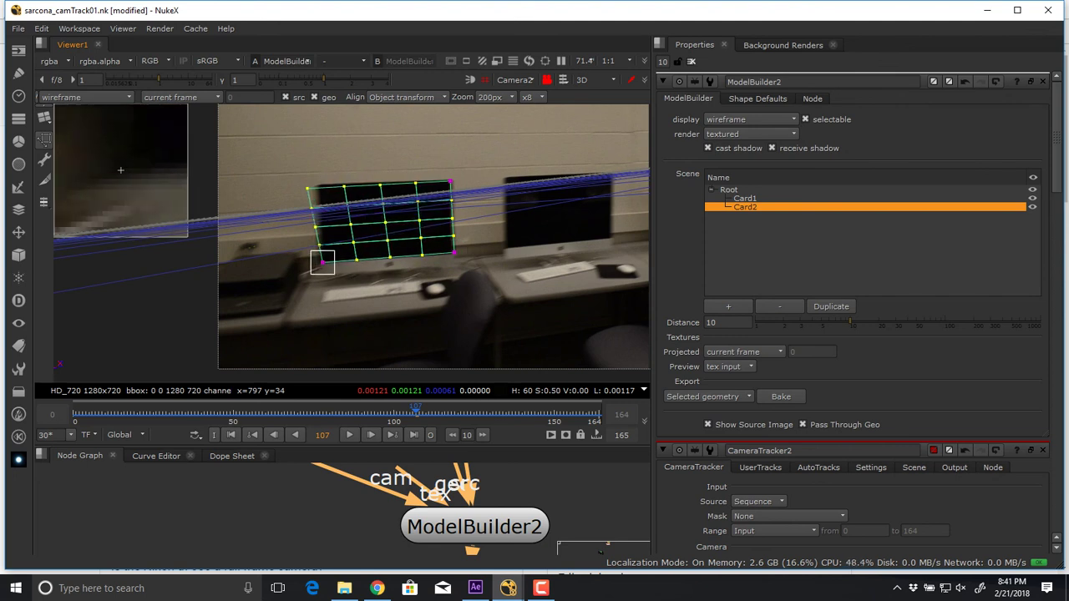
- Fit Card2's corners to the computer monitor's screen at frames 107 and 92, and undo the last corner adjustment at frame 122
left_click_drag(308, 189, 315, 182)
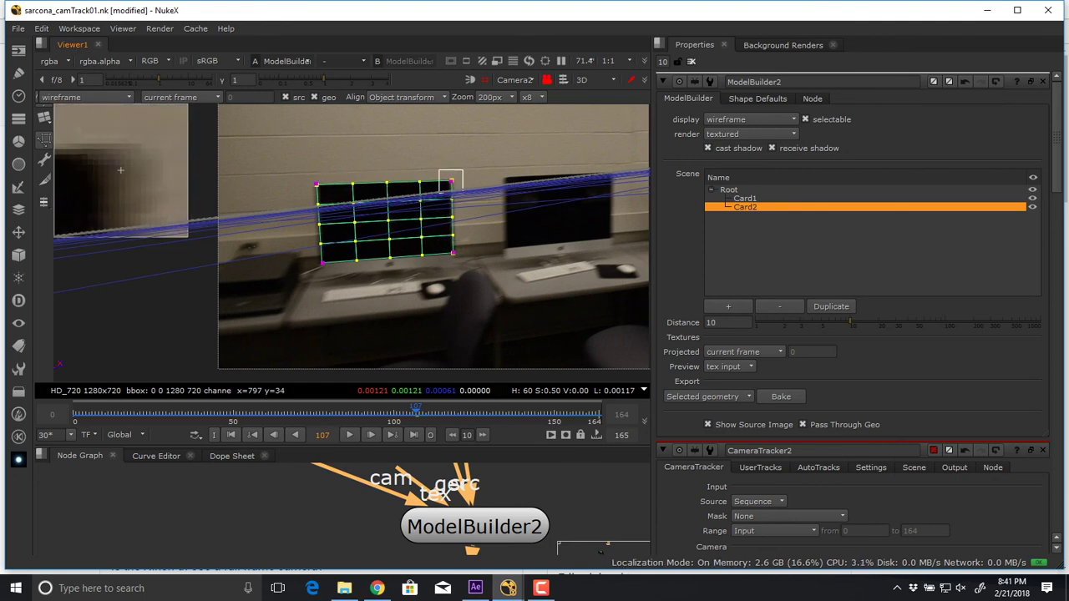
left_click_drag(416, 414, 368, 414)
left_click_drag(469, 160, 450, 154)
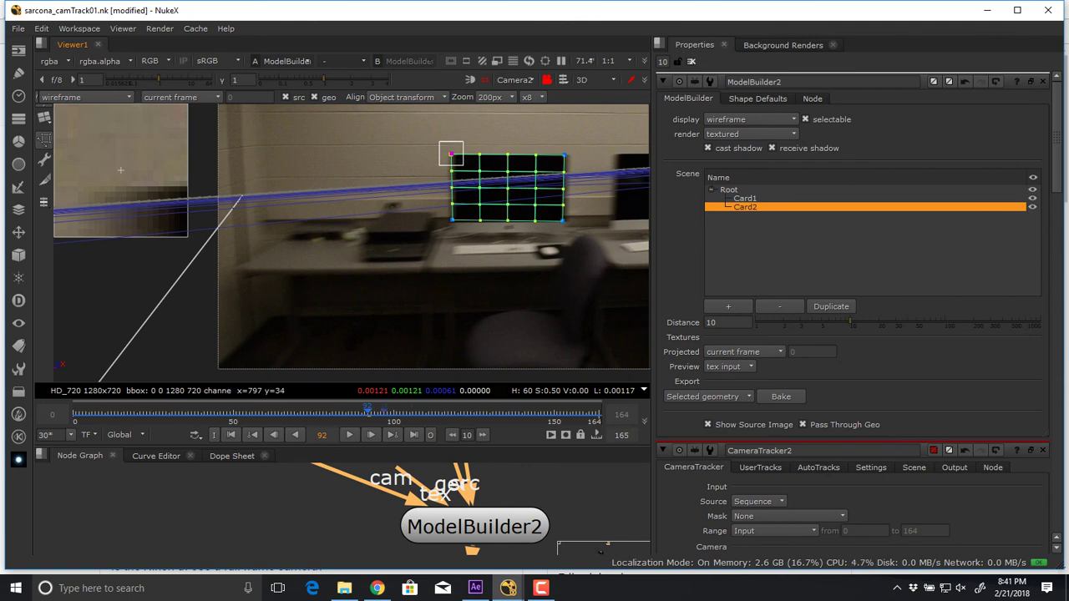
left_click_drag(367, 412, 464, 411)
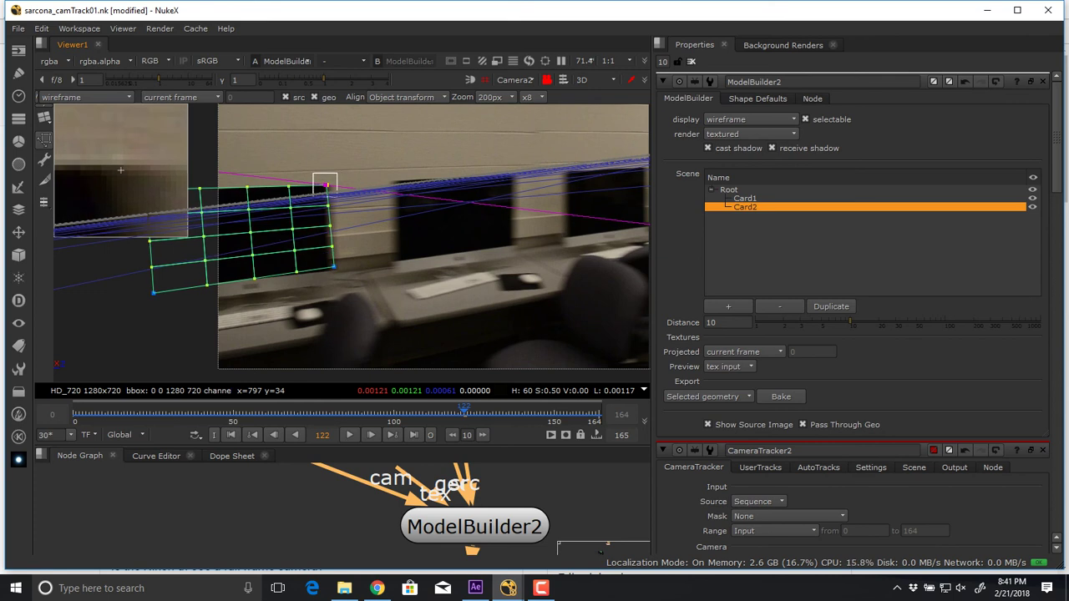
left_click_drag(334, 267, 331, 266)
key("ctrl+z")
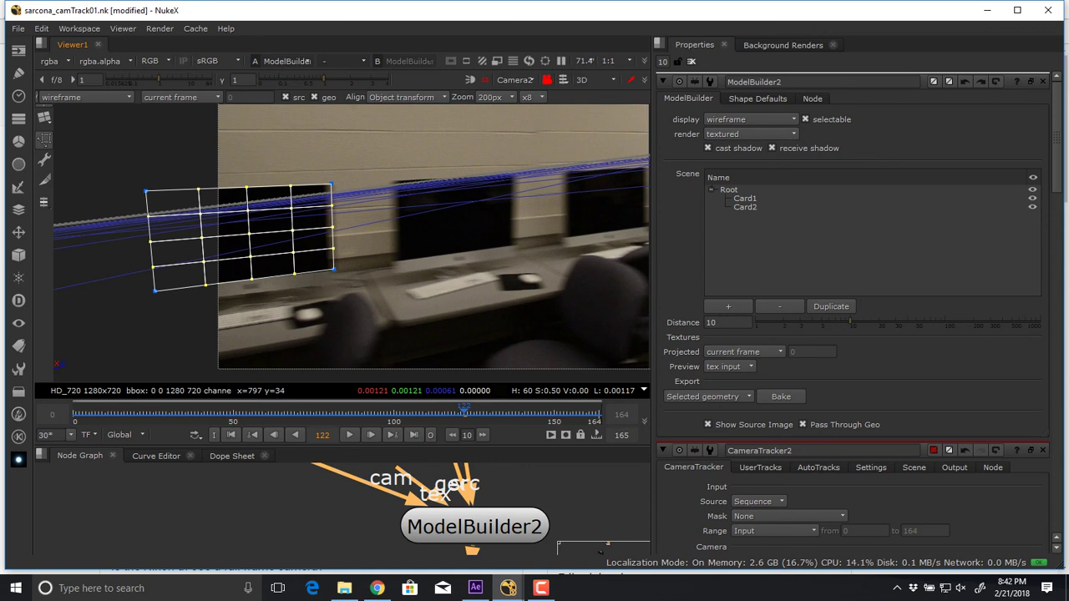
- Adjust Card2's lower-left corner to the monitor at frame 79, and play the shot in both directions to check the card's alignment
left_click_drag(465, 413, 361, 414)
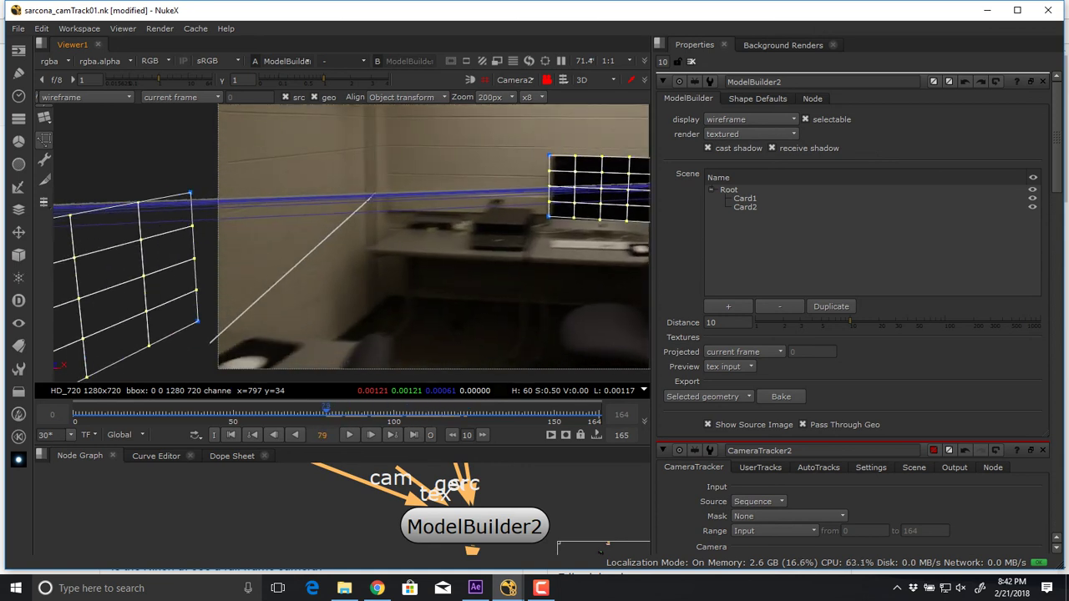
left_click_drag(549, 215, 553, 220)
key("l")
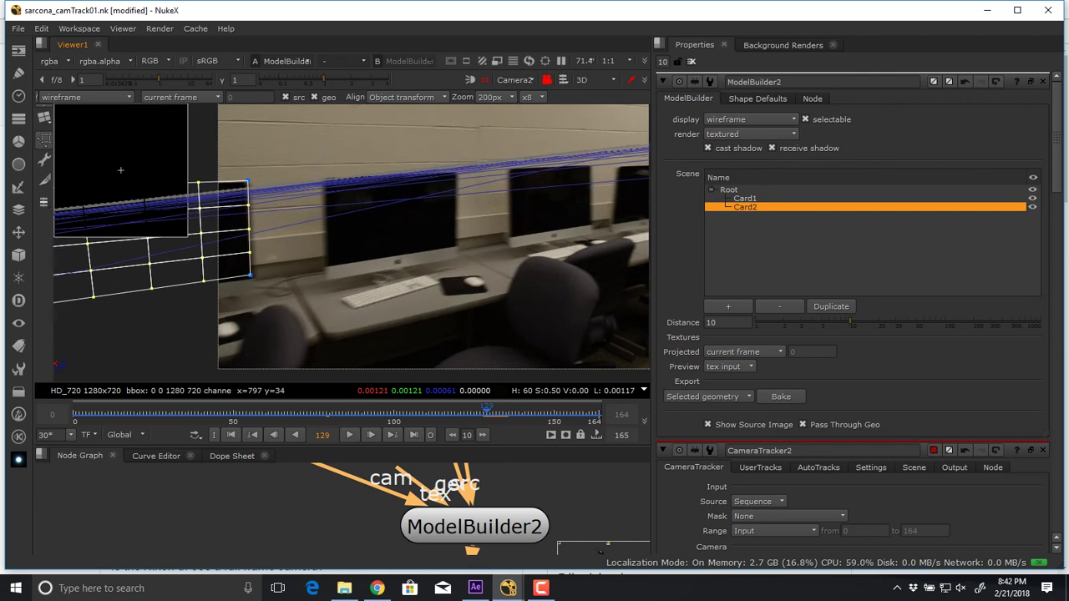
left_click_drag(438, 412, 332, 412)
key("l")
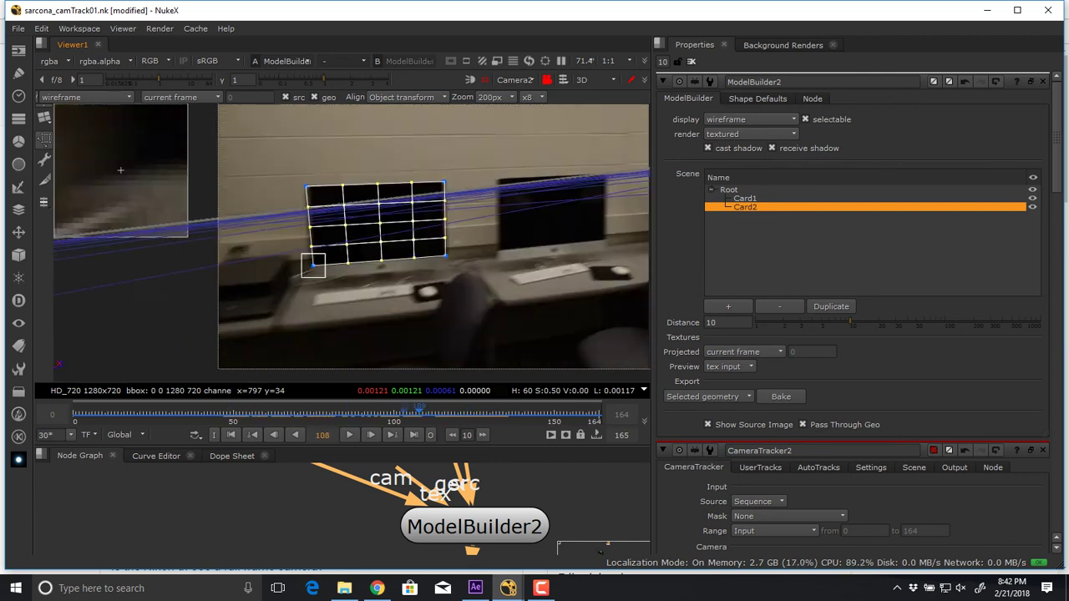
key("j")
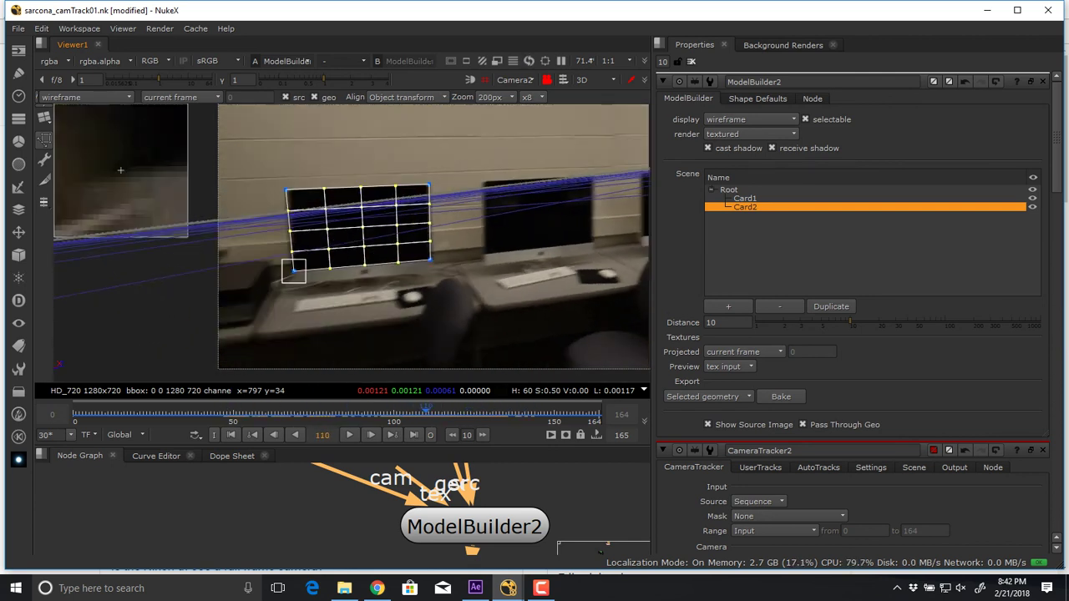
middle_click_drag(540, 320, 396, 331)
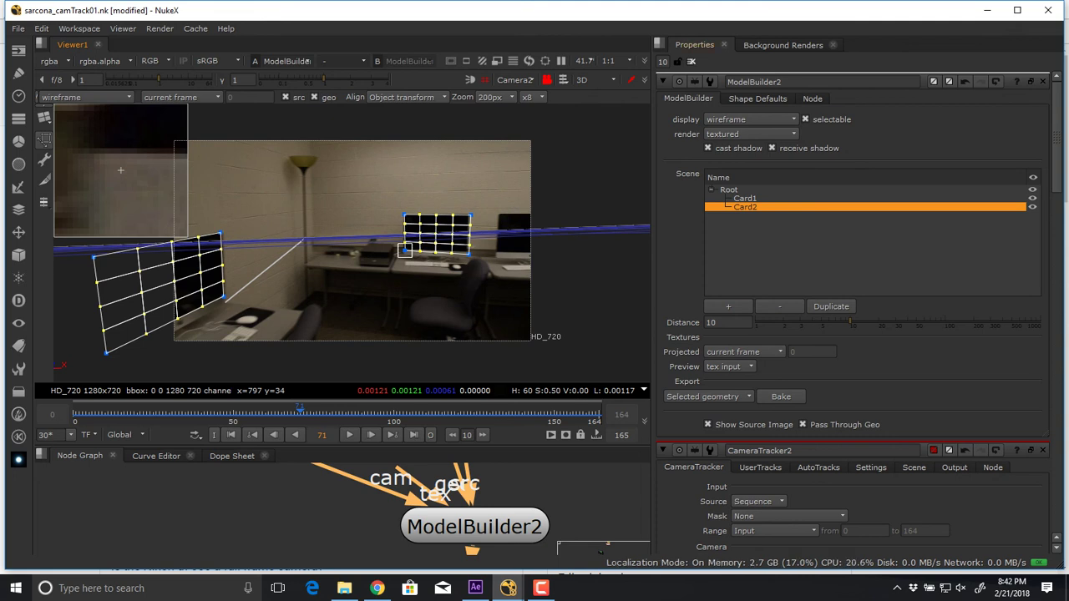
- Bake Card1 and Card2 from ModelBuilder2 into separate geometry nodes using the selected geometry option
left_click(744, 199)
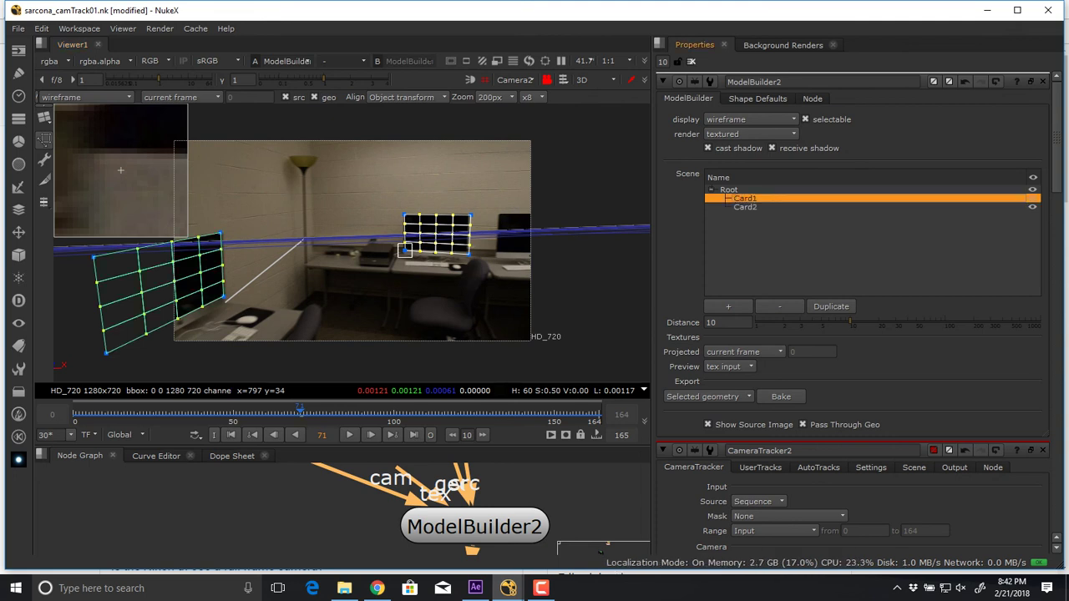
left_click_drag(475, 527, 435, 529)
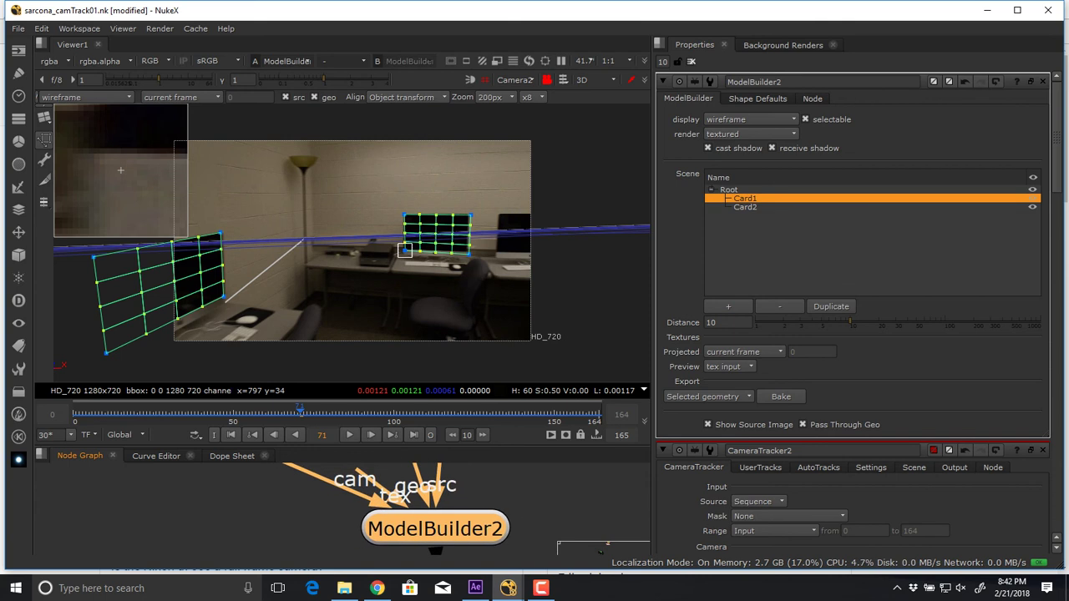
double_click(745, 199)
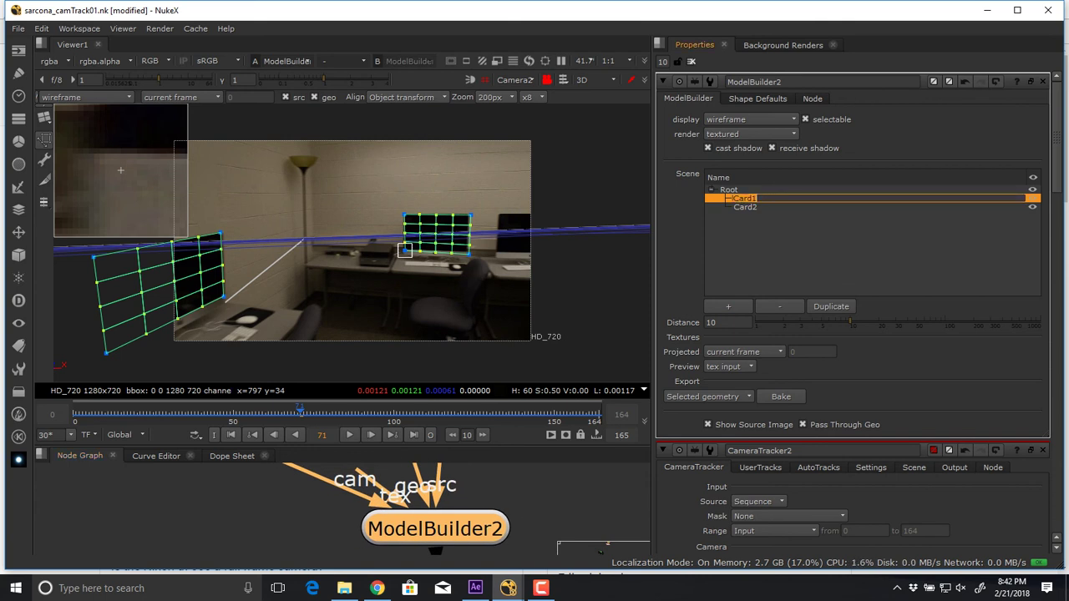
left_click(780, 397)
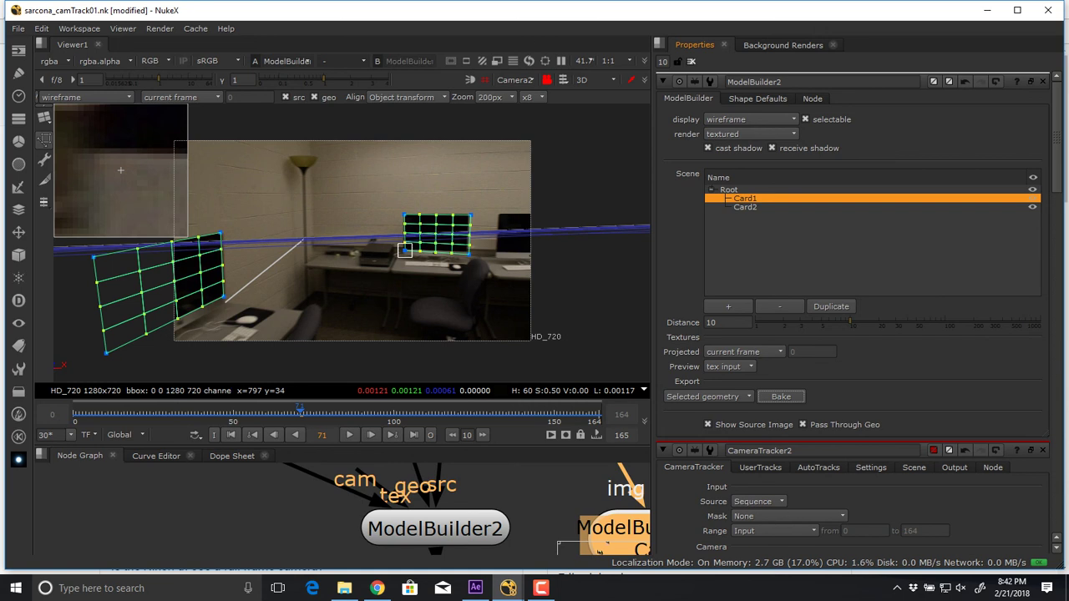
left_click(744, 207)
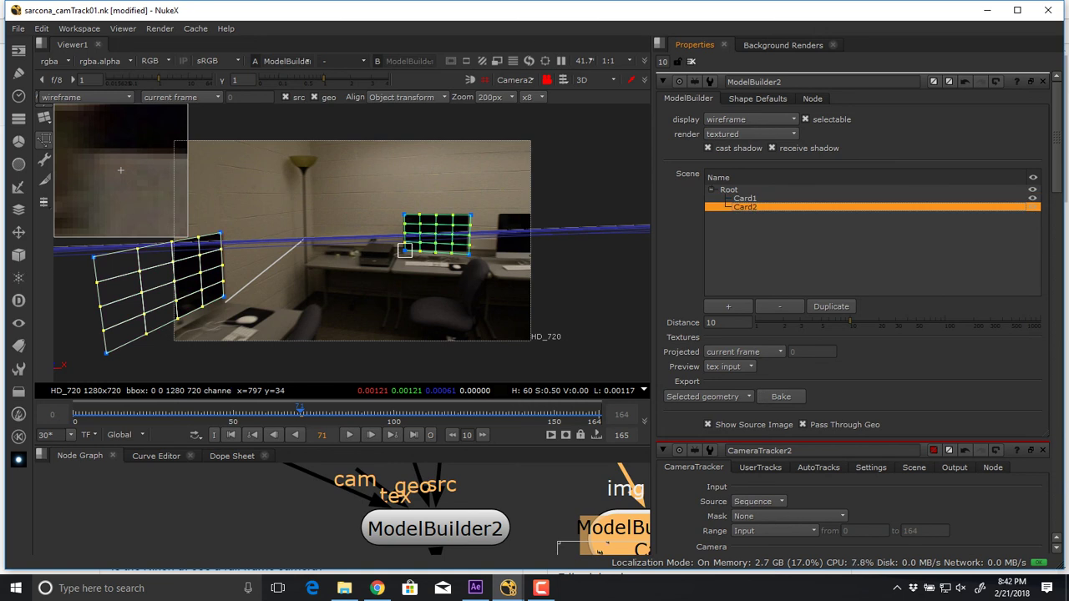
- Enlarge the node graph and move the baked Card1 and Card2 nodes apart into the free space to the left of Camera2
key("space")
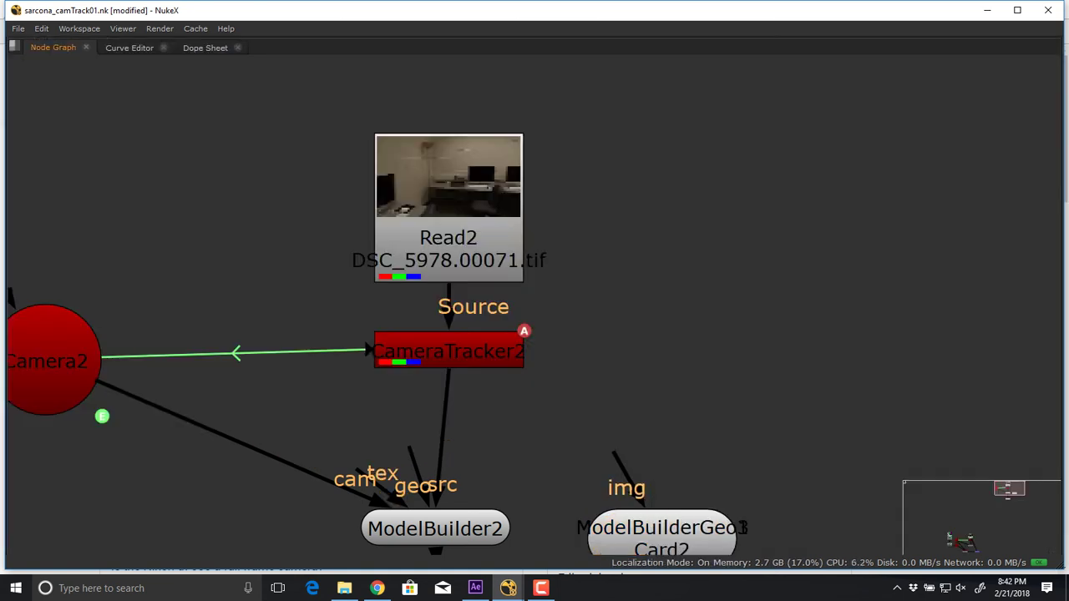
middle_click_drag(468, 443, 509, 181)
left_click_drag(703, 279, 721, 381)
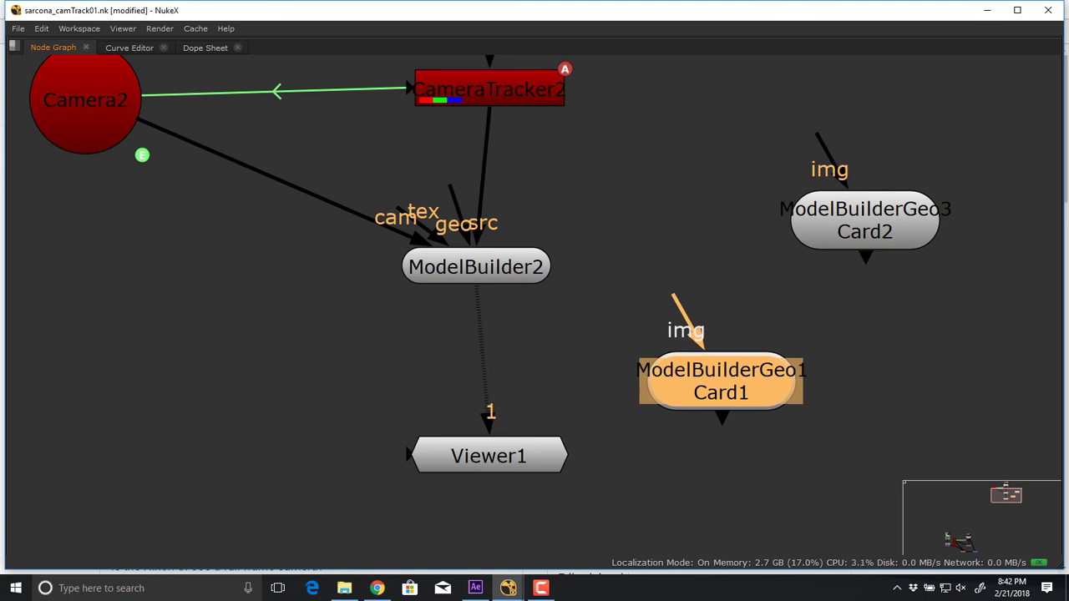
left_click_drag(864, 220, 927, 253)
left_click_drag(722, 381, 688, 253)
scroll(769, 239, "down", 2)
middle_click_drag(768, 240, 707, 309)
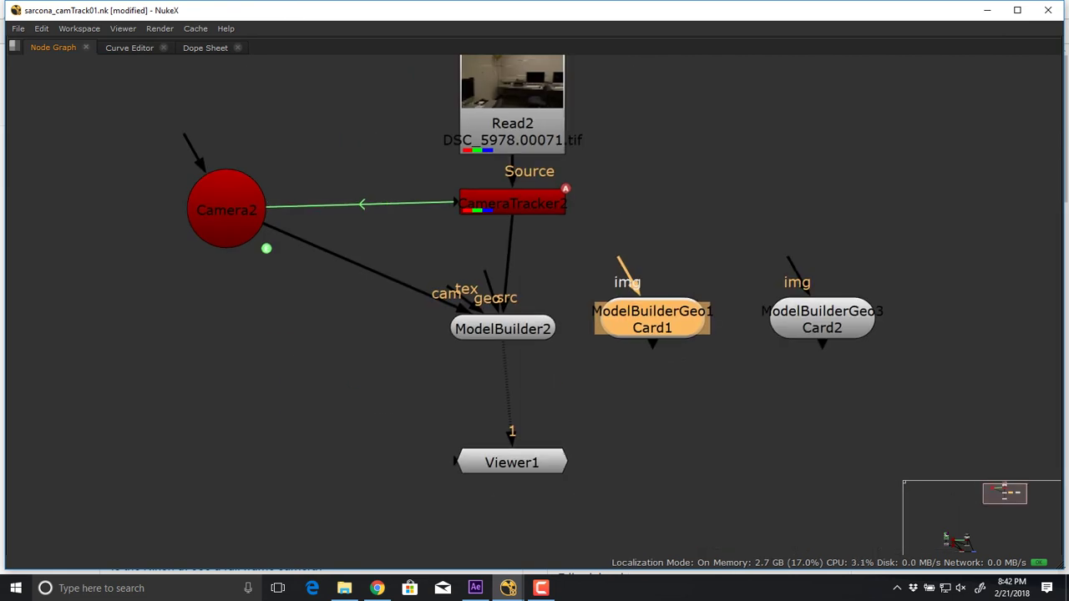
left_click_drag(651, 319, 165, 354)
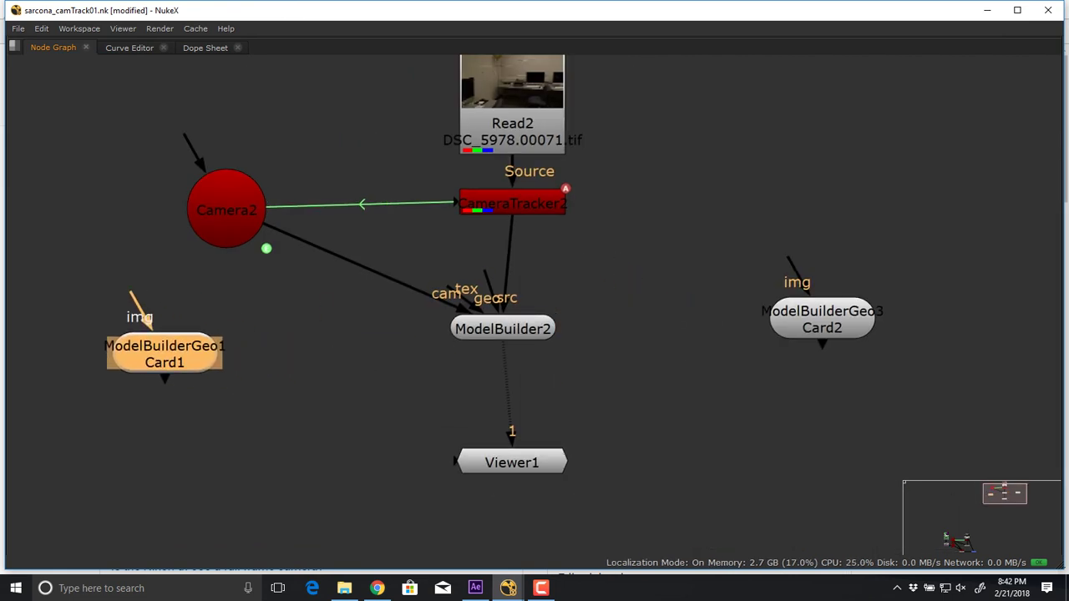
left_click_drag(823, 319, 291, 364)
middle_click_drag(291, 364, 464, 356)
left_click_drag(337, 345, 195, 327)
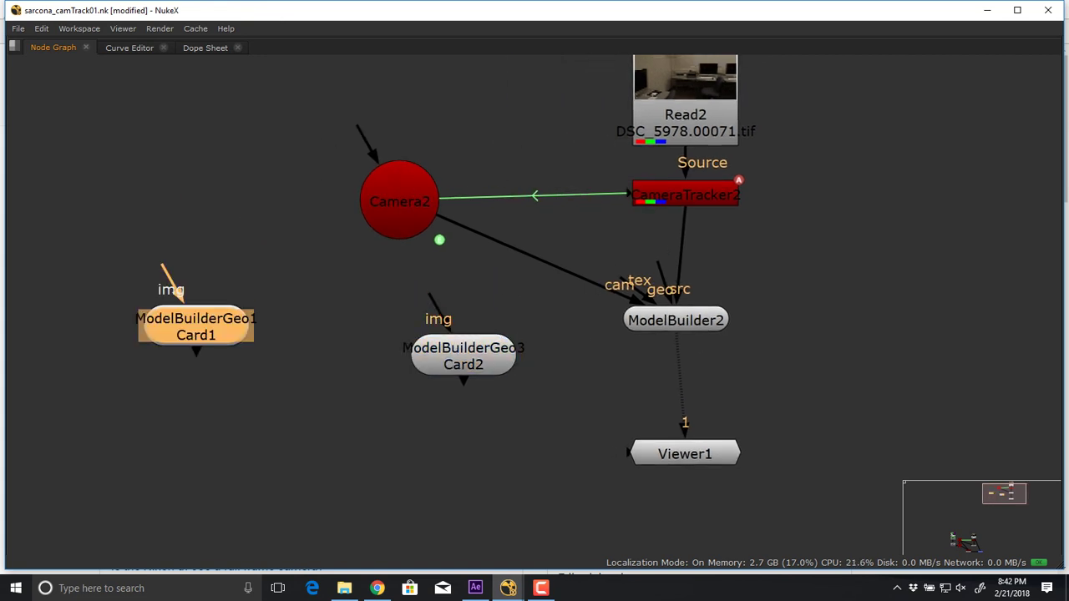
left_click_drag(463, 356, 281, 273)
left_click_drag(197, 327, 94, 332)
- Add a Scene node and place it below Camera2, between the baked cards and the viewer node
left_click(359, 311)
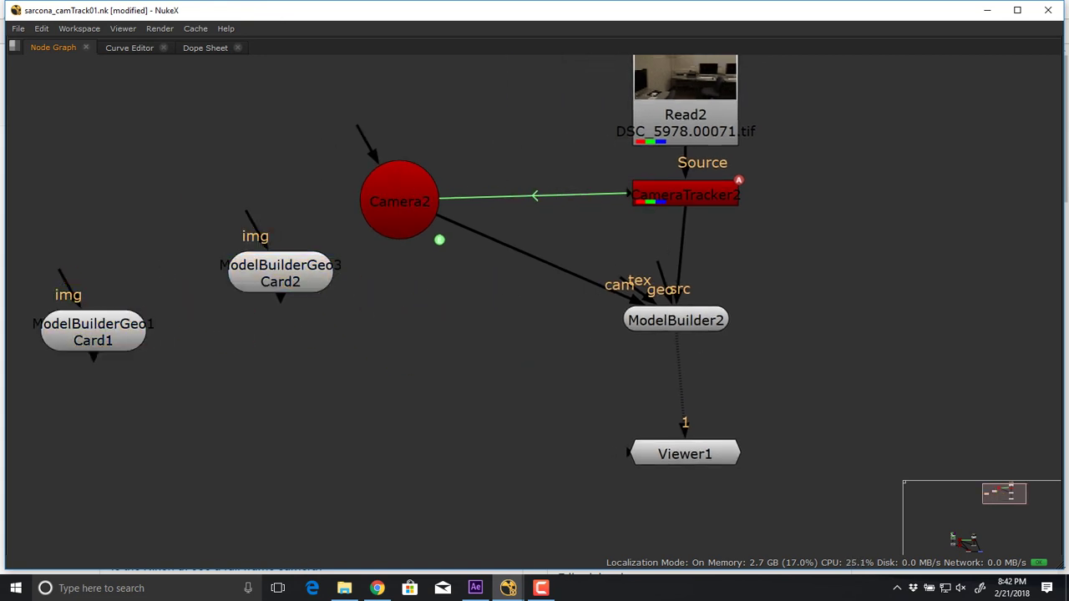
key("Tab")
type("sce")
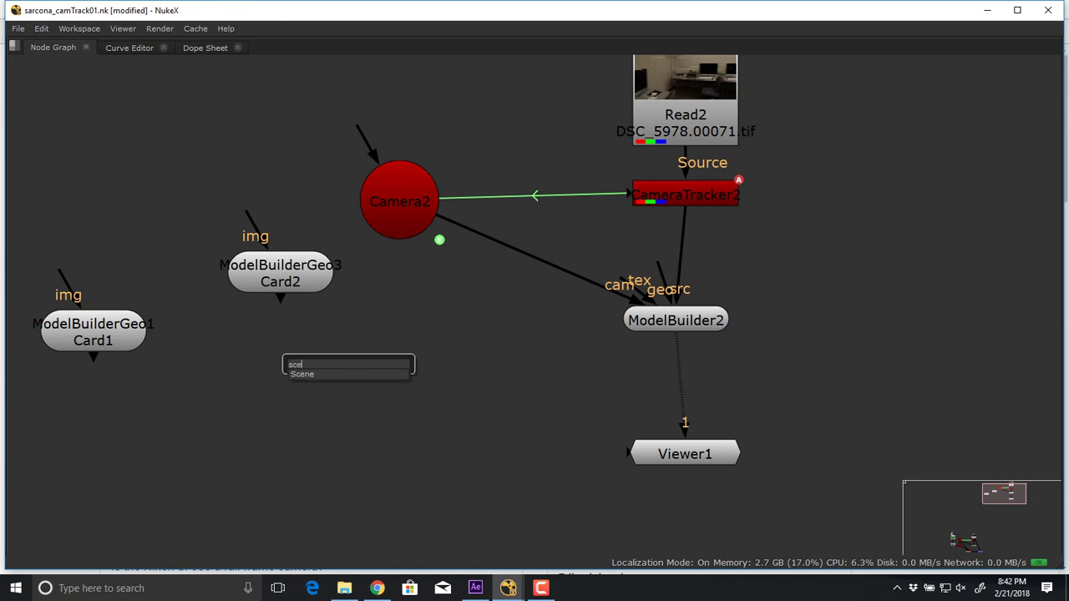
key("Return")
left_click_drag(286, 337, 428, 419)
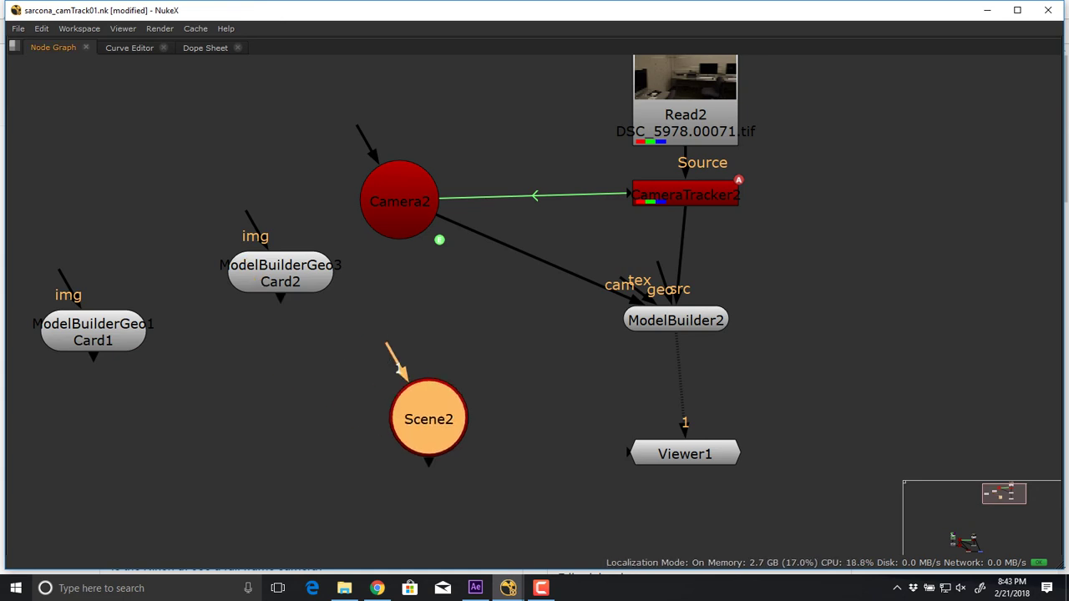
- Connect the Scene node's inputs 1, 2 and 3 to Camera2, the baked Card2 and the baked Card1
left_click_drag(399, 202, 386, 178)
left_click(280, 273, "shift")
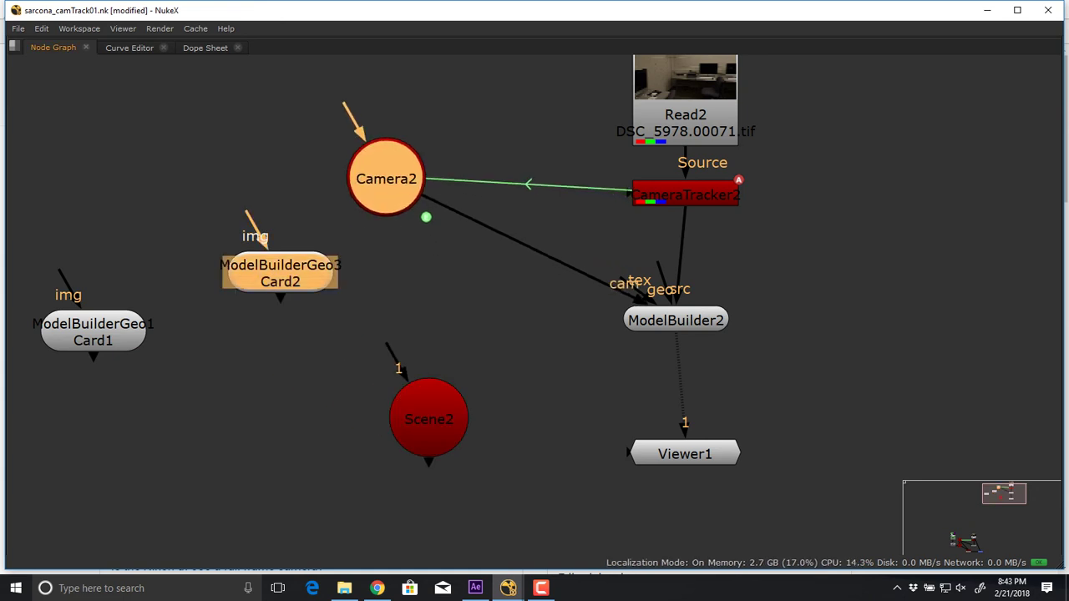
left_click(92, 332, "shift")
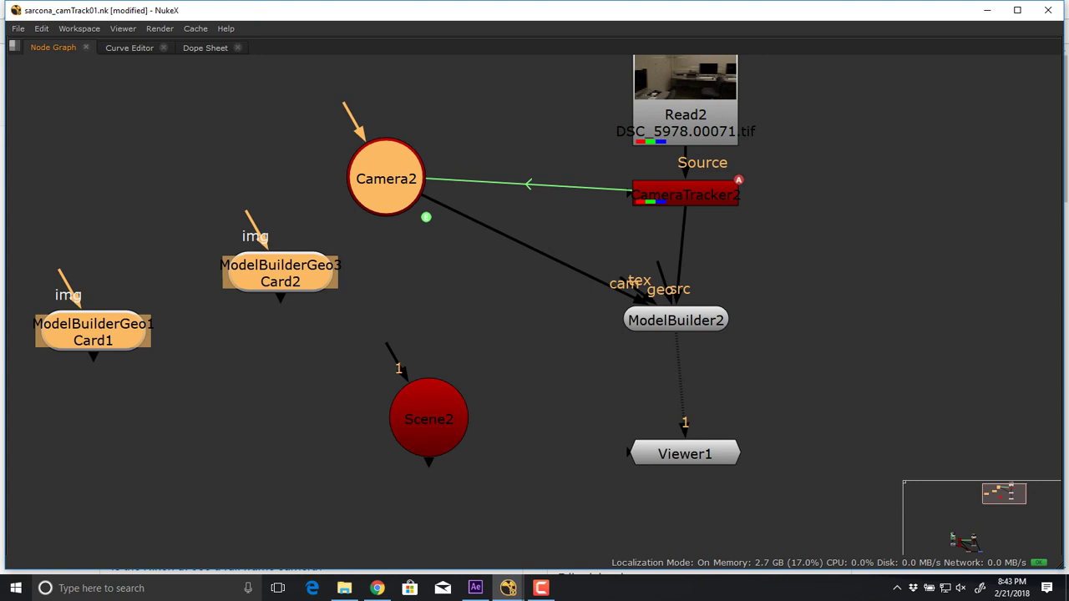
left_click_drag(387, 344, 391, 200)
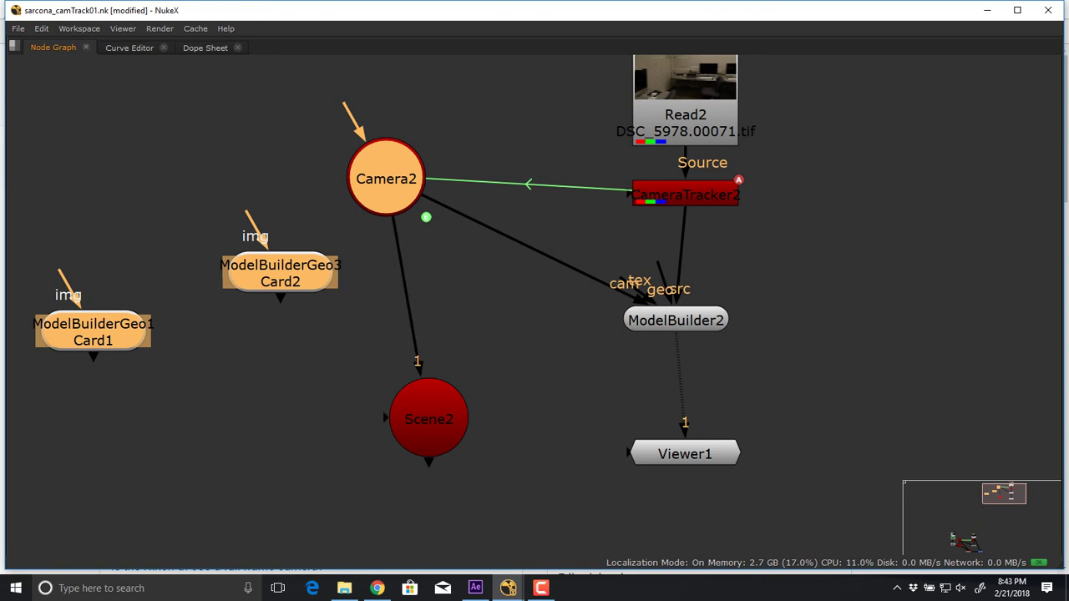
left_click_drag(383, 389, 280, 288)
left_click_drag(384, 409, 92, 343)
left_click_drag(429, 418, 422, 379)
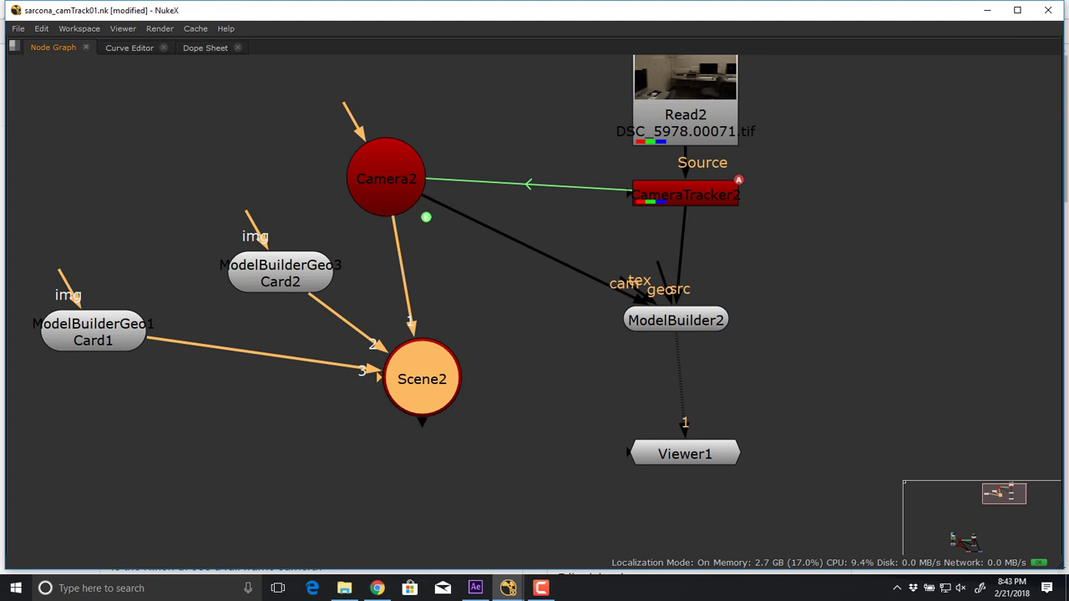
- Space out the camera and baked card nodes, and move the Scene node up closer to Camera2
left_click_drag(386, 179, 379, 169)
left_click_drag(280, 273, 164, 194)
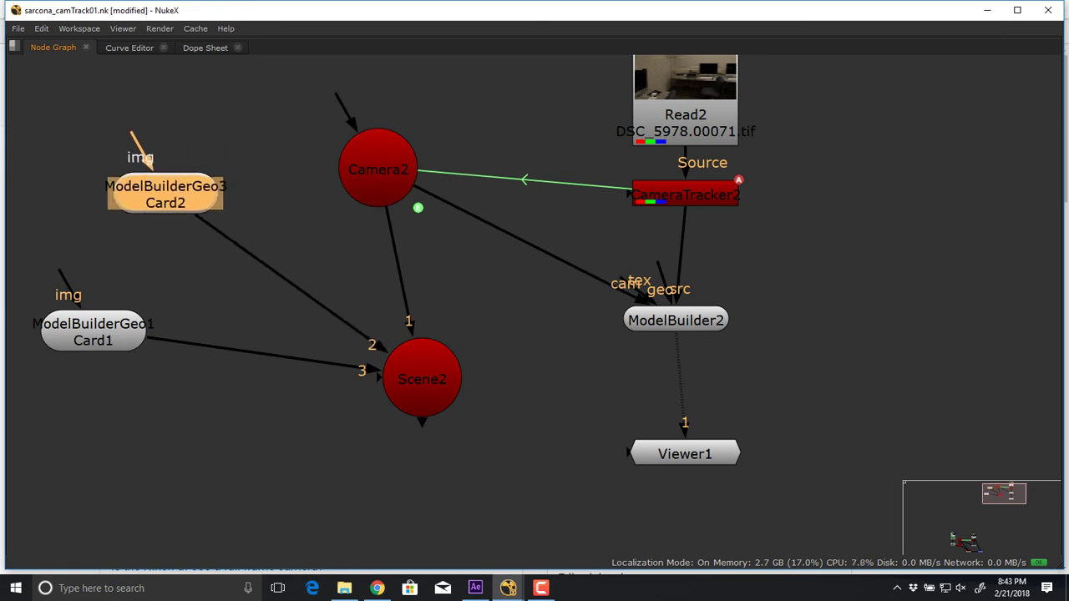
left_click_drag(92, 331, 82, 329)
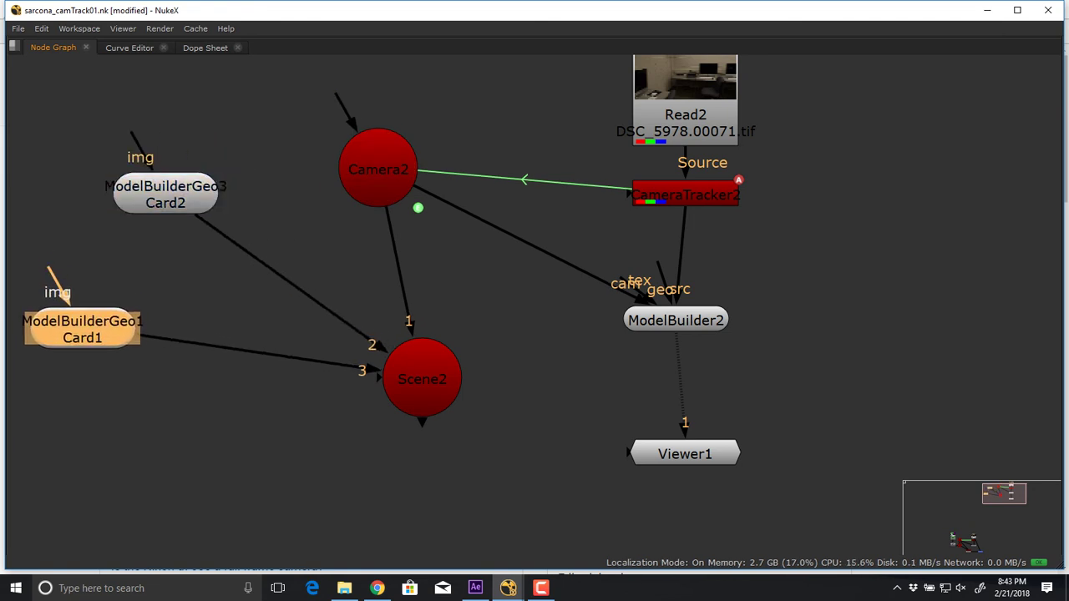
left_click_drag(422, 379, 393, 330)
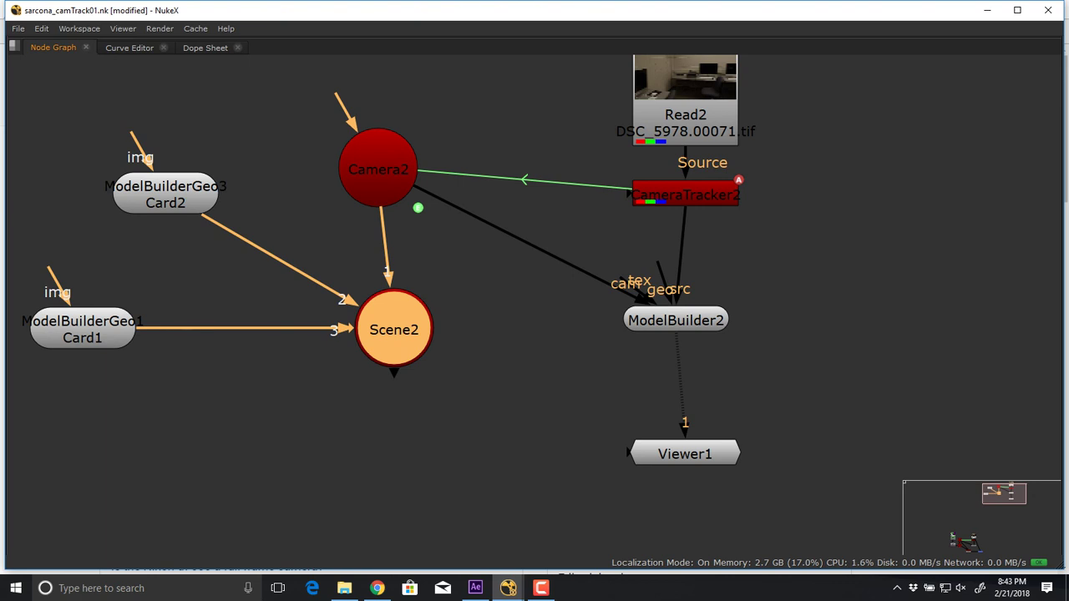
key("Tab")
key("Escape")
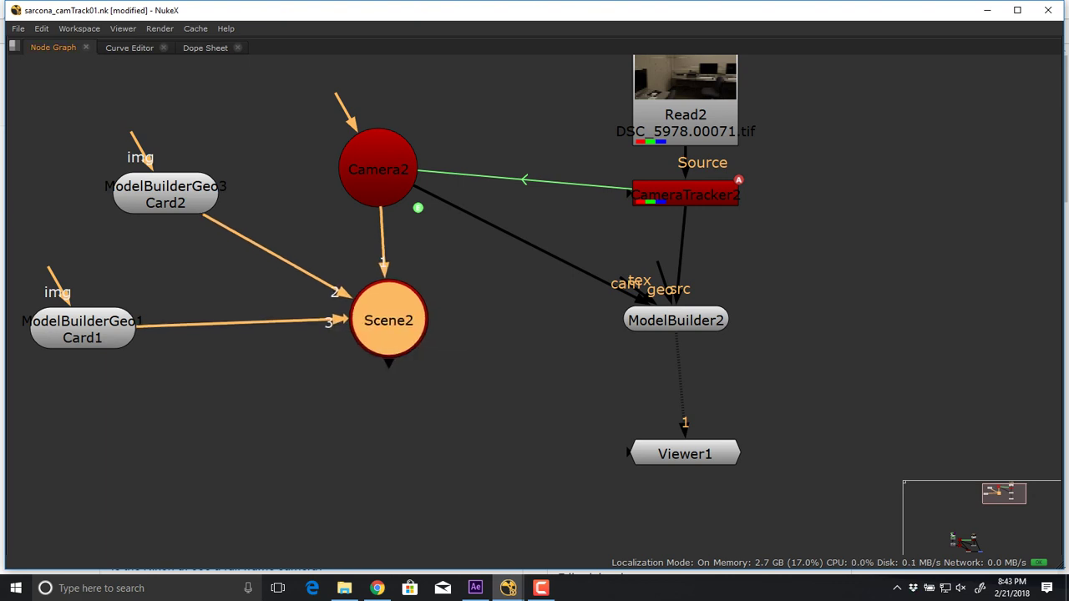
- Switch the viewer from 3D to 2D and close all open node properties before returning to the enlarged node graph
key("space")
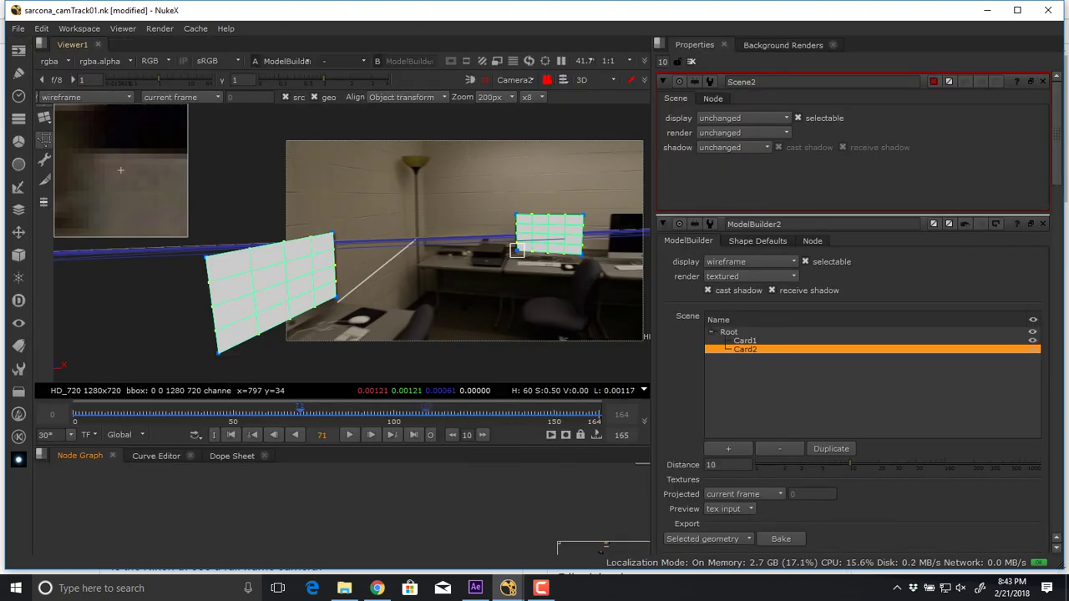
key("Tab")
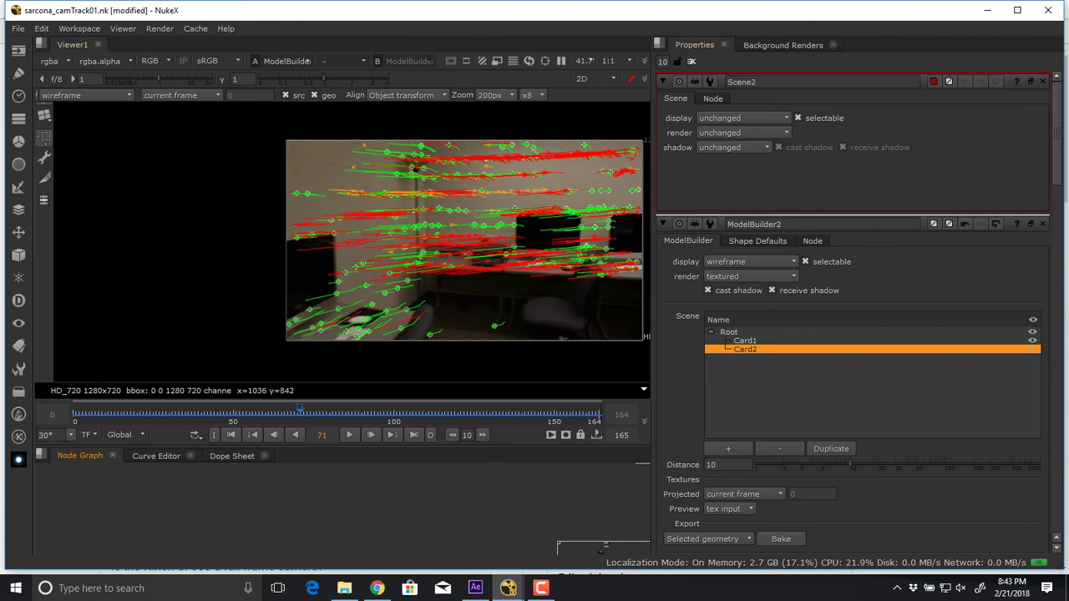
left_click(692, 61)
scroll(504, 250, "down", 3)
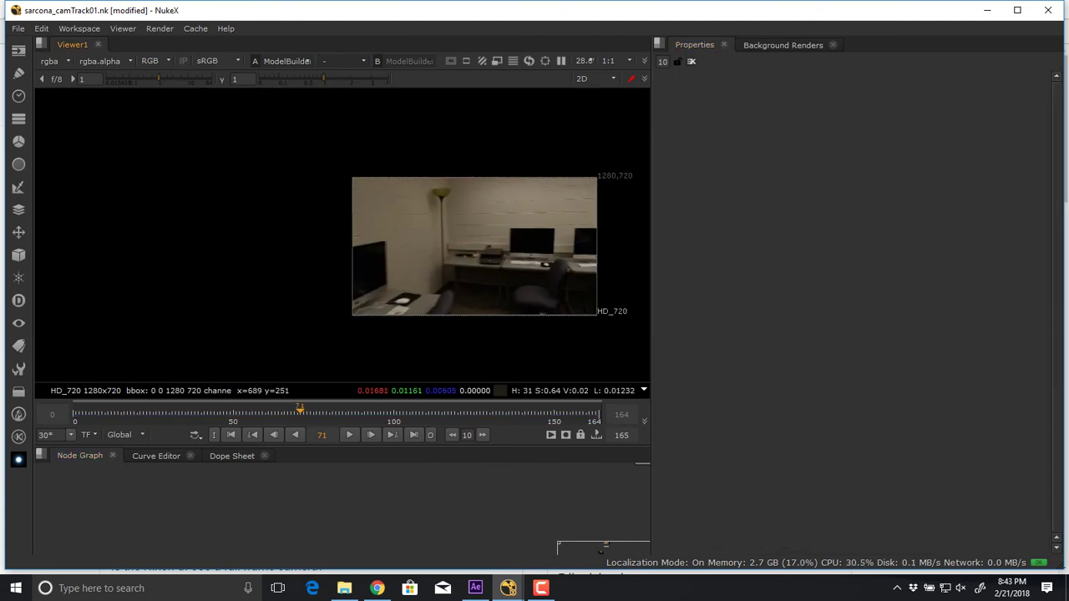
middle_click_drag(493, 267, 369, 281)
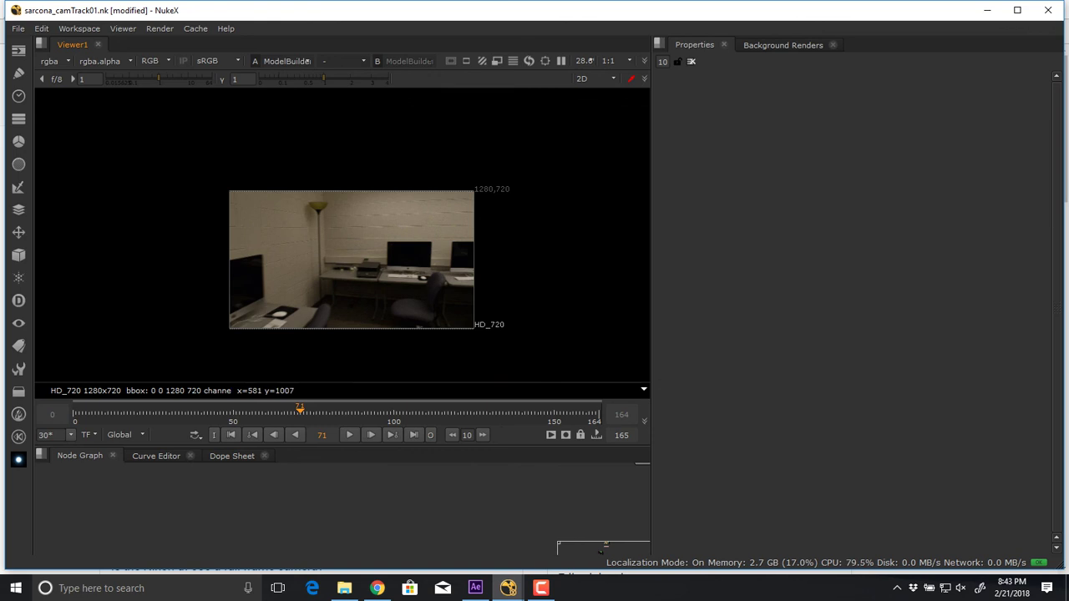
key("space")
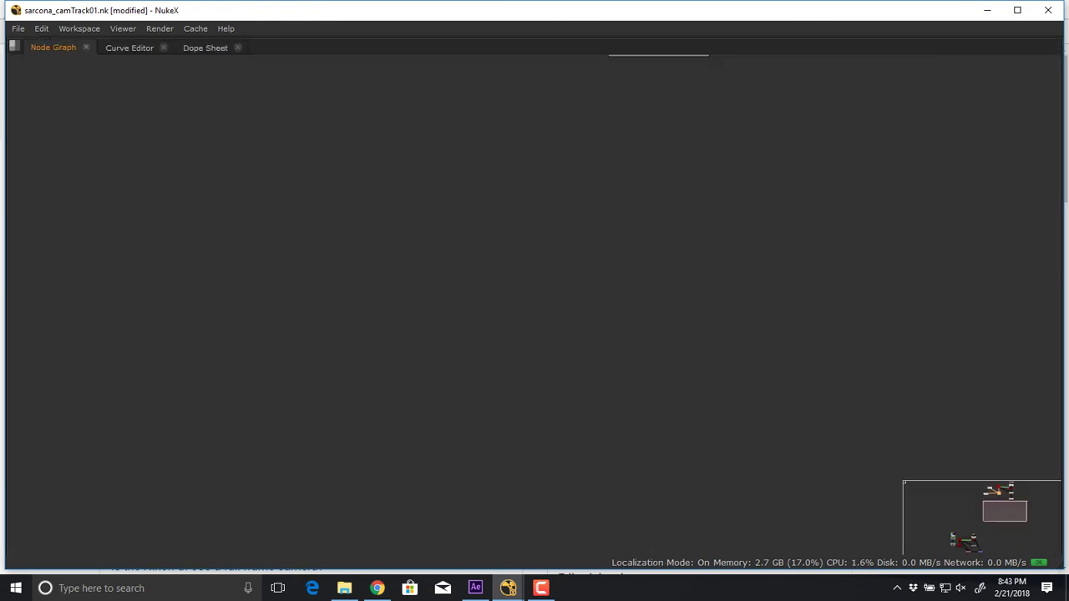
- Add a ScanlineRender node fed by Scene2 and align it directly below the Scene node
key("Tab")
type("scal")
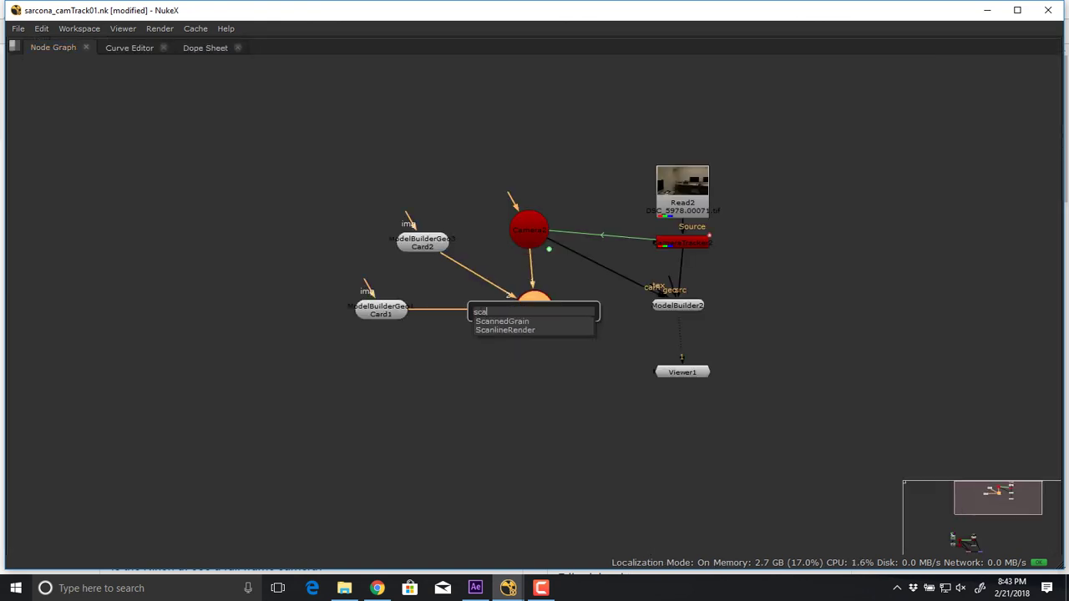
key("Down")
key("Down")
key("Return")
left_click_drag(608, 310, 549, 385)
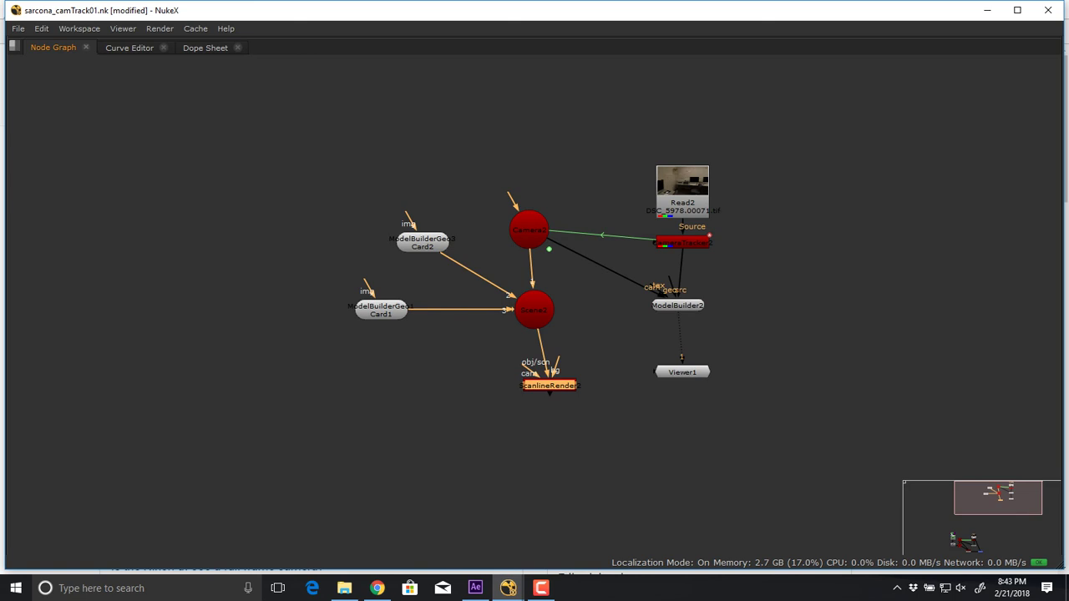
scroll(564, 233, "up", 1)
left_click_drag(599, 179, 230, 353)
mouse_move(546, 415)
left_mouse_down()
mouse_move(512, 418)
mouse_move(529, 408)
left_mouse_up()
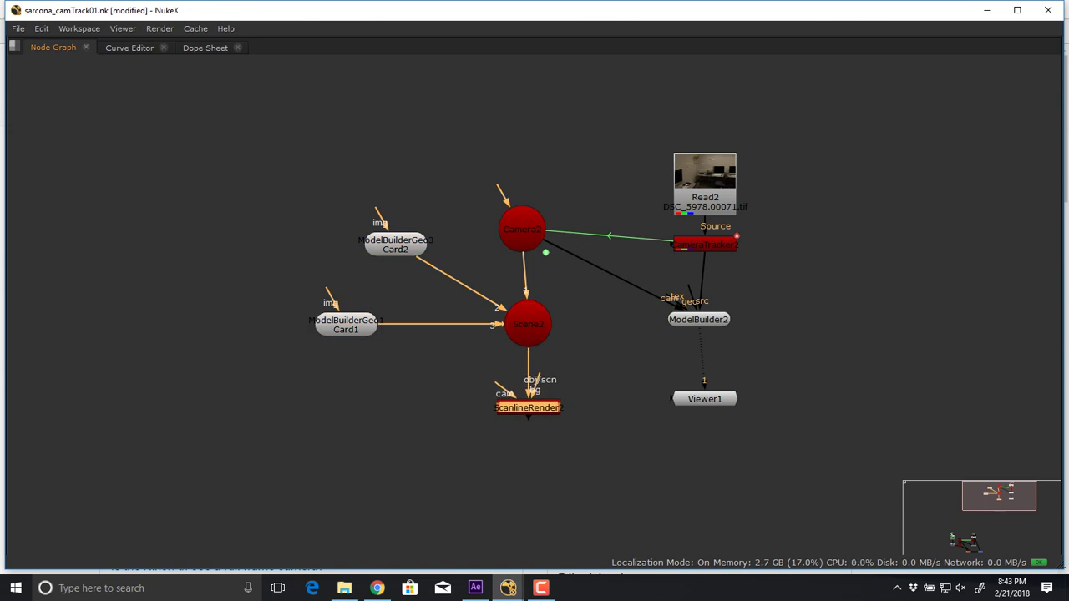
- Connect the ScanlineRender's cam input to Camera2, and spread the Scene and ScanlineRender nodes apart so their connections don't overlap
scroll(542, 402, "up", 3)
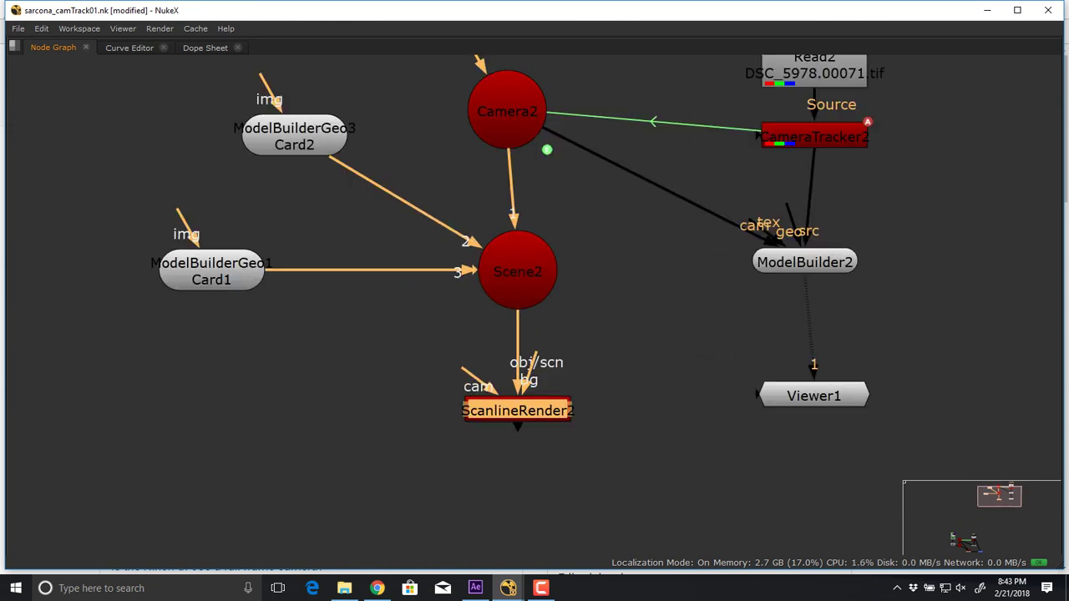
mouse_move(462, 369)
left_mouse_down()
mouse_move(472, 140)
mouse_move(516, 264)
mouse_move(506, 267)
mouse_move(470, 98)
mouse_move(498, 87)
left_mouse_up()
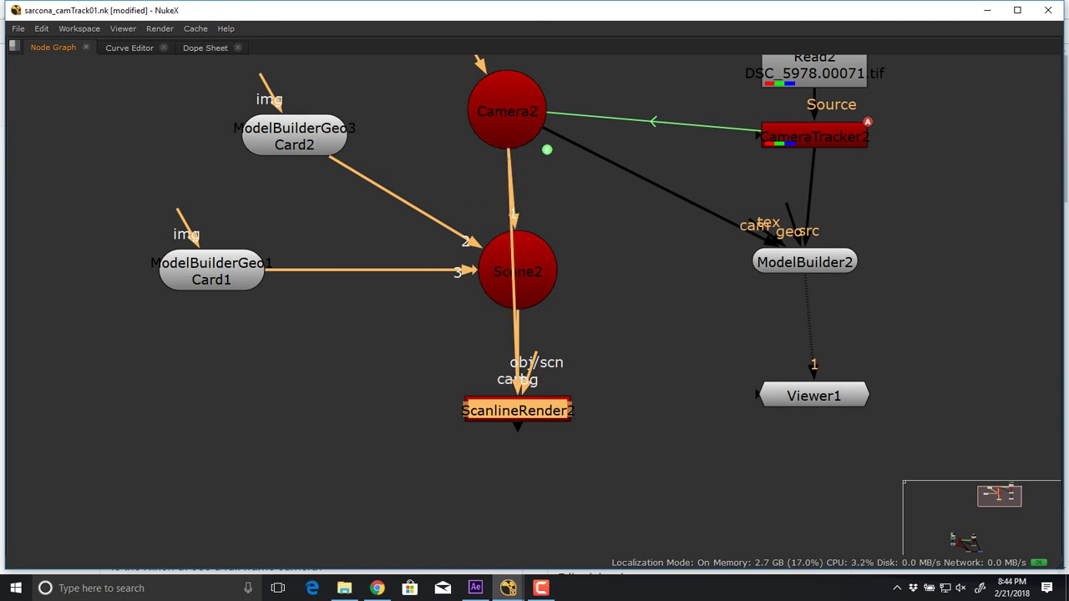
left_click_drag(517, 410, 625, 396)
left_click_drag(517, 271, 441, 272)
left_click_drag(625, 396, 603, 397)
mouse_move(621, 341)
left_mouse_down()
mouse_move(621, 320)
mouse_move(767, 104)
mouse_move(817, 64)
mouse_move(619, 357)
left_mouse_up()
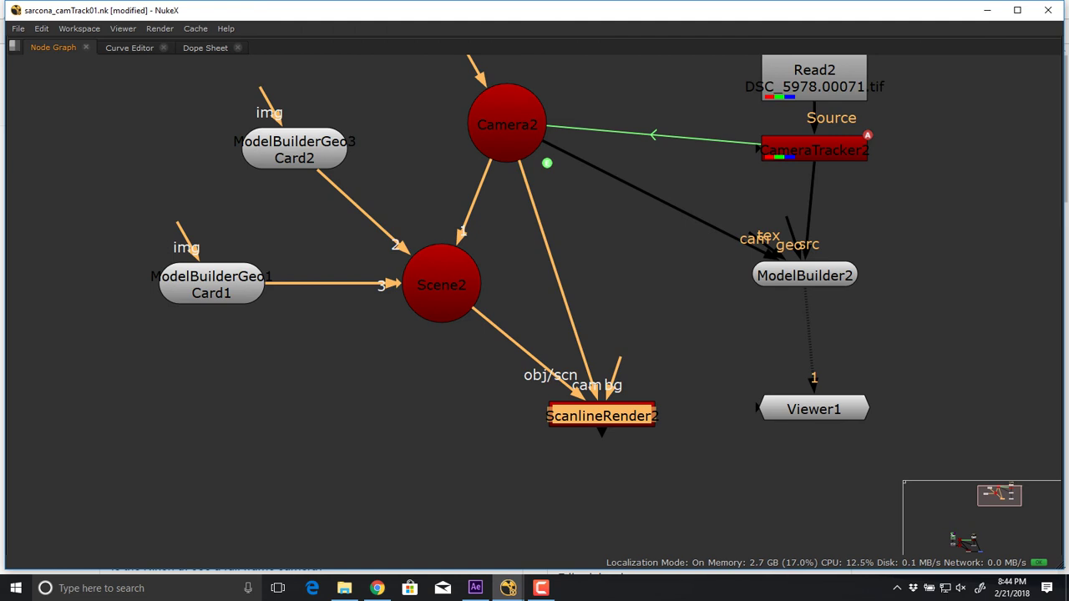
- View the ScanlineRender output's alpha channel in the viewer, and move the baked Card1 node farther from the Scene node
key("space")
middle_click_drag(467, 482, 366, 536)
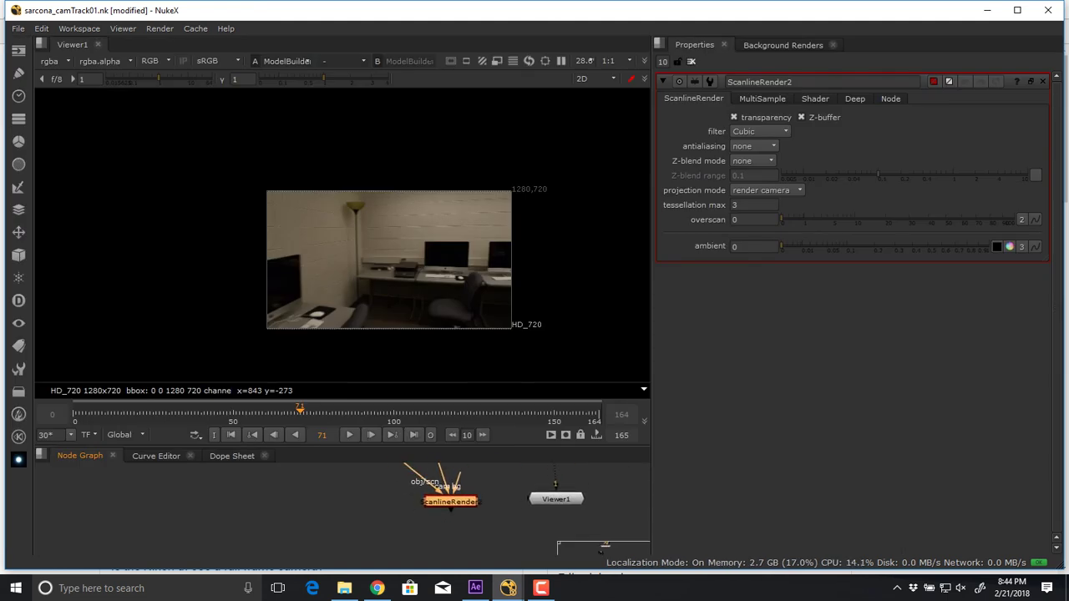
key("1")
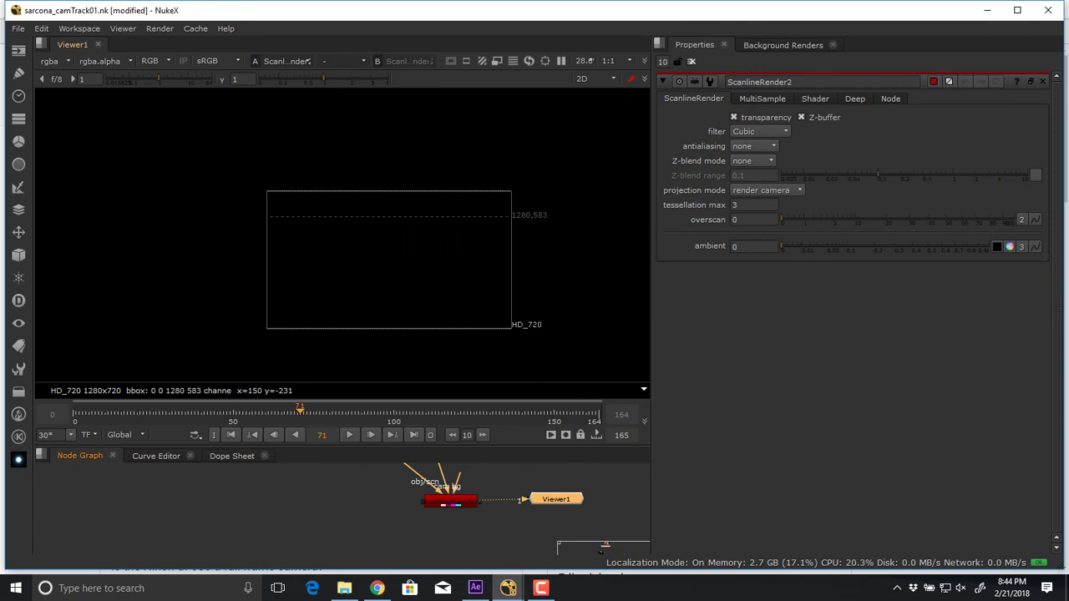
right_click(228, 225)
middle_click_drag(318, 472, 318, 578)
left_click_drag(260, 546, 189, 547)
middle_click_drag(242, 516, 249, 526)
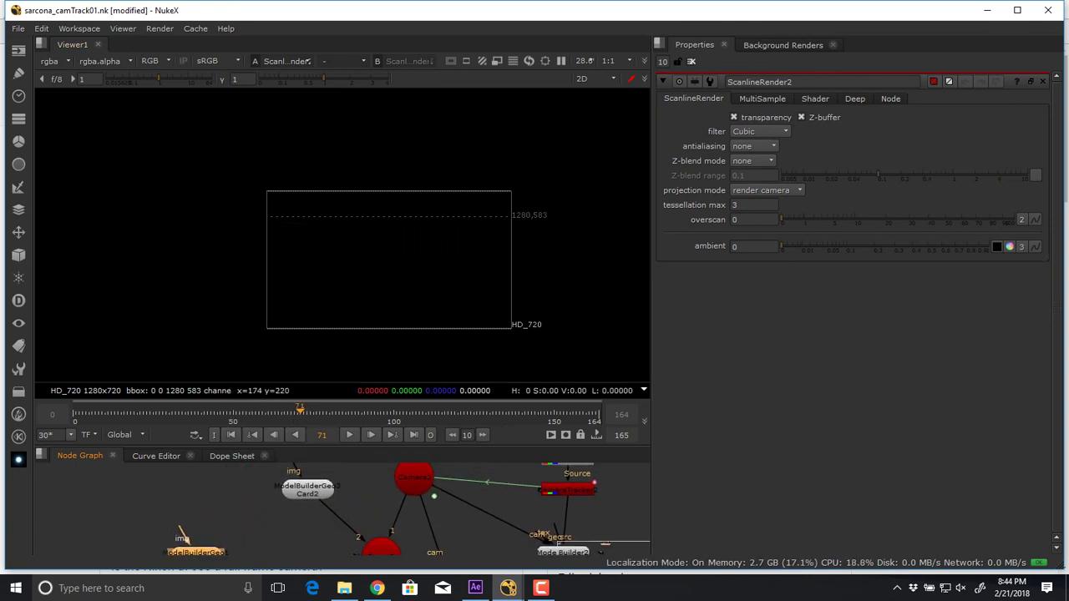
key("a")
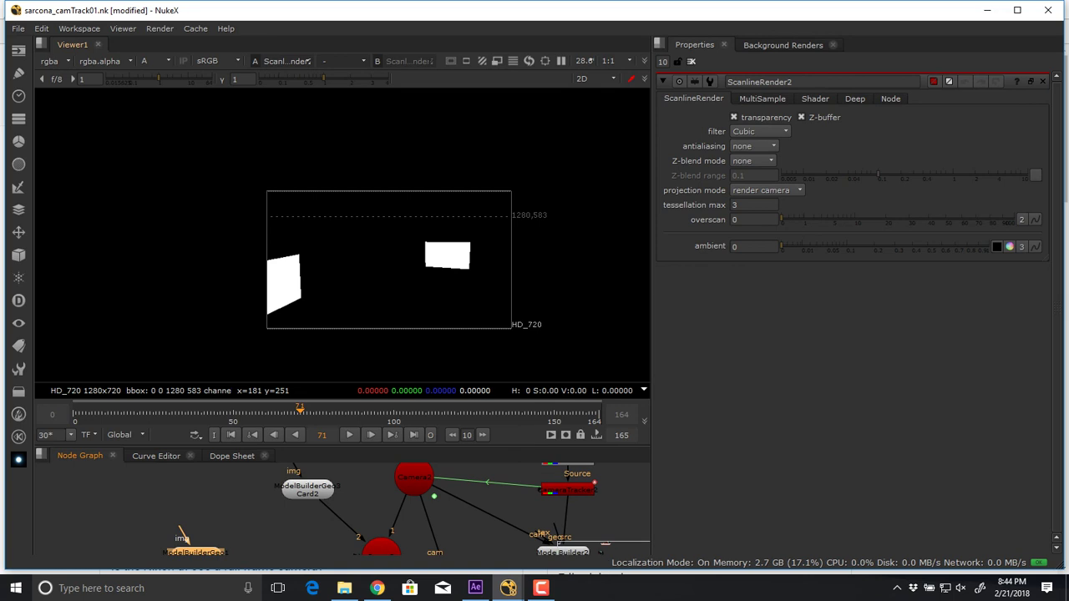
- Scrub through the shot to check how the card mattes move with the tracked camera, stopping at frame 9
left_click_drag(268, 412, 243, 412)
key("Right")
key("Right")
key("Right")
key("Right")
key("Right")
key("Right")
key("Right")
key("Right")
key("Right")
key("Right")
key("Right")
key("Right")
key("Right")
key("Right")
key("Right")
key("Right")
key("Right")
key("Right")
key("Right")
key("Right")
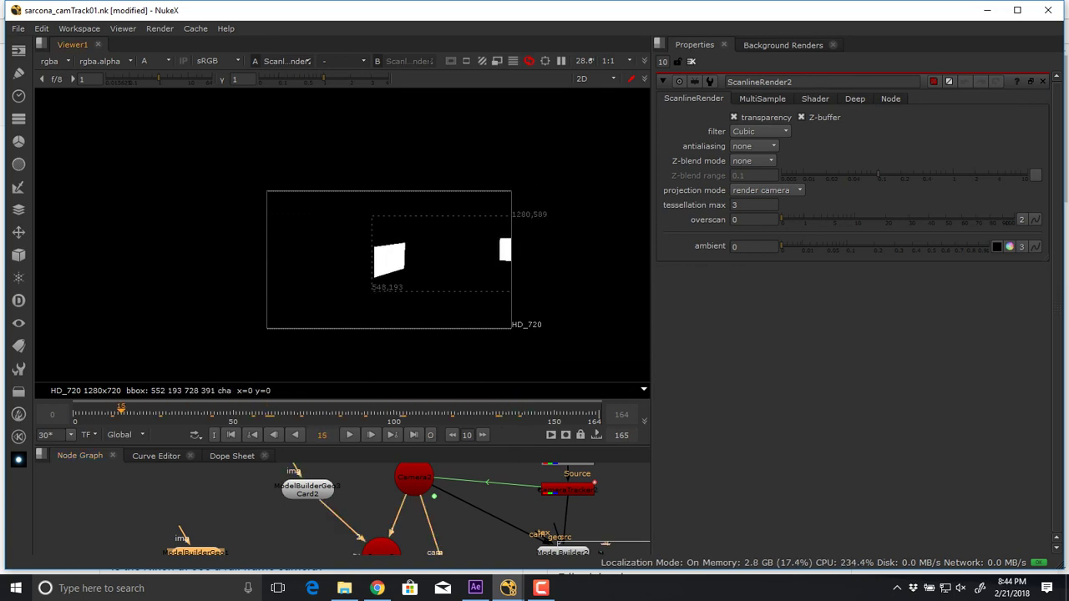
left_click_drag(377, 413, 102, 412)
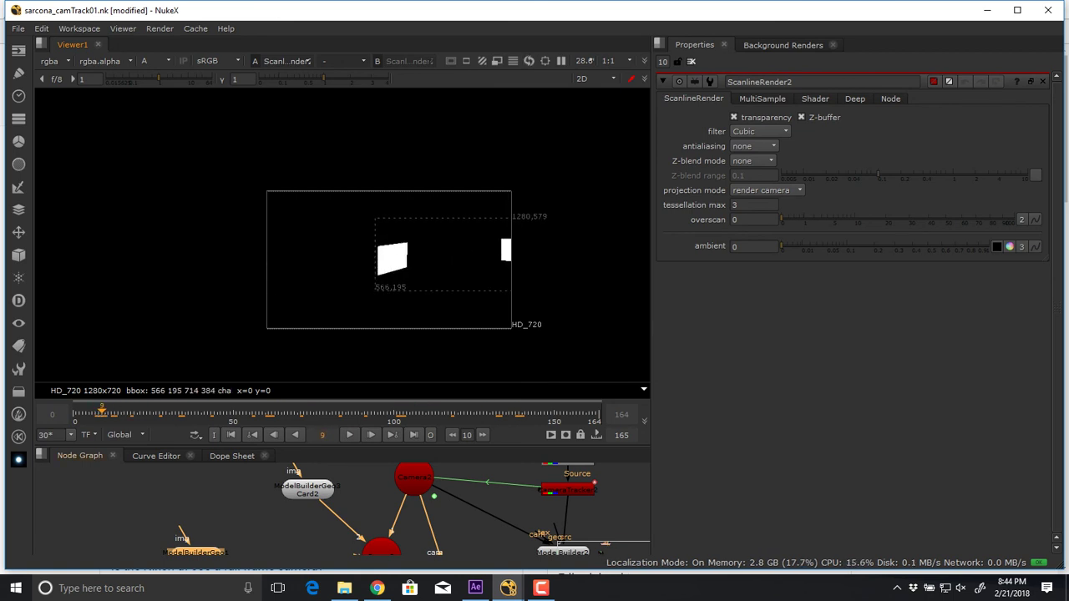
- Add a ColorBars node feeding the img inputs of the baked Card1 and Card2, and return the viewer to RGB
middle_click_drag(193, 508, 232, 492)
left_click(231, 492)
key("Tab")
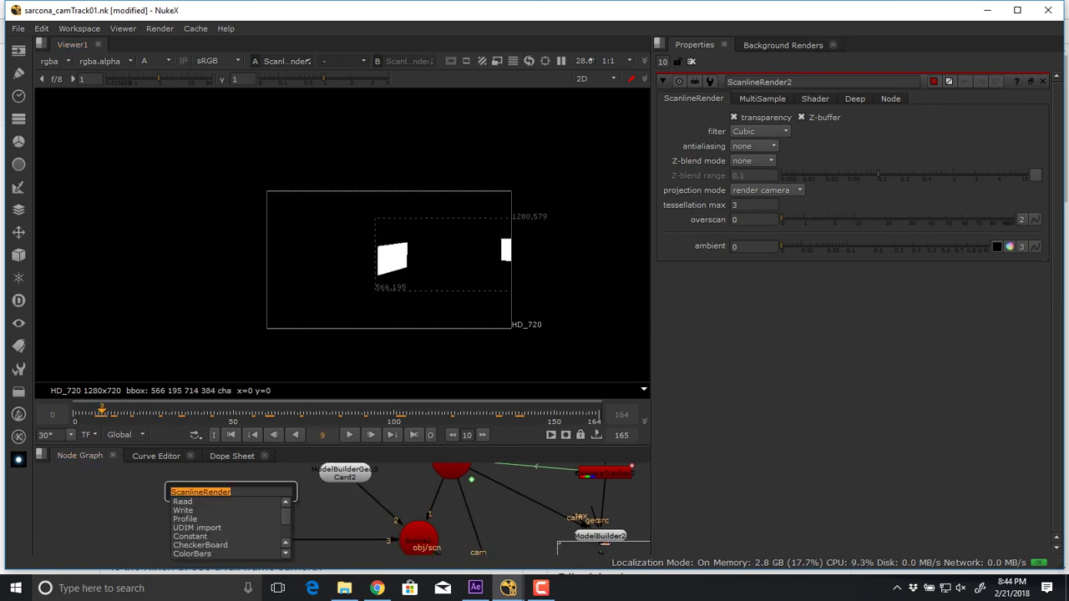
type("colo")
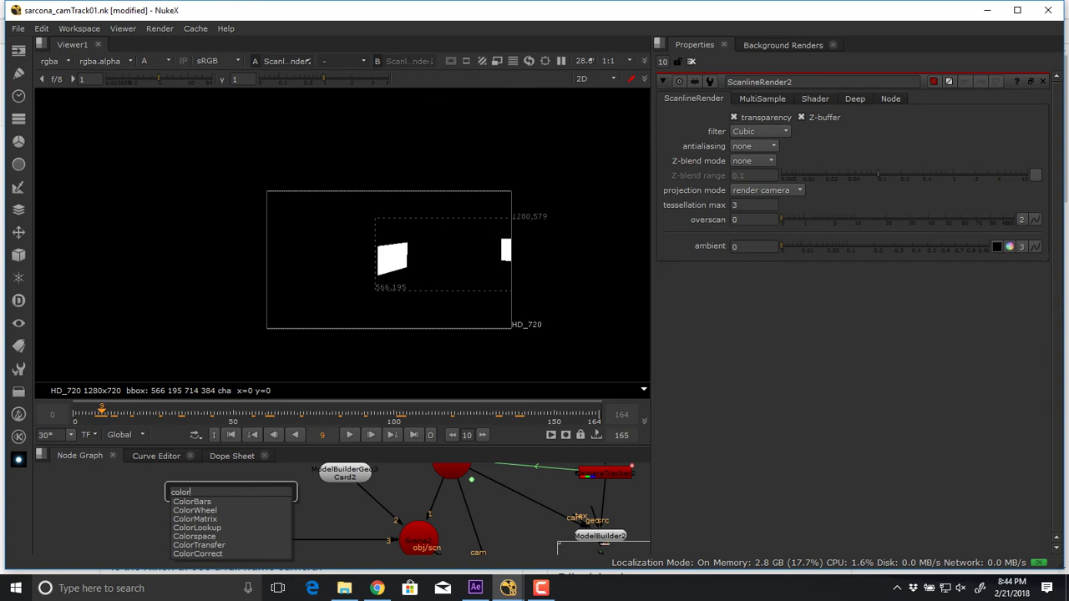
type("rs")
key("Escape")
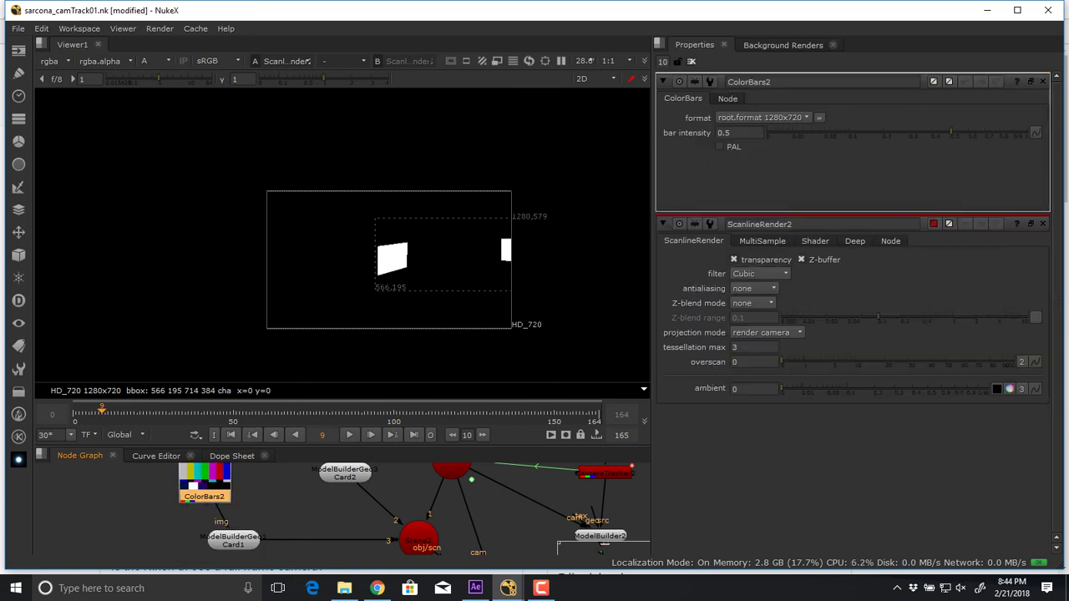
key("a")
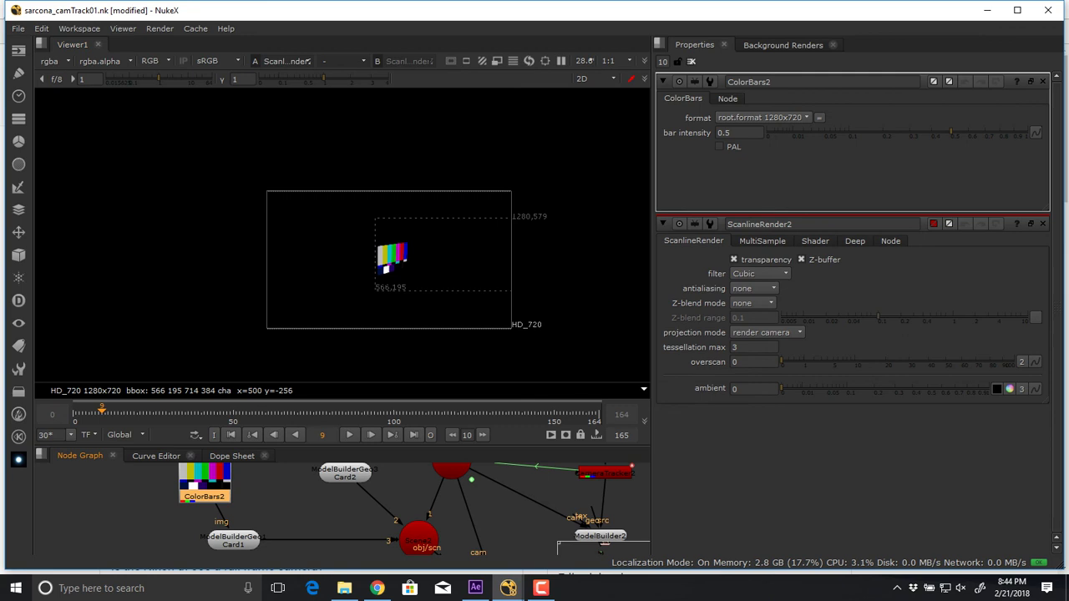
middle_click_drag(343, 497, 337, 540)
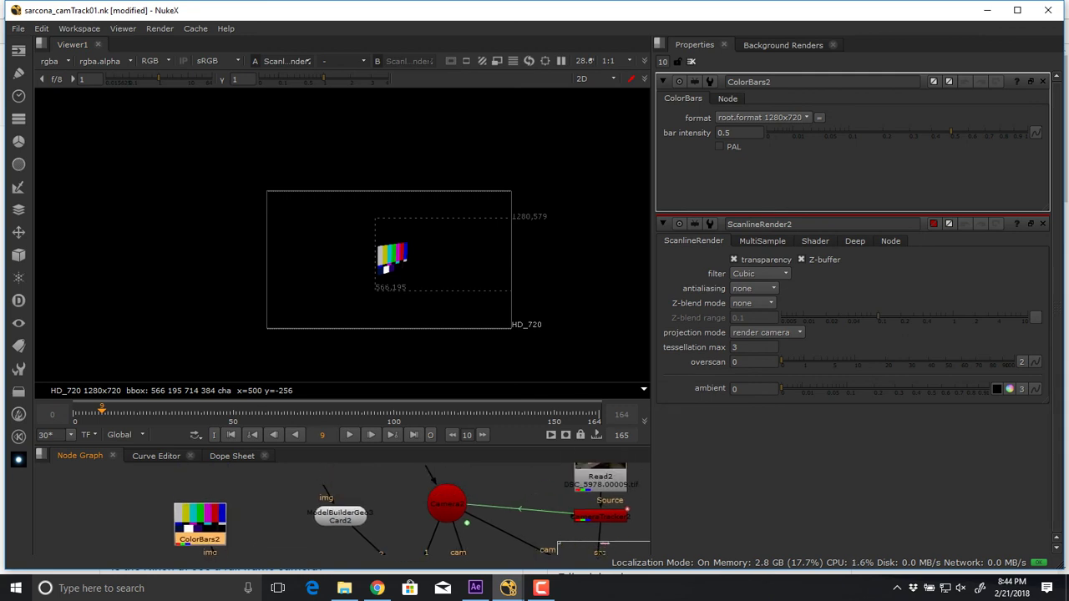
left_click_drag(324, 486, 210, 523)
- Move the Viewer node out of the way and add a Merge node with the ScanlineRender output as its A input
middle_click_drag(259, 530, 161, 474)
middle_click_drag(392, 534, 308, 476)
left_click(307, 529)
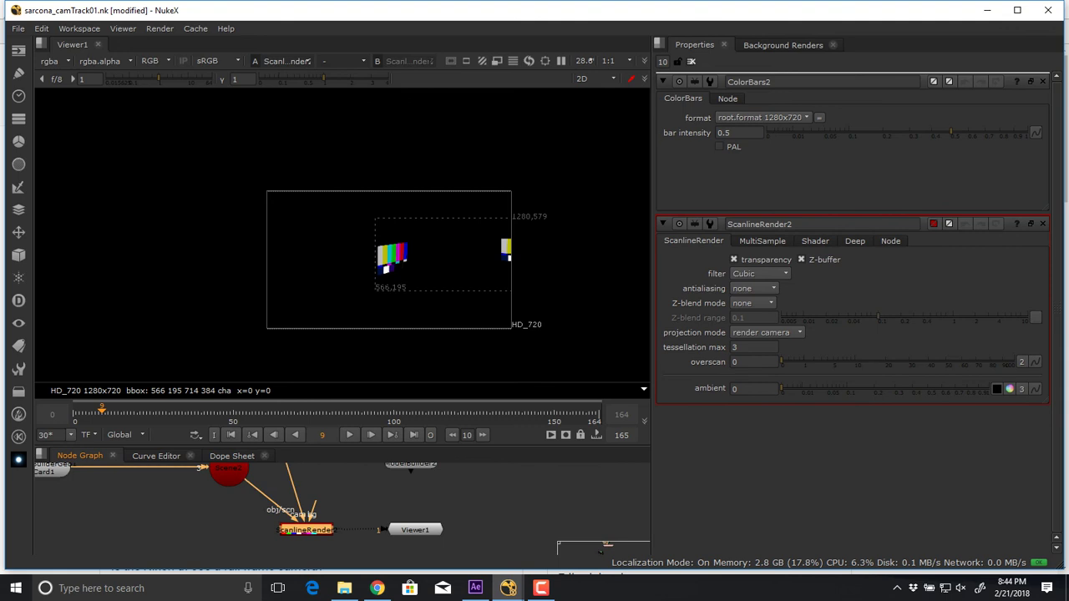
left_click_drag(306, 530, 298, 530)
left_click_drag(415, 529, 457, 559)
middle_click_drag(451, 517, 459, 530)
left_click_drag(301, 536, 302, 524)
key("m")
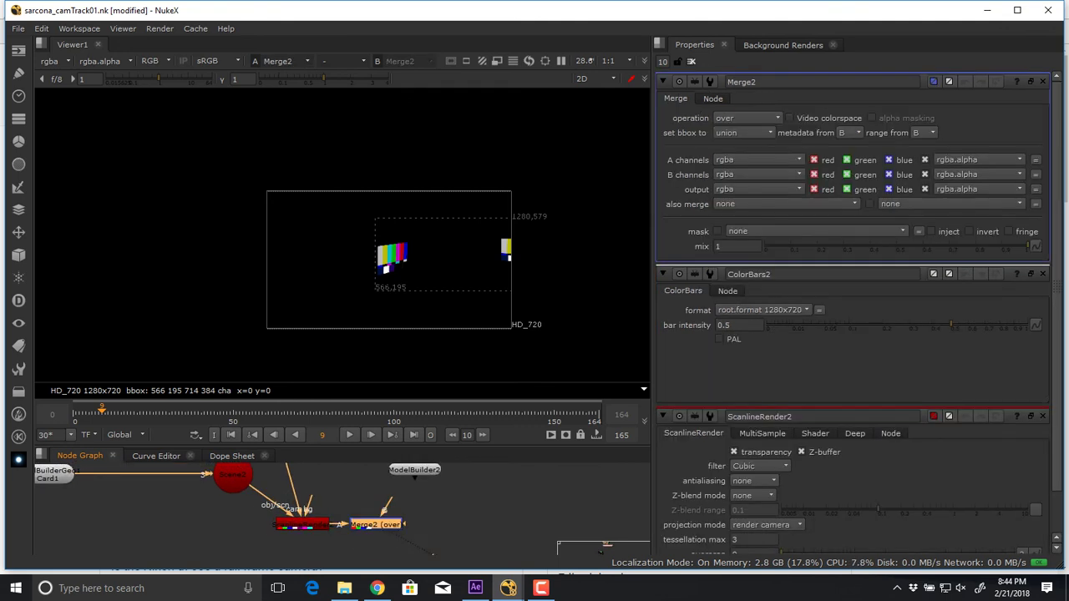
- Feed the room footage into the Merge node's B input and move the Merge farther from the ScanlineRender
left_click_drag(376, 524, 424, 472)
middle_click_drag(425, 477, 386, 474)
left_click_drag(387, 473, 462, 471)
middle_click_drag(417, 534, 391, 449)
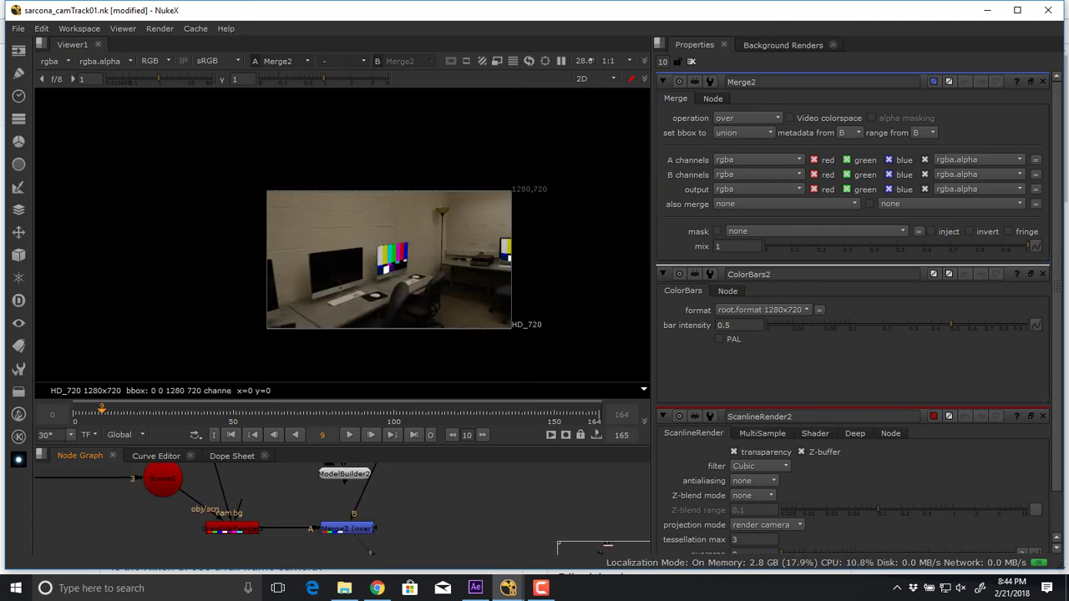
left_click_drag(346, 527, 427, 528)
- Play the composite from the first frame, stop at frame 34 and examine the colour bars on the monitor up close
key("space")
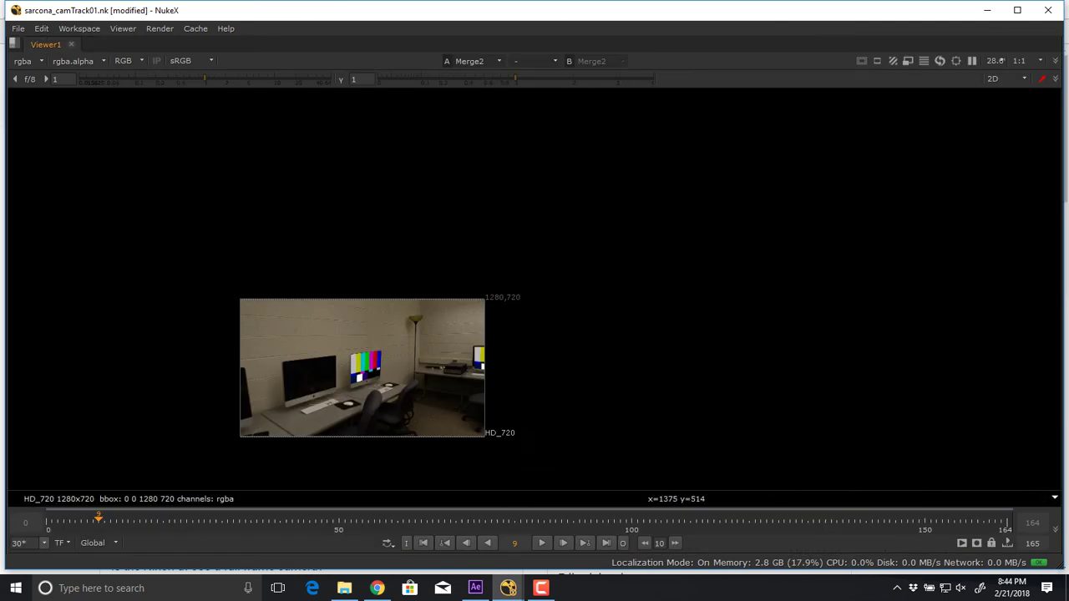
scroll(505, 346, "up", 3)
middle_click_drag(394, 396, 566, 286)
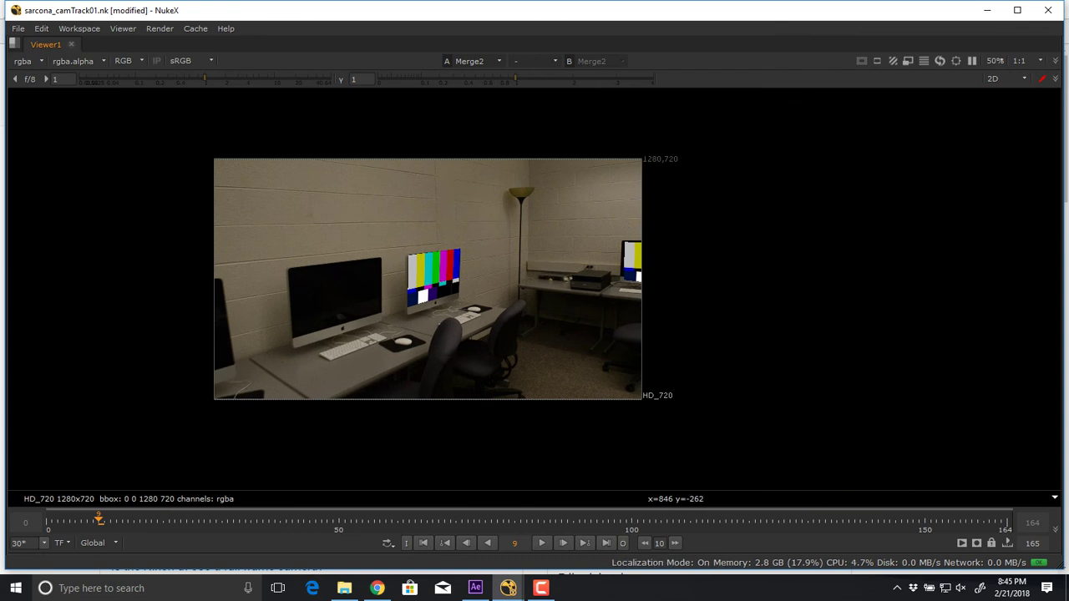
left_click(423, 543)
left_click(542, 542)
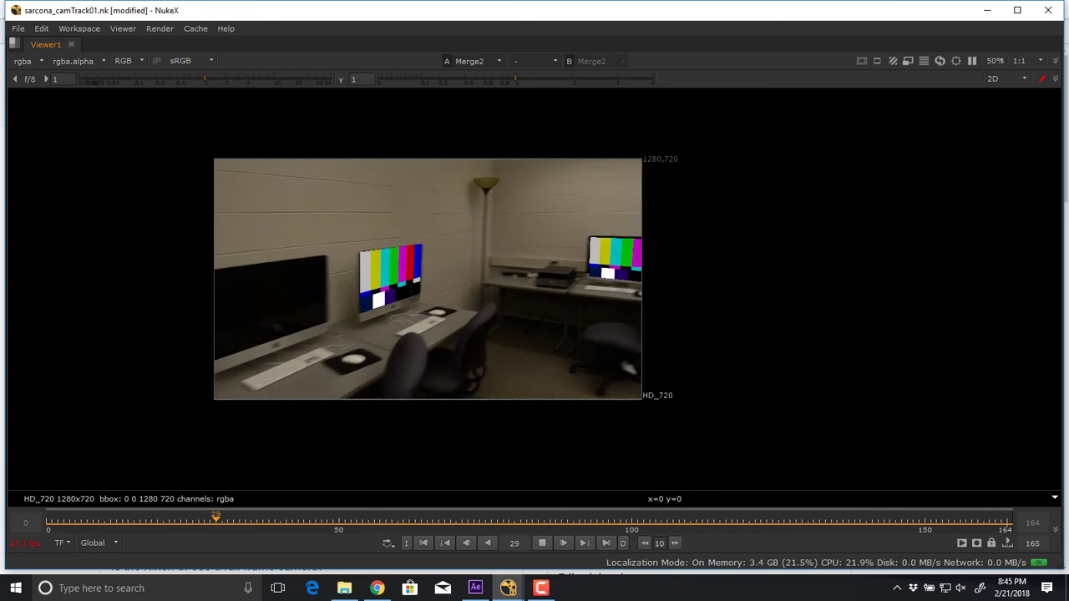
key("space")
scroll(387, 156, "up", 5)
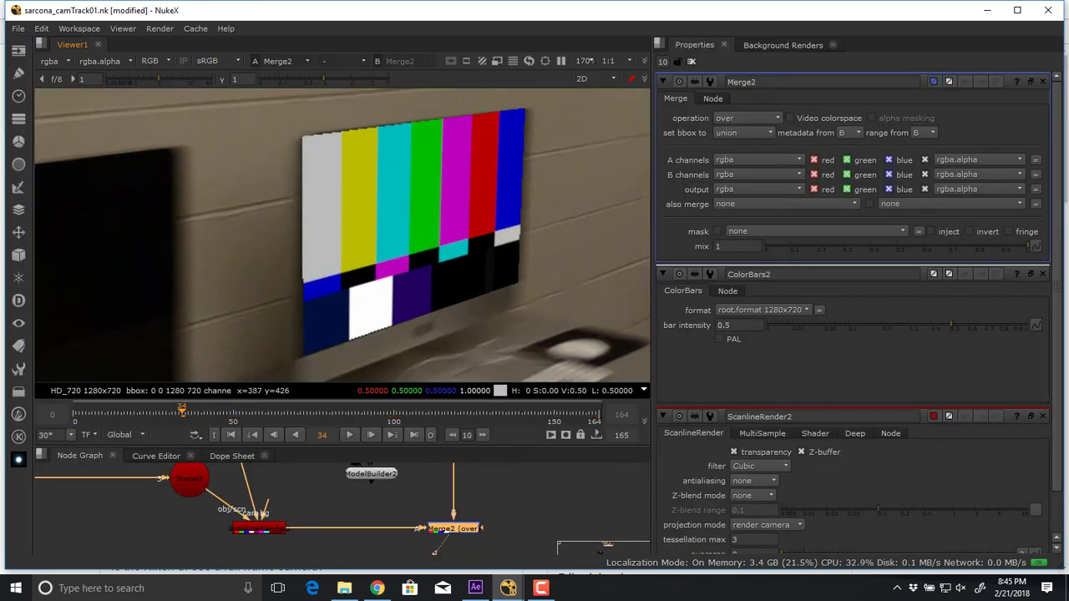
- Try 3 samples in the ScanlineRender's MultiSample settings and set the final sample count to 5
middle_click_drag(253, 511, 334, 511)
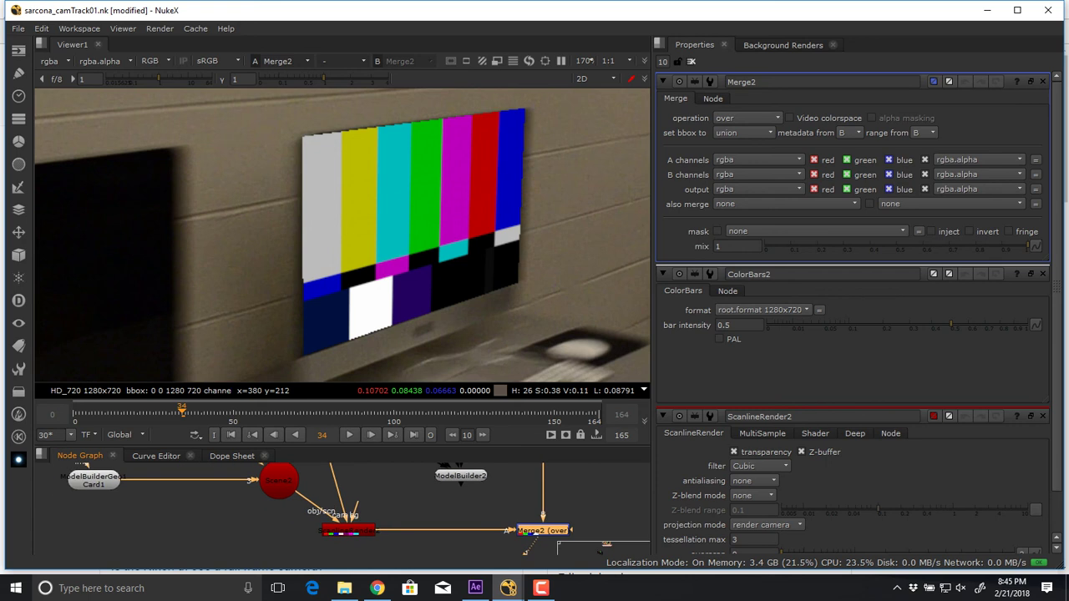
left_click_drag(331, 511, 343, 531)
double_click(343, 531)
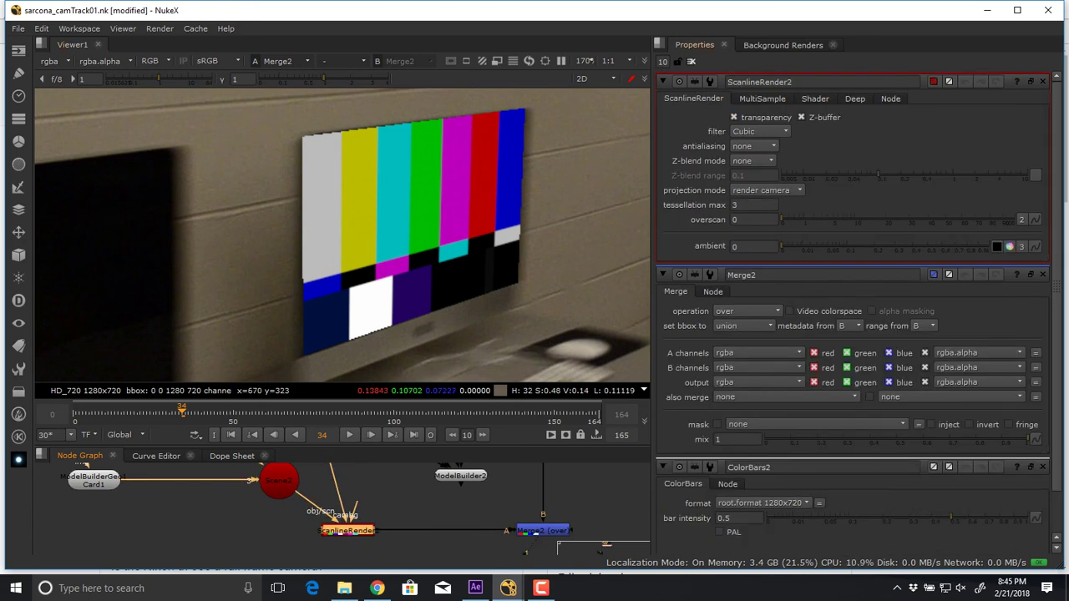
left_click(761, 99)
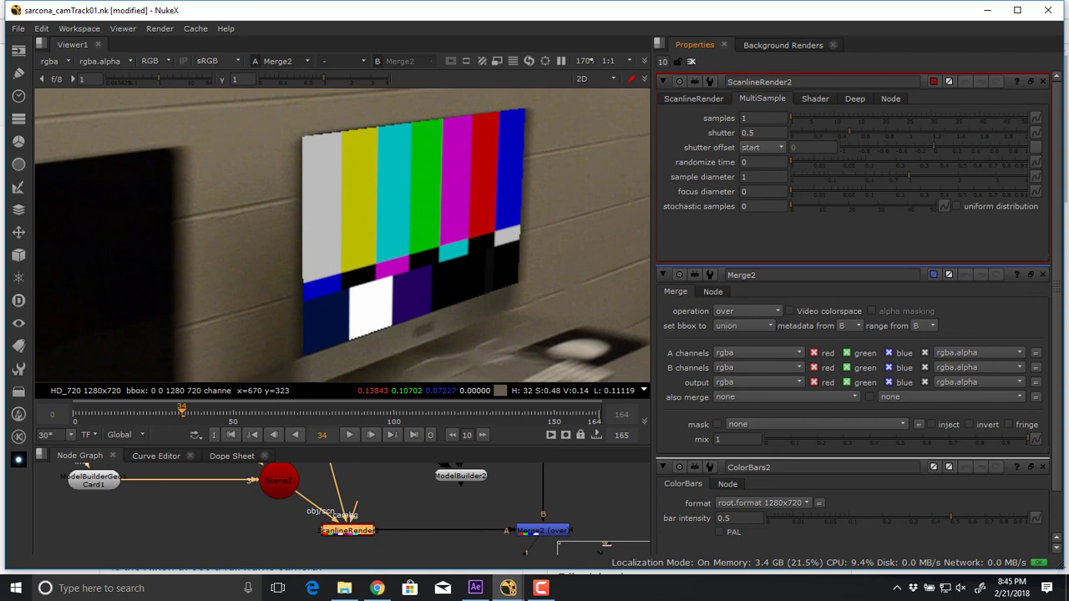
double_click(748, 118)
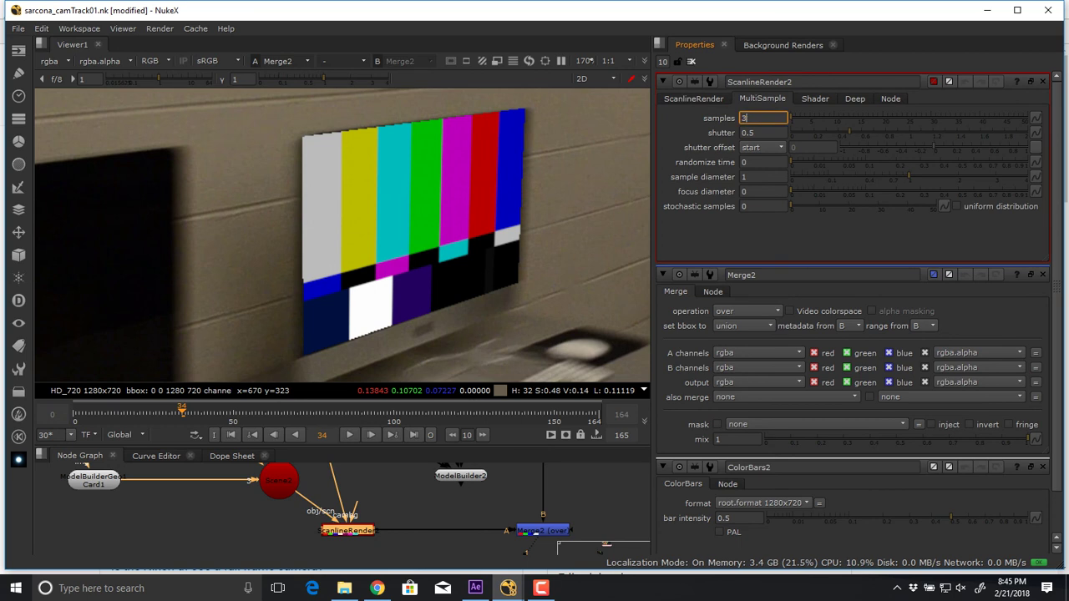
type("3")
key("Return")
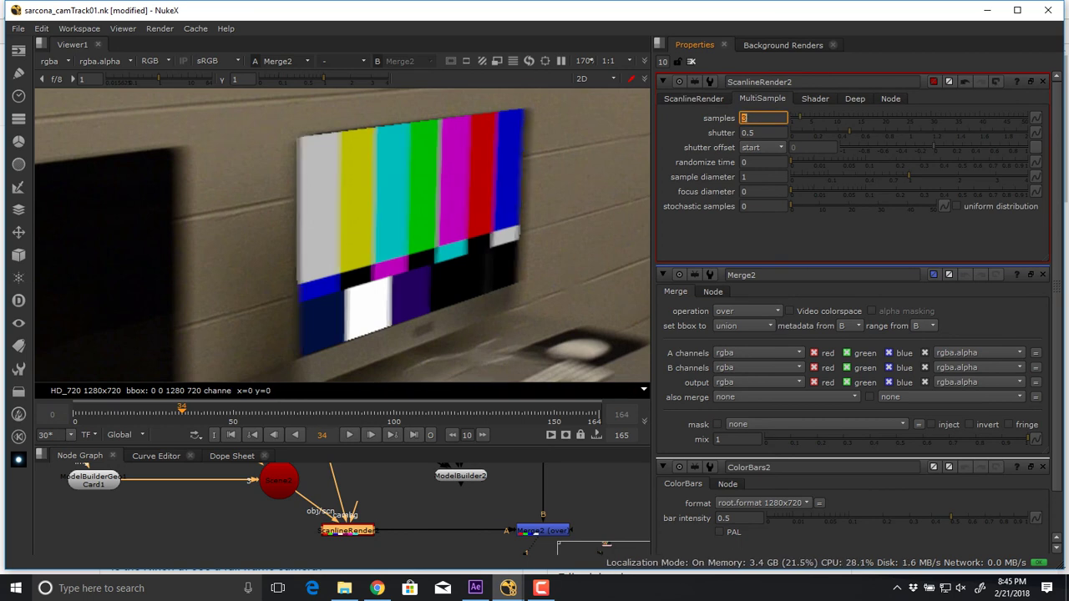
key("Return")
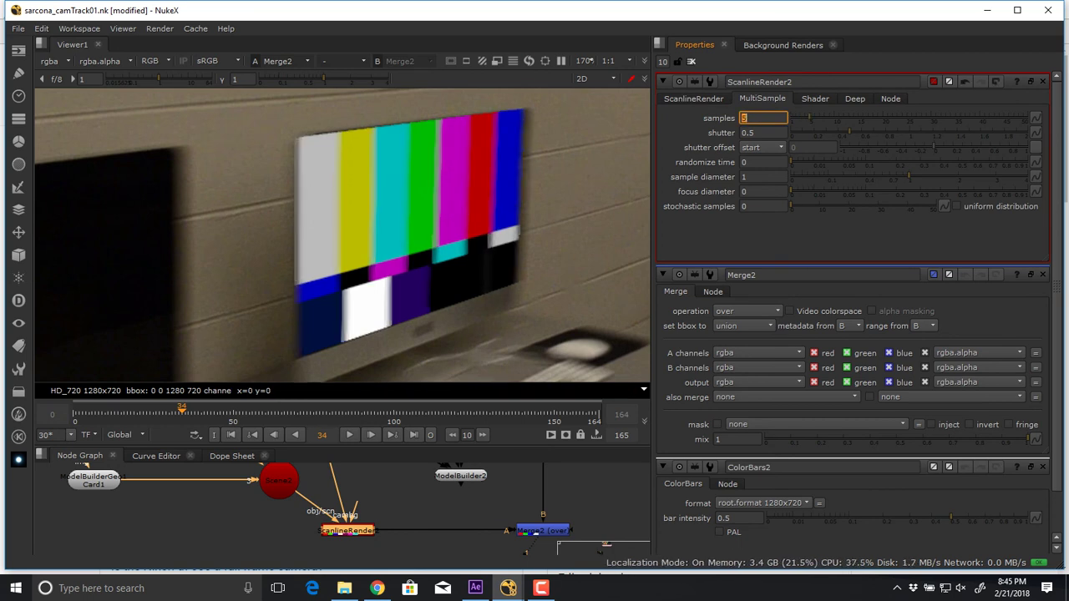
- Try longer shutter values on the ScanlineRender and set the shutter to 0.69 to match the footage's motion blur
left_click_drag(849, 133, 899, 132)
type("2")
key("Return")
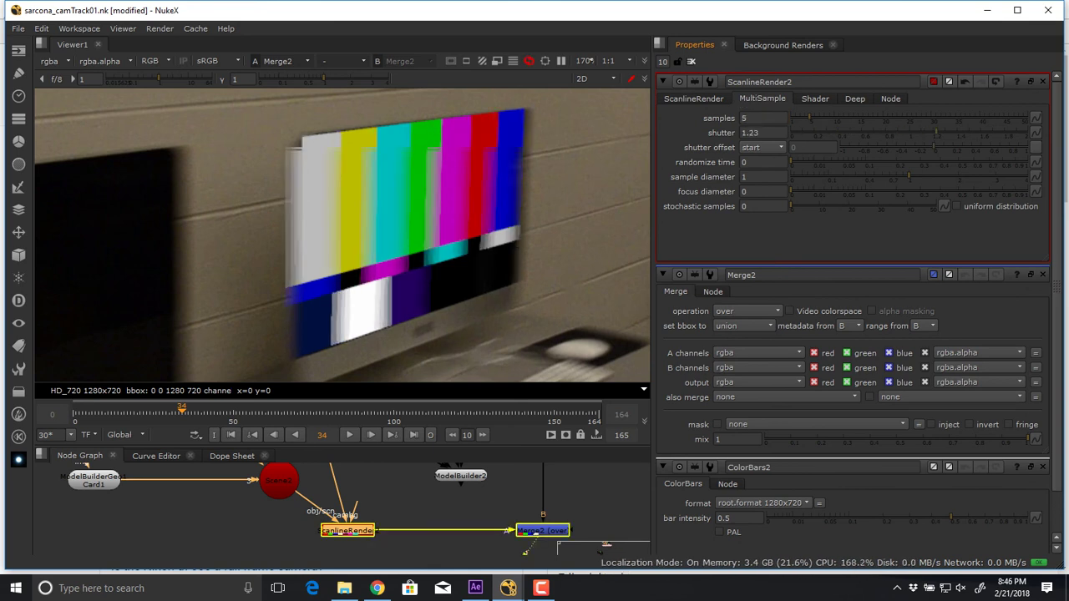
type("0.78")
key("Return")
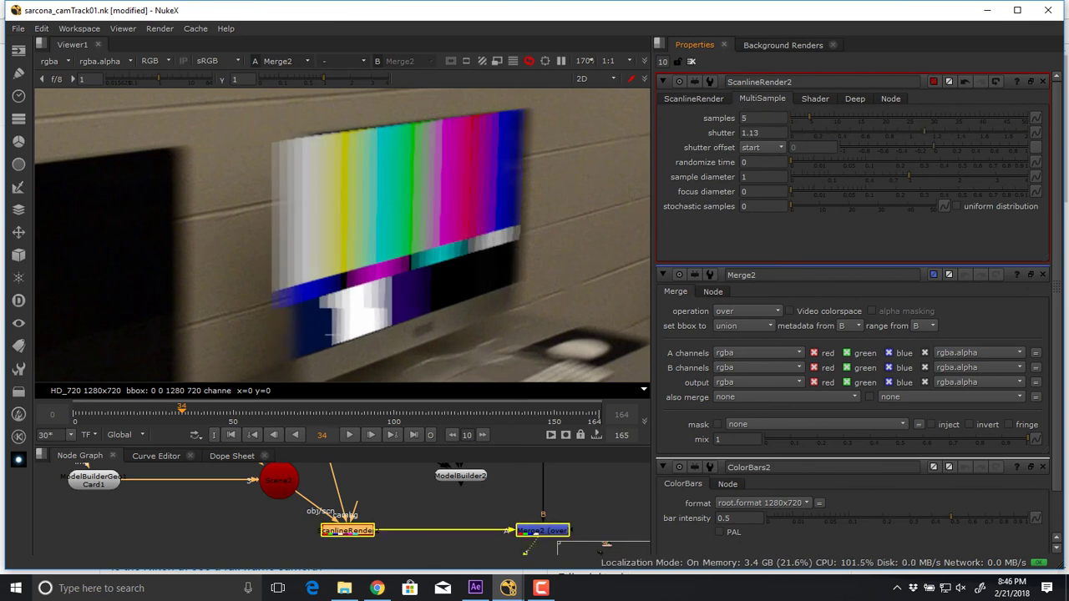
type("0.71")
key("Return")
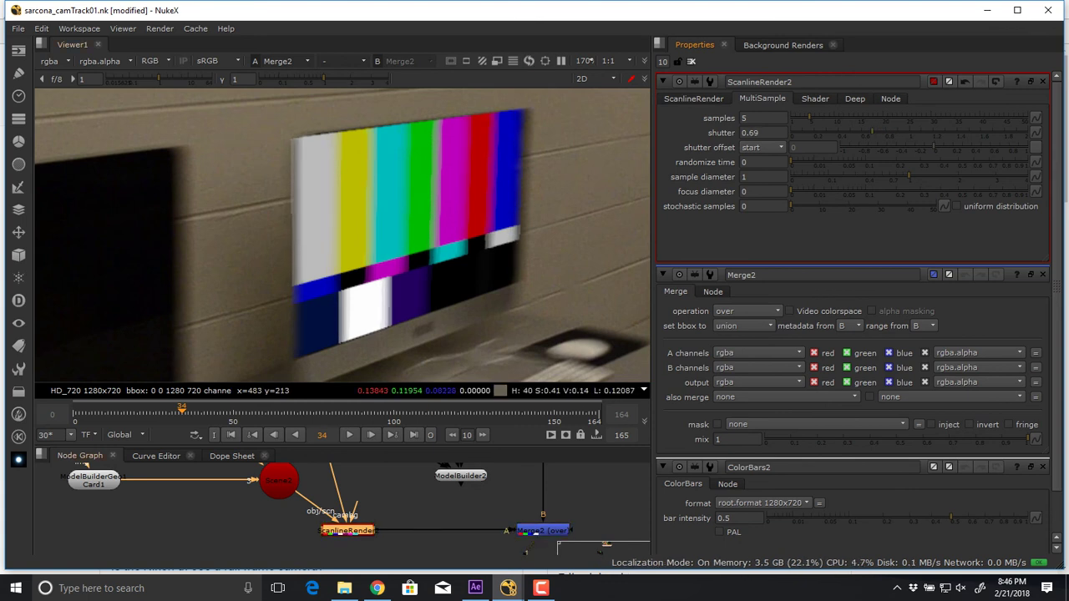
- Set the Merge operation to plus and examine the blended colour bars on the monitor up close
middle_click_drag(451, 506, 383, 504)
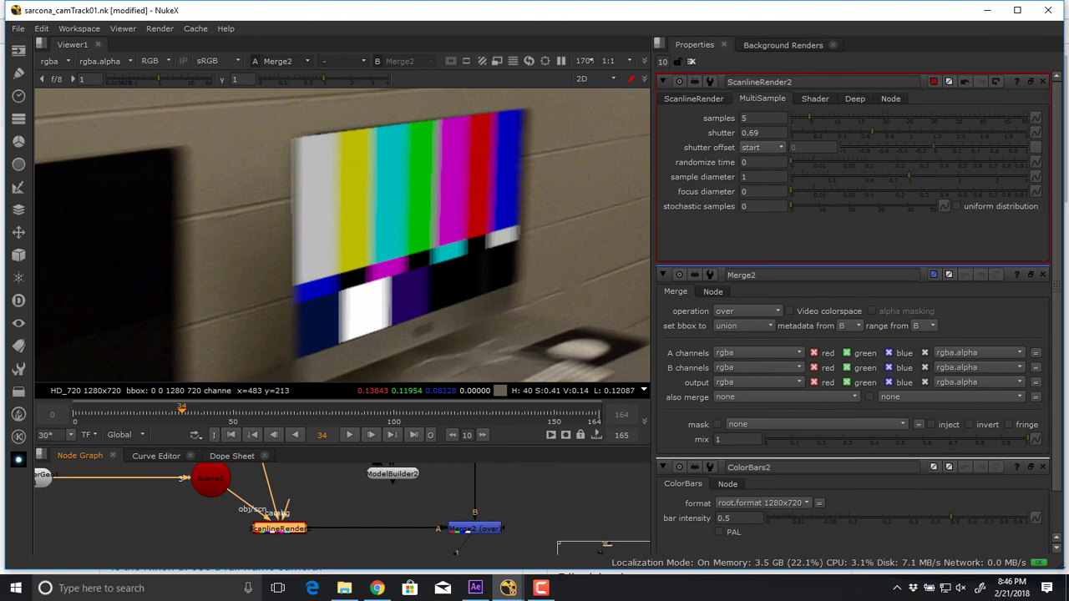
double_click(474, 529)
left_click(747, 117)
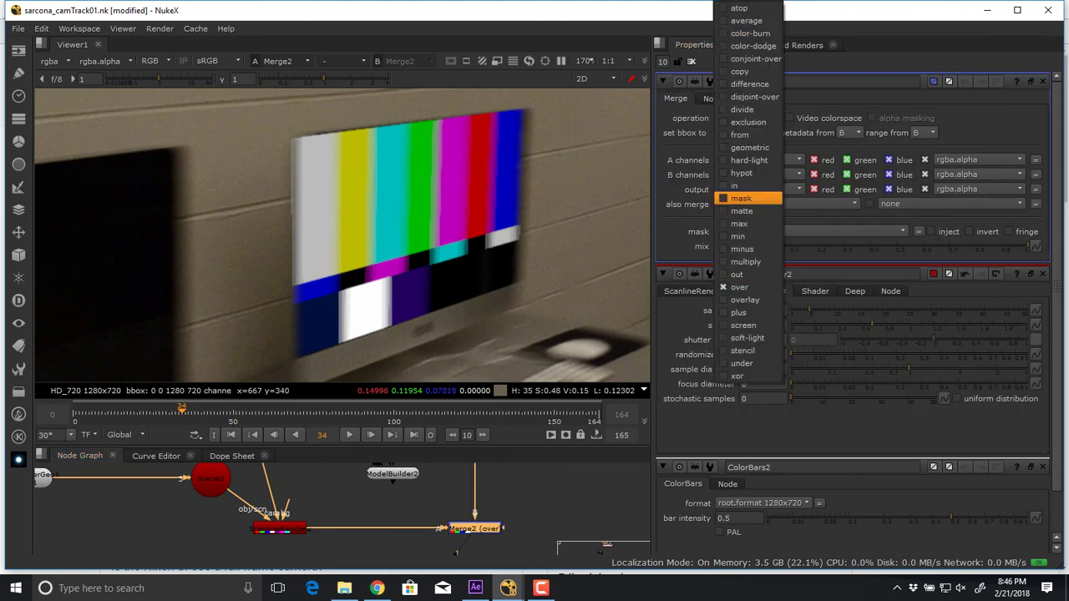
left_click(748, 311)
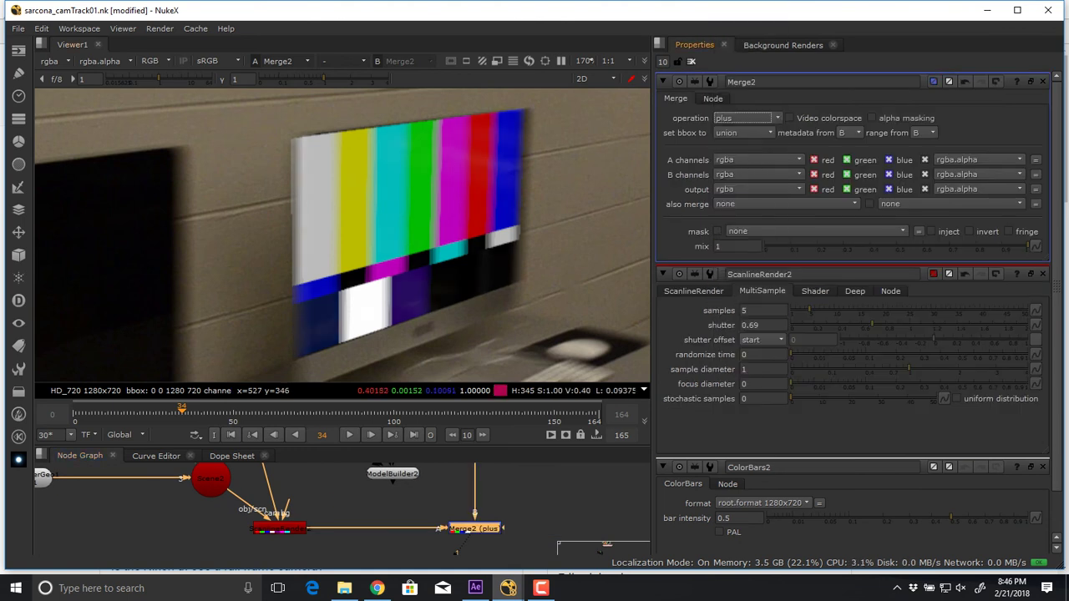
scroll(487, 219, "up", 3)
middle_click_drag(493, 216, 489, 313)
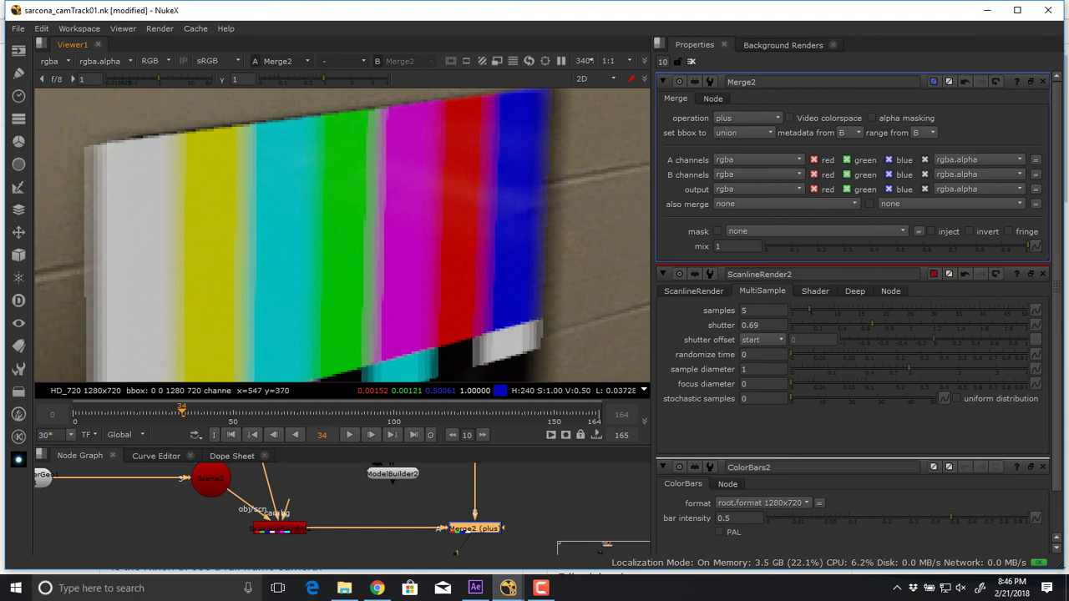
- Reduce the ScanlineRender's samples to 1 and examine the screen reflections in the colour bars at frame 32
left_click_drag(808, 310, 791, 310)
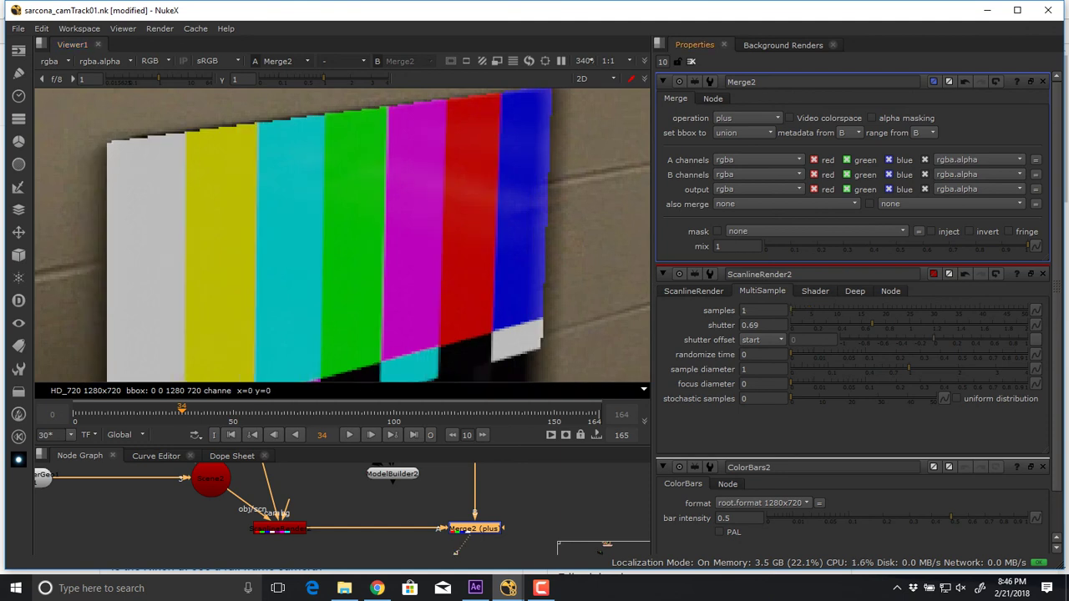
middle_click_drag(506, 314, 452, 255)
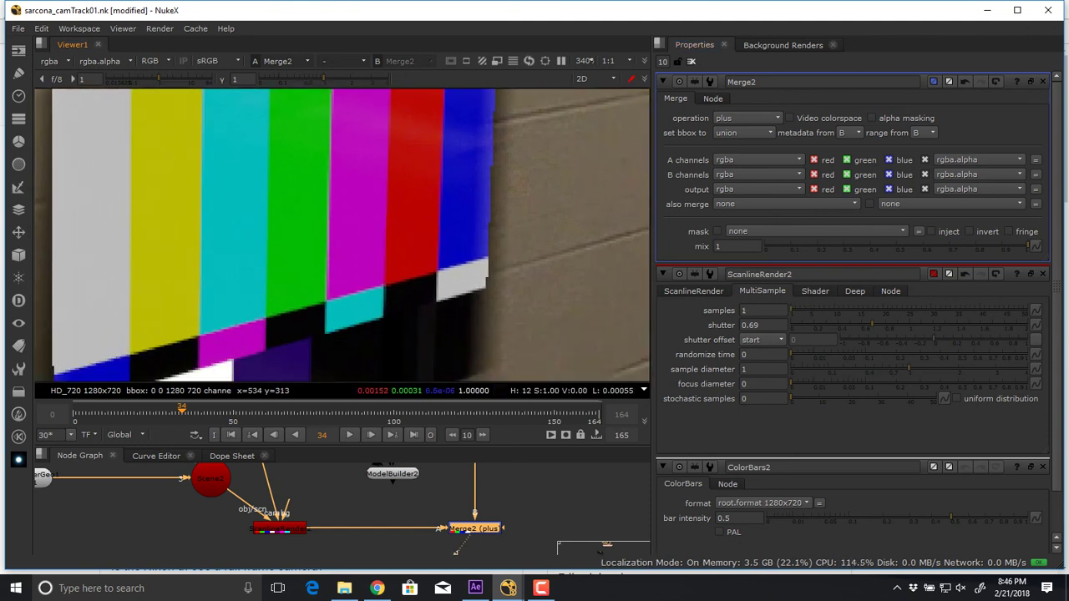
middle_click_drag(451, 328, 444, 228)
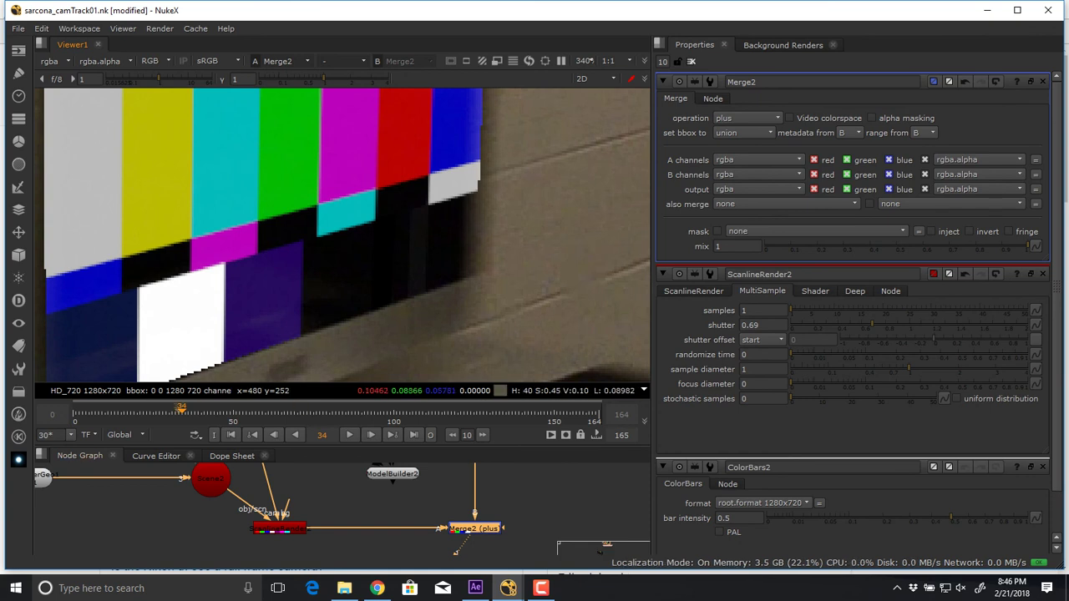
mouse_move(181, 412)
left_mouse_down()
mouse_move(166, 412)
mouse_move(201, 413)
mouse_move(175, 413)
left_mouse_up()
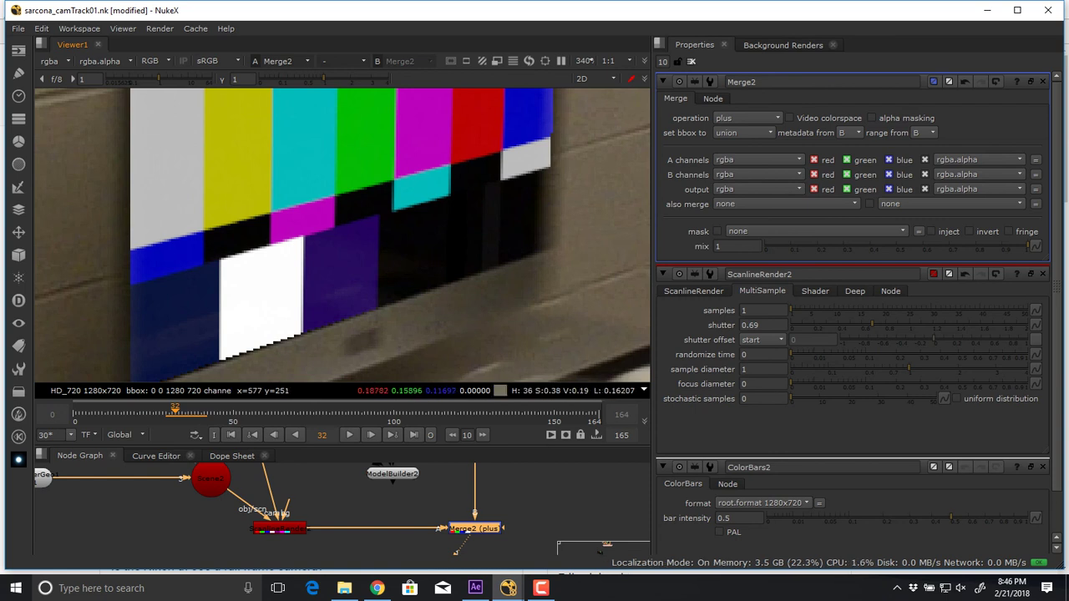
scroll(501, 242, "down", 10)
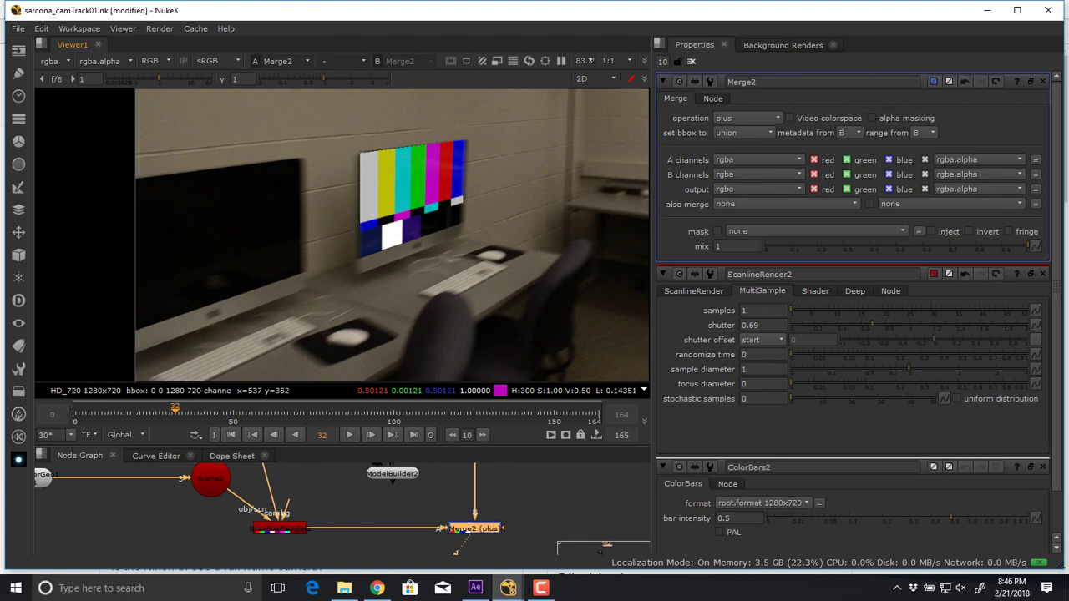
- In the maximized node graph, move the Read node up, with CameraTracker and ModelBuilder stacked below it and the Camera level with CameraTracker
middle_click_drag(334, 473, 381, 530)
key("space")
middle_click_drag(534, 317, 506, 362)
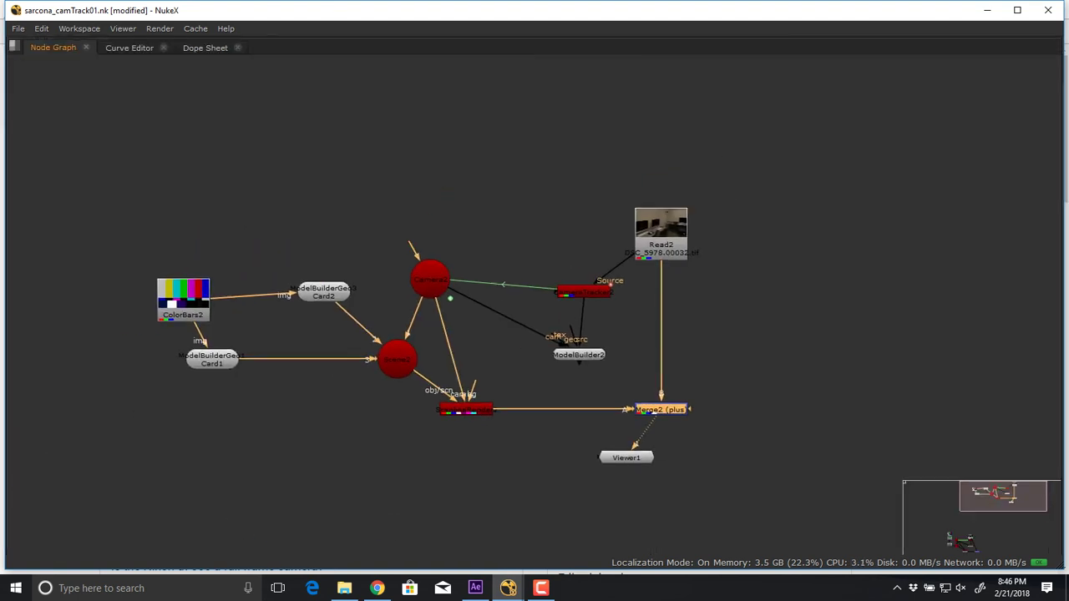
left_click_drag(661, 242, 667, 117)
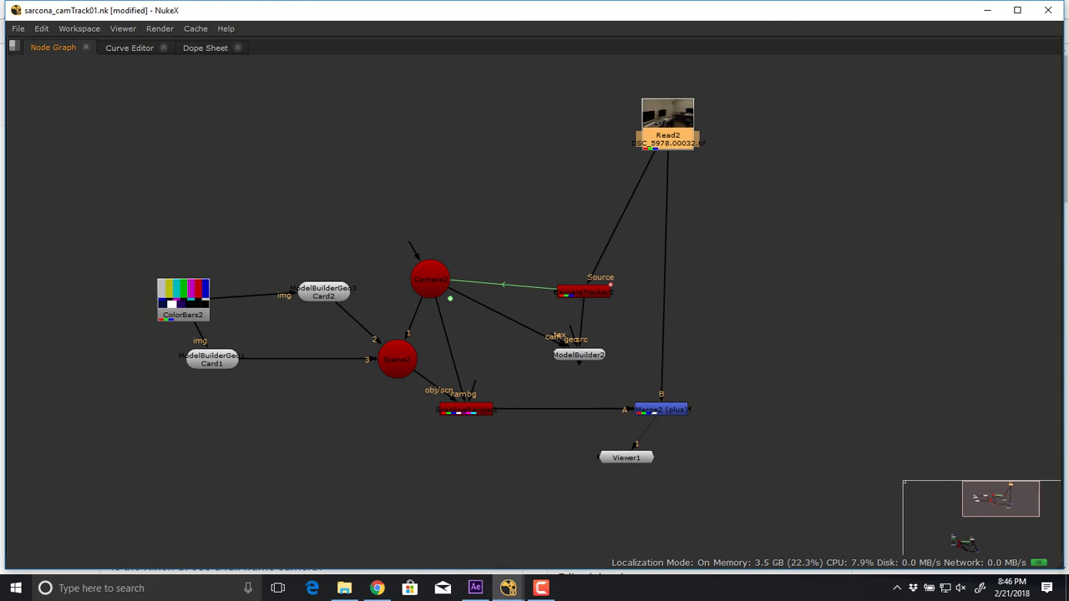
left_click_drag(583, 290, 616, 207)
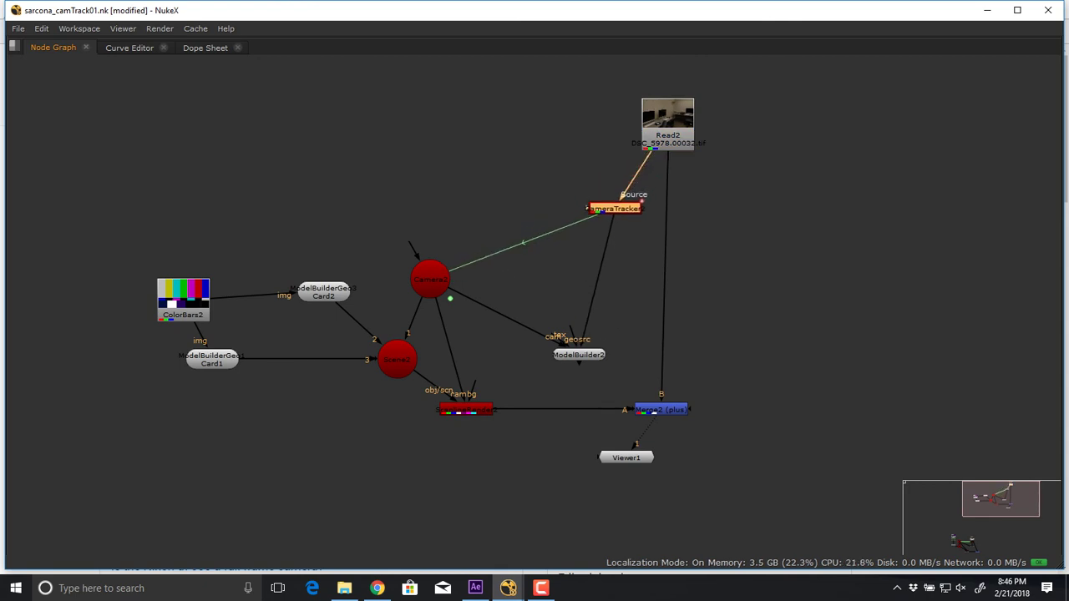
left_click_drag(579, 354, 615, 256)
left_click_drag(430, 278, 464, 190)
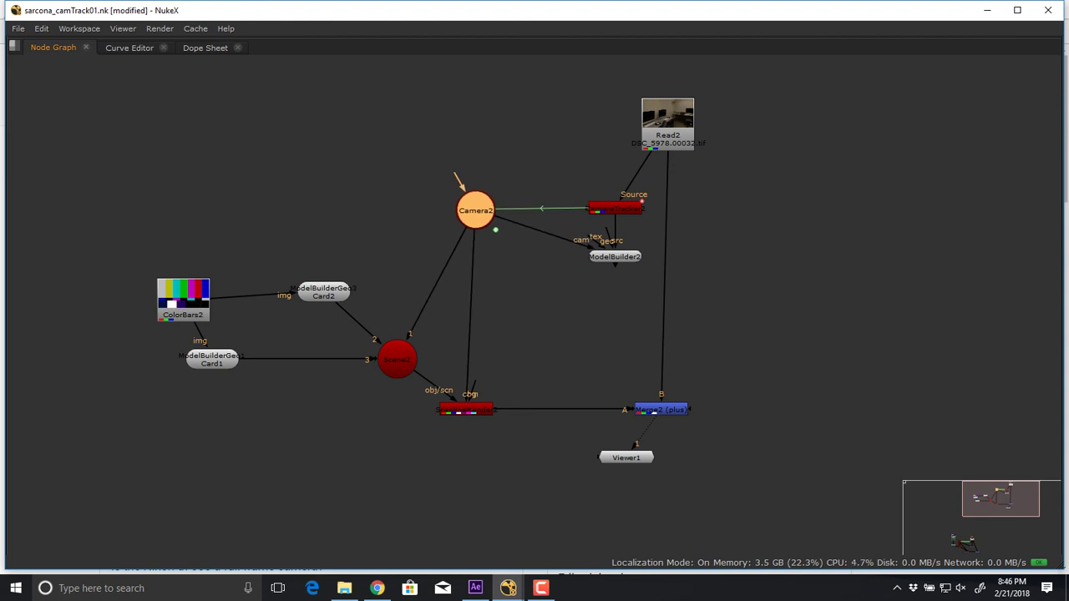
left_click(615, 208)
left_click(475, 209)
left_click_drag(614, 256, 615, 275)
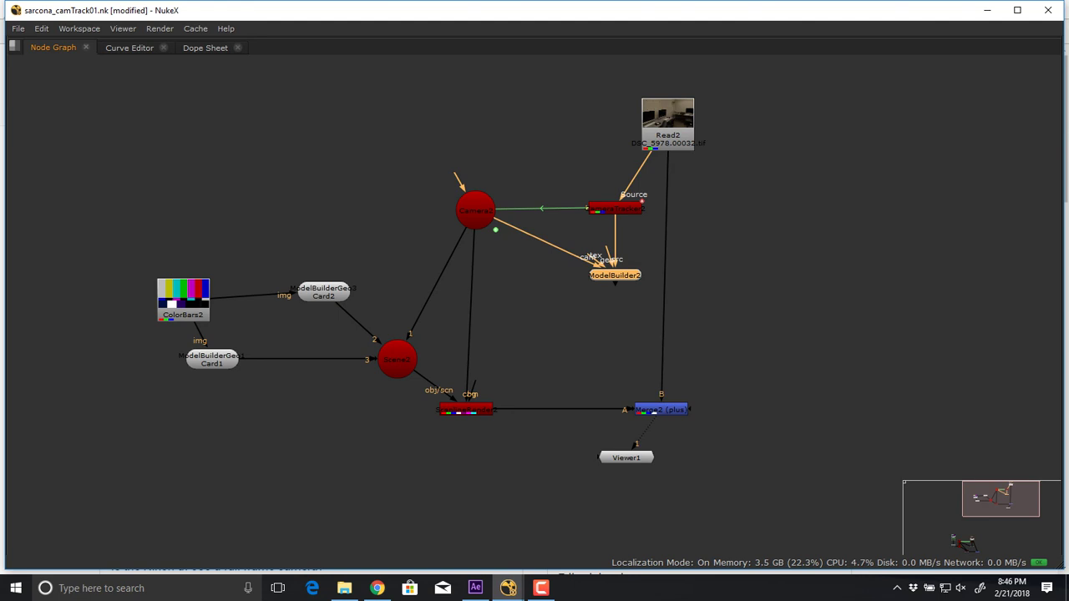
- Arrange the ColorBars above its two cards, with the Scene and ScanlineRender nodes stacked beneath them
left_click(324, 292)
left_click(198, 370, "ctrl")
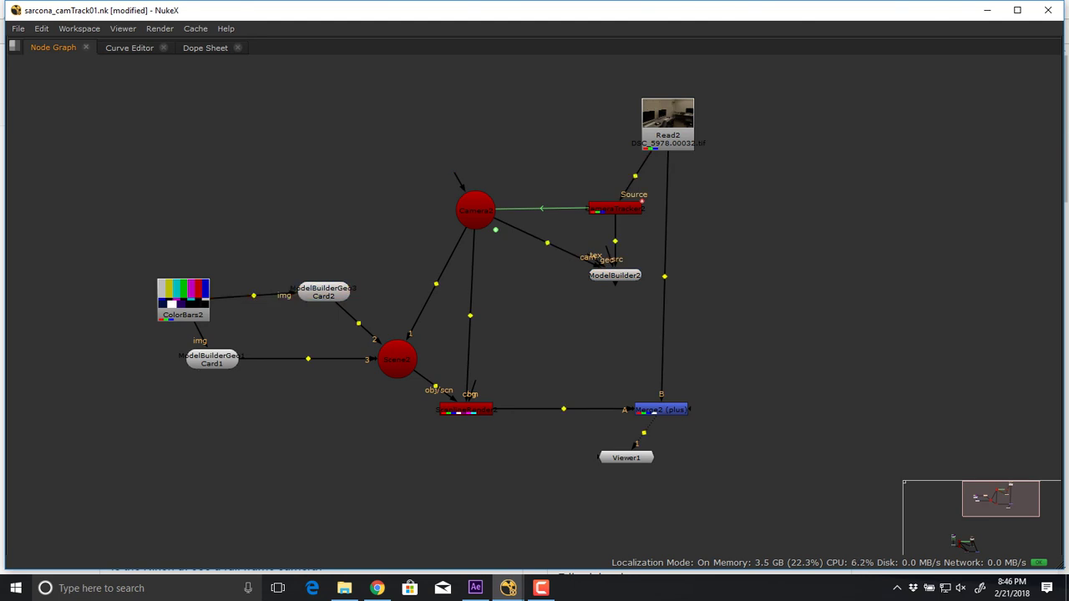
left_click(212, 359, "ctrl")
left_click_drag(184, 302, 263, 182)
left_click_drag(324, 291, 306, 269)
left_click_drag(212, 359, 222, 287)
left_click_drag(397, 359, 281, 375)
left_click_drag(466, 409, 281, 464)
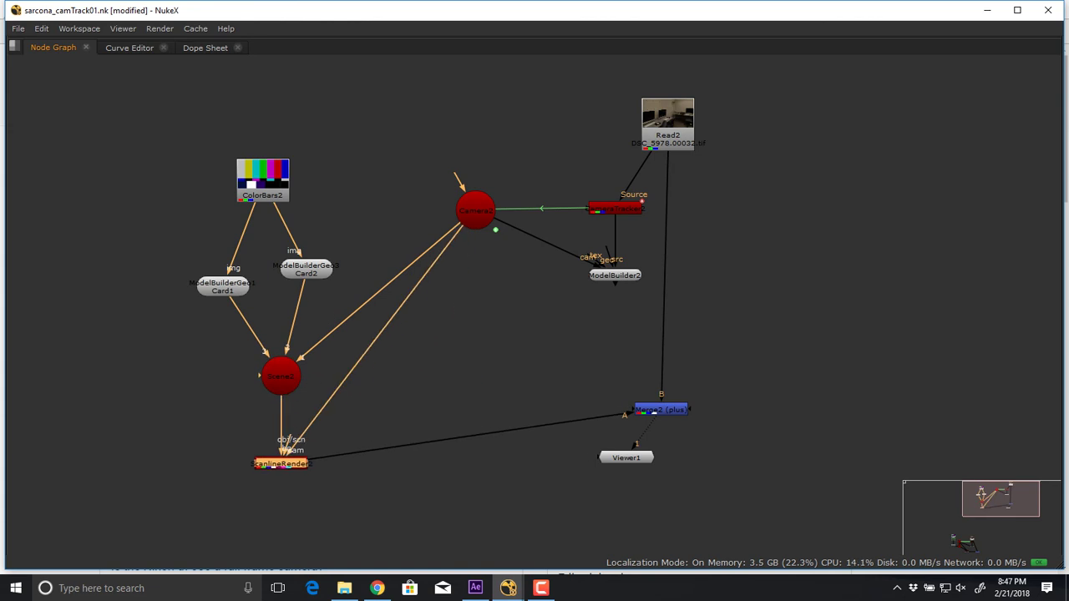
- Align the Merge and Viewer nodes vertically under the Read node, with the Merge near the ScanlineRender's level, and restore the full layout
mouse_move(662, 409)
left_mouse_down()
mouse_move(652, 418)
mouse_move(668, 419)
left_mouse_up()
left_click_drag(627, 457, 667, 528)
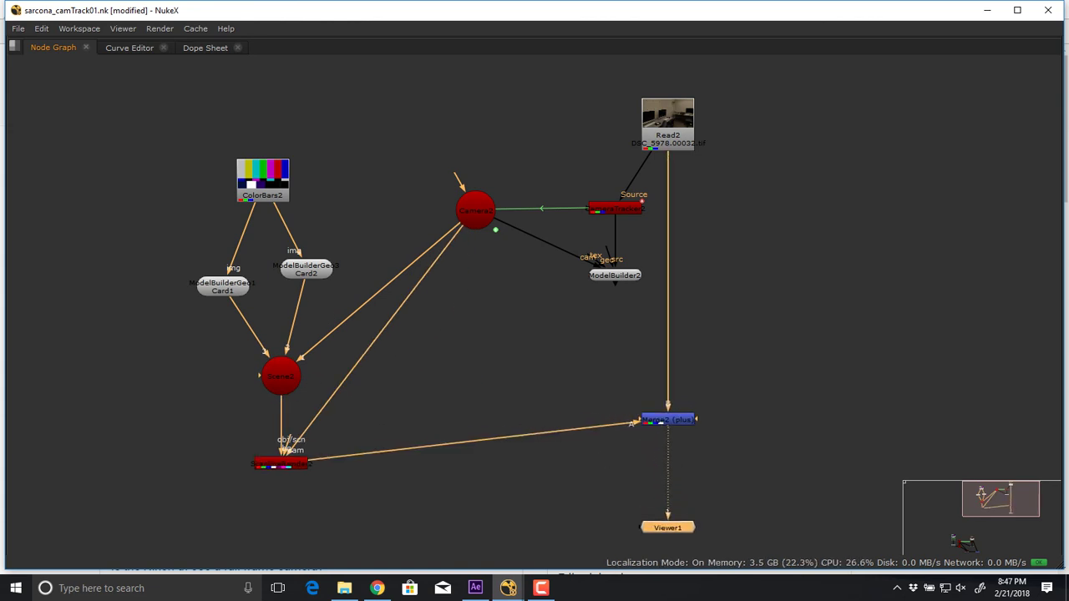
left_click_drag(664, 420, 668, 473)
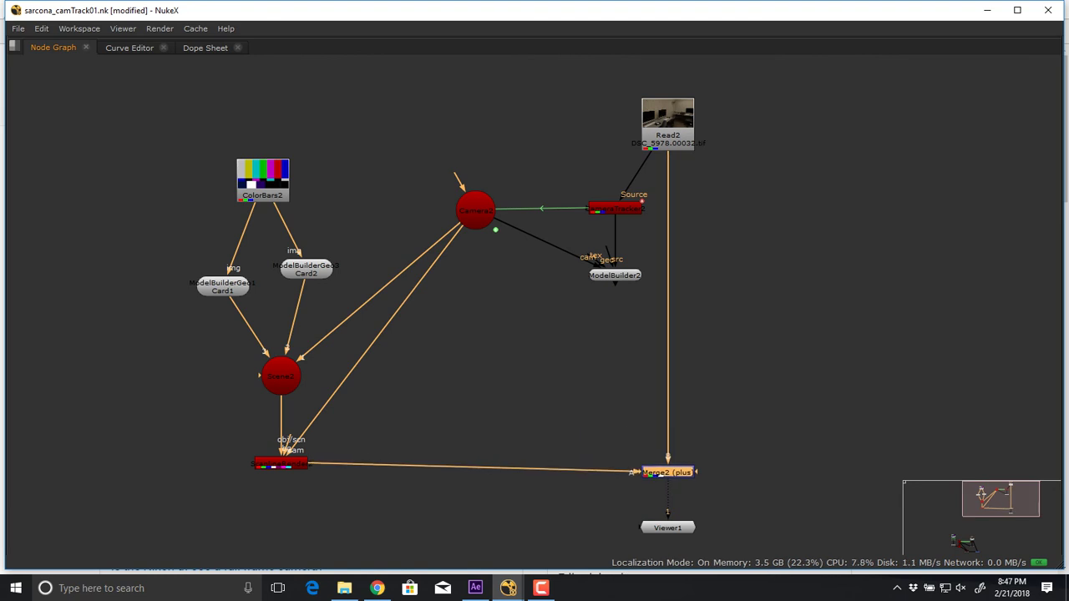
key("space")
- Load the DSC_5978 sequence in a new Read node, feed it into Card1's img input and play the composite
scroll(429, 496, "down", 3)
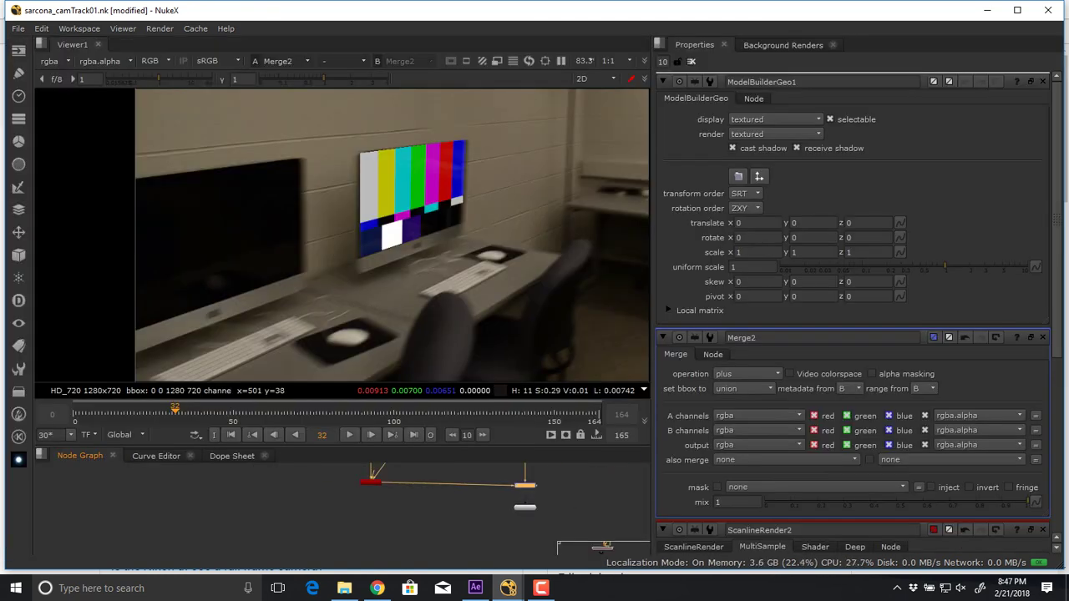
middle_click_drag(427, 472, 432, 559)
middle_click_drag(372, 480, 370, 511)
scroll(370, 511, "up", 3)
left_click_drag(364, 475, 352, 474)
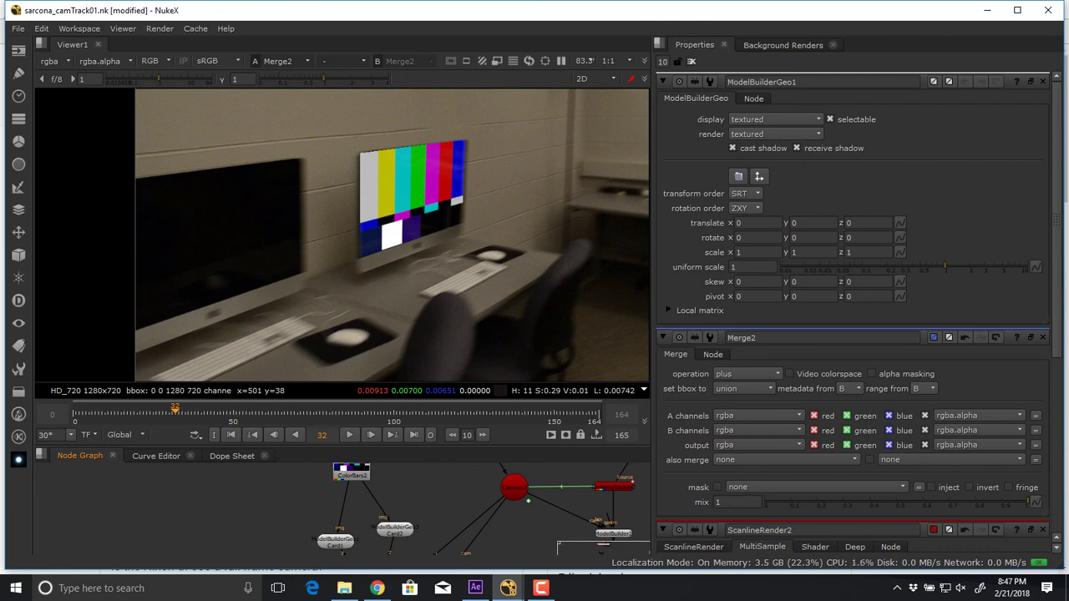
key("r")
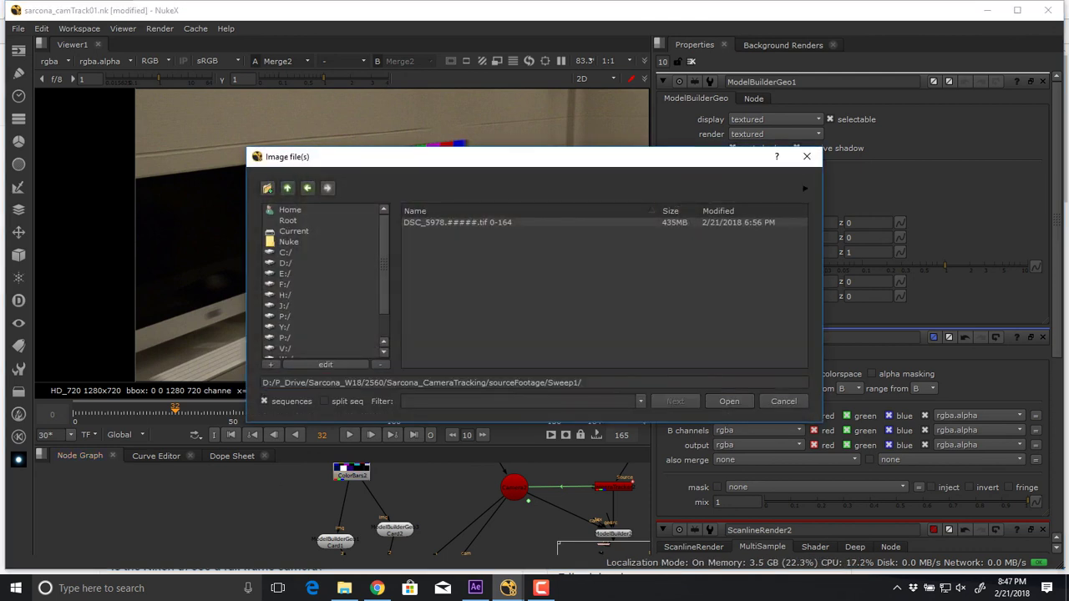
double_click(443, 223)
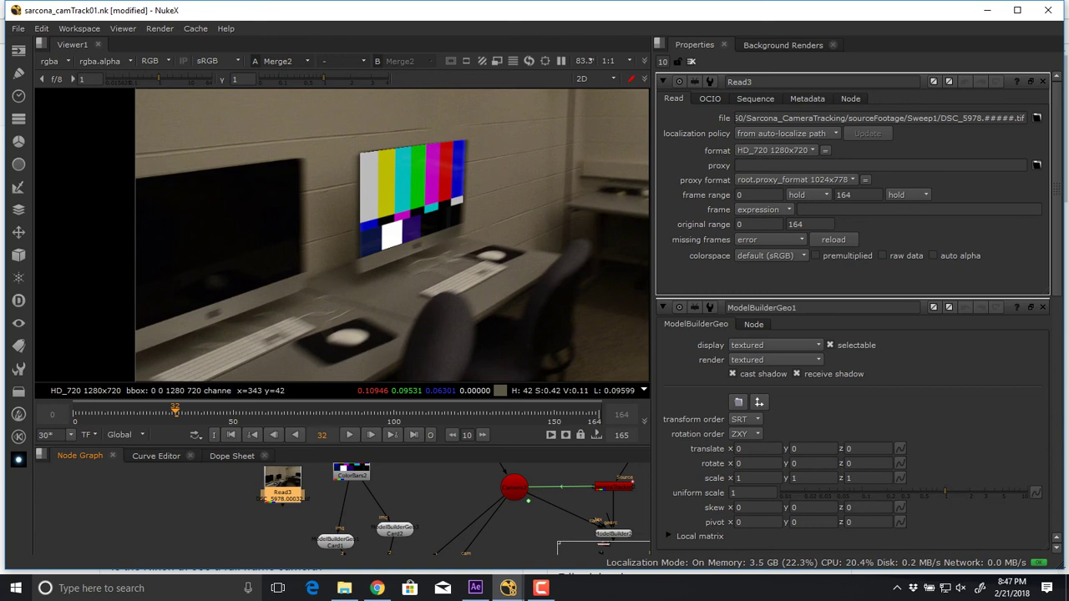
left_click_drag(267, 483, 269, 486)
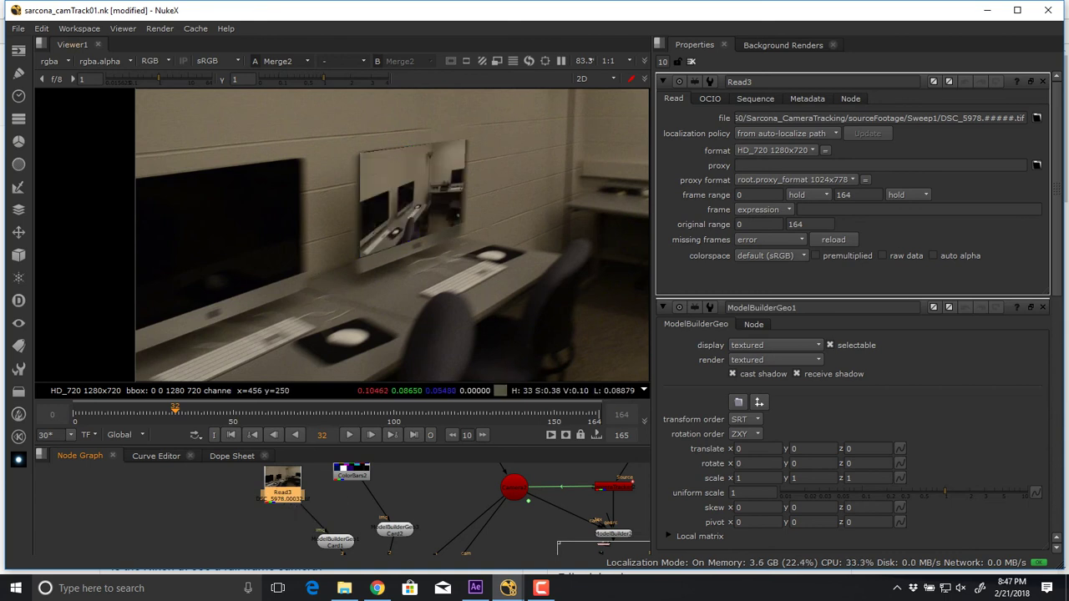
key("l")
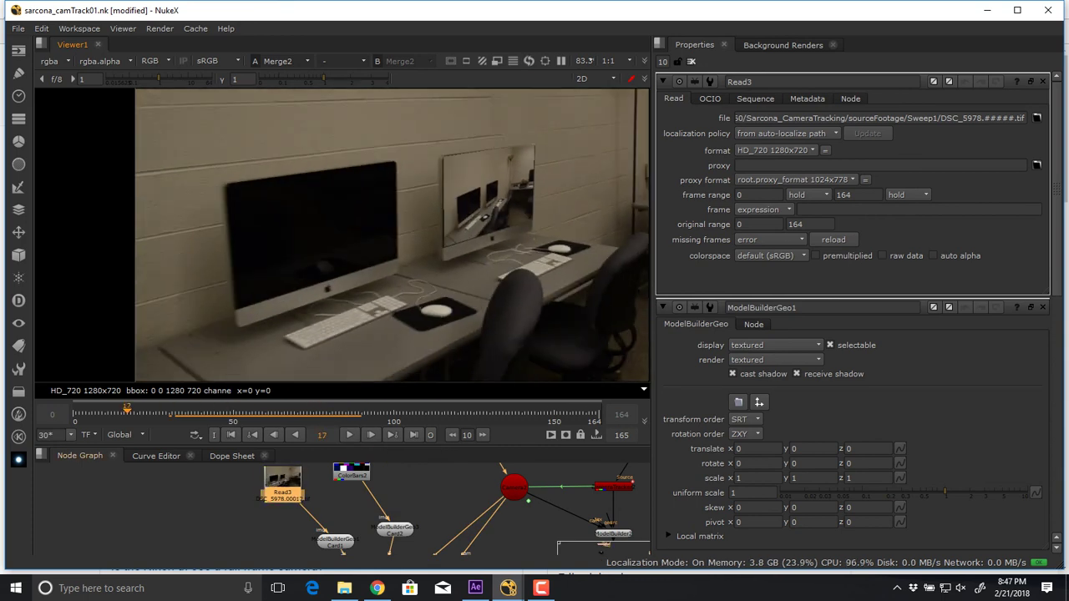
- Delete the new Read node, reconnect Card1's img input to the ColorBars and check both monitors in the composite
key("Delete")
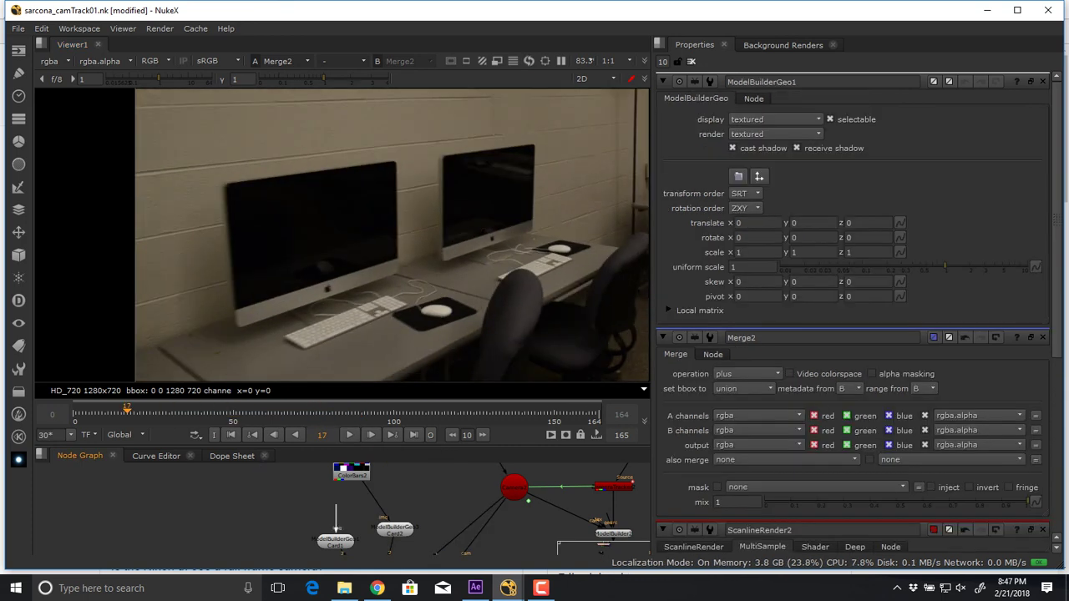
left_click_drag(336, 510, 348, 472)
scroll(436, 274, "down", 3)
middle_click_drag(514, 233, 421, 291)
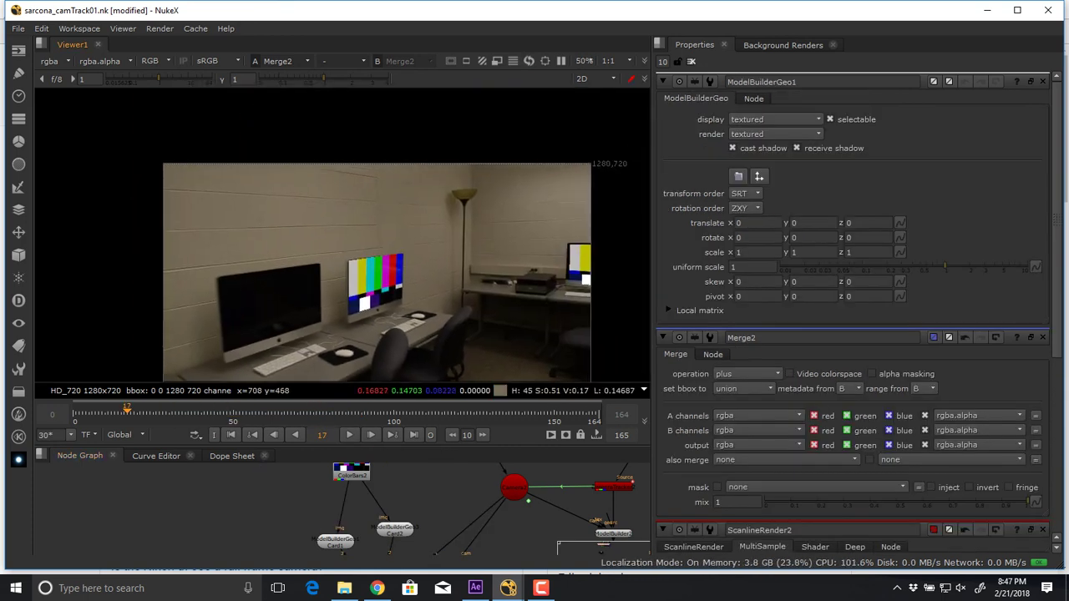
scroll(415, 244, "up", 2)
middle_click_drag(419, 250, 264, 295)
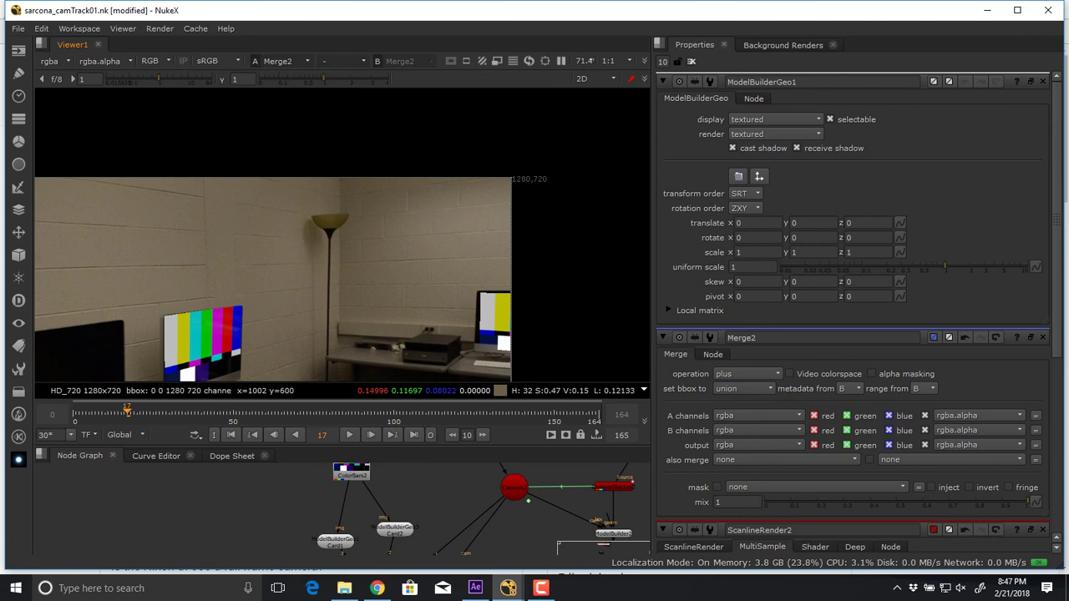
- Examine the Camera node and its links to the CameraTracker, Scene and ScanlineRender in the maximized node graph
key("space")
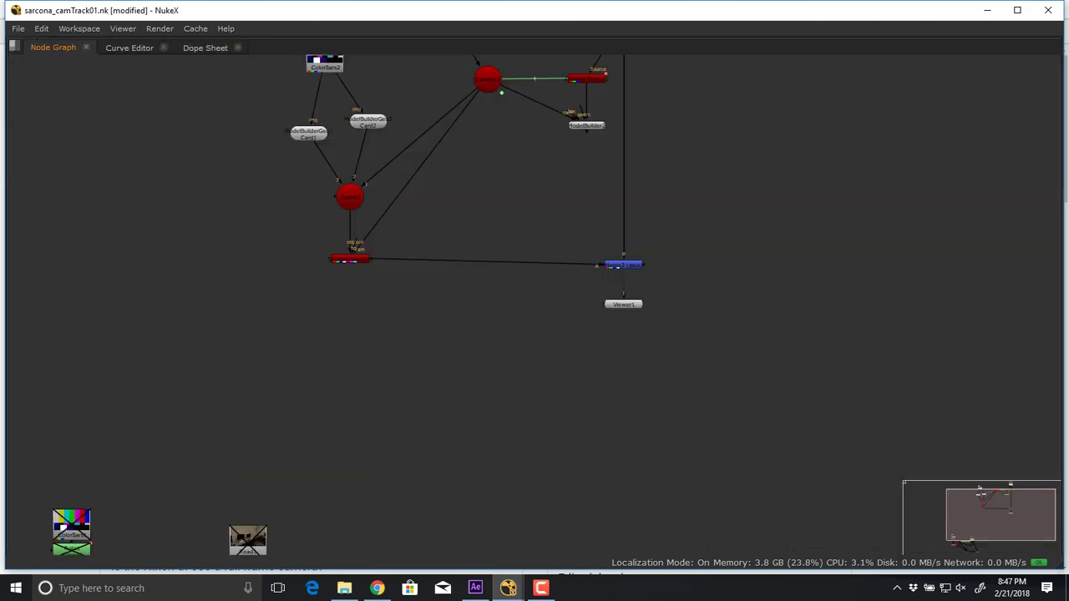
left_click(488, 79)
key("f")
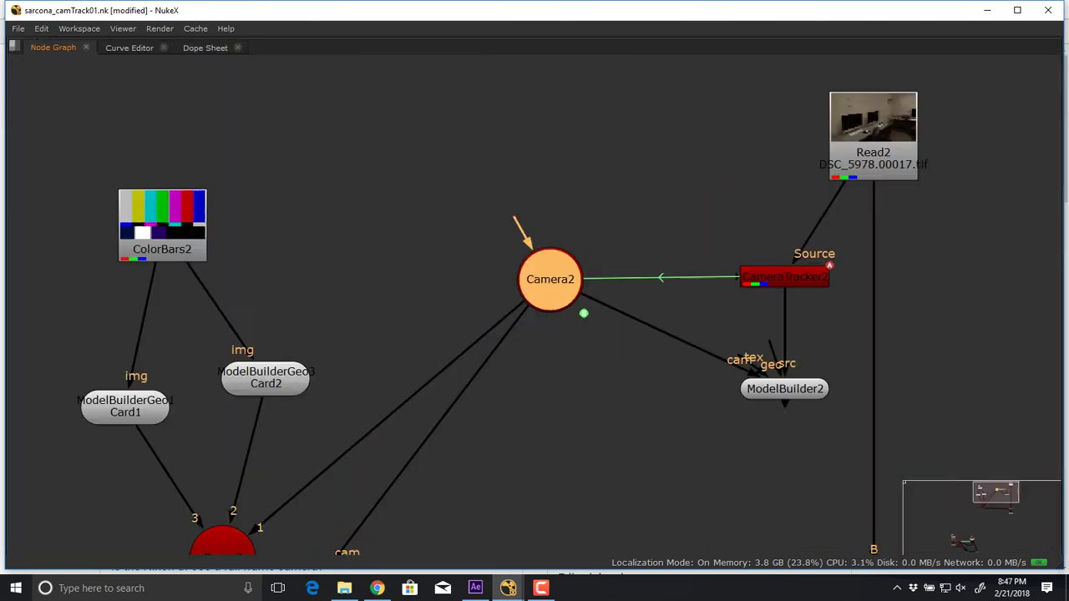
scroll(555, 228, "up", 2)
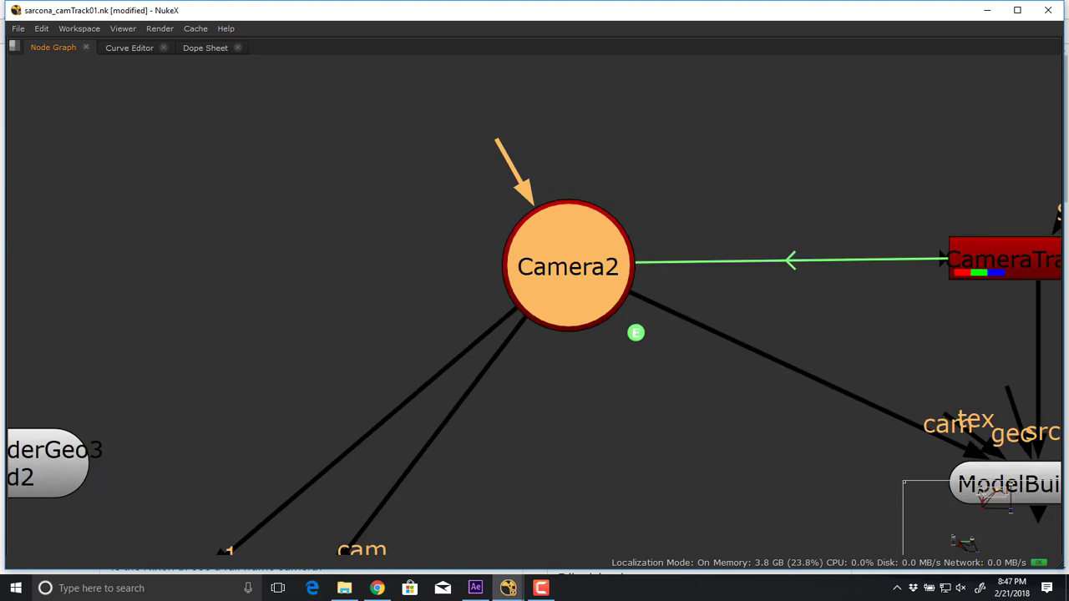
scroll(555, 229, "down", 6)
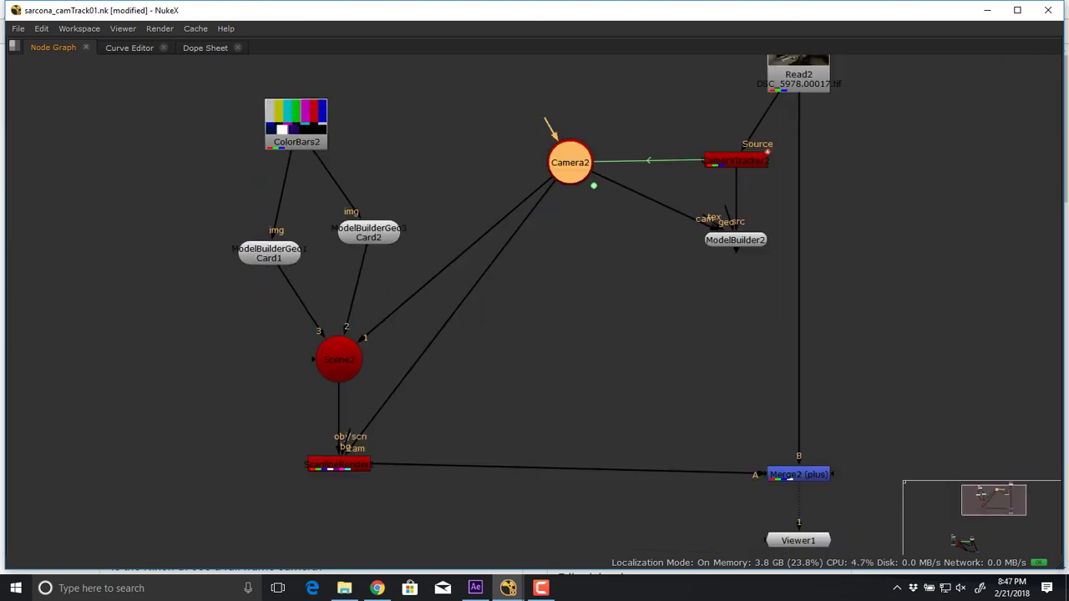
- Restore the full layout, close all node property panels and frame the whole composite in the viewer
key("space")
middle_click_drag(419, 279, 567, 169)
left_click(692, 61)
scroll(473, 162, "up", 4)
scroll(473, 164, "down", 6)
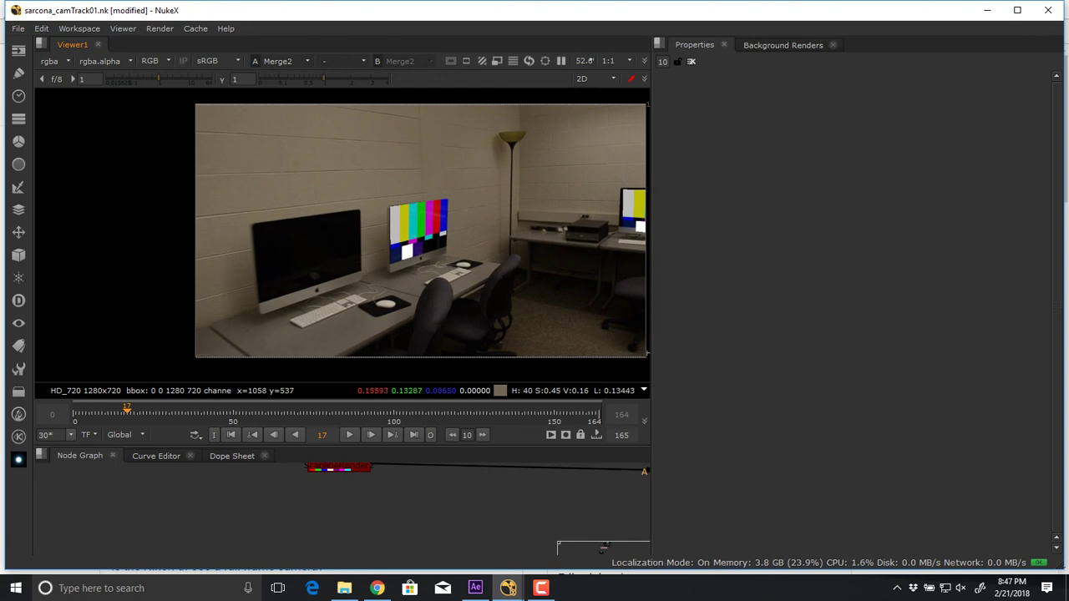
middle_click_drag(446, 499, 446, 573)
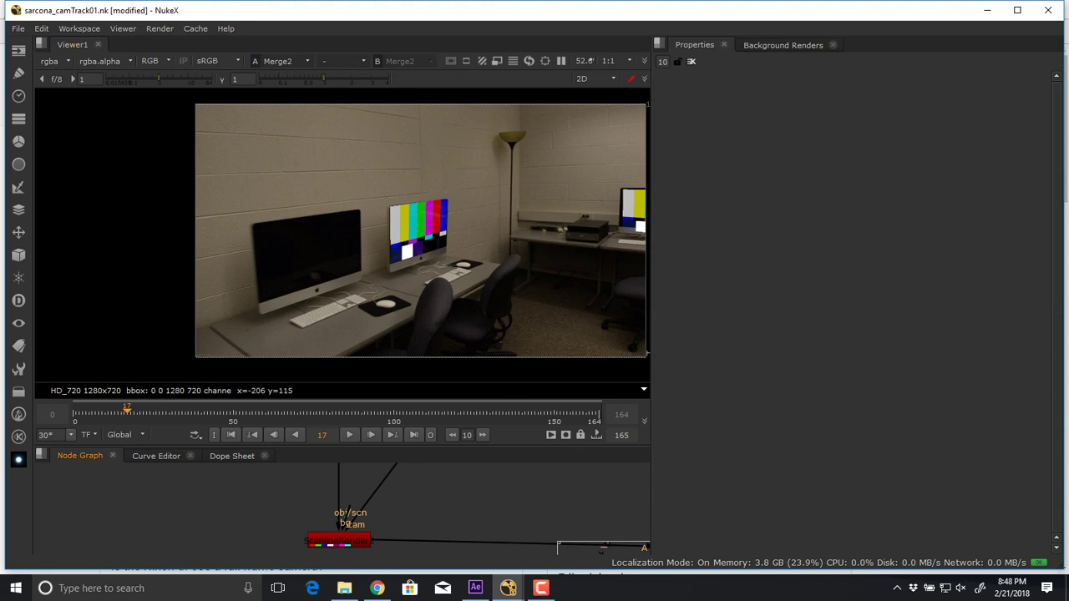
left_click(17, 28)
mouse_move(63, 67)
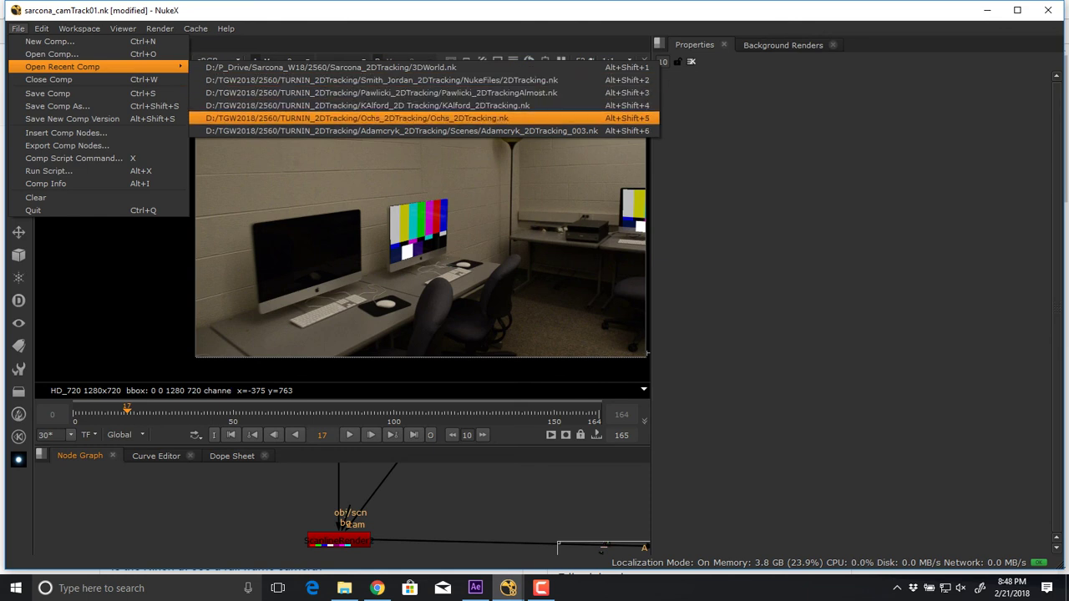
left_click(52, 54)
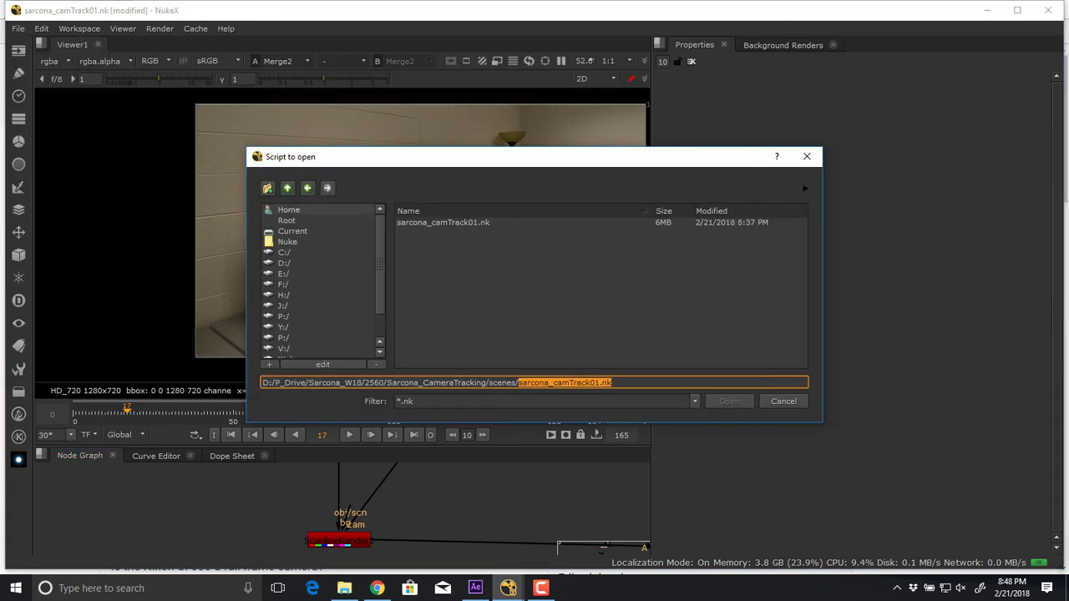
left_click(287, 188)
left_click(287, 188)
left_click(287, 189)
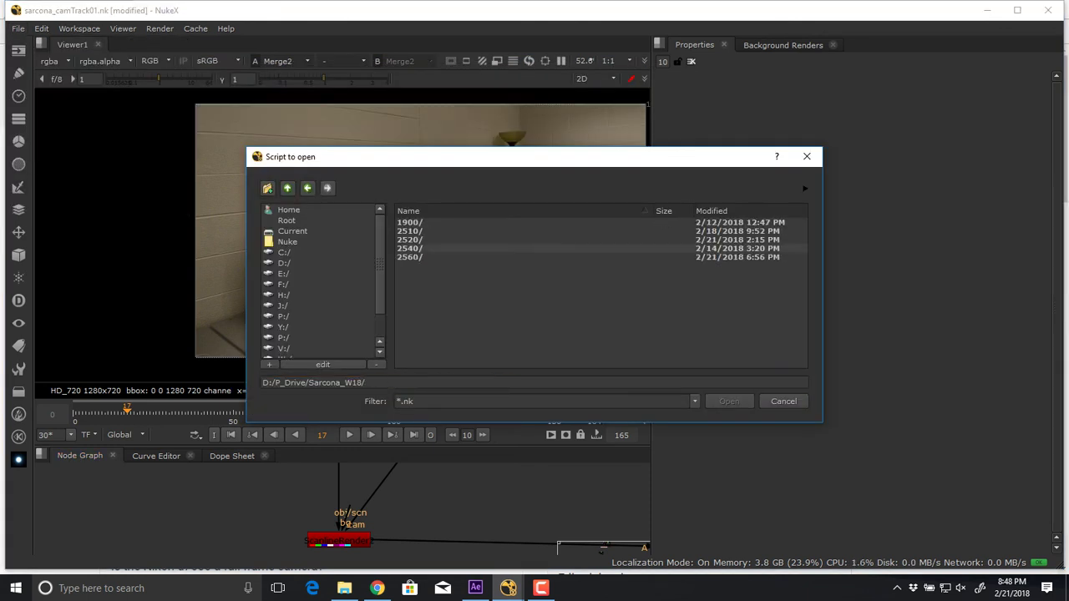
left_click(410, 232)
left_click(287, 189)
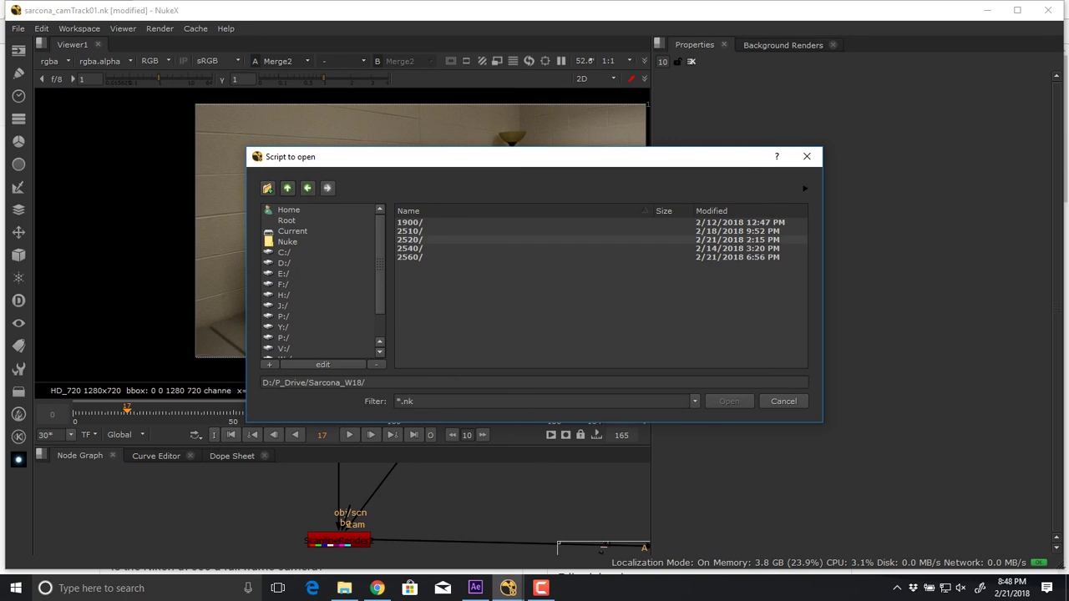
double_click(409, 240)
double_click(415, 231)
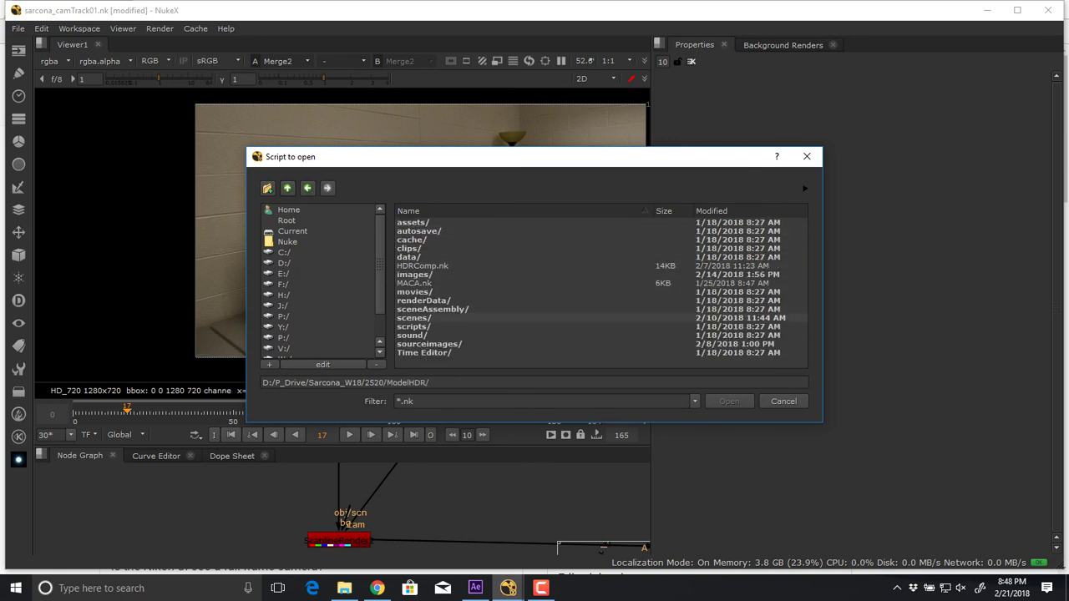
double_click(414, 318)
left_click(287, 187)
left_click(288, 188)
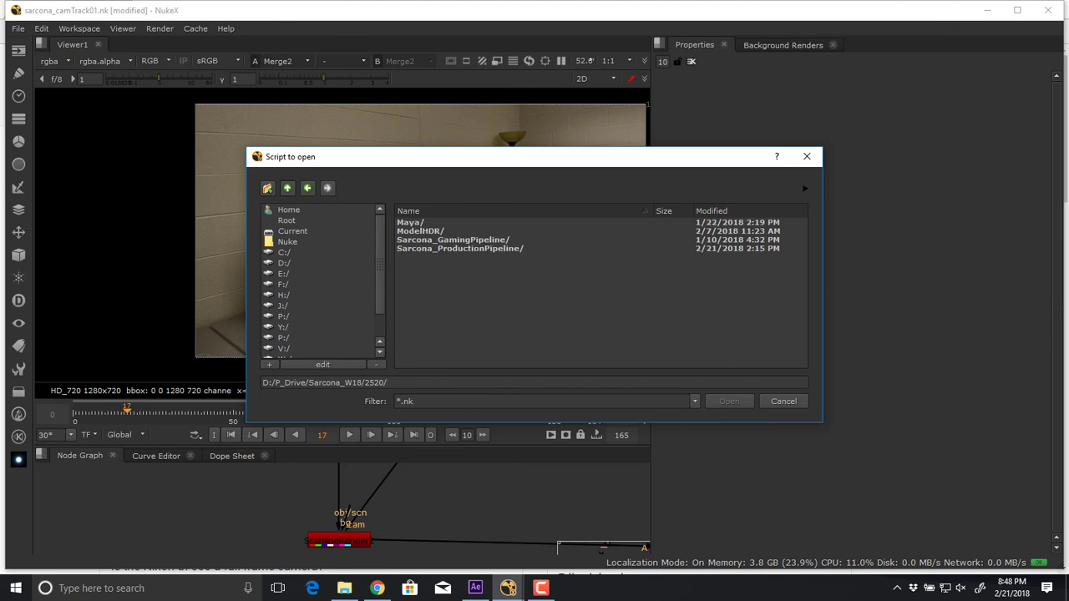
left_click(287, 188)
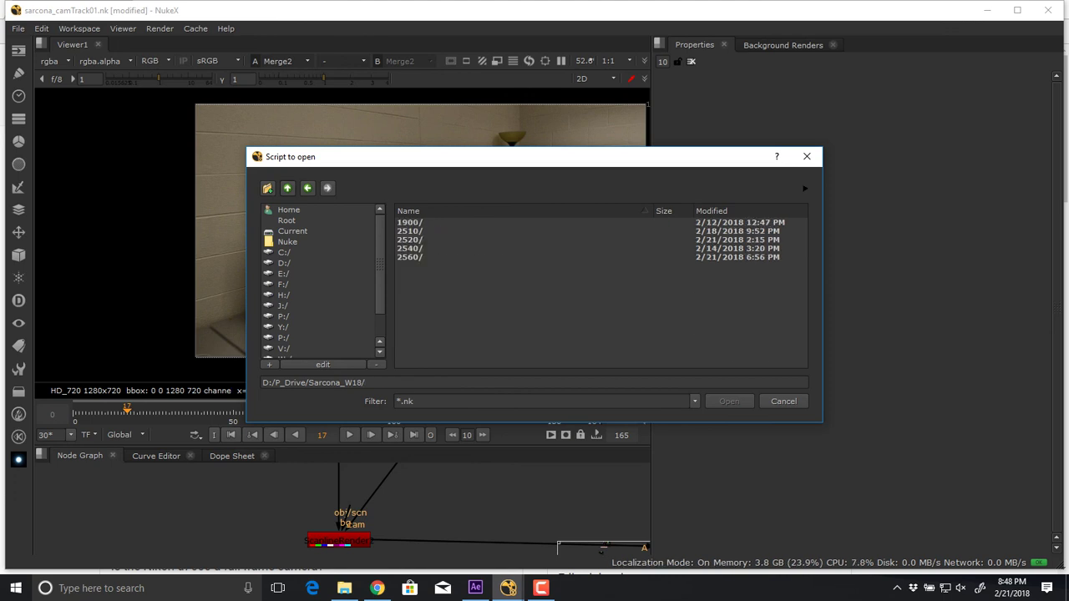
key("Escape")
- Load faceposeid1.jpeg from the 2560 folder in a new Read node, view it and position the node in open graph space
key("r")
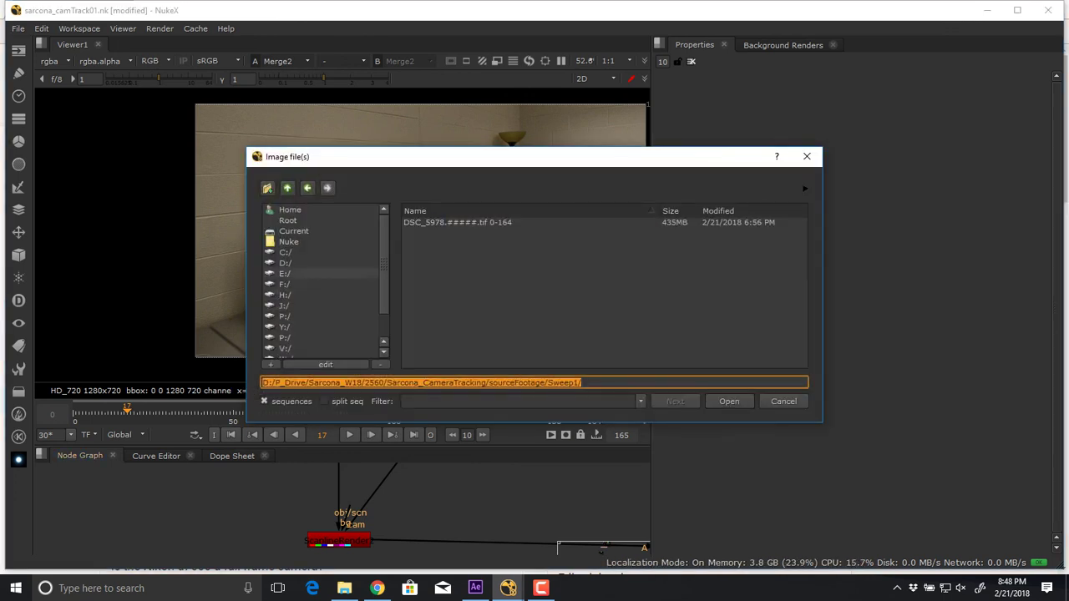
left_click(288, 188)
left_click(287, 188)
left_click(287, 188)
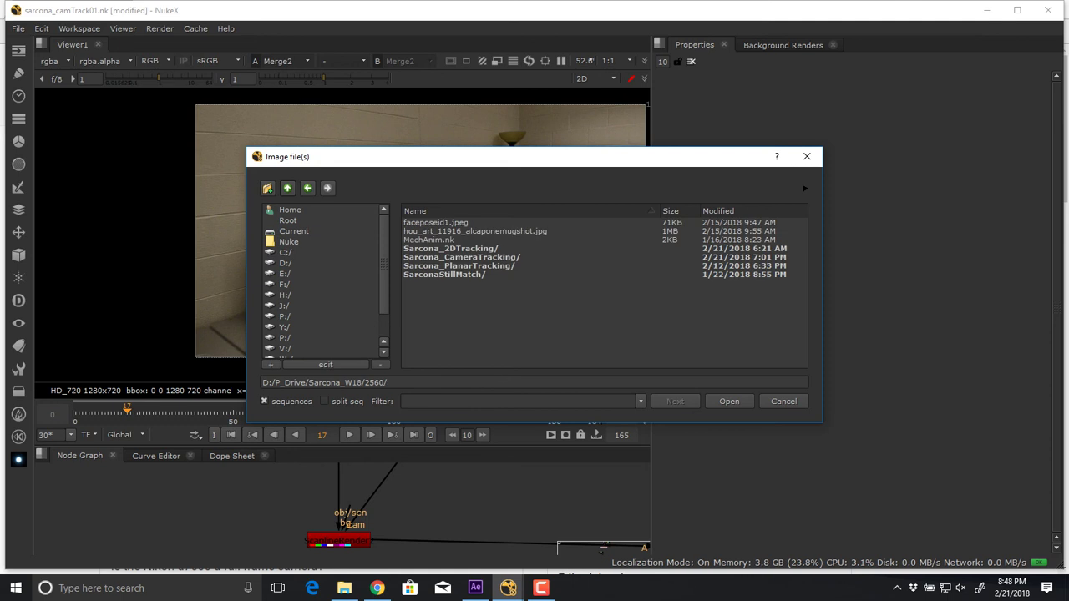
left_click(287, 188)
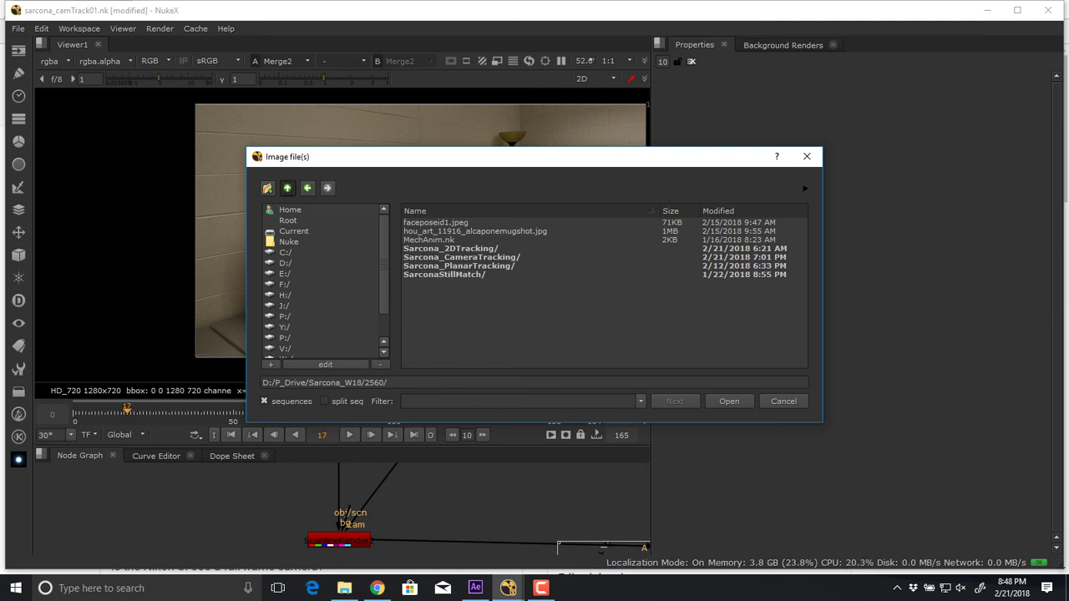
left_click(307, 188)
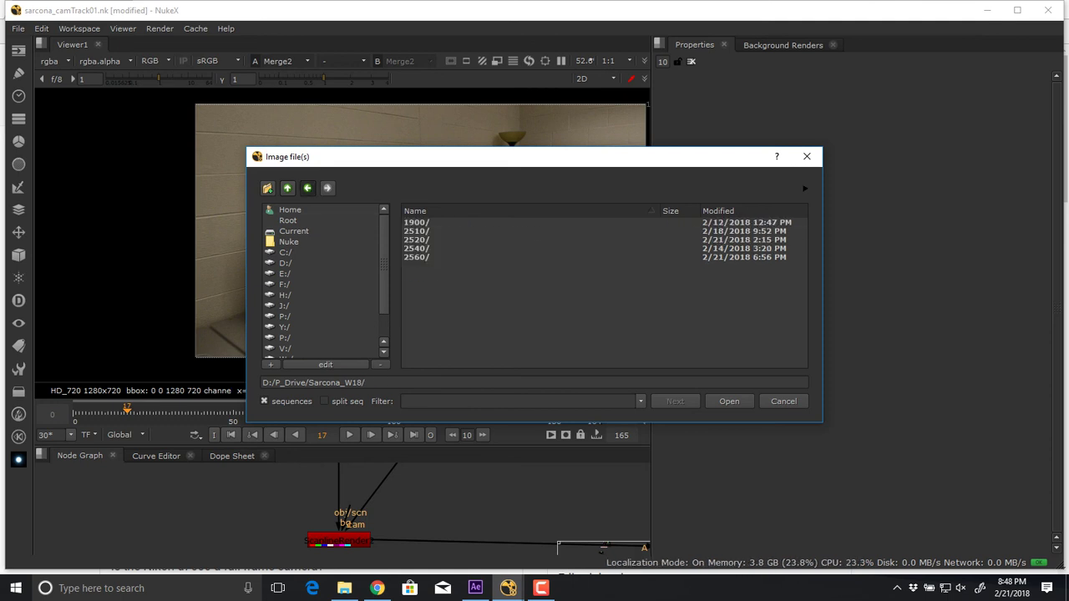
double_click(450, 223)
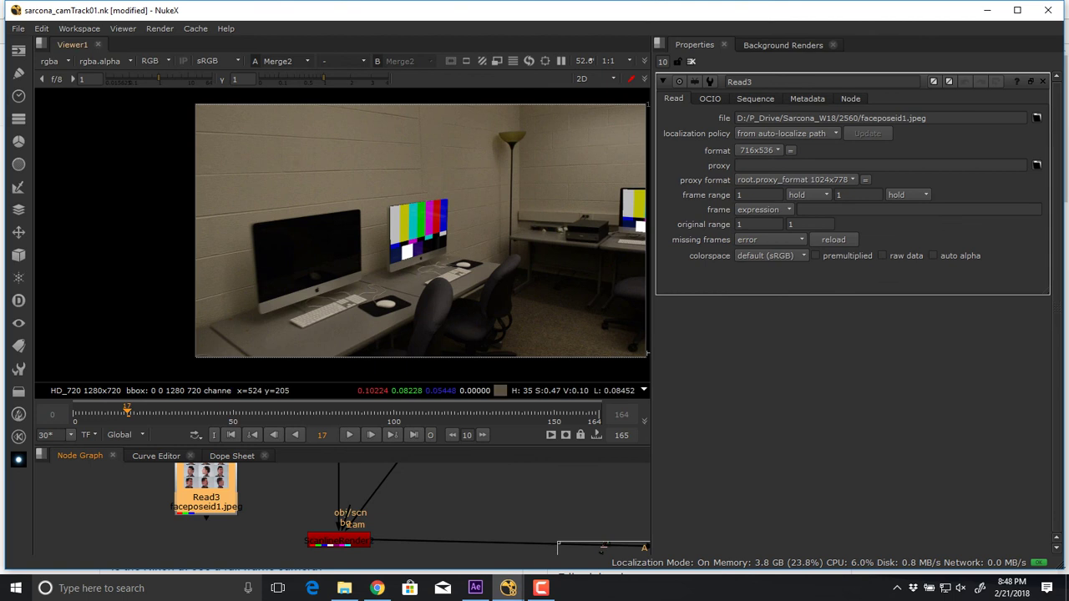
middle_click_drag(445, 173, 400, 185)
left_click_drag(210, 494, 155, 487)
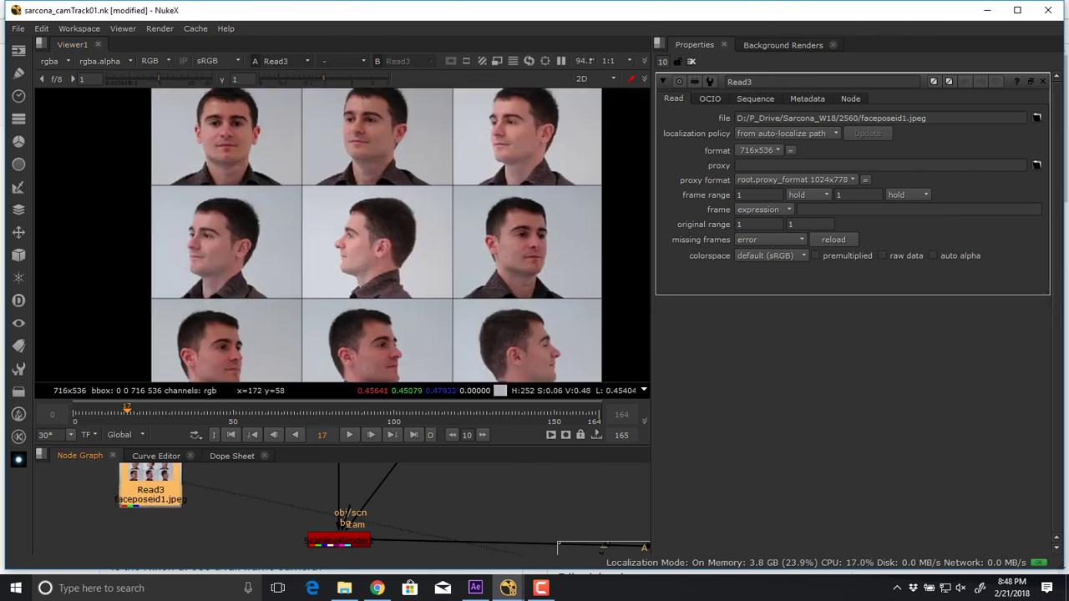
middle_click_drag(155, 486, 193, 482)
- Add a FaceBuilder node fed by the faceposeid1.jpeg Read node and space the two nodes apart
left_click(18, 436)
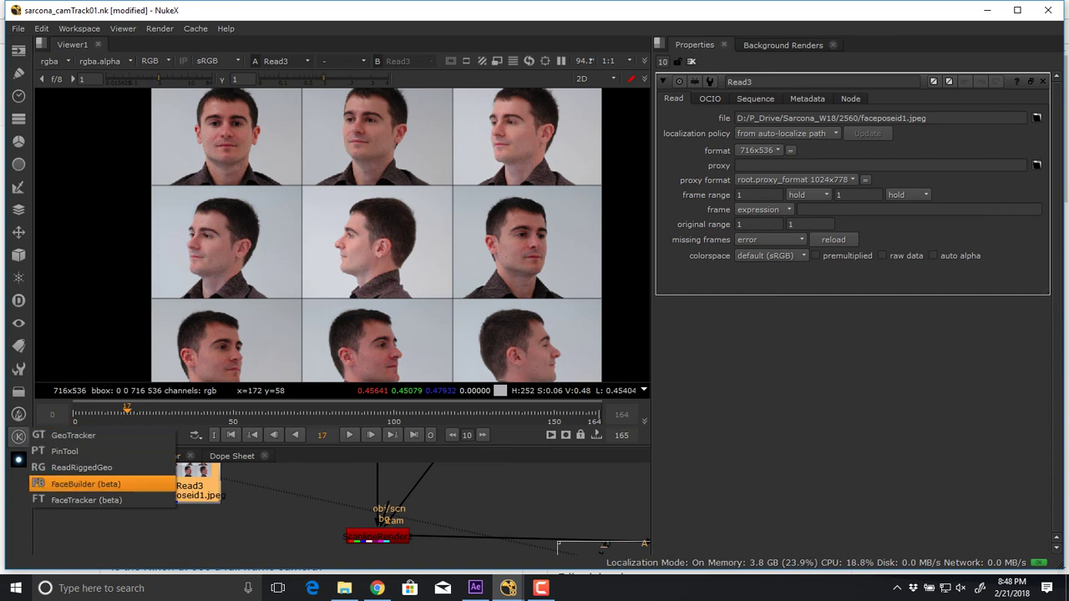
left_click(86, 484)
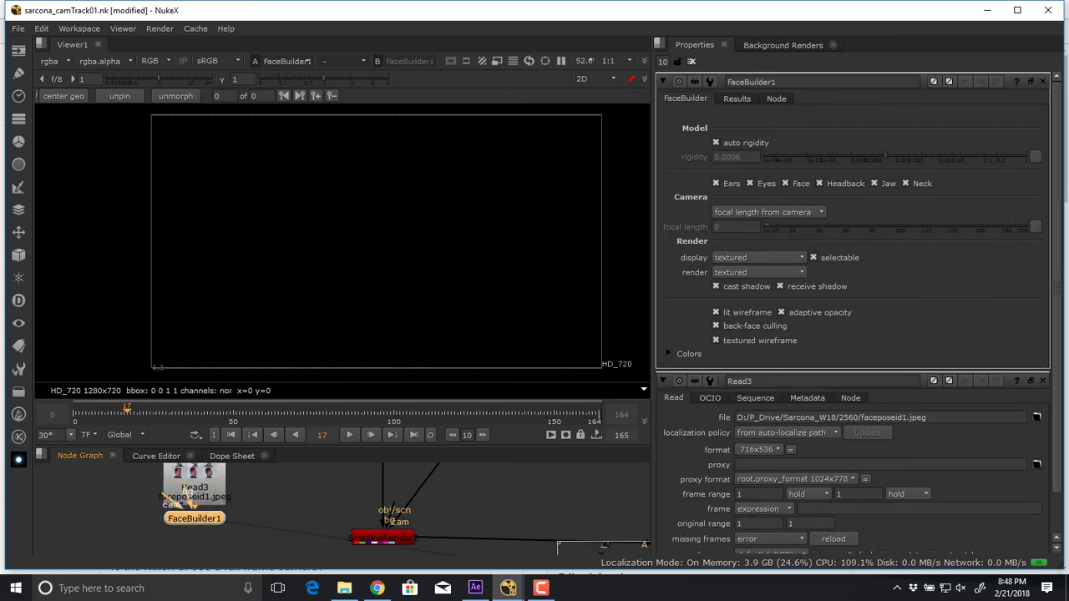
middle_click_drag(194, 539, 247, 539)
left_click_drag(247, 484, 247, 433)
middle_click_drag(317, 497, 318, 521)
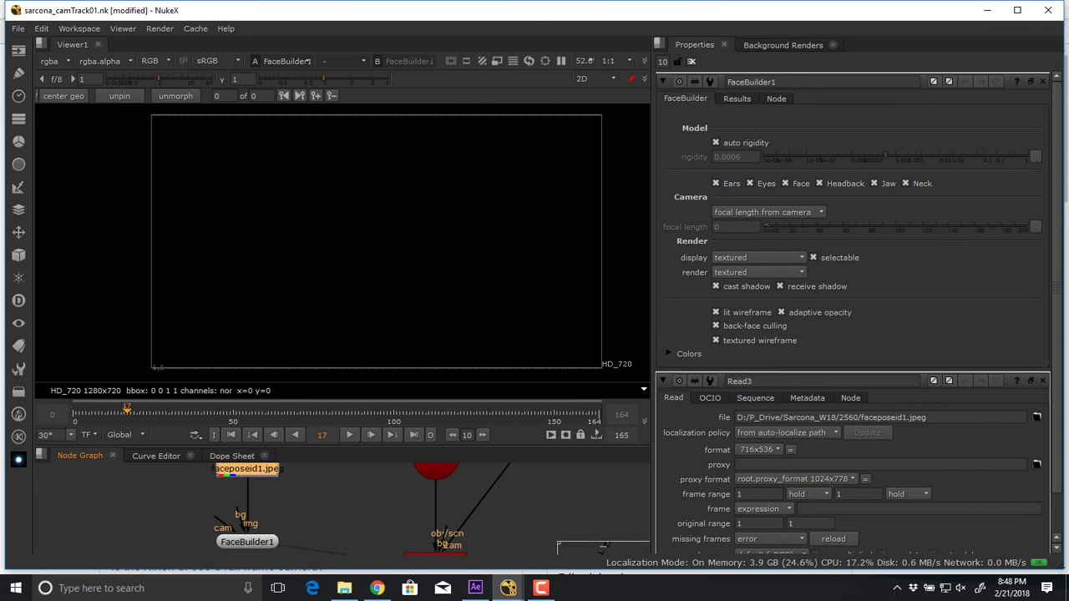
- Add a Camera node connected to the FaceBuilder's cam input
key("Tab")
type("ca")
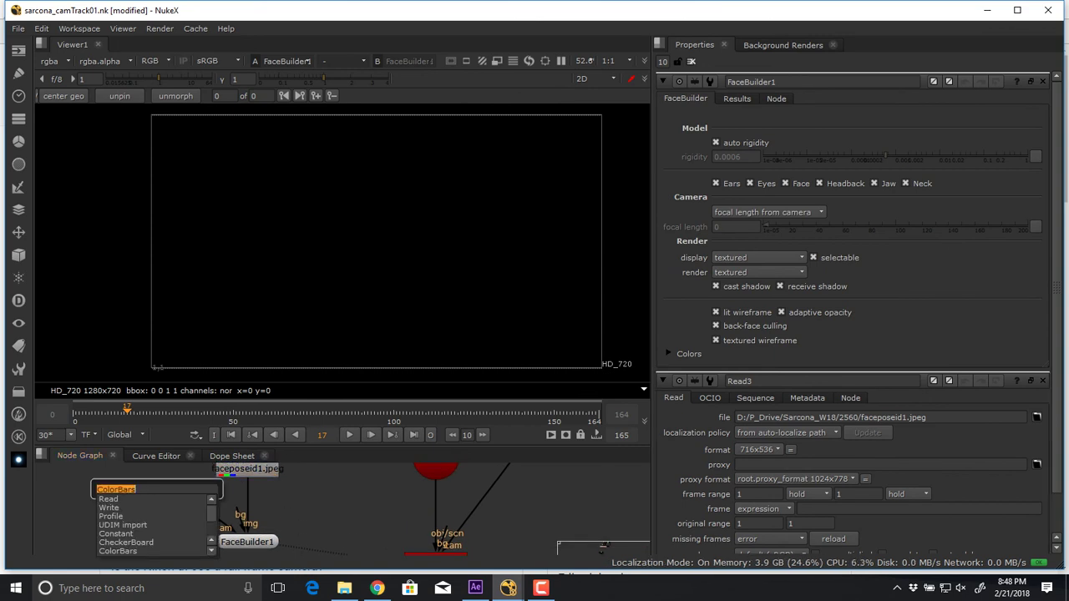
type("mer")
key("Return")
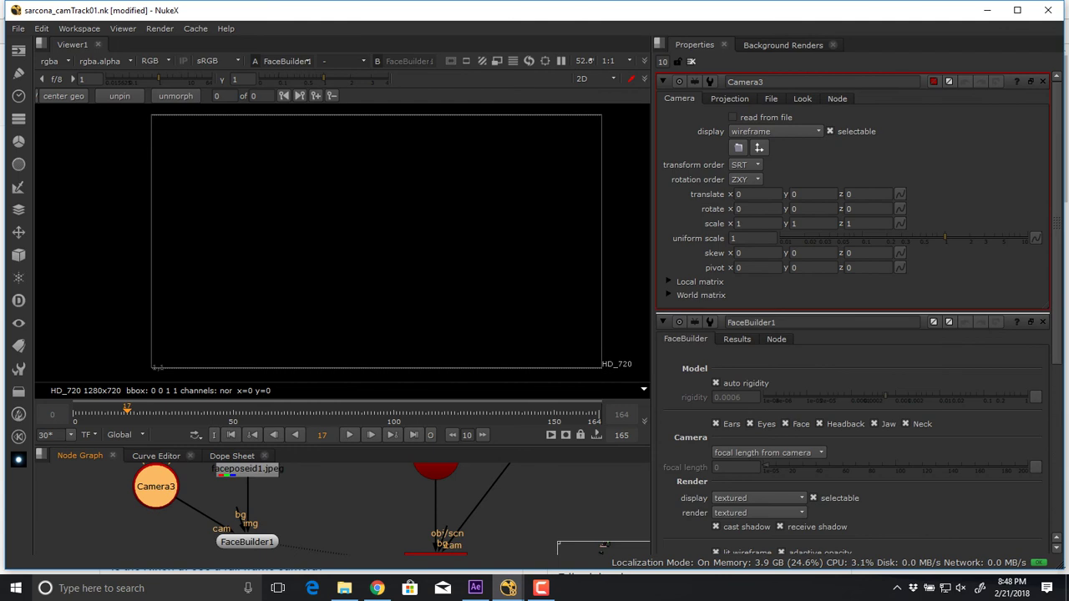
- Close all node property panels, reopen only the FaceBuilder's properties and bring its head mesh into the viewer
left_click(247, 541)
scroll(360, 242, "down", 1)
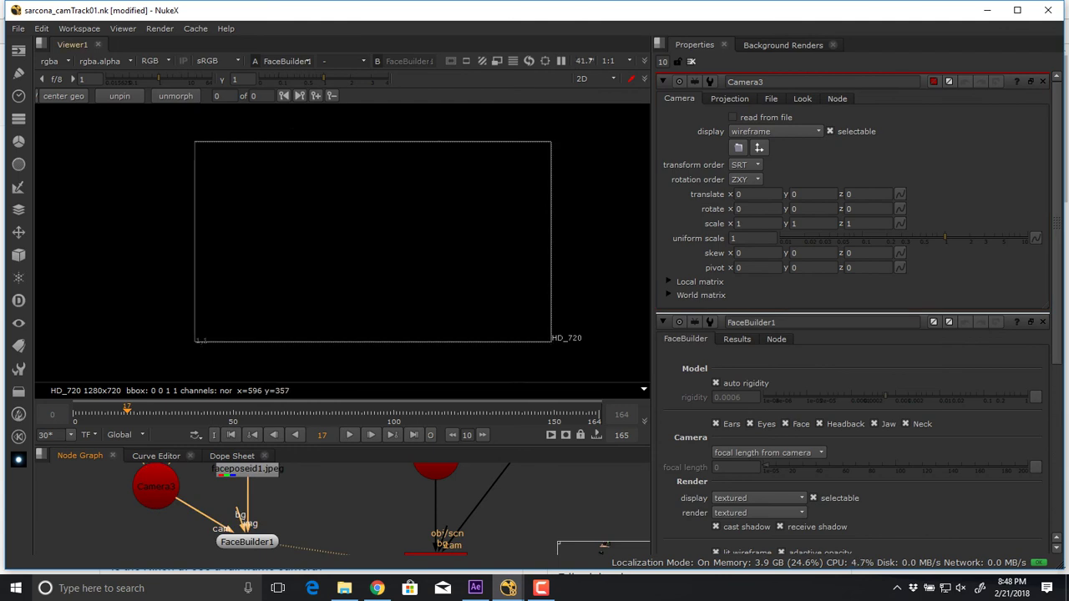
scroll(361, 243, "up", 1)
left_click(692, 61)
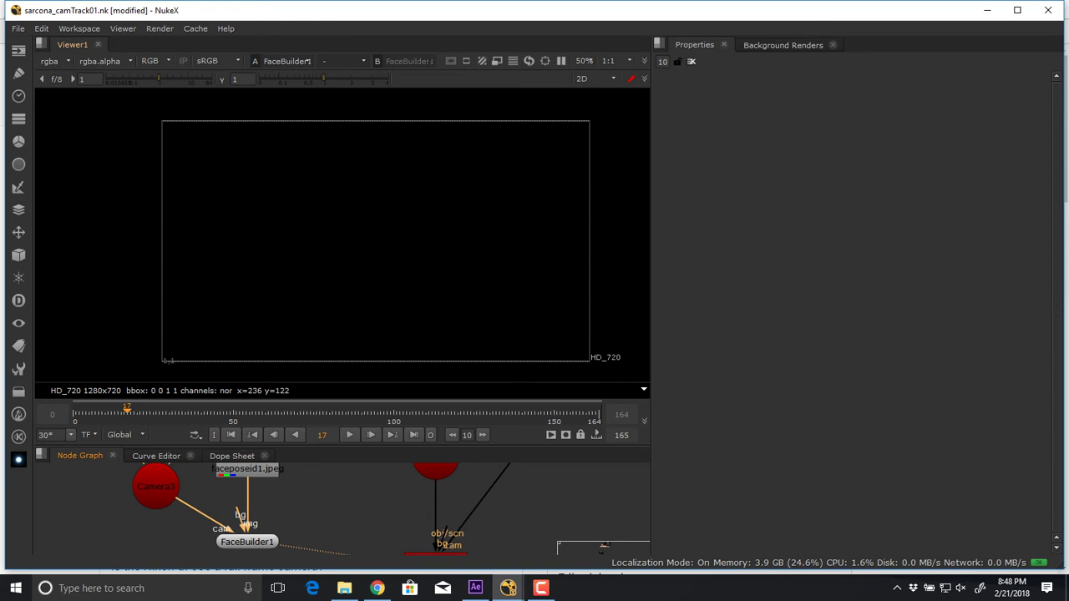
left_click_drag(247, 542, 247, 536)
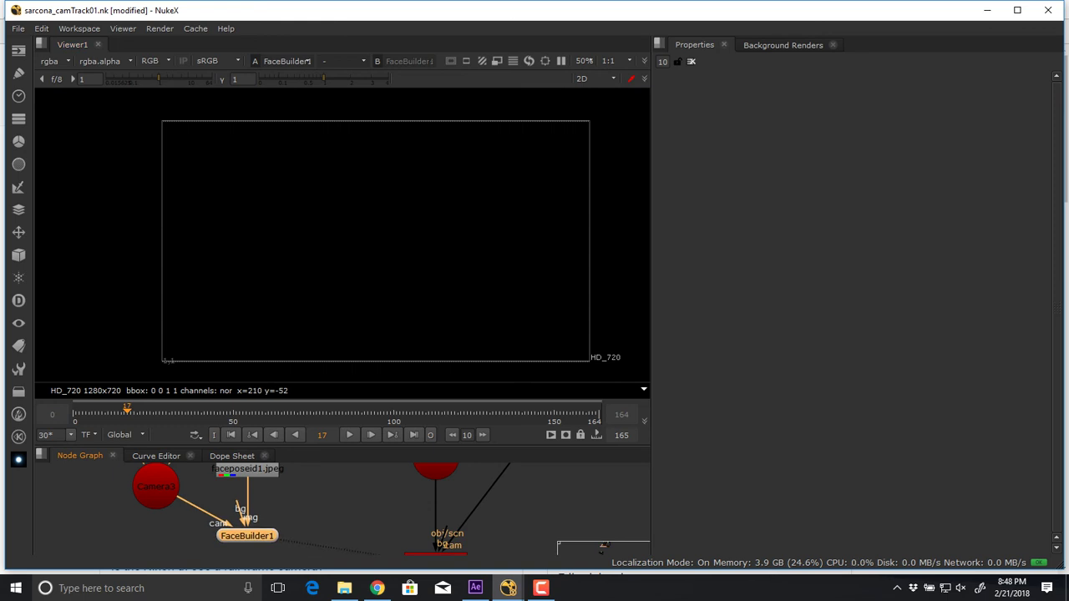
double_click(247, 537)
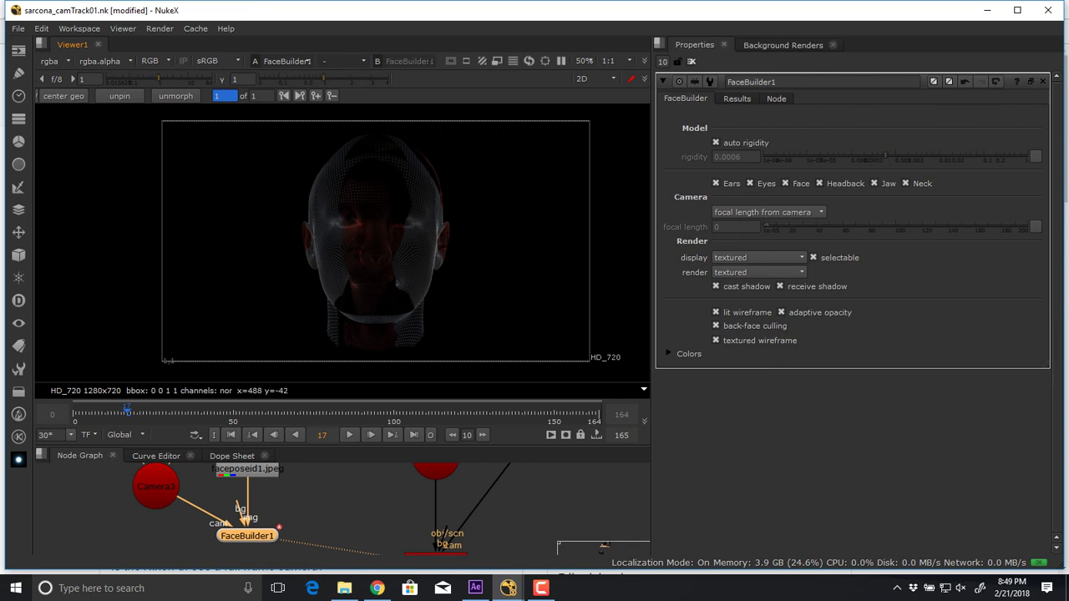
- View the faceposeid1.jpeg Read node and insert a Crop node between it and the FaceBuilder
middle_click_drag(317, 492, 332, 545)
left_click(261, 512)
key("1")
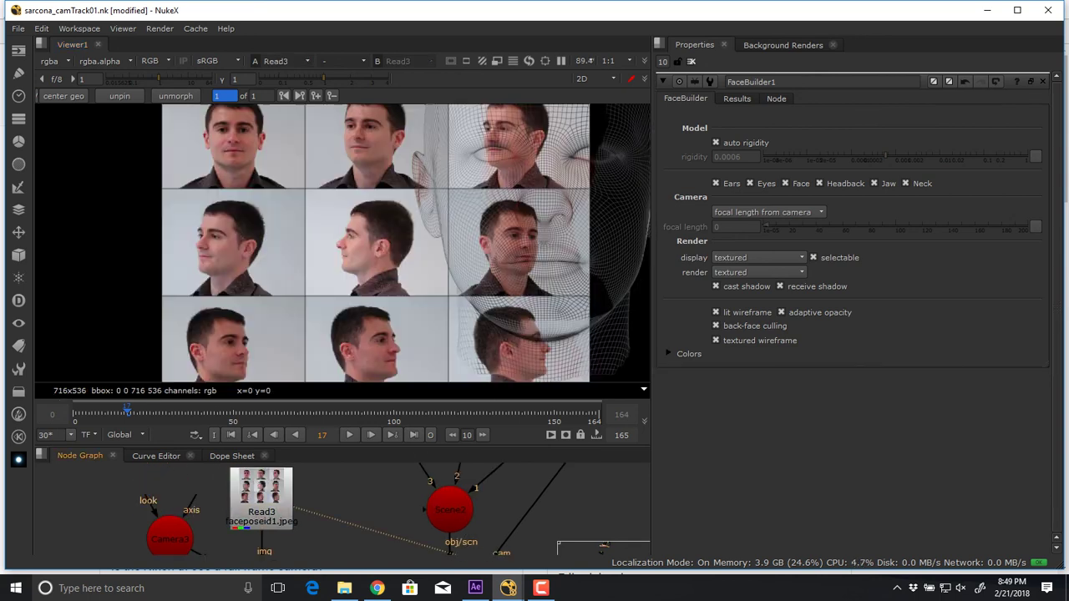
left_click_drag(276, 514, 277, 493)
key("Tab")
type("crop")
key("Return")
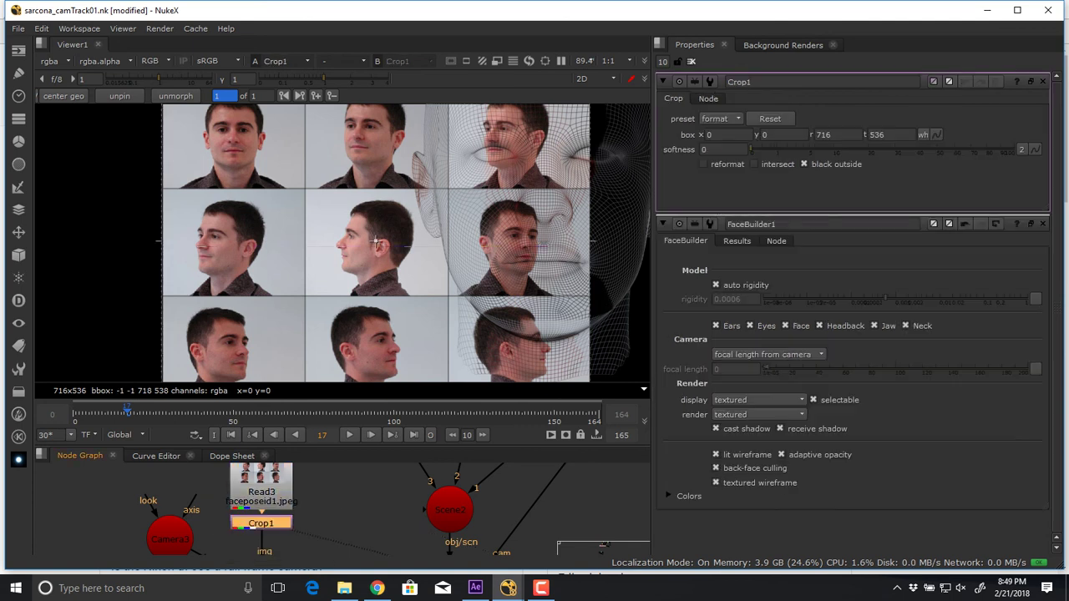
- Crop to the lower-left portrait with box r 238 and t 175, enabling reformat and disabling black outside
scroll(312, 247, "down", 4)
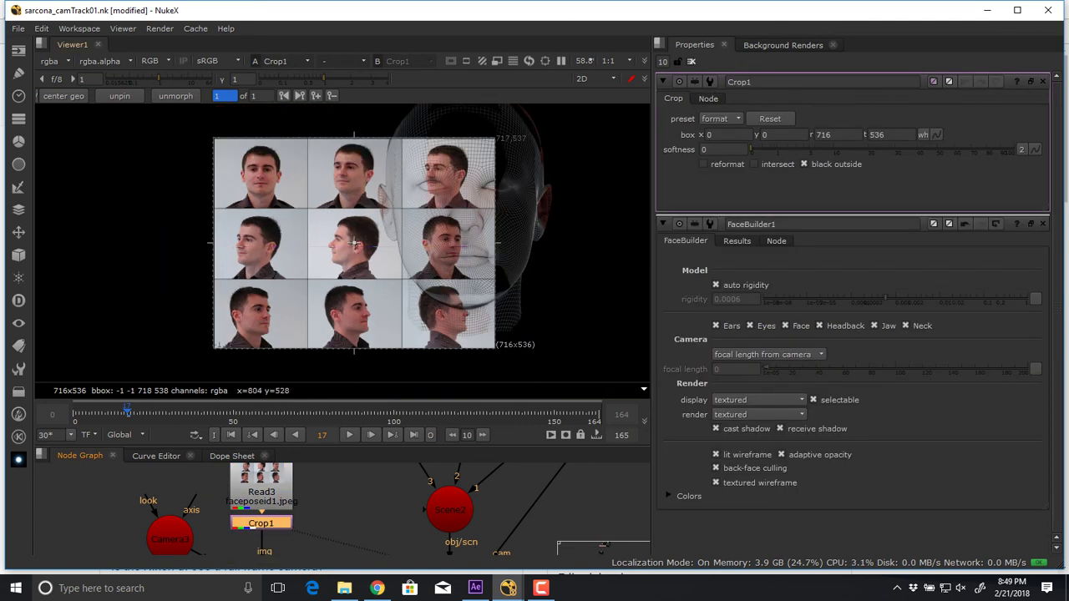
left_click_drag(494, 139, 401, 140)
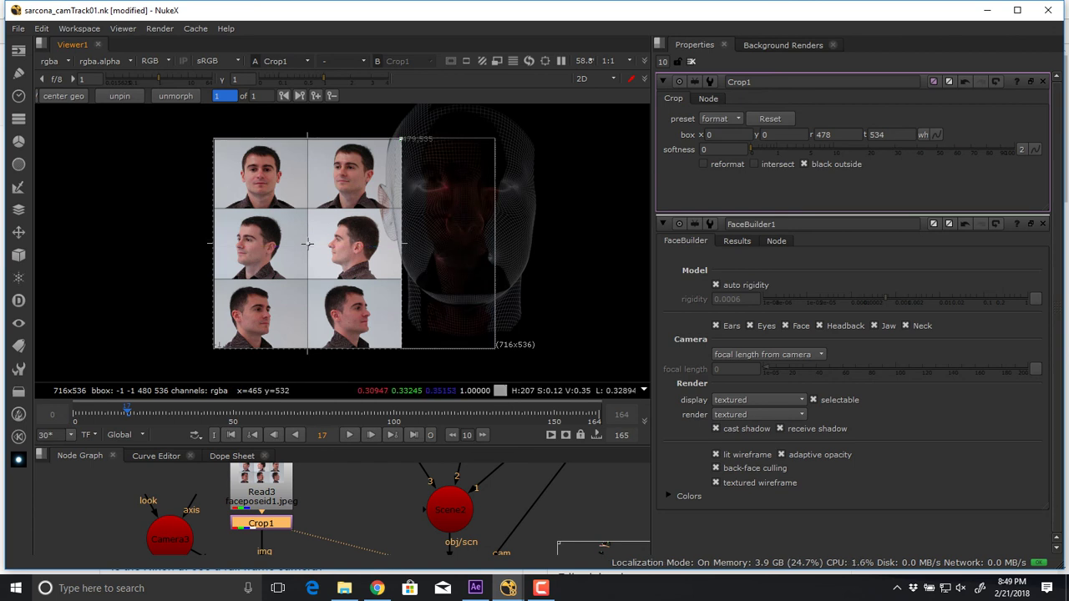
left_click_drag(400, 139, 307, 280)
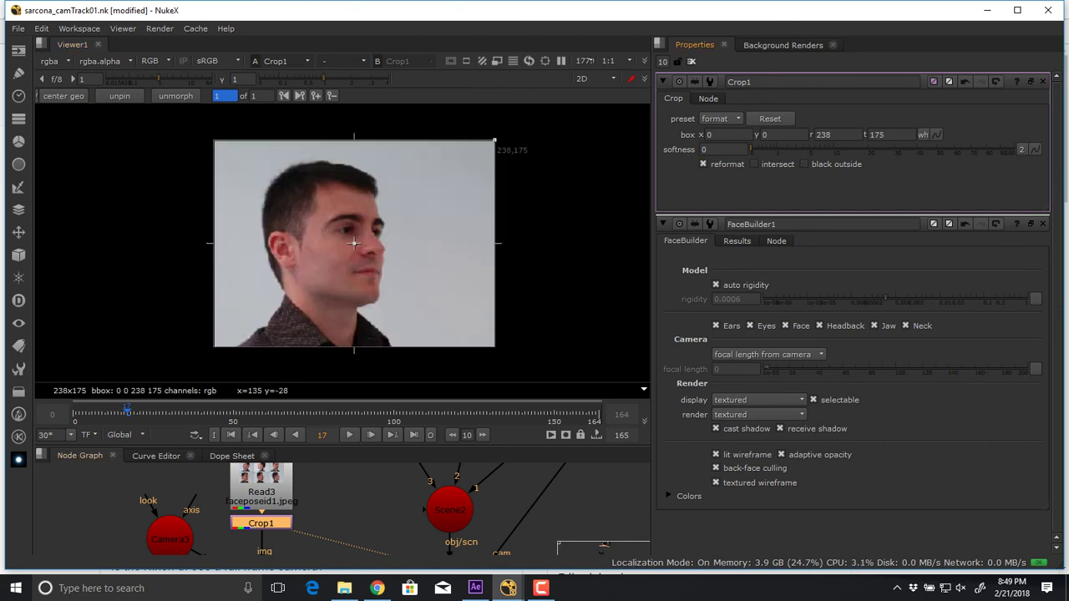
- View the FaceBuilder node's output and leave only its properties open
middle_click_drag(357, 542, 360, 467)
left_click(277, 484)
key("1")
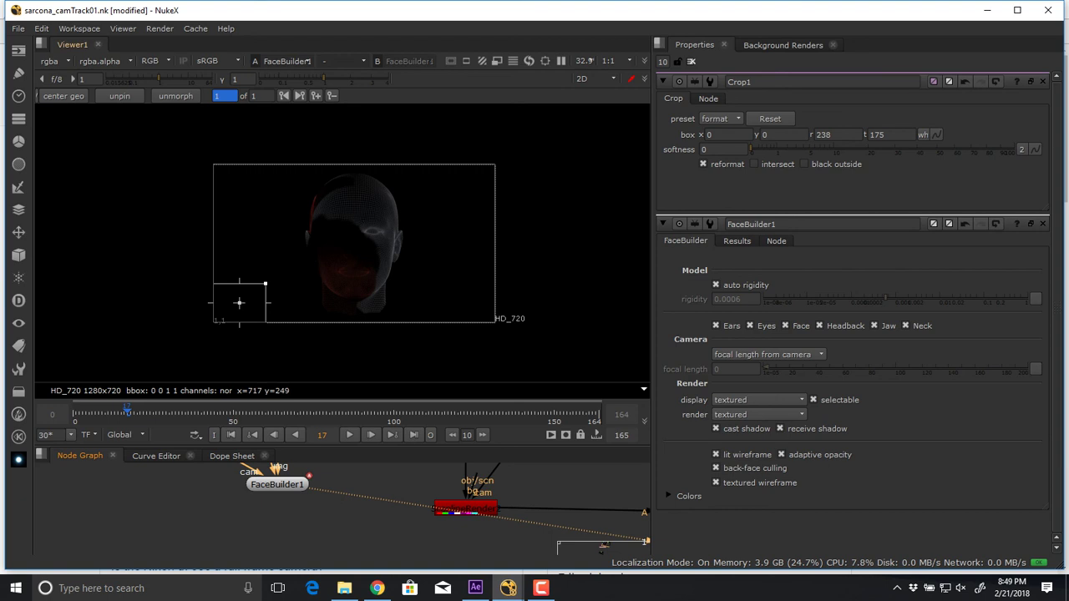
left_click(692, 60)
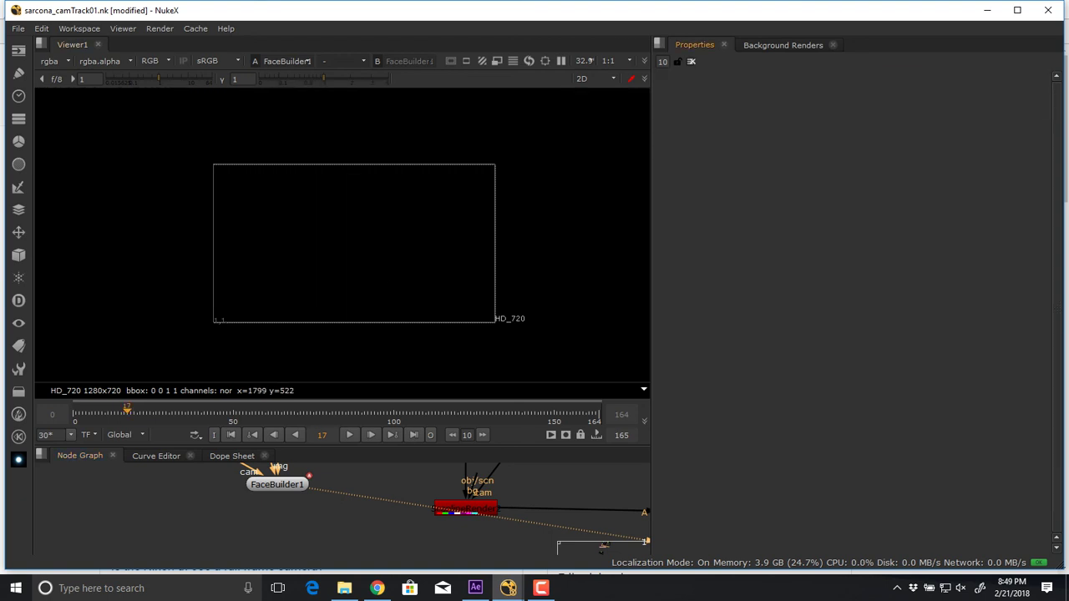
double_click(277, 484)
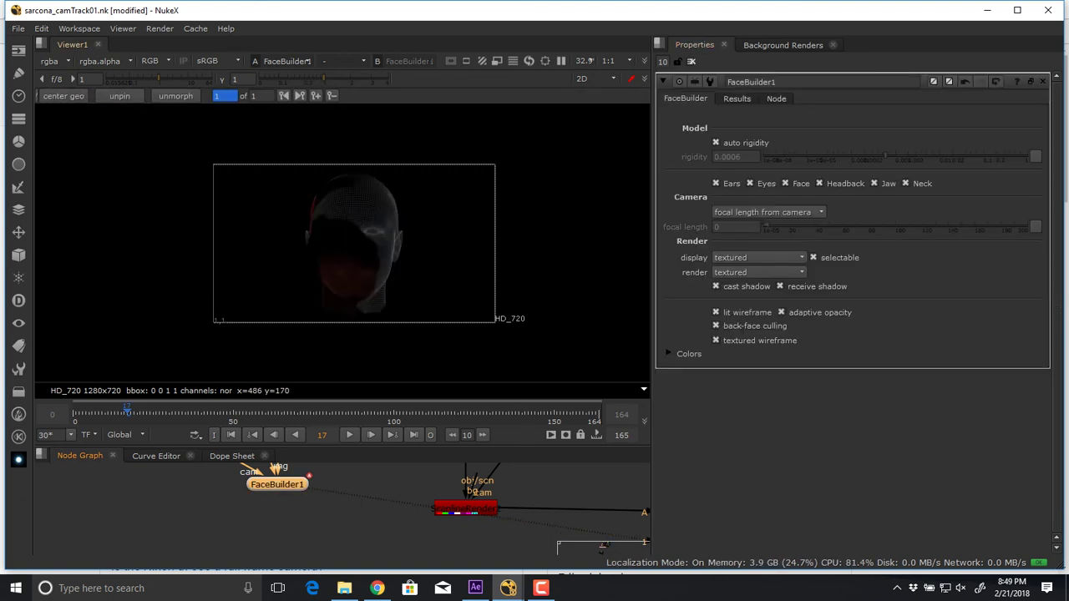
- Try to adjust the FaceBuilder head mesh in the viewer, and undo the change
scroll(344, 250, "up", 3)
left_click_drag(418, 216, 381, 224)
key("ctrl+z")
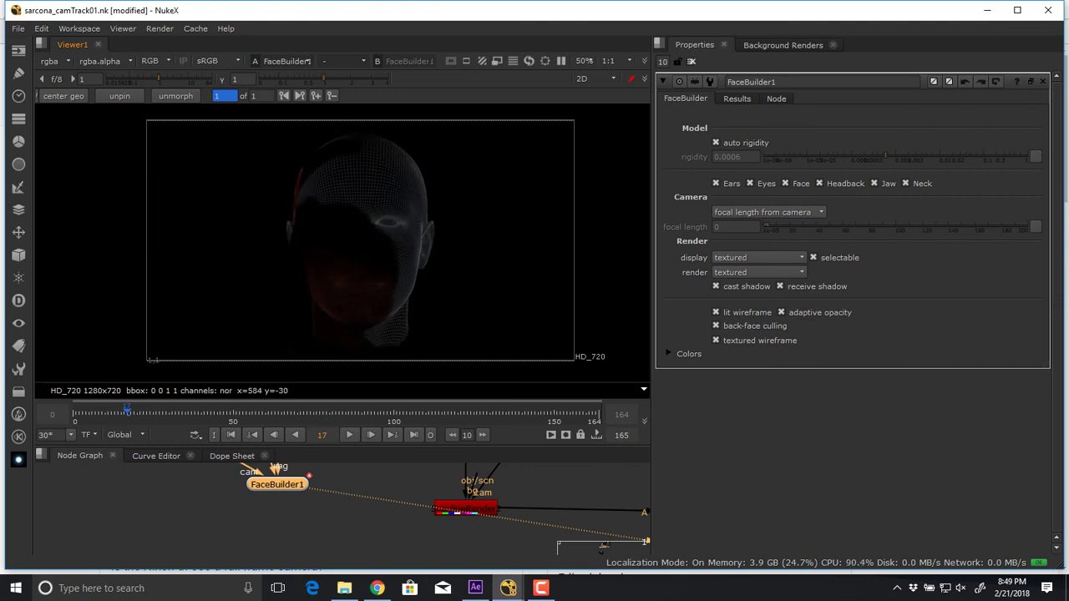
- Disconnect the Crop node from the FaceBuilder's img input and connect it to the bg input instead
middle_click_drag(334, 486, 370, 551)
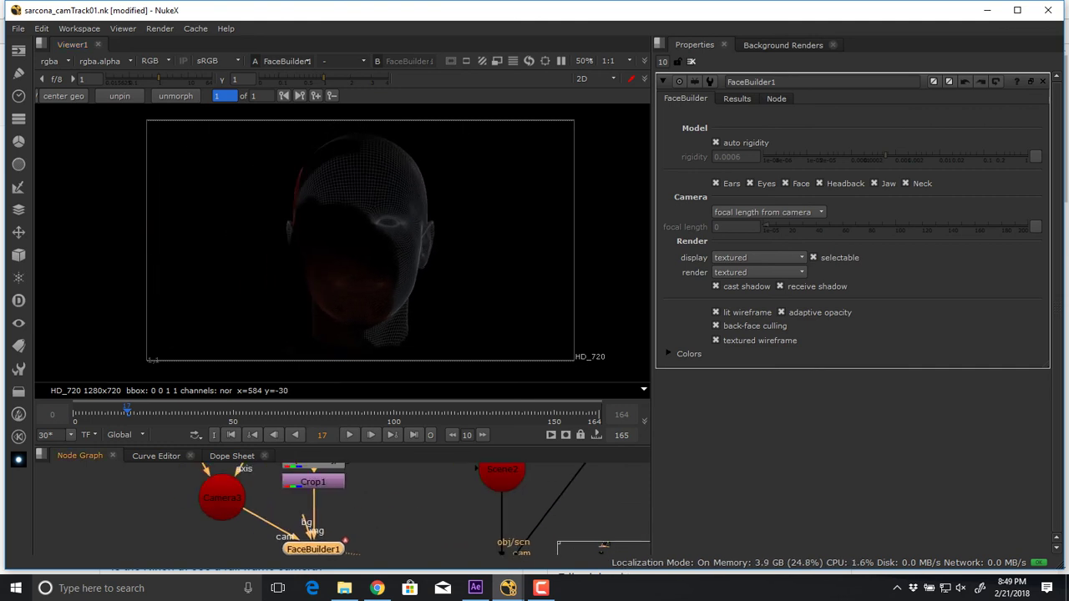
left_click_drag(314, 504, 361, 494)
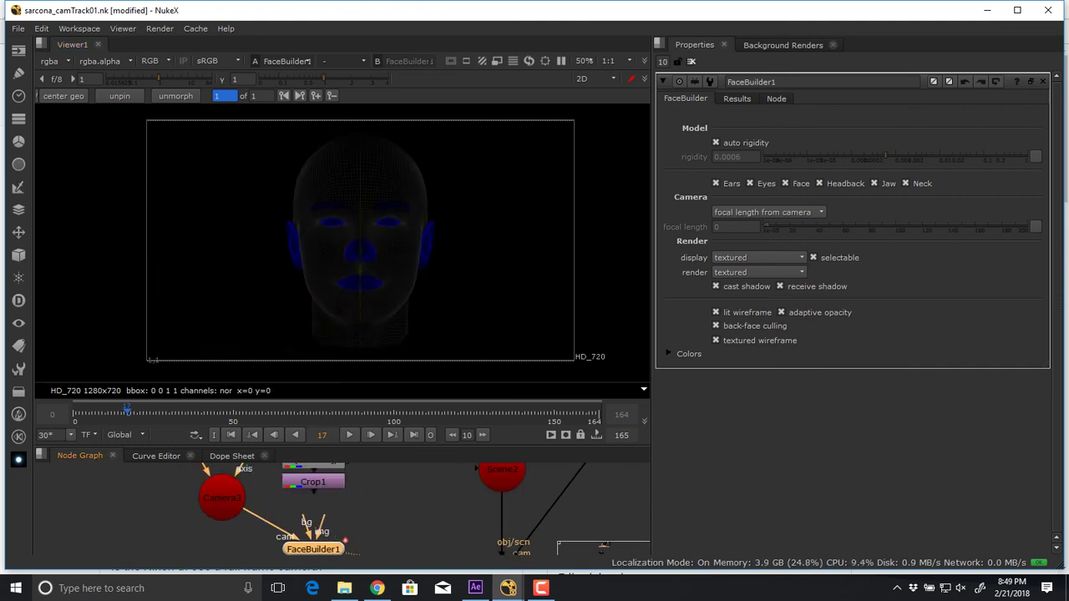
left_click_drag(304, 518, 316, 482)
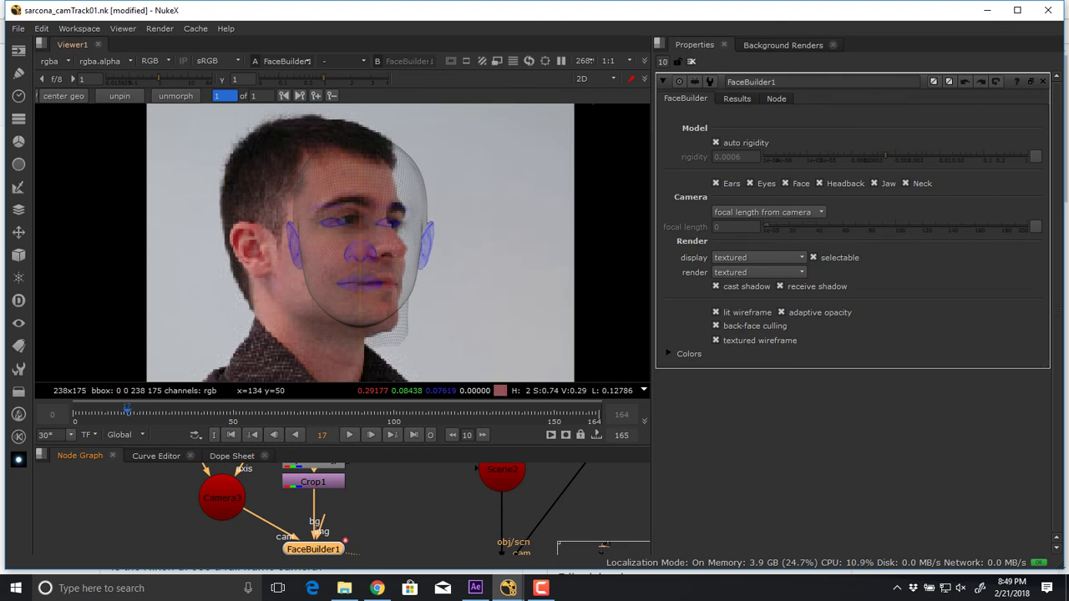
scroll(380, 301, "up", 3)
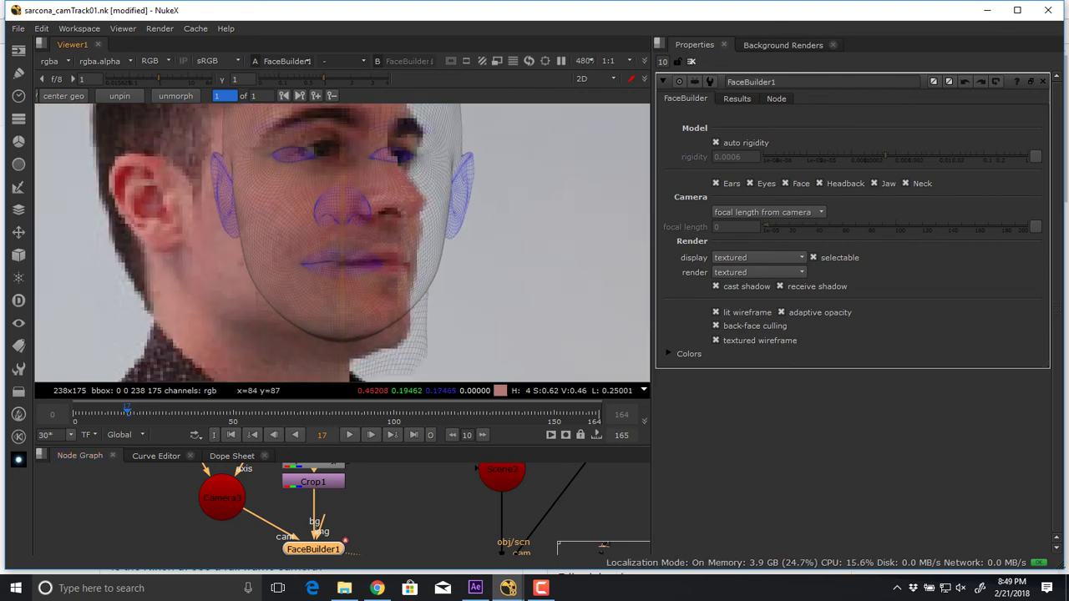
- Pin the head mesh's ear, nose and forehead to the matching features of the portrait so the mesh follows the turned head
left_click_drag(224, 185, 148, 194)
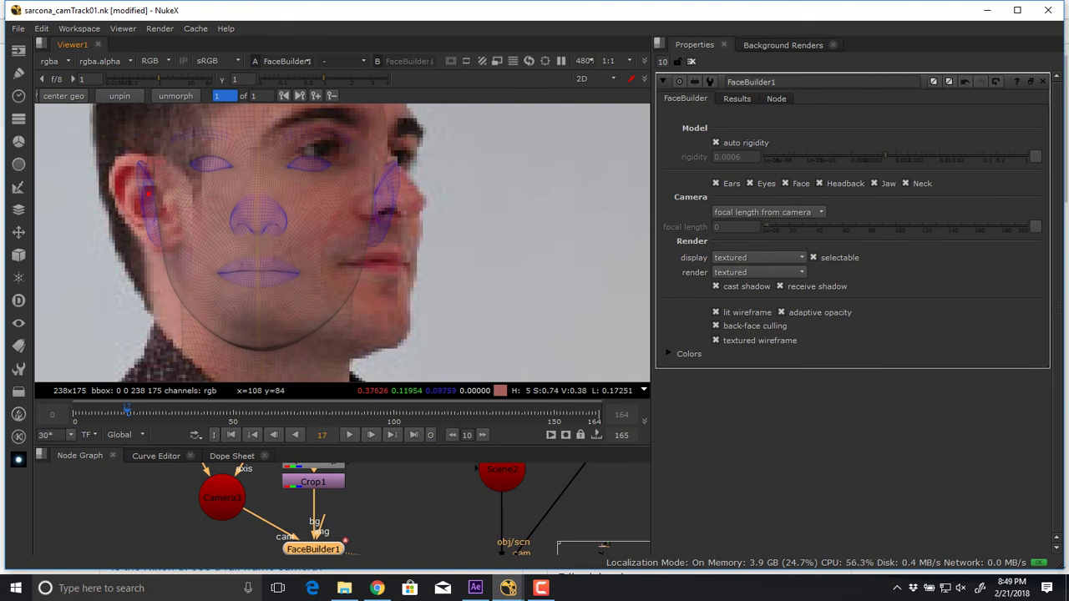
left_click_drag(257, 220, 386, 206)
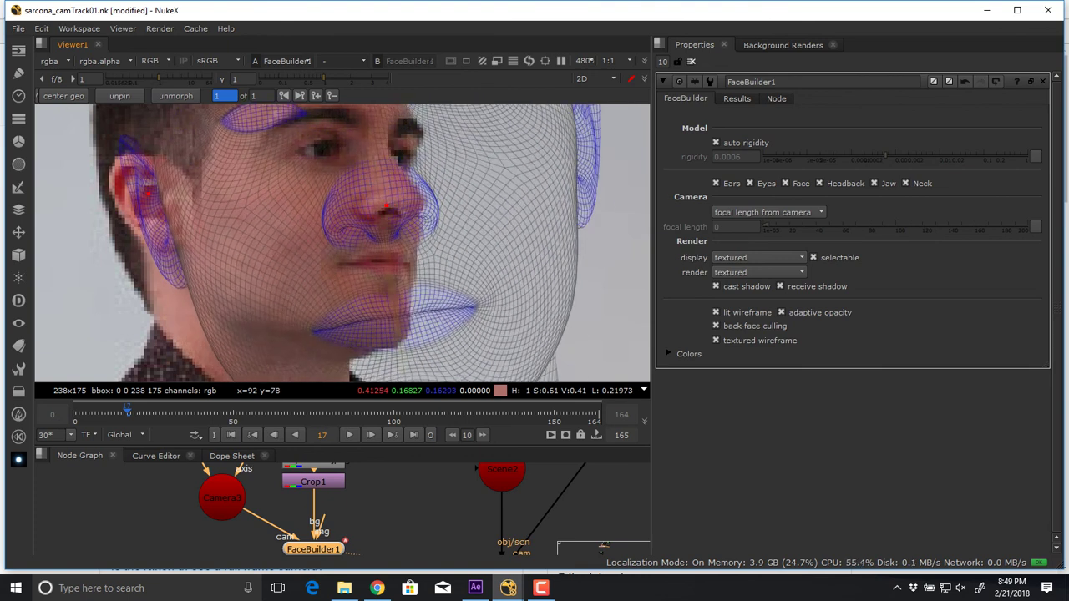
scroll(386, 206, "down", 1)
scroll(365, 254, "down", 1)
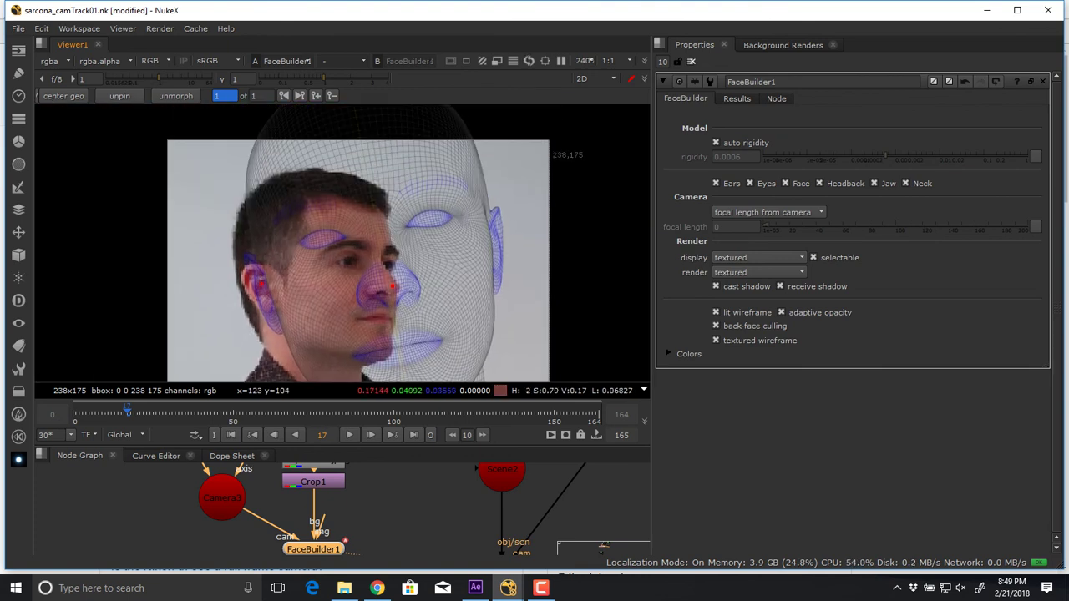
left_click_drag(341, 109, 352, 200)
middle_click_drag(374, 320, 379, 212)
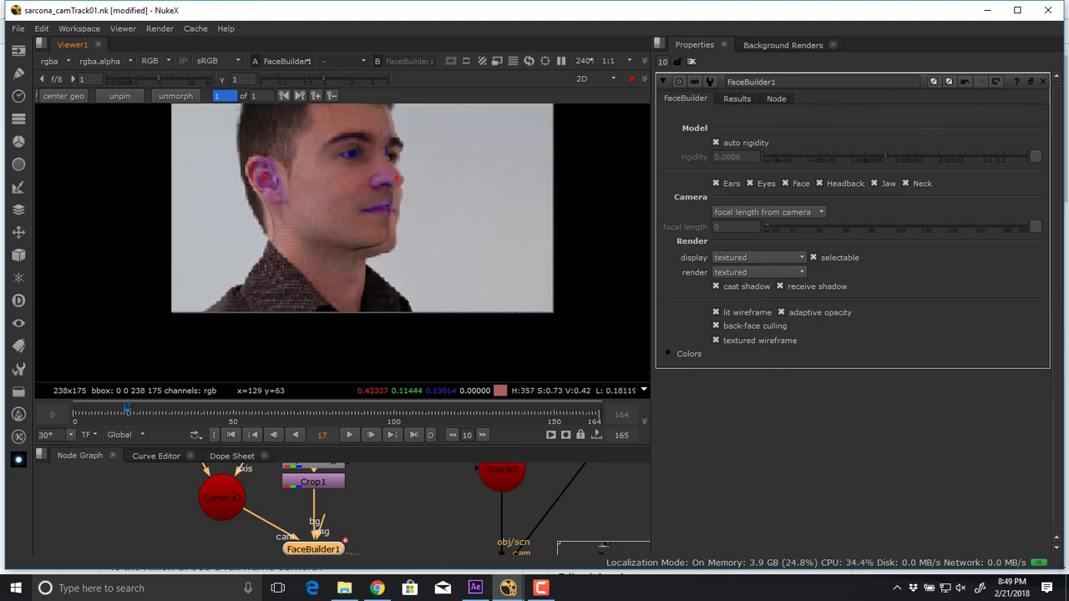
- Pin the mesh's chin, rear jawline below the ear and neck to the portrait's contours
left_click_drag(380, 237, 384, 243)
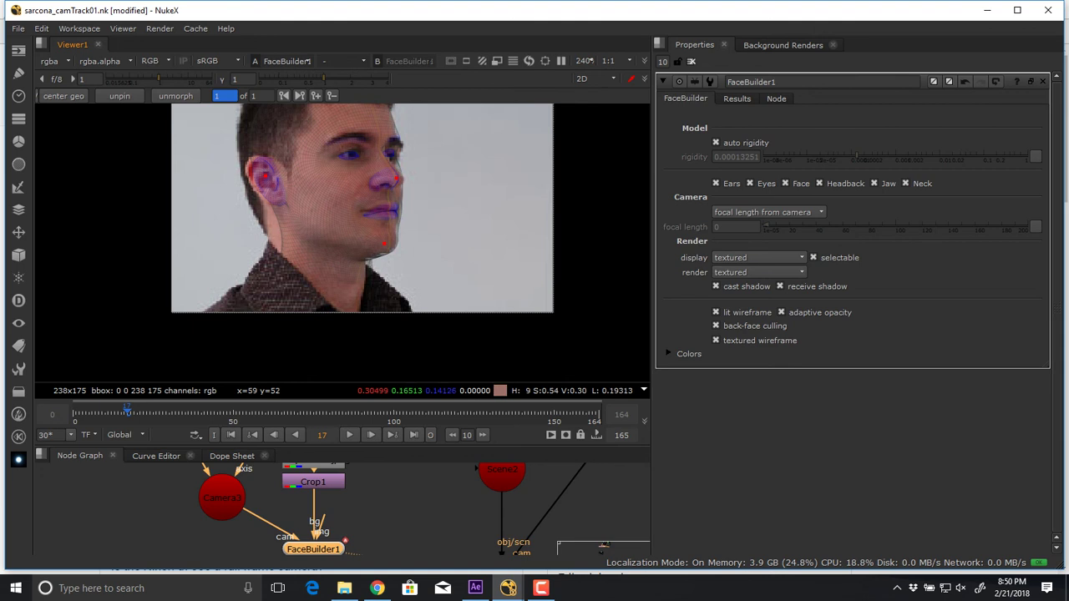
left_click(282, 226)
left_click_drag(283, 225, 279, 226)
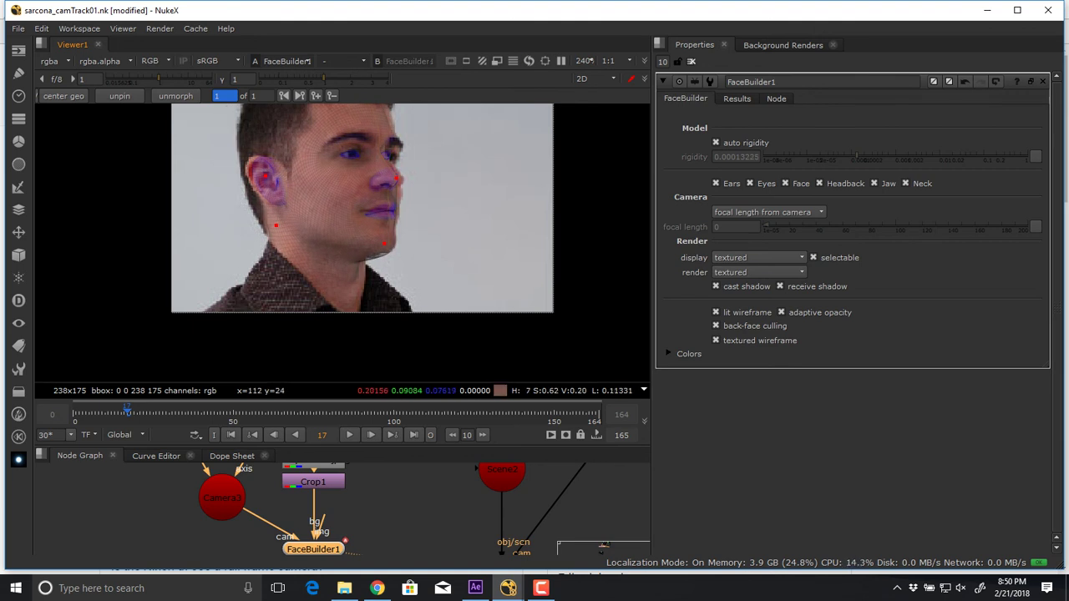
left_click(356, 275)
left_click_drag(356, 274, 355, 268)
- Pin the brow and the top and back of the mesh's skull to the portrait's head outline
middle_click_drag(310, 160, 308, 211)
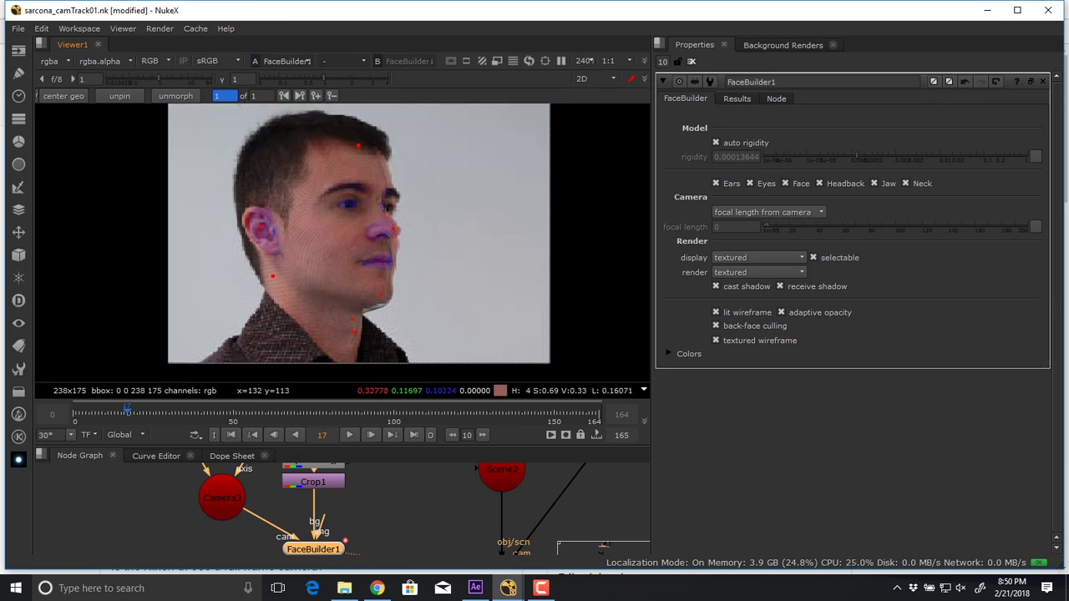
left_click(276, 142)
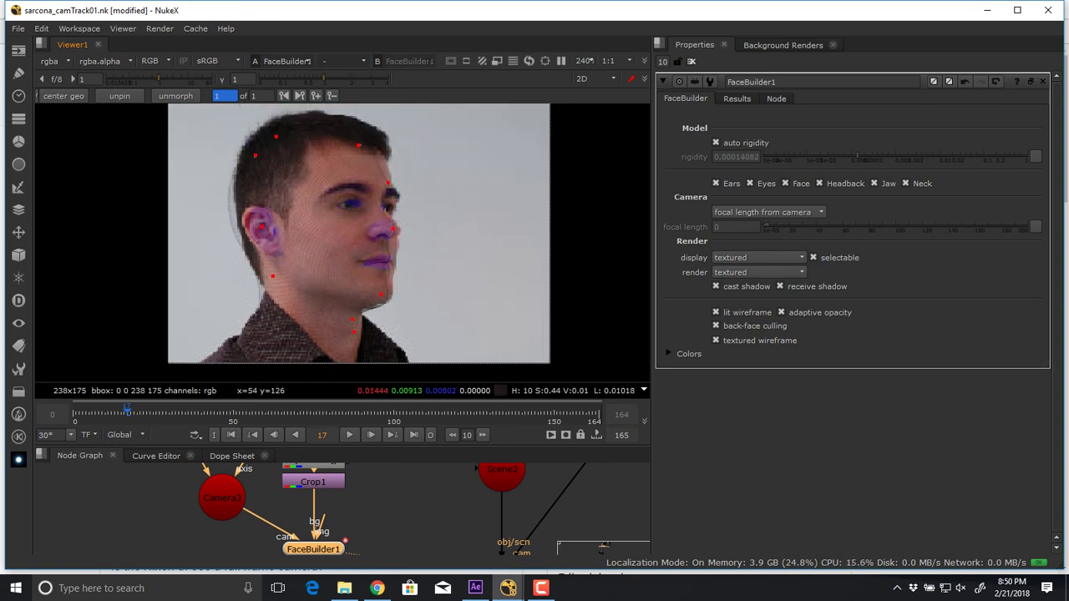
left_click(266, 157)
left_click_drag(267, 157, 257, 155)
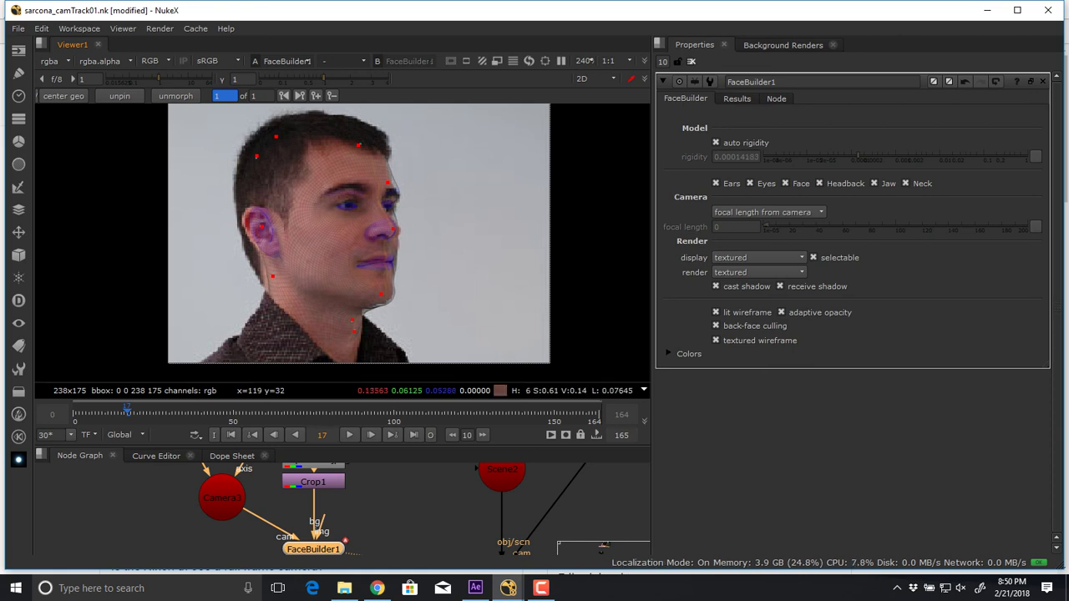
- Examine the FaceBuilder node's resulting translate, rotate and scale parameters, and return to its main settings
scroll(315, 507, "down", 1)
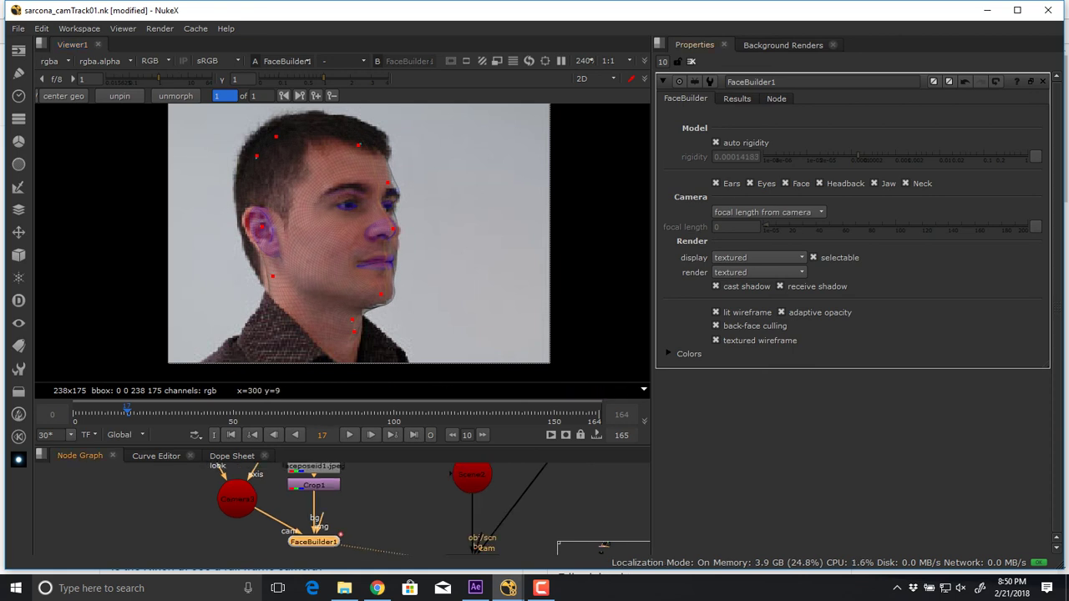
scroll(380, 499, "up", 2)
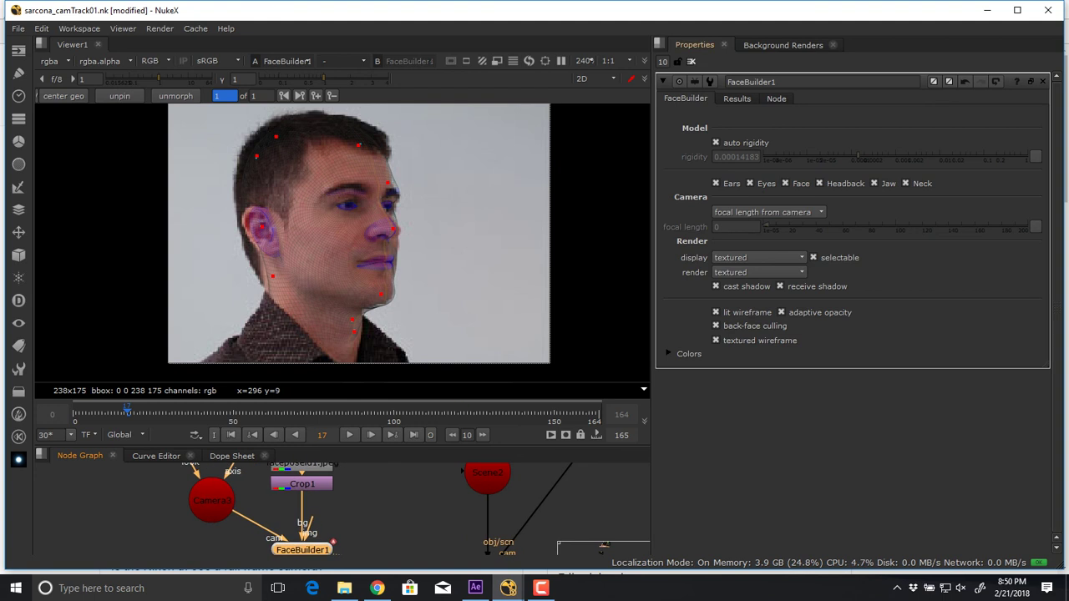
left_click(737, 98)
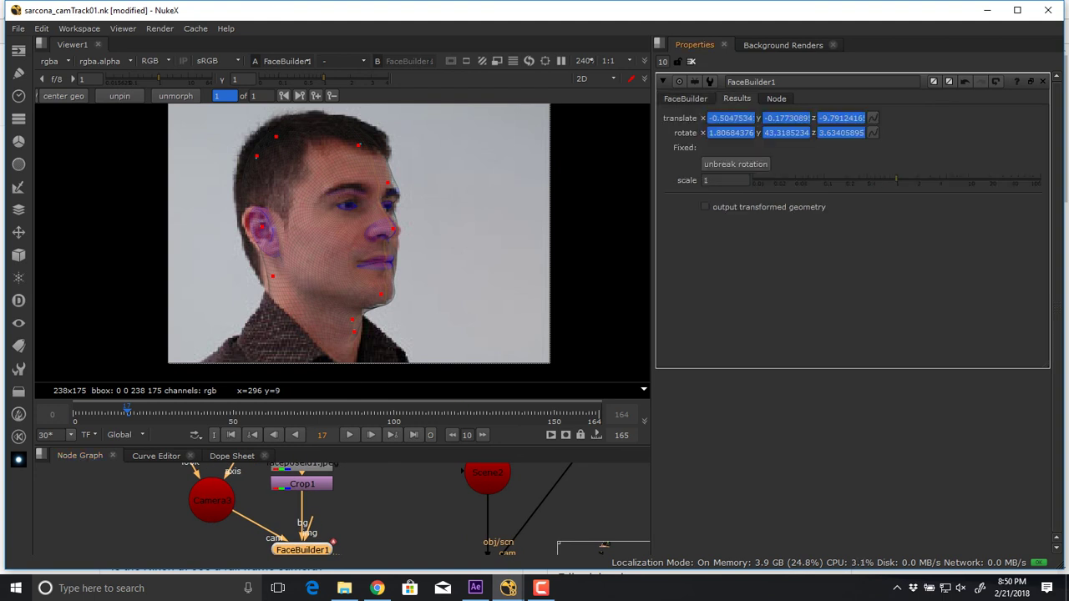
left_click(686, 98)
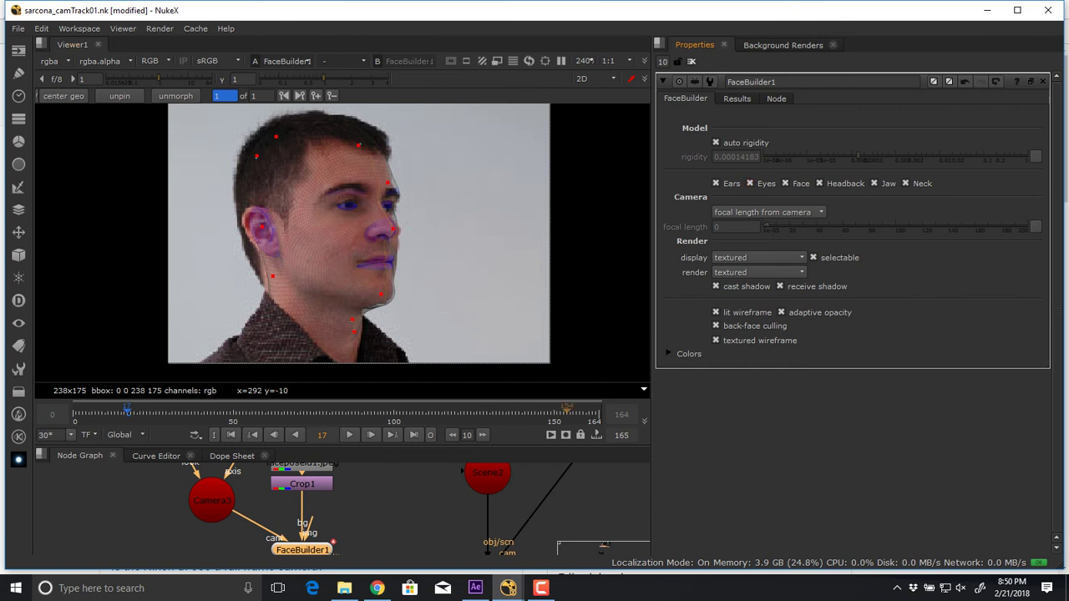
- Switch the viewer to 3D, frame the fitted head and orbit to its side profile
middle_click_drag(400, 535, 423, 490)
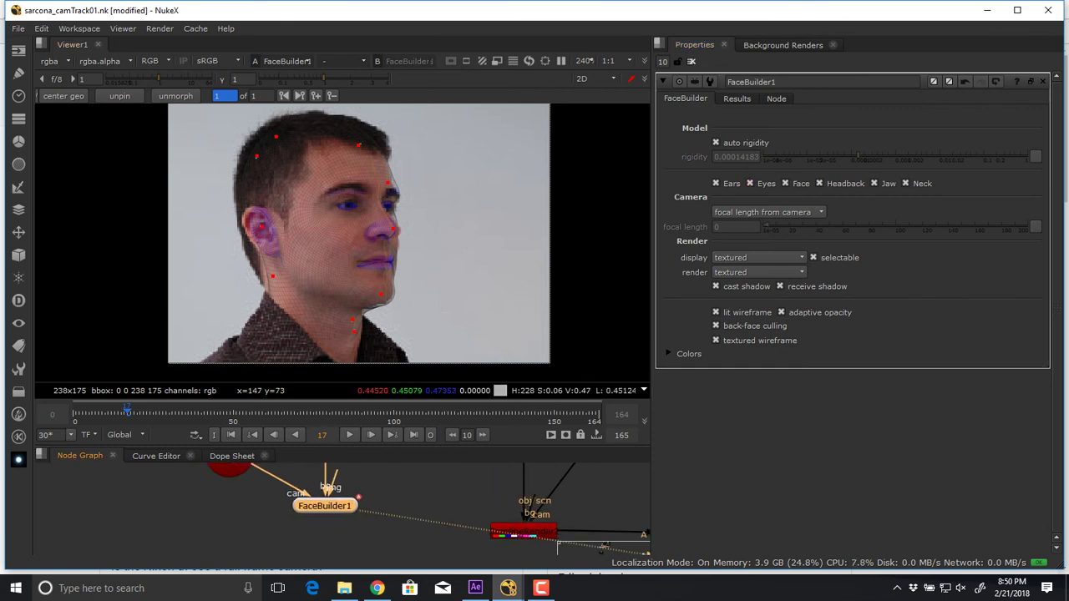
key("Tab")
key("f")
left_click(486, 274)
left_click_drag(486, 274, 457, 235, "alt")
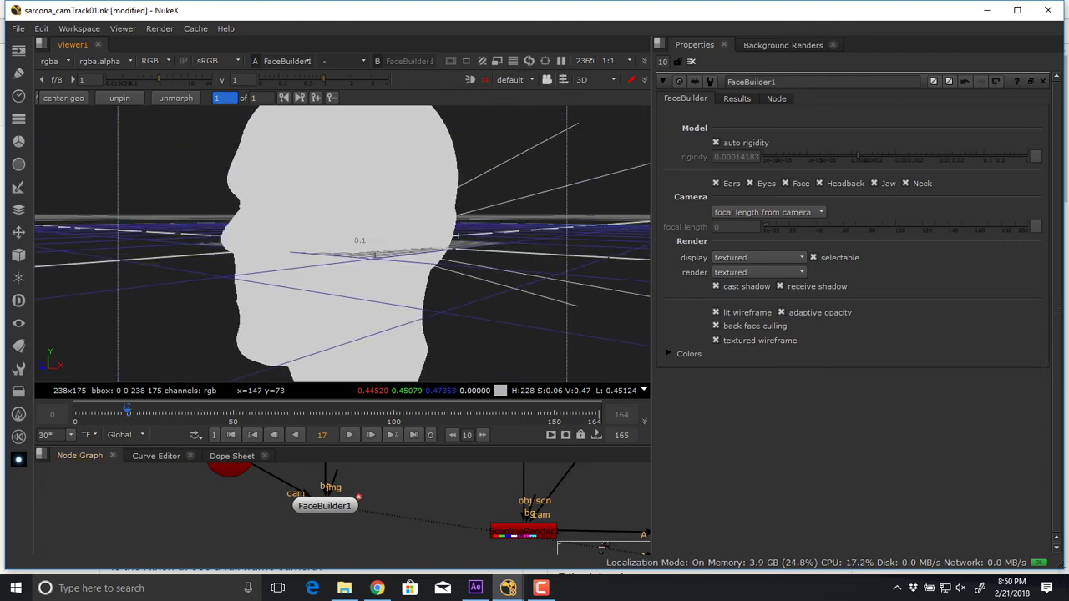
- Try connecting the Crop node to FaceBuilder's img input, and inspect the textured head from the opposite side
middle_click_drag(418, 505, 426, 567)
scroll(364, 537, "up", 2)
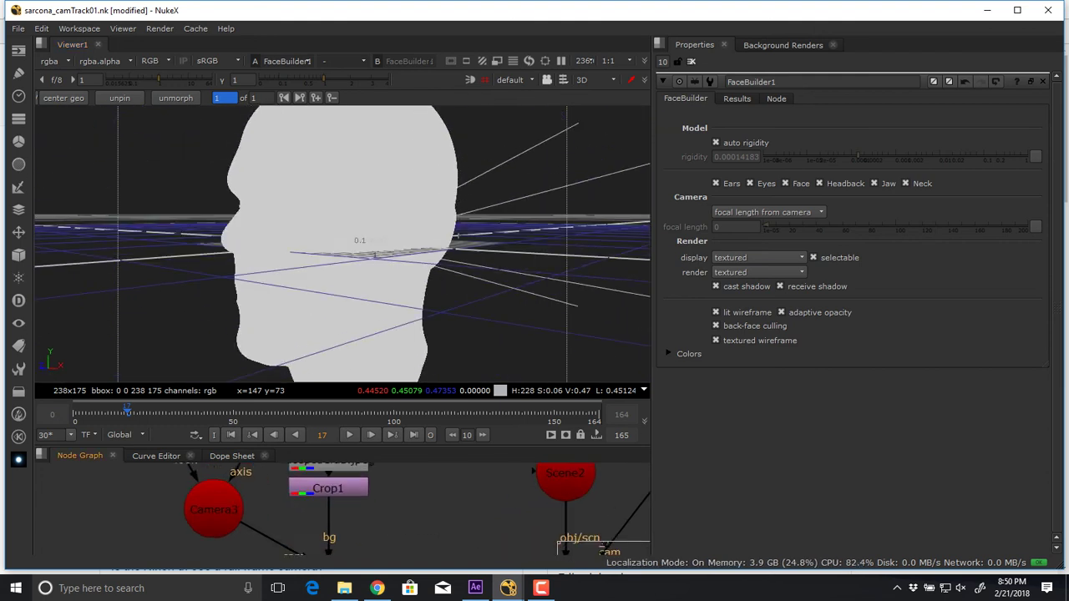
scroll(364, 537, "down", 2)
left_click_drag(338, 544, 335, 541)
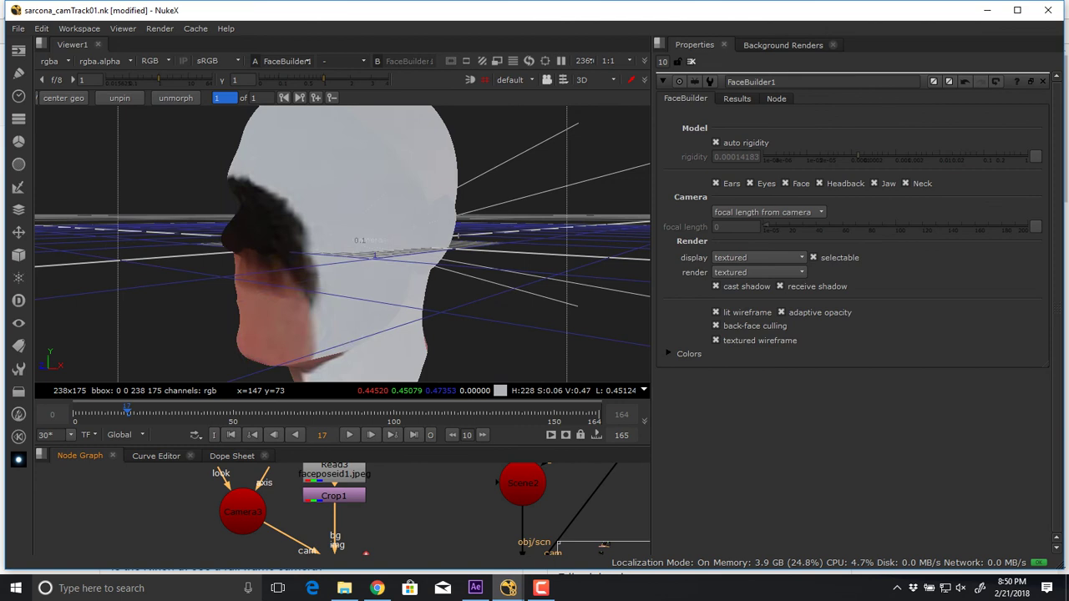
left_click_drag(395, 271, 550, 270, "ctrl")
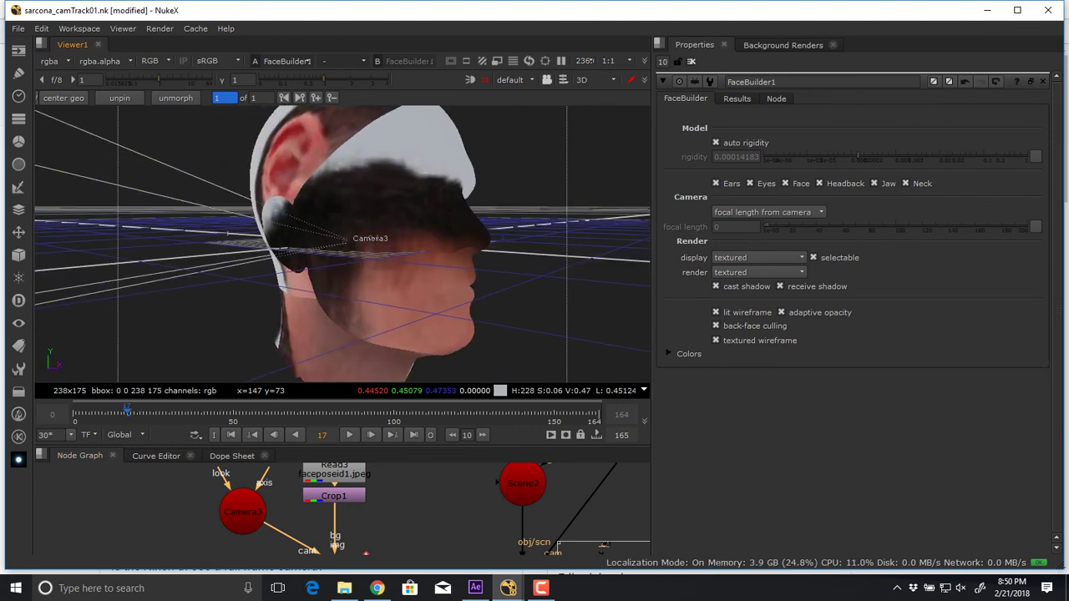
- Disconnect the Crop node from FaceBuilder's img input, select FaceBuilder and inspect the untextured mesh from the front
mouse_move(418, 526)
middle_mouse_down()
mouse_move(407, 493)
mouse_move(415, 522)
middle_mouse_up()
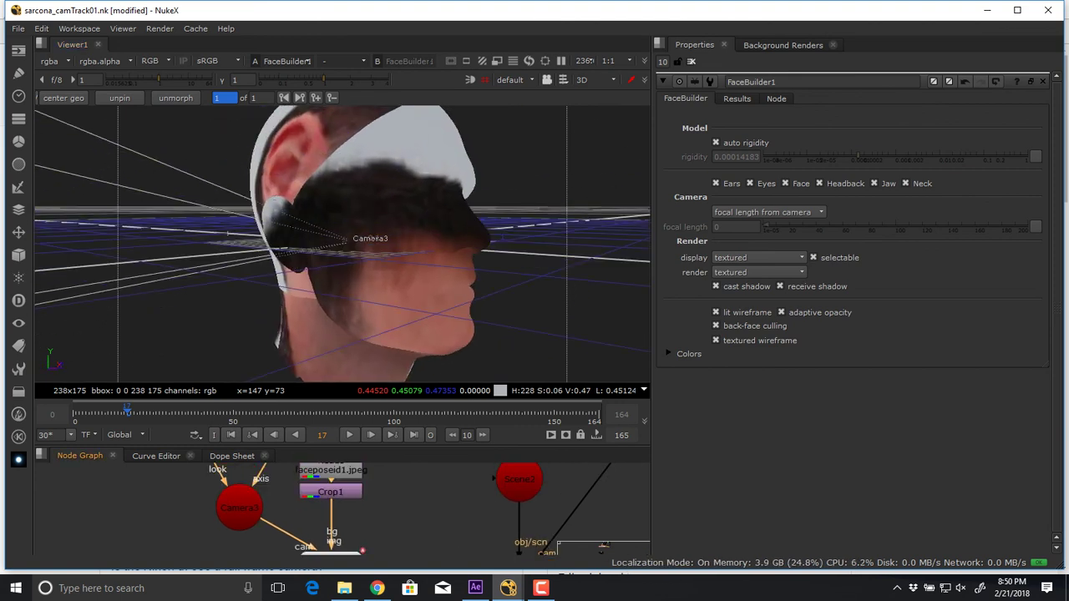
left_click_drag(332, 519, 342, 525)
middle_click_drag(344, 526, 336, 480)
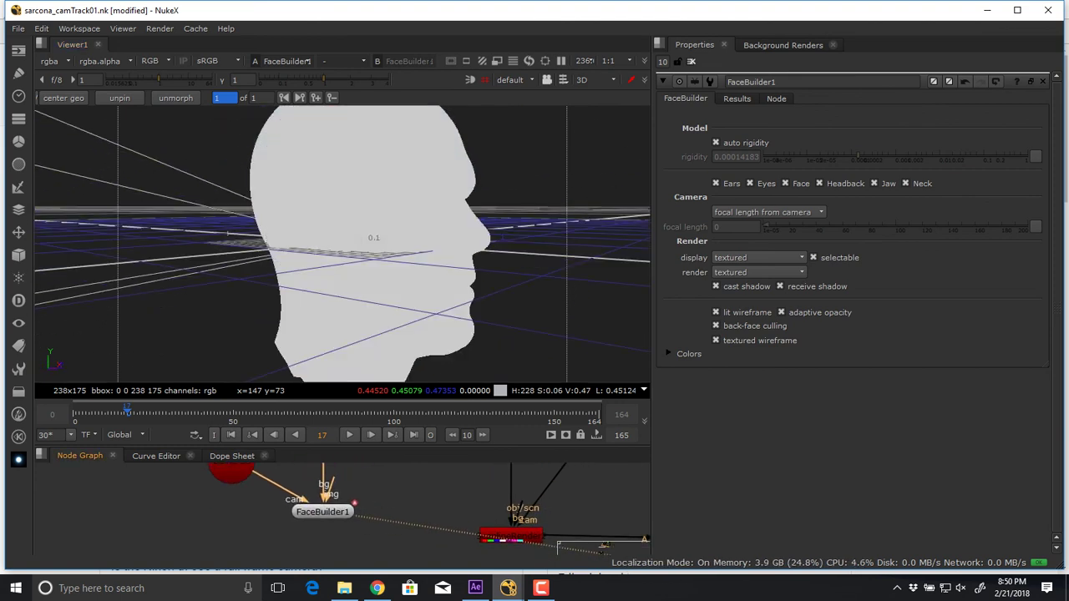
left_click(322, 512)
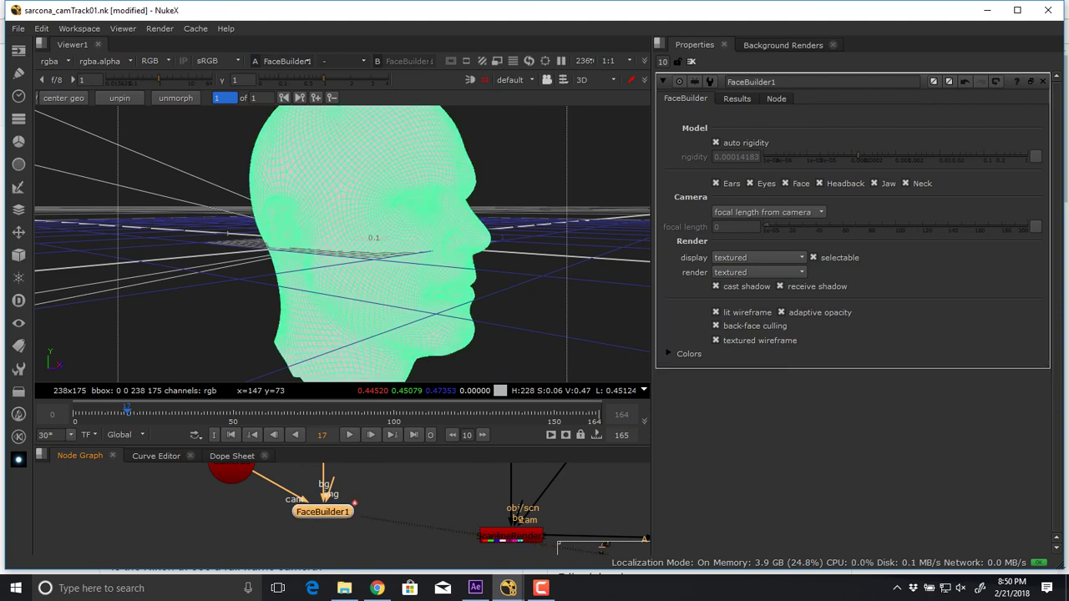
left_click_drag(392, 250, 302, 248, "ctrl")
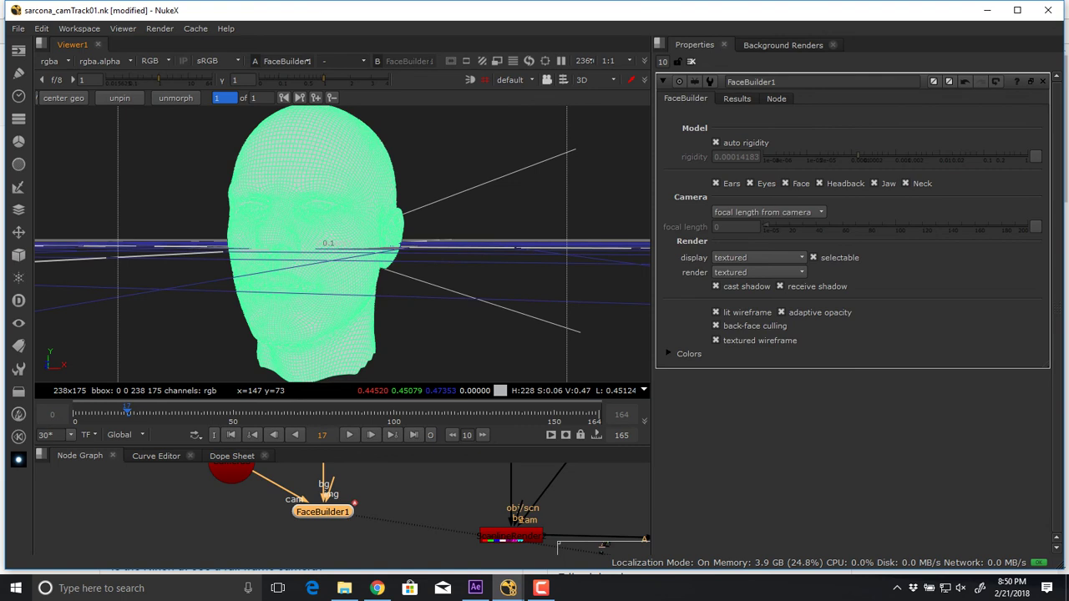
- Switch to File Explorer and open the W18 course folder inside P_Drive
key("alt+Tab")
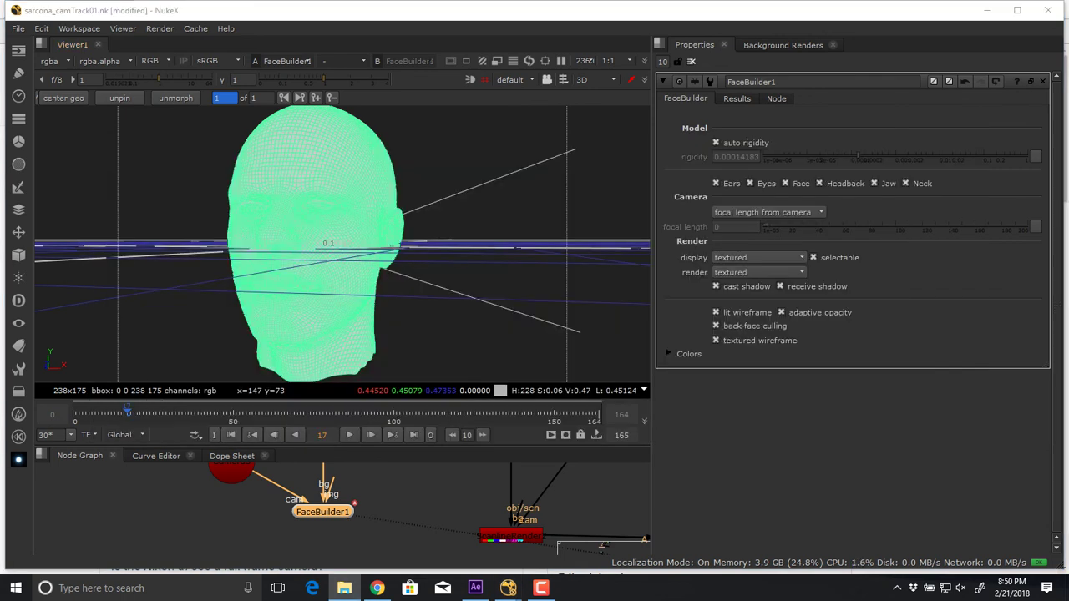
left_click_drag(1068, 55, 364, 51)
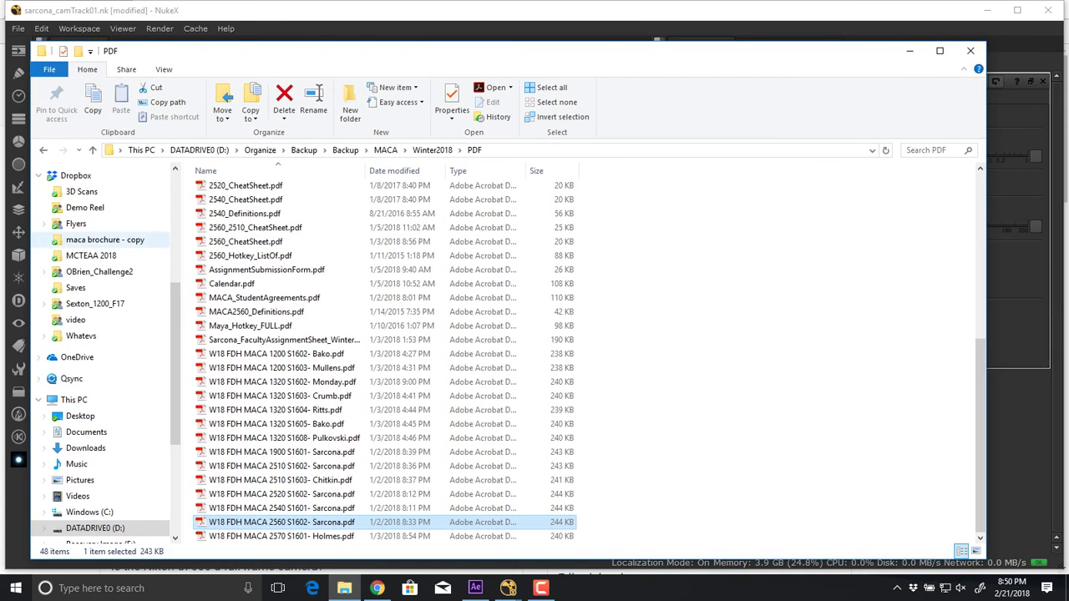
scroll(100, 373, "up", 1)
scroll(100, 374, "up", 5)
left_click(81, 293)
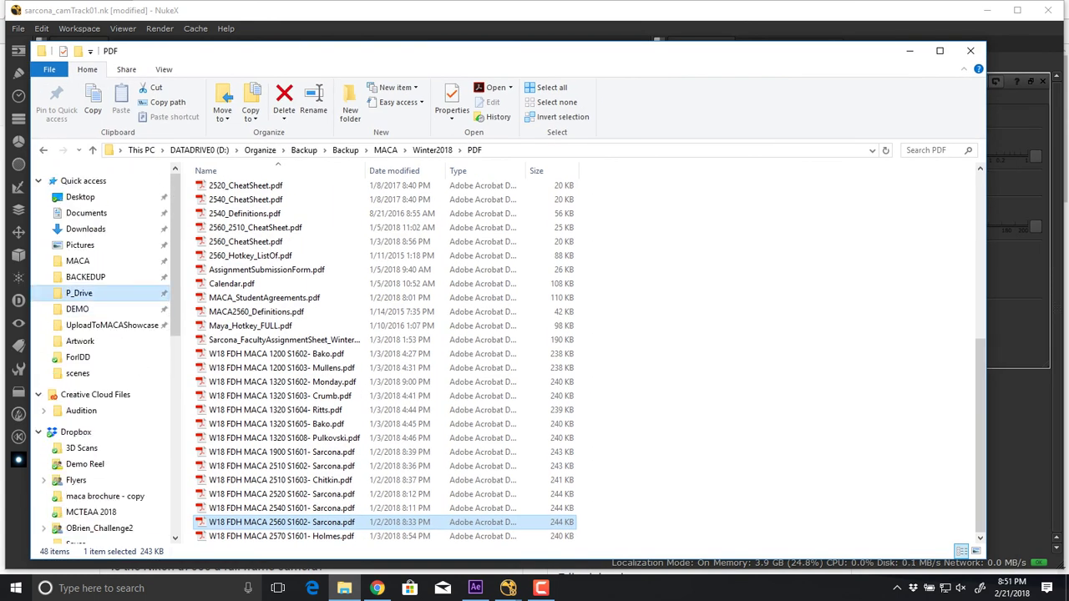
double_click(284, 205)
- Search the folder for "keen" and open keenTrack.nk in Nuke
left_click(933, 150)
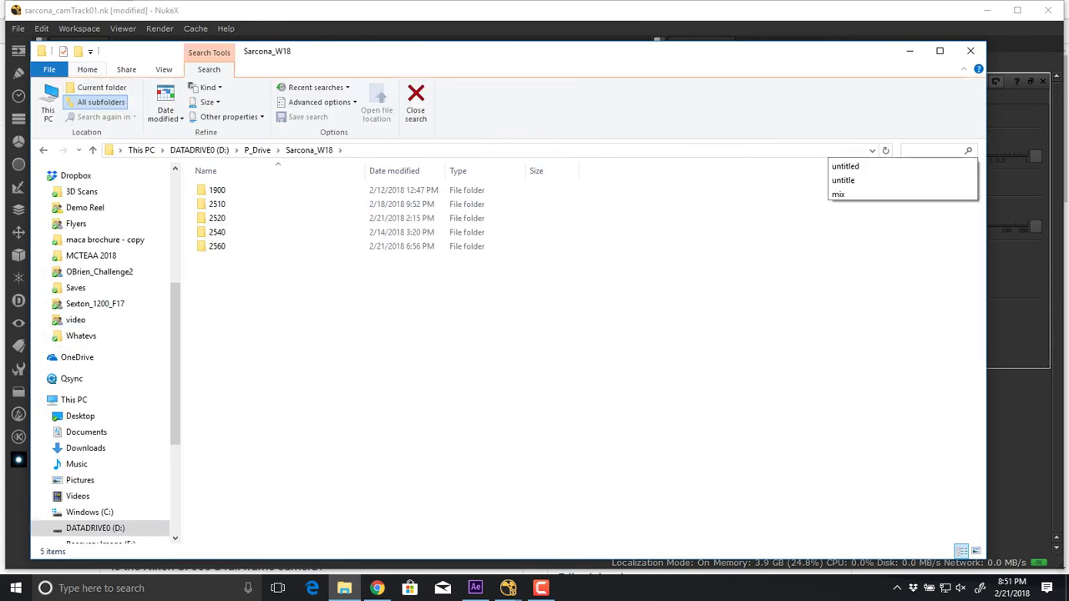
type("keen")
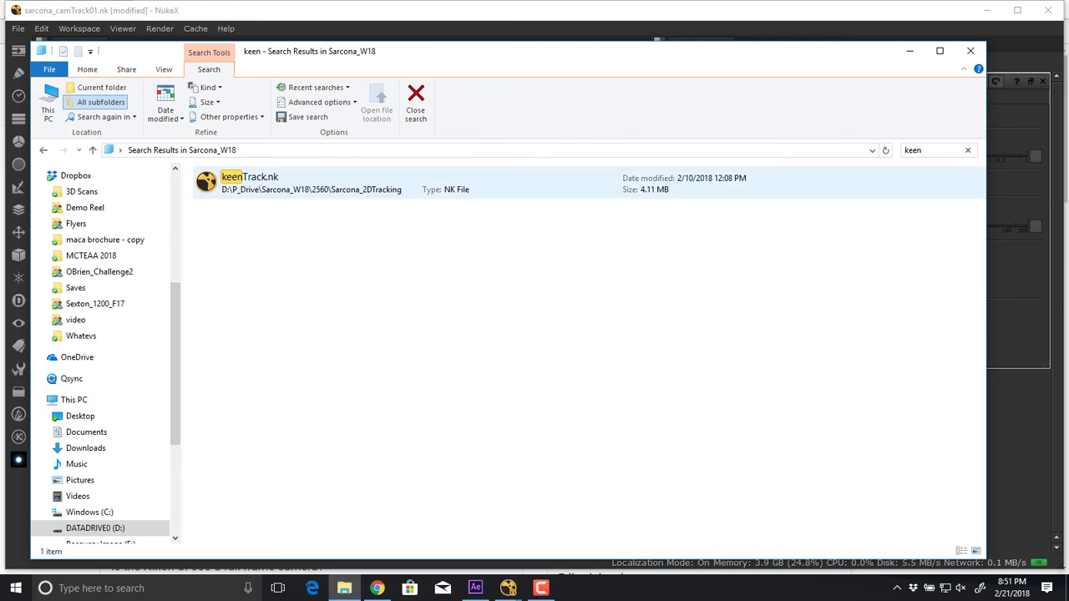
left_click(310, 182)
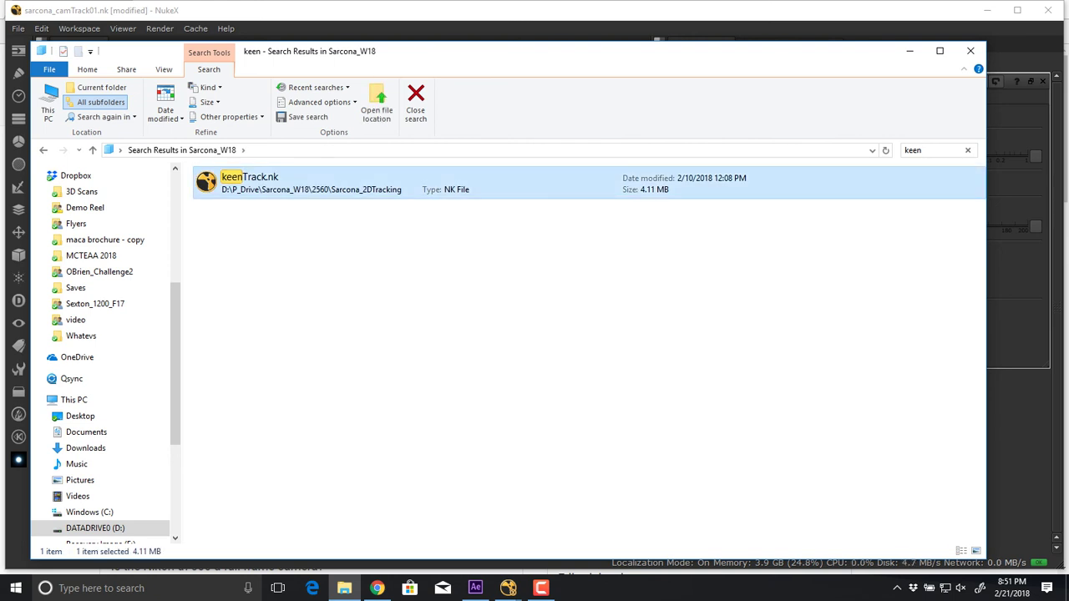
key("Return")
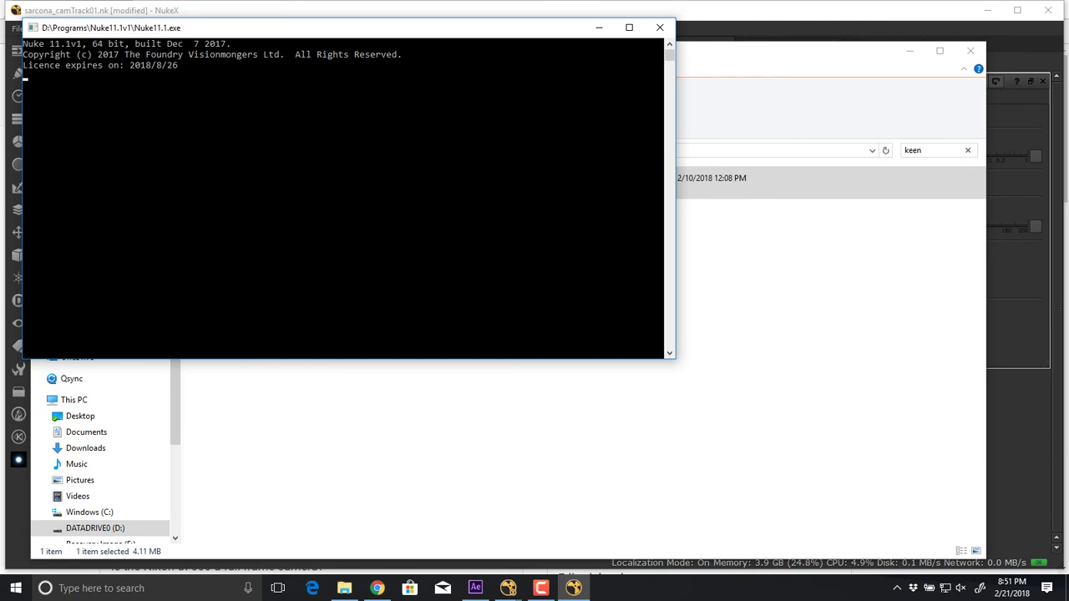
- Switch back to NukeX and look through the KeenTools nodes down to FaceTracker (beta)
key("alt+Tab")
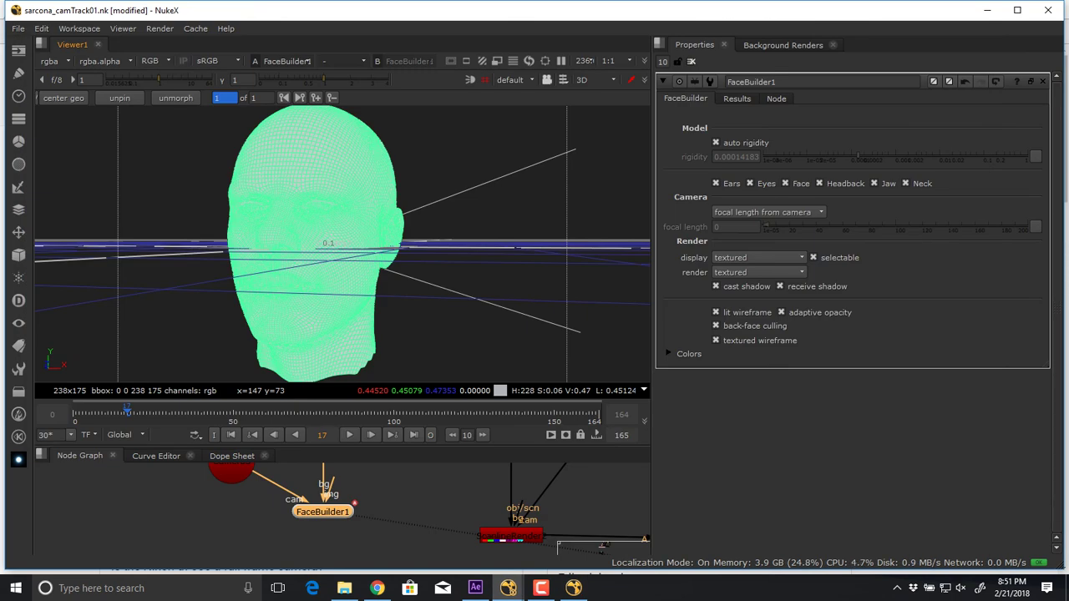
left_click(18, 436)
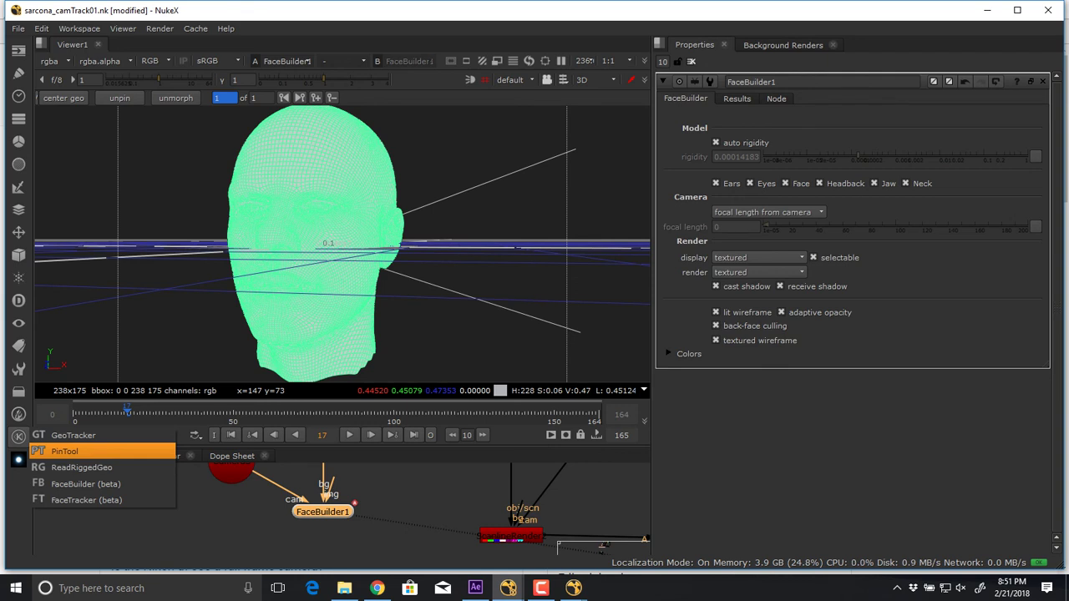
key("Down")
key("Down")
key("Down")
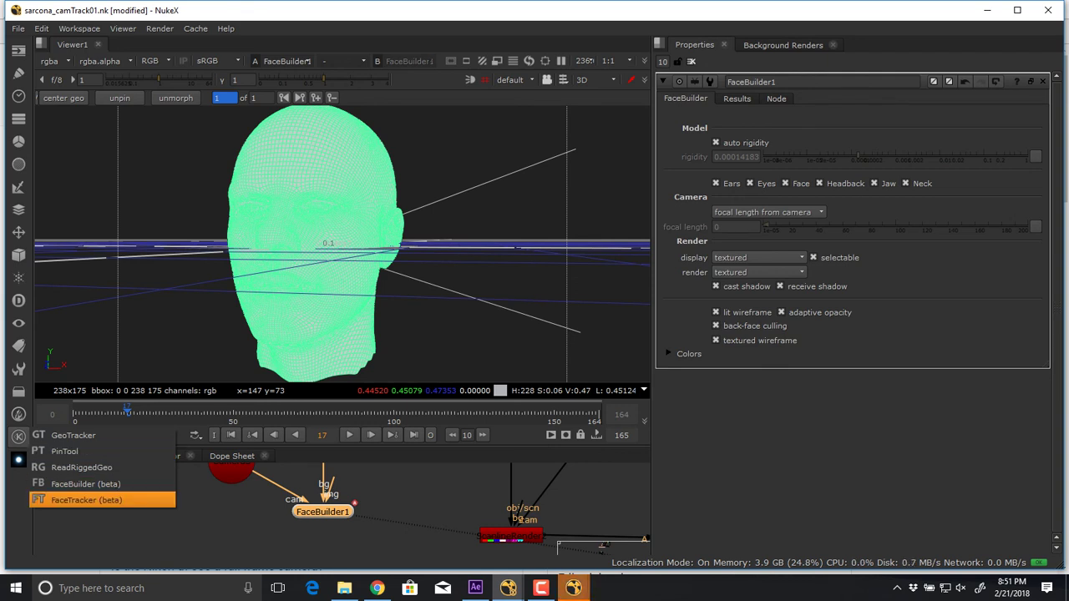
- Switch to the Nuke window holding keenTrack.nk and view its color-bars monitor composite more closely
key("alt+Tab")
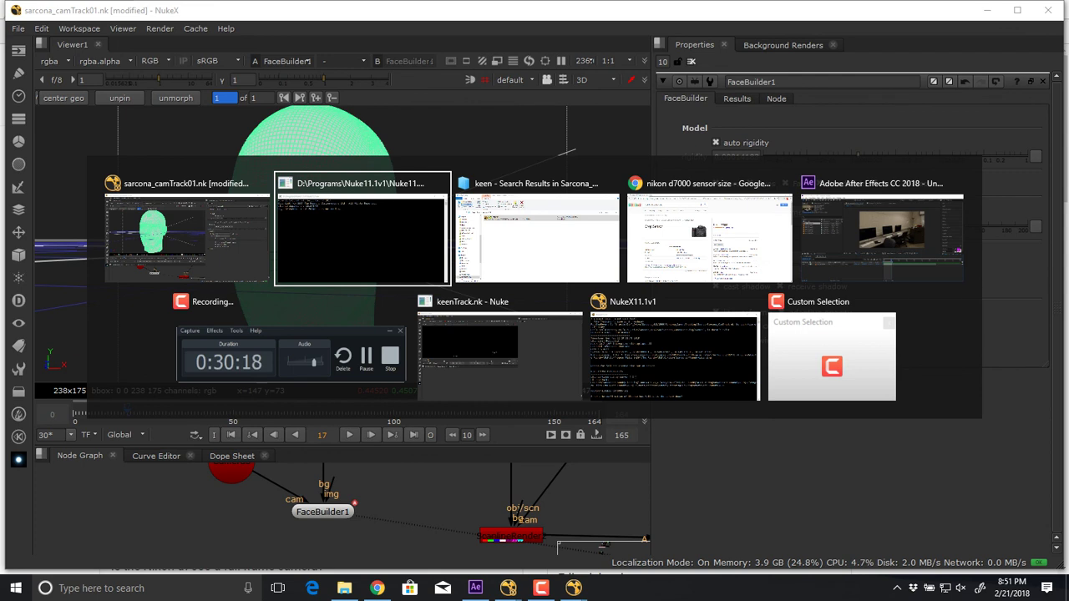
left_click(466, 326)
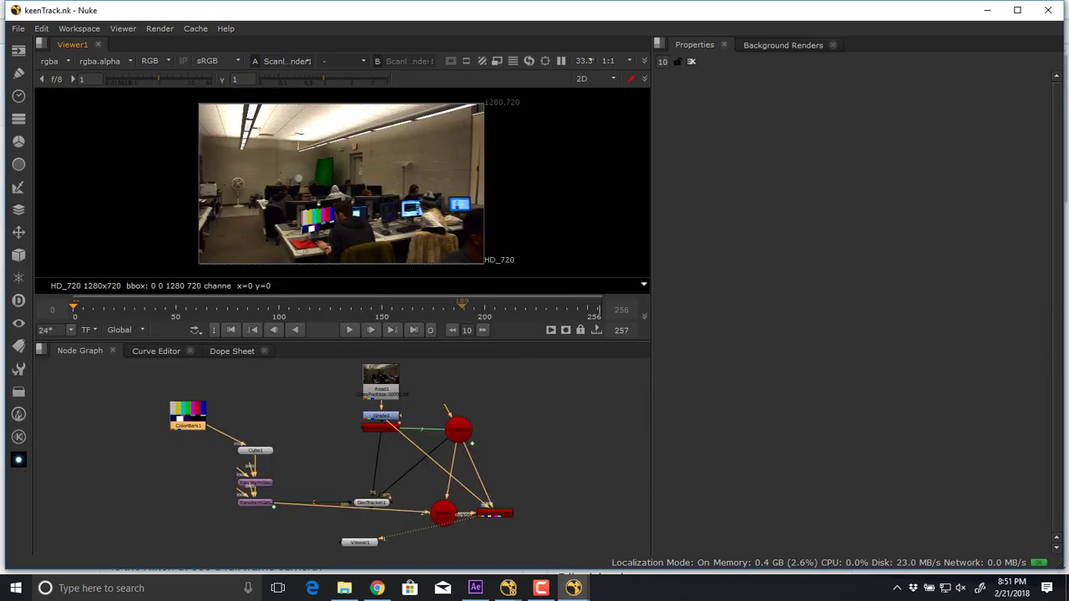
scroll(340, 234, "up", 1)
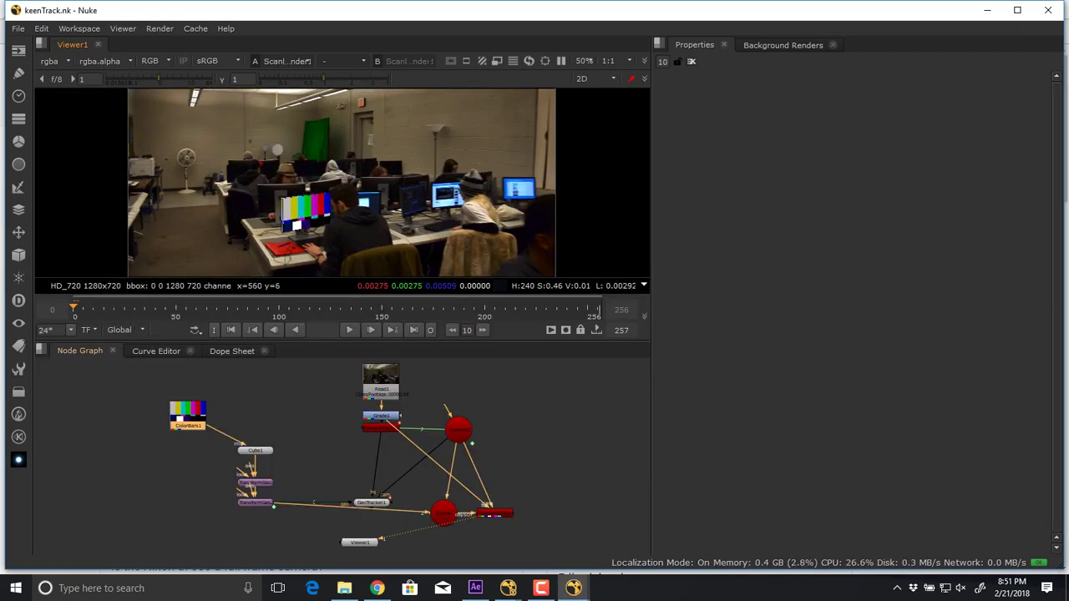
- Scrub the shot to frame 127 and back to frame 48, examining how the color bars follow the tracked monitor
middle_click_drag(326, 446, 260, 455)
scroll(291, 229, "up", 5)
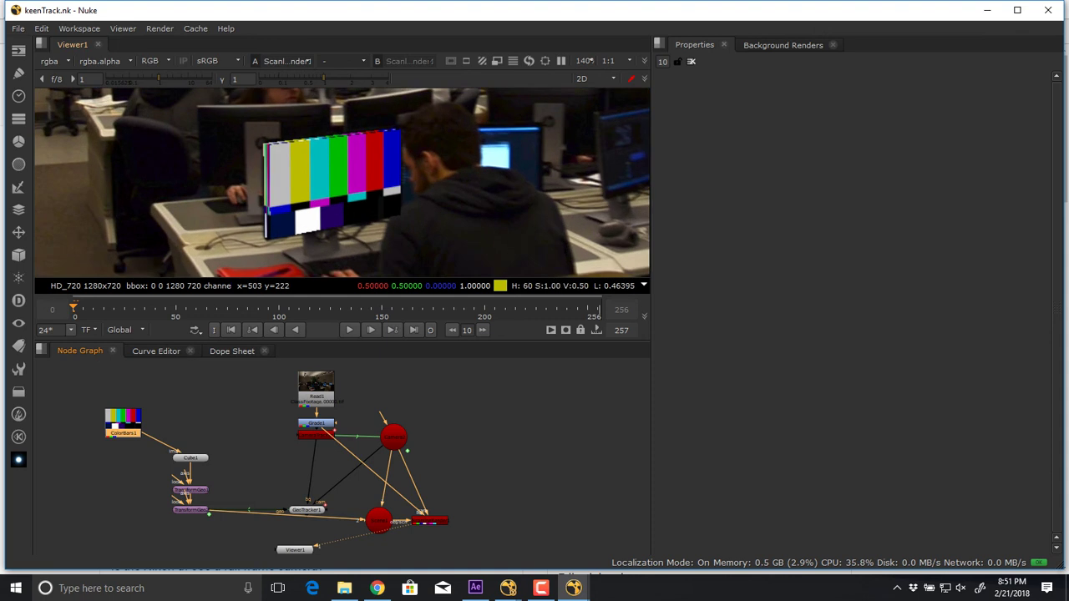
middle_click_drag(303, 166, 303, 194)
mouse_move(321, 308)
left_mouse_down()
mouse_move(244, 307)
mouse_move(334, 307)
left_mouse_up()
middle_click_drag(286, 244, 100, 156)
middle_click_drag(396, 234, 80, 83)
scroll(289, 154, "down", 2)
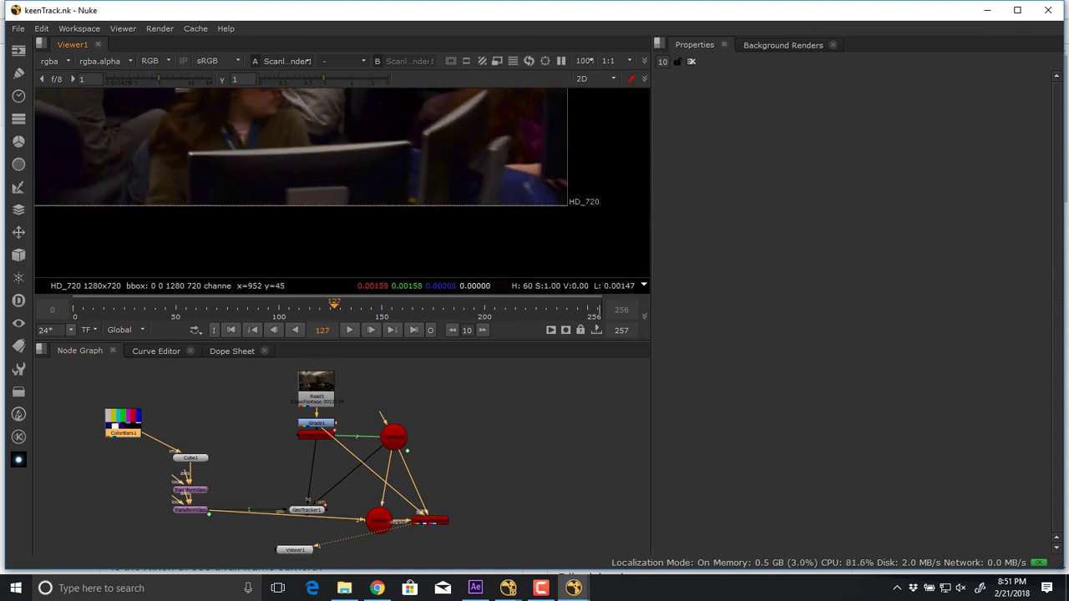
middle_click_drag(349, 176, 333, 243)
left_click_drag(327, 307, 171, 307)
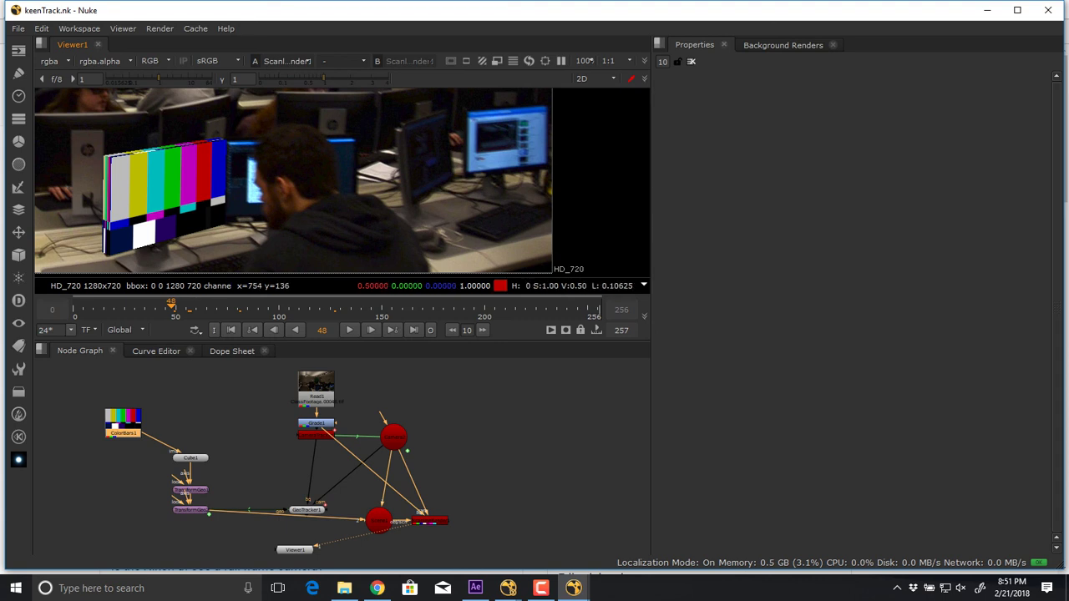
- Scrub back through the opening frames to frame 25, checking the color bars on the monitor behind the seated student
left_click_drag(297, 307, 87, 307)
key("l")
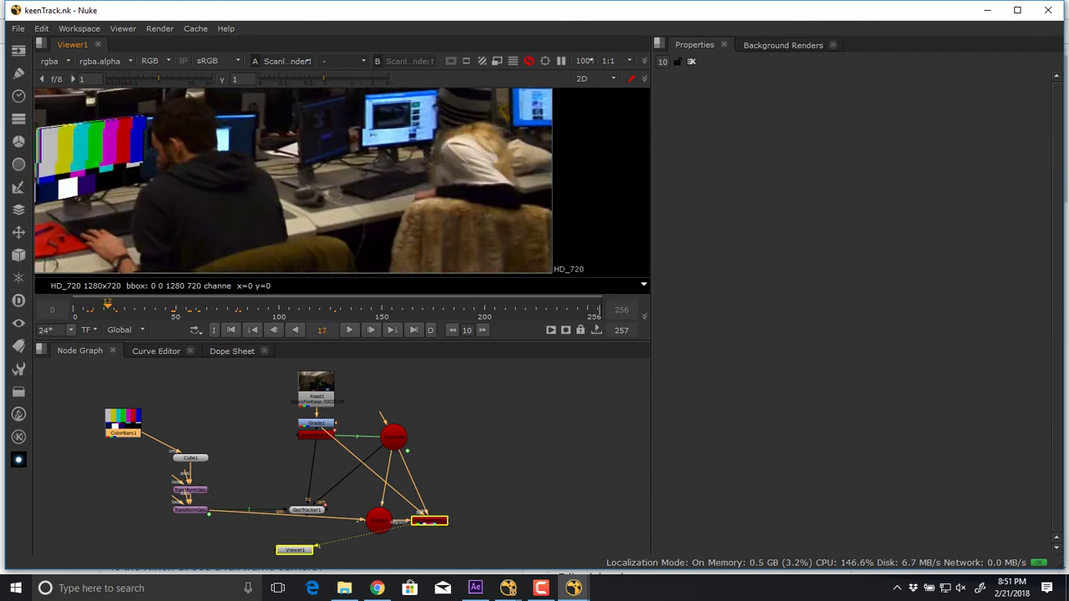
left_click_drag(179, 307, 123, 308)
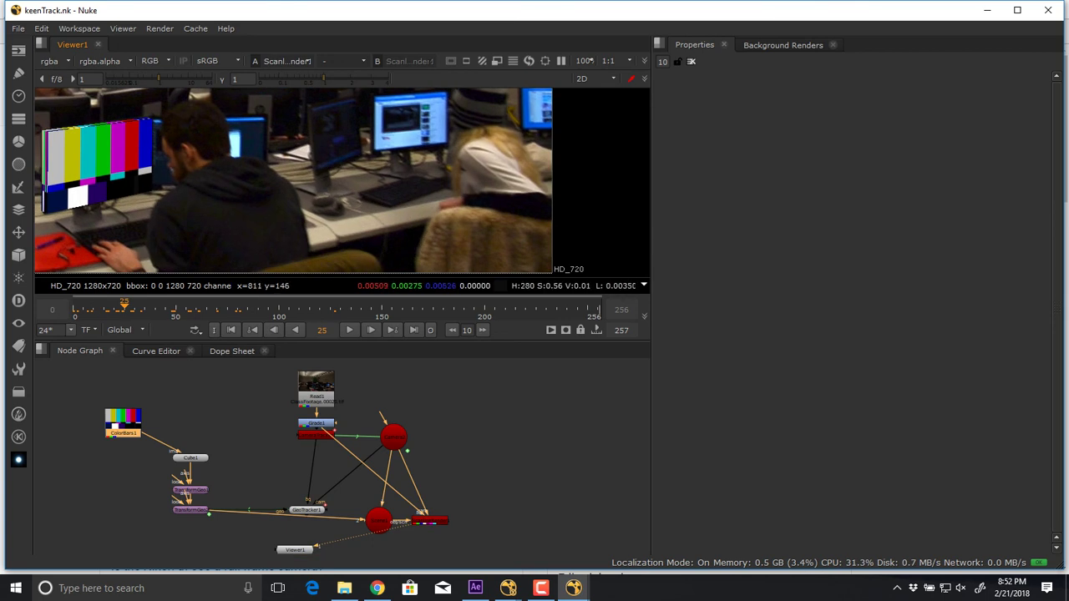
middle_click_drag(291, 191, 330, 190)
scroll(351, 418, "down", 3)
middle_click_drag(350, 417, 512, 491)
scroll(467, 501, "down", 1)
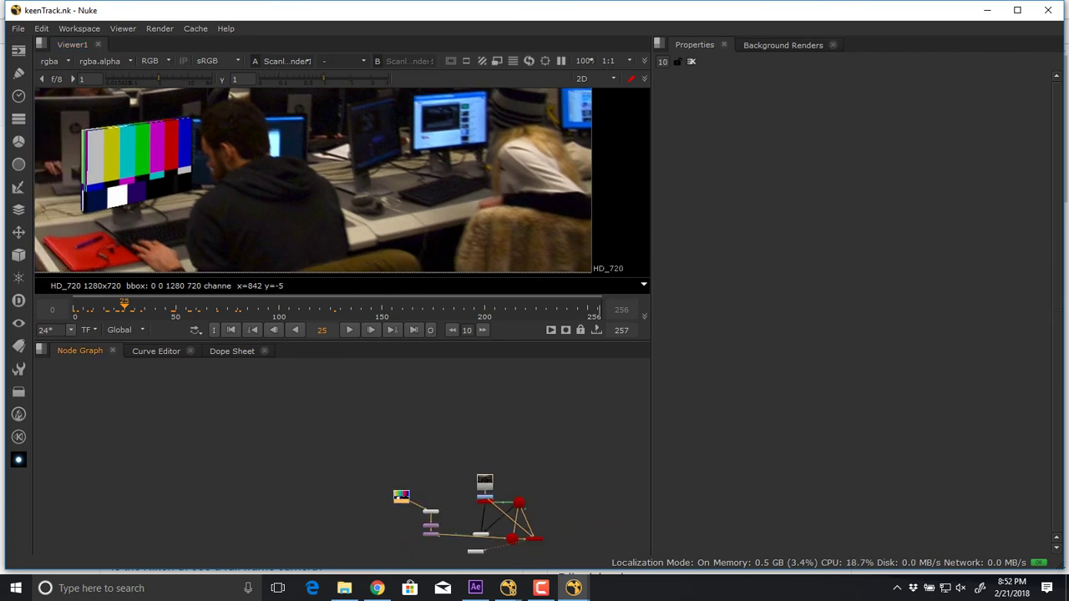
- Switch to File Explorer, search the course folder for ".nk" and look through the matching scripts
key("alt+Tab")
key("alt+Tab")
key("alt+Tab")
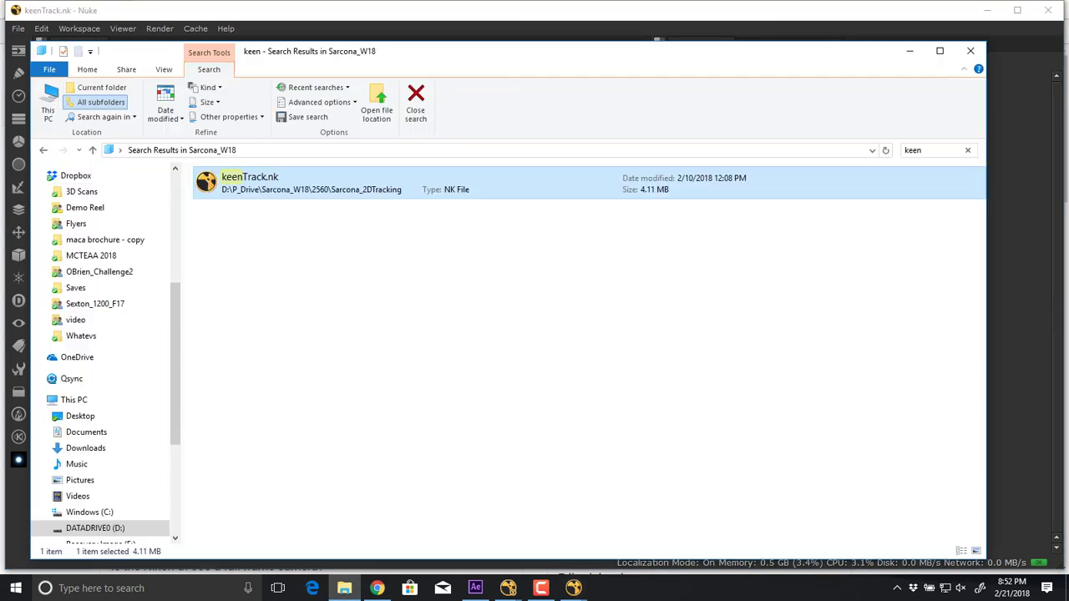
key("alt+Tab")
key("alt+shift+Tab")
left_click(931, 150)
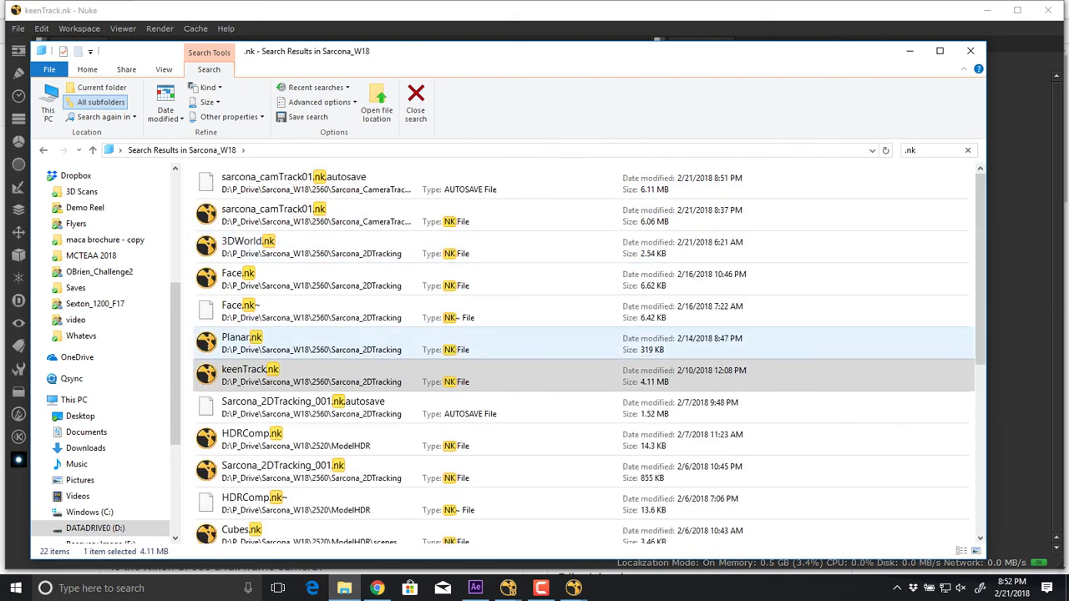
scroll(585, 435, "down", 3)
scroll(585, 467, "down", 1)
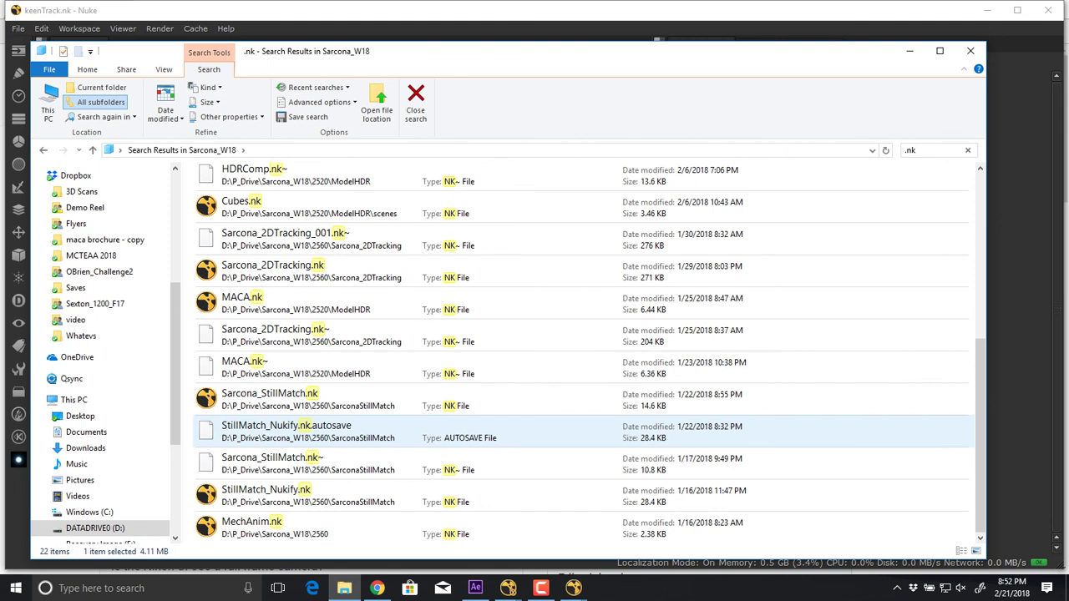
scroll(585, 471, "up", 3)
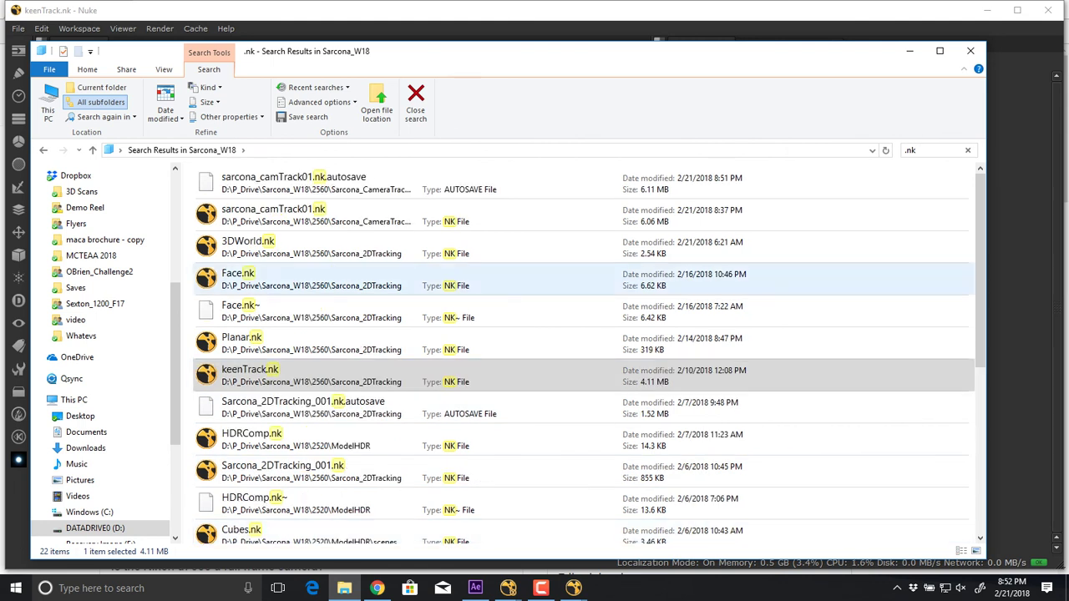
- List the search results in detail sorted by modification date, and open Face.nk in Nuke
left_click(164, 69)
left_click(320, 102)
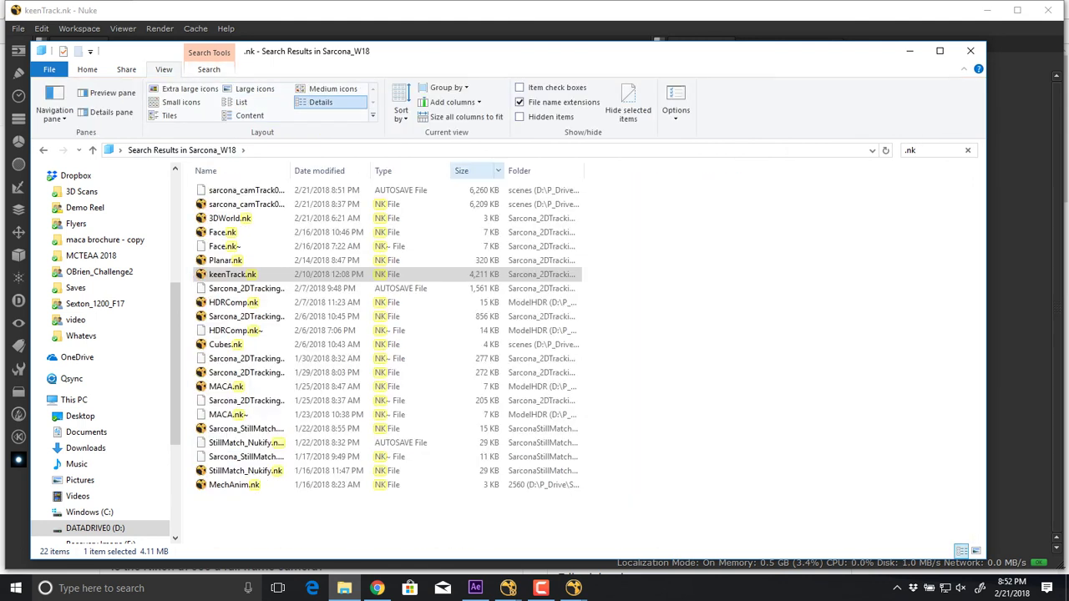
left_click(519, 171)
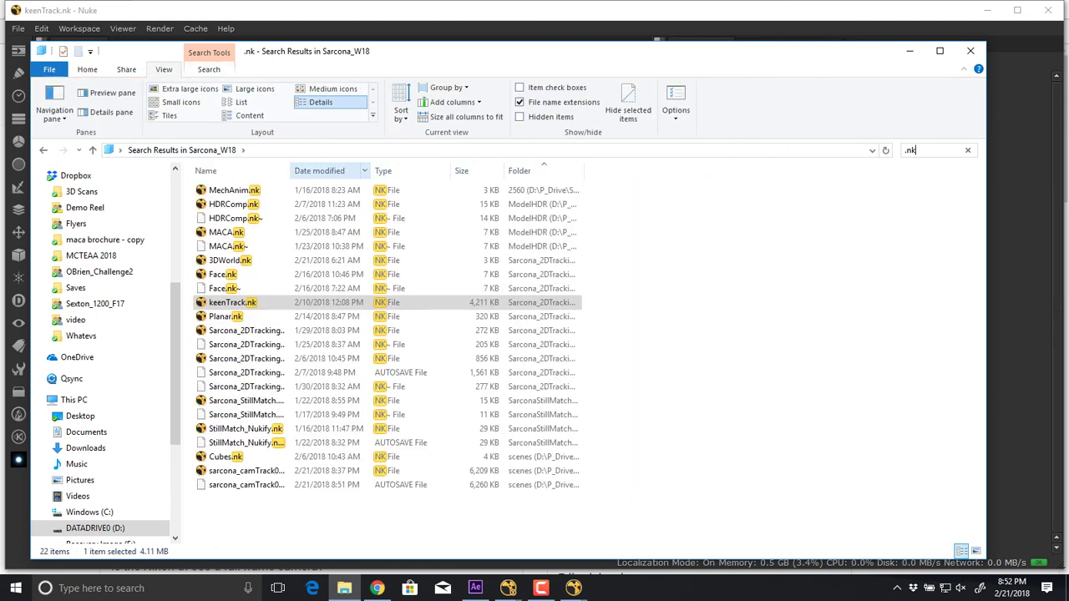
left_click(326, 170)
double_click(229, 218)
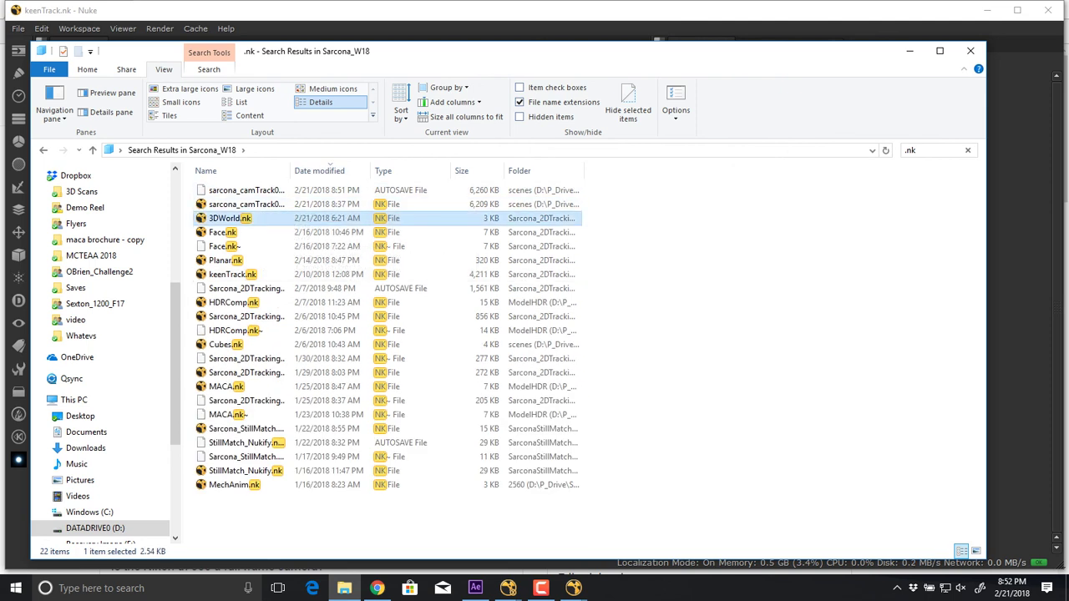
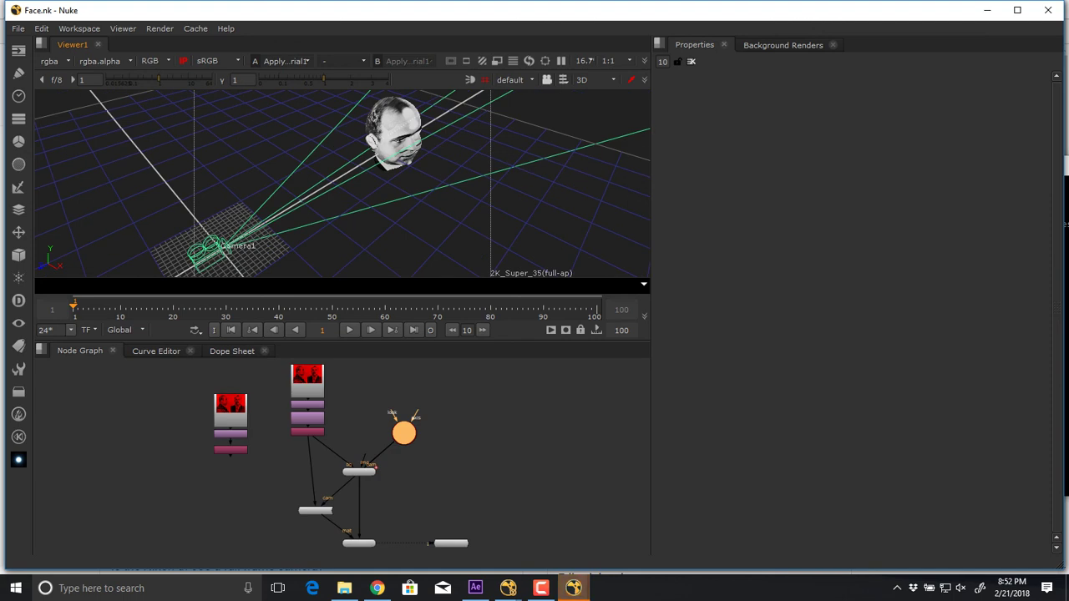
- Feed Project3D1 from Shuffle2 instead of Shuffle1
scroll(343, 184, "up", 6)
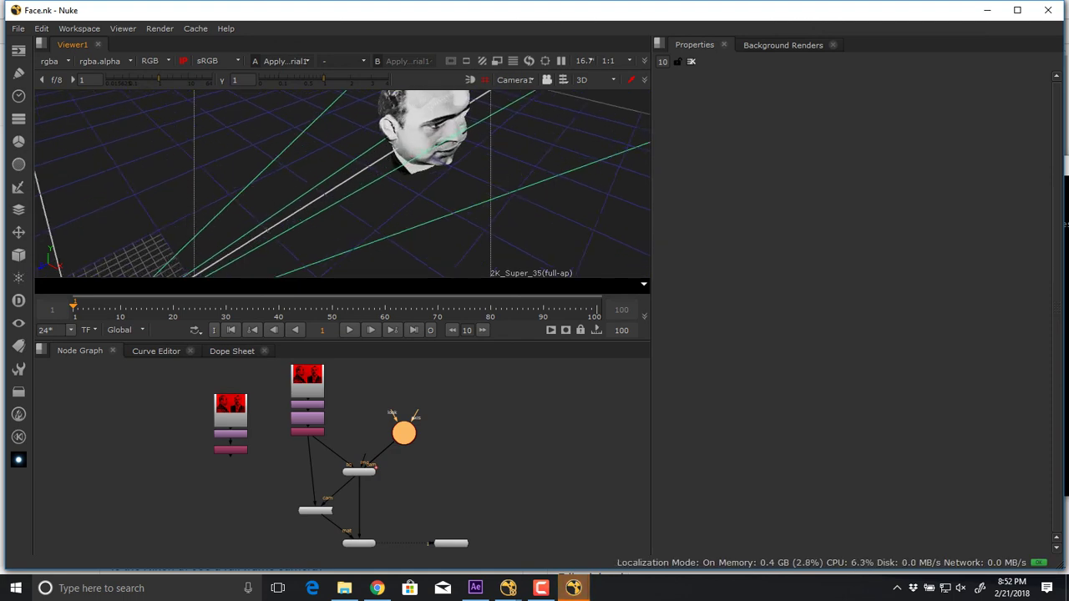
mouse_move(342, 184)
left_mouse_down("ctrl")
mouse_move(301, 167)
mouse_move(359, 197)
mouse_move(355, 167)
mouse_move(388, 173)
mouse_move(397, 146)
mouse_move(360, 144)
mouse_move(330, 167)
mouse_move(342, 171)
left_mouse_up("ctrl")
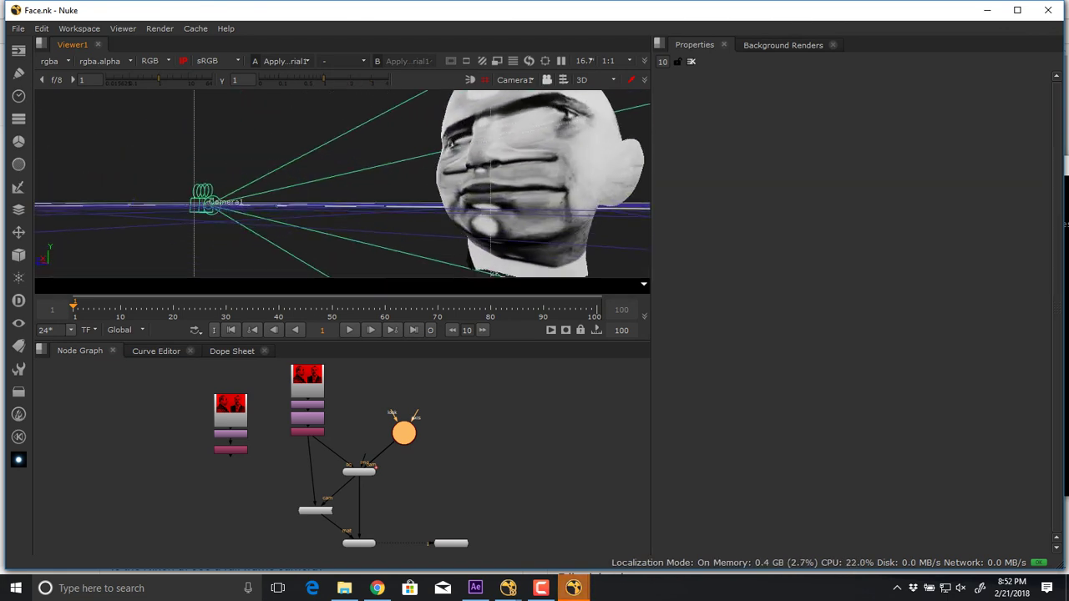
left_click_drag(334, 167, 330, 188, "ctrl")
scroll(333, 381, "up", 2)
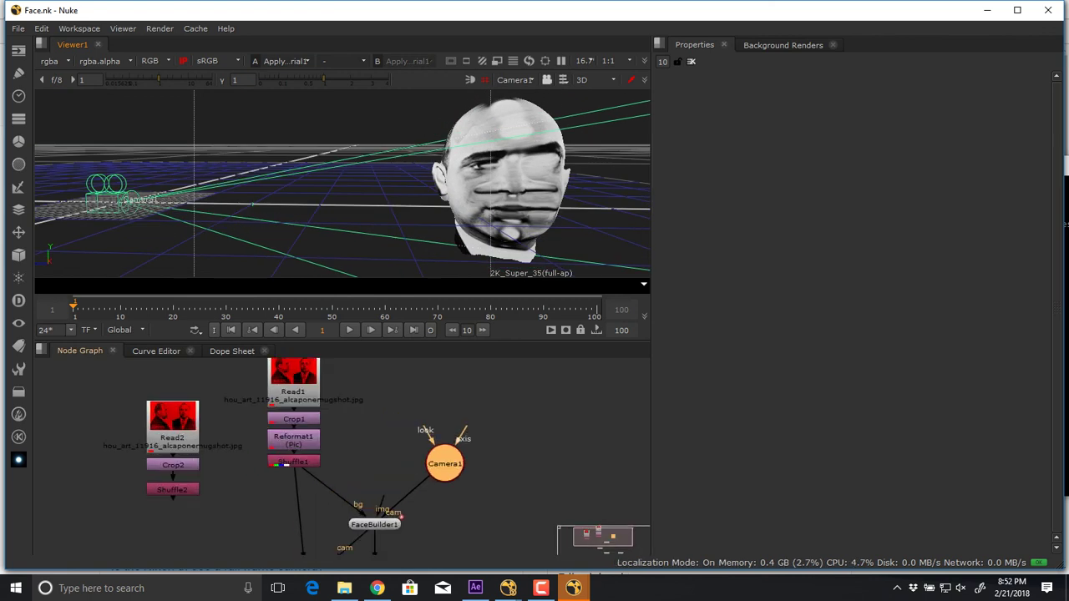
middle_click_drag(334, 485, 360, 417)
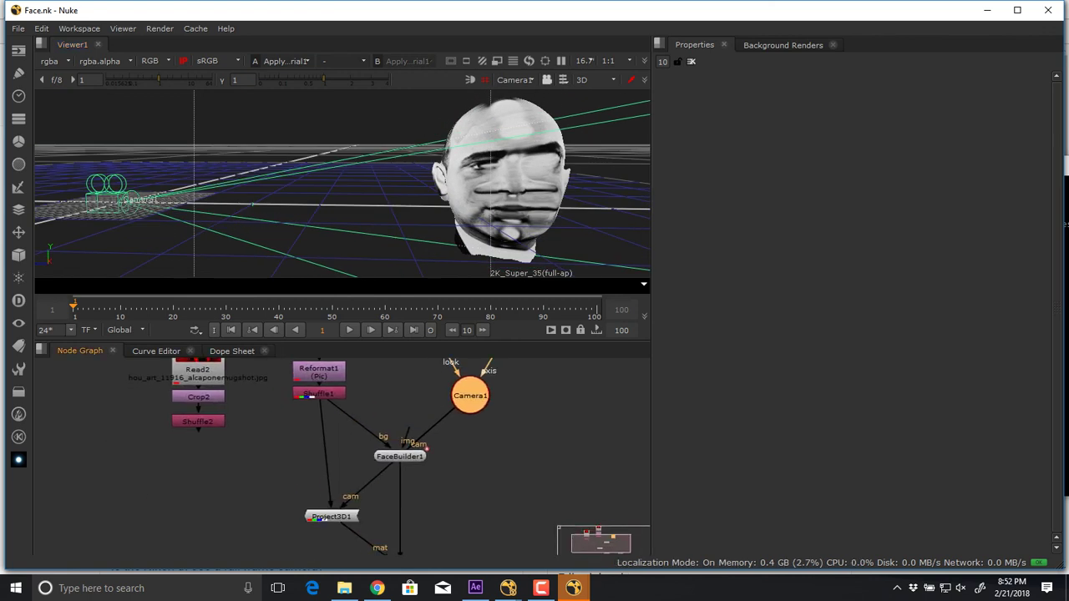
left_click_drag(320, 411, 191, 420)
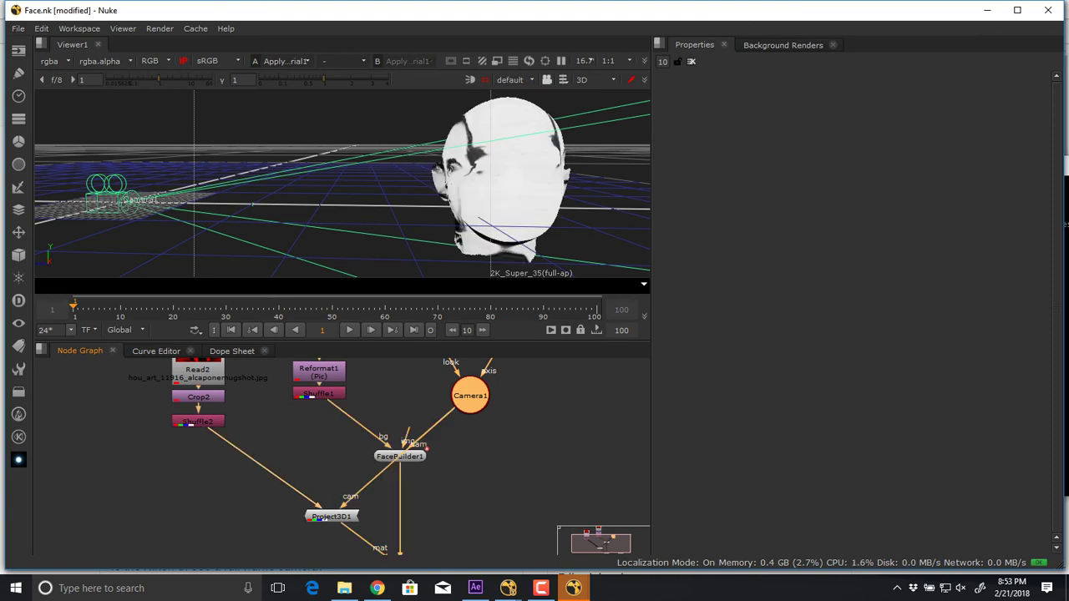
- Move the Camera1 node to the other side of the graph, beside and below the Shuffle2 branch
mouse_move(401, 501)
middle_mouse_down()
mouse_move(399, 458)
mouse_move(362, 459)
mouse_move(418, 509)
middle_mouse_up()
left_click(330, 475)
left_click(517, 418)
middle_click_drag(517, 417, 477, 436)
left_click_drag(477, 437, 130, 498)
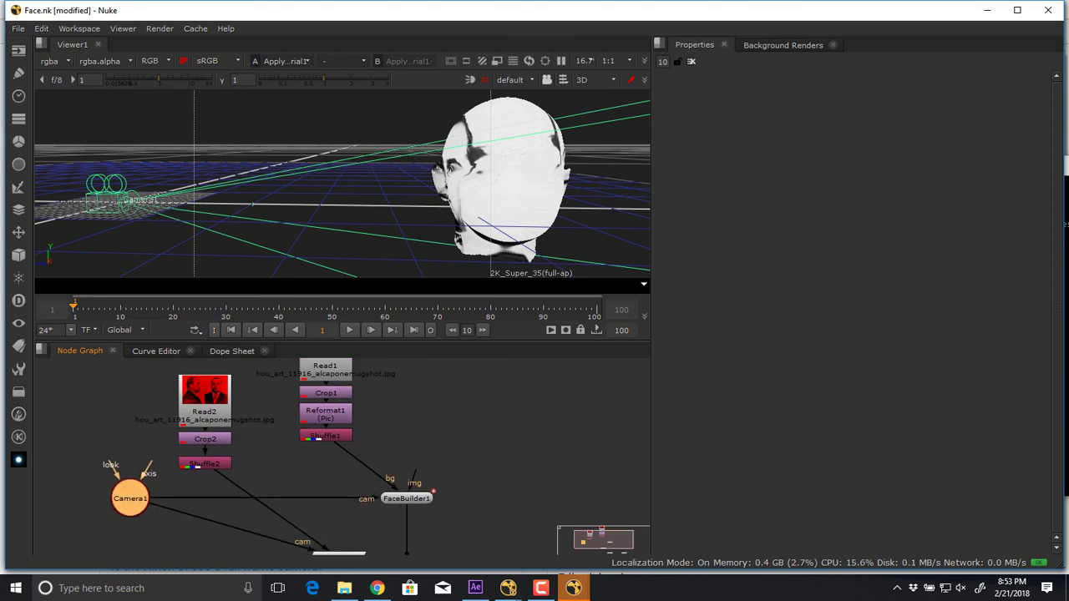
key("Tab")
type("transfor")
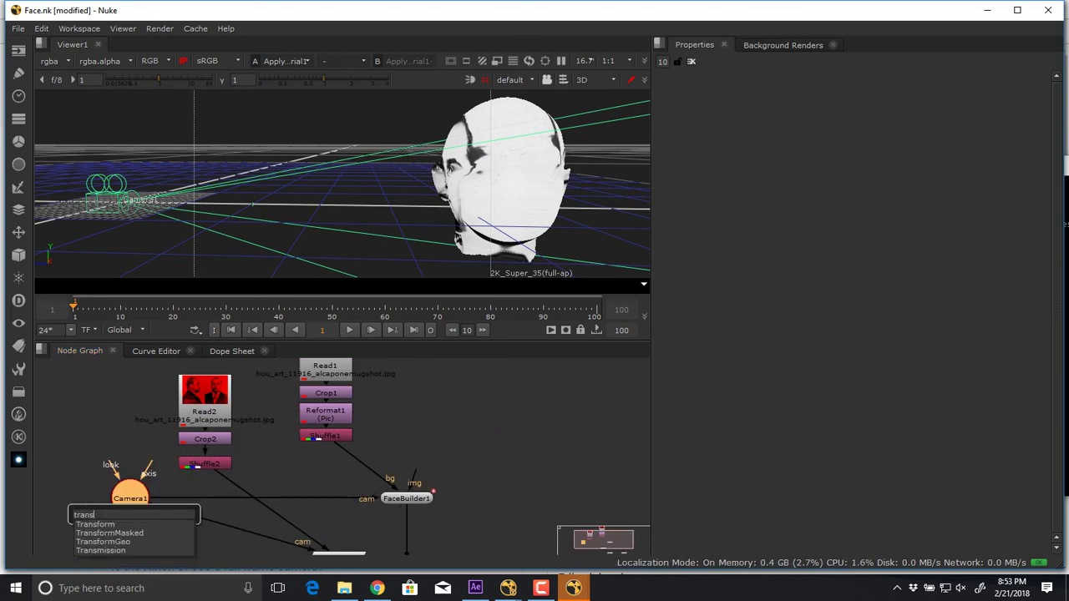
key("Down")
key("Down")
key("Down")
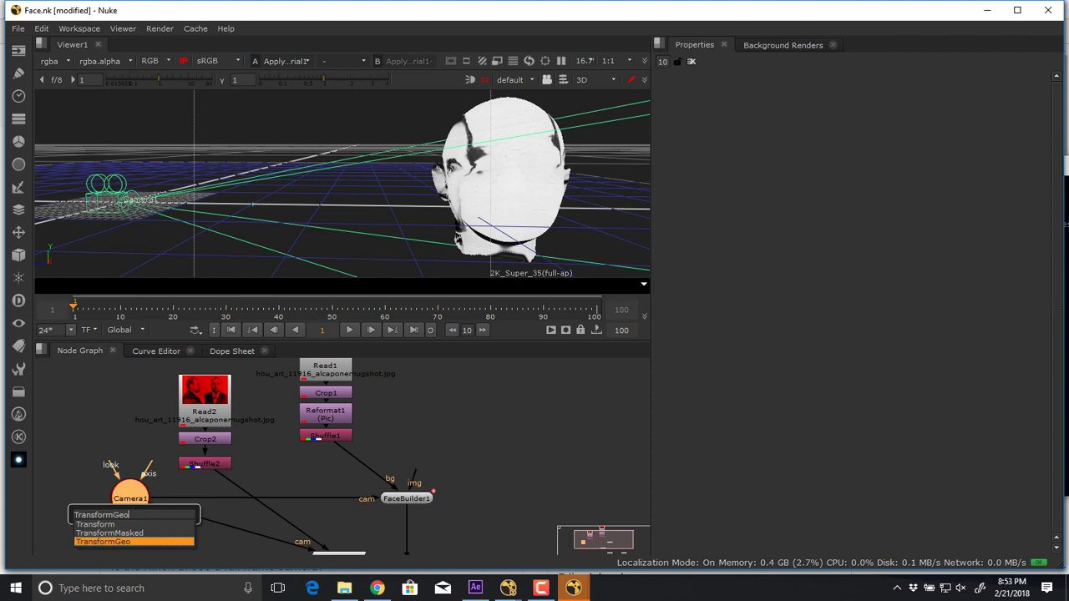
key("Return")
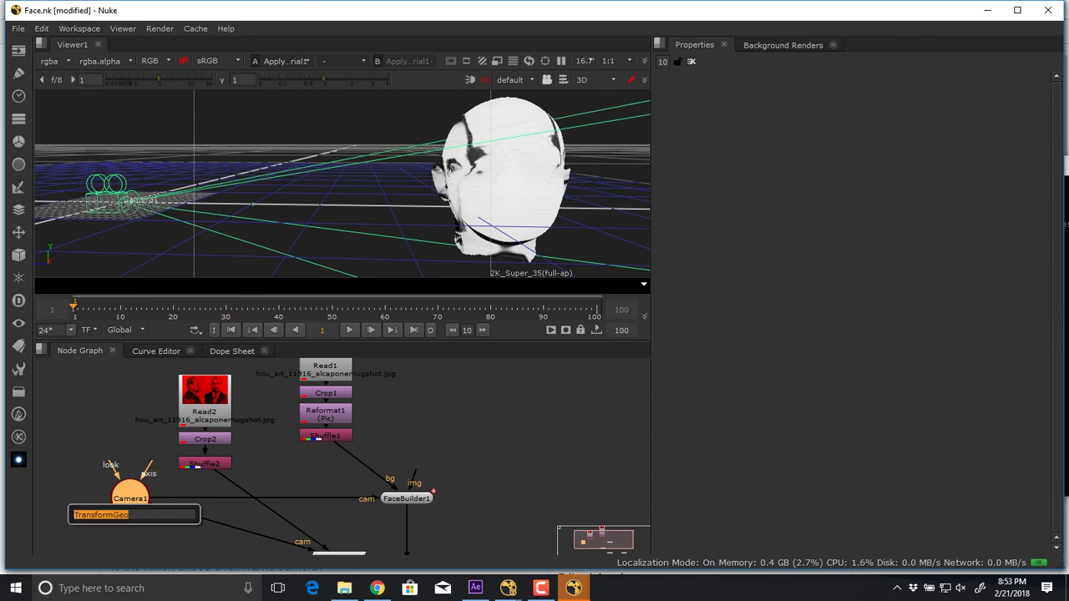
- Add an Axis node attached to Camera1, place it above the camera node and set its Y rotation to 90
type("axis")
key("Return")
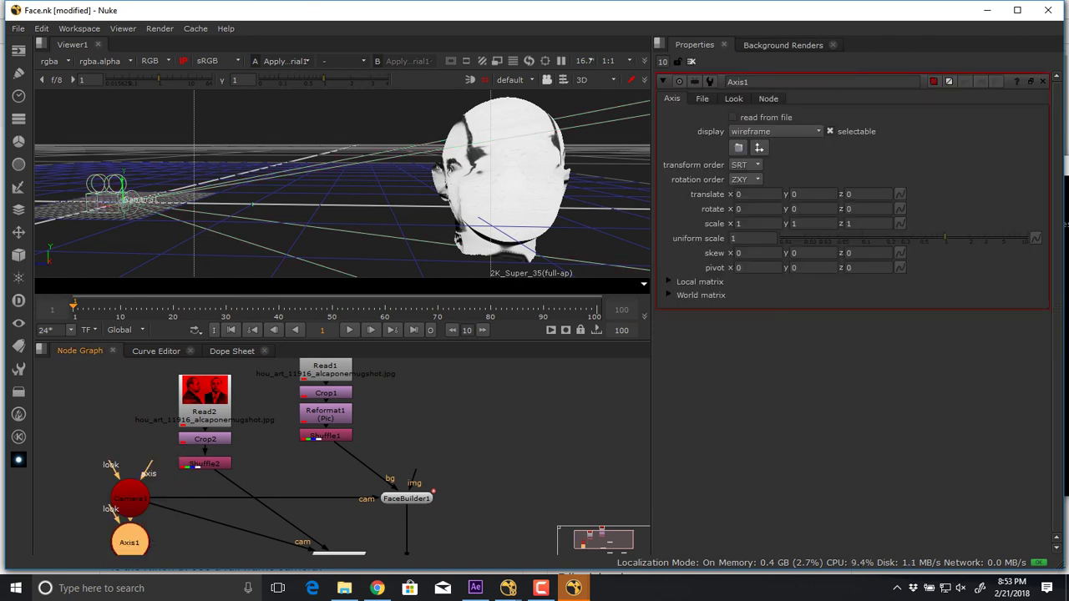
left_click_drag(130, 543, 101, 415)
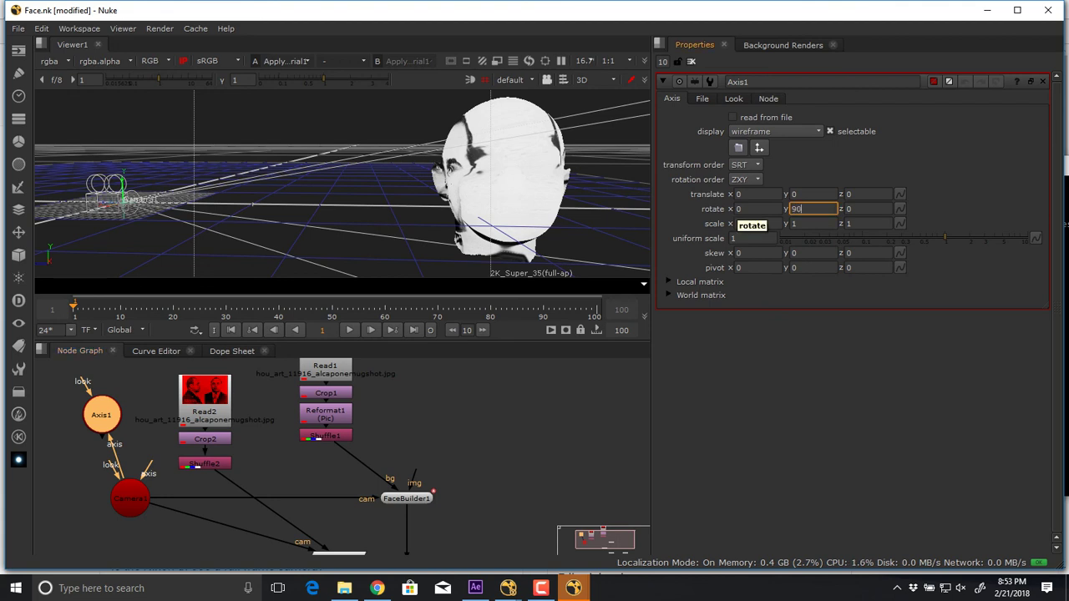
left_click_drag(334, 188, 386, 229, "ctrl")
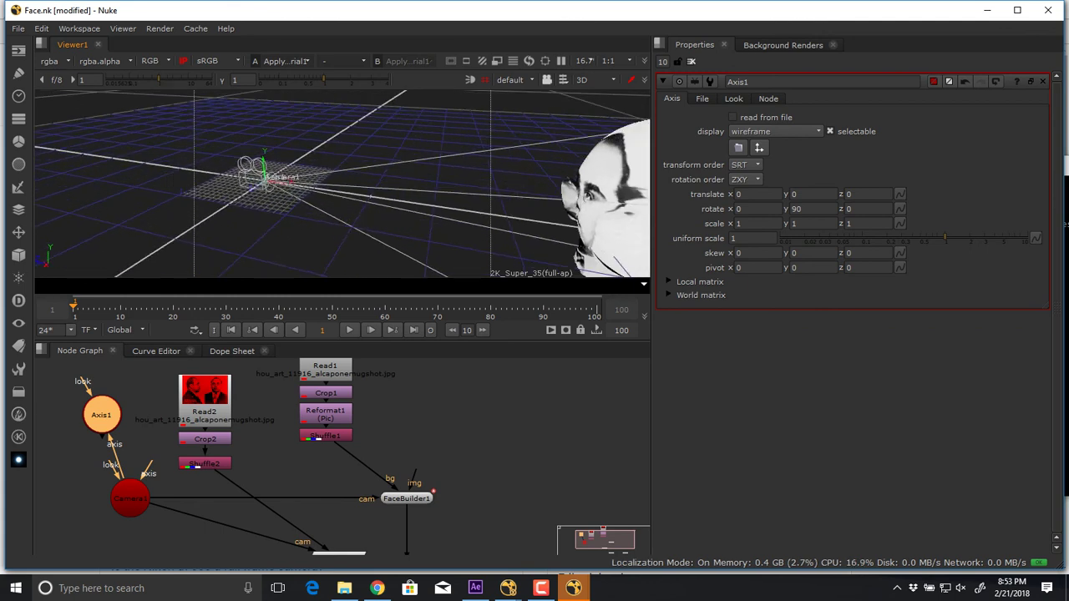
- Open Camera1's properties and rotate the camera to about 89 degrees in Y, shifting it to about 1.7 in X
scroll(314, 468, "down", 3)
double_click(205, 486)
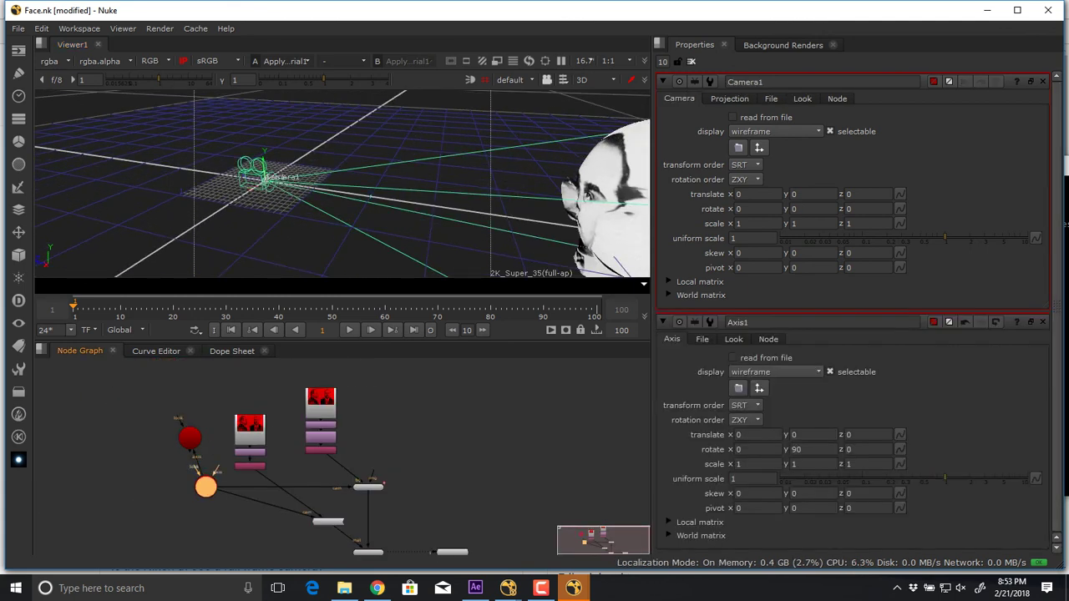
left_click_drag(246, 191, 177, 242)
scroll(183, 236, "down", 4)
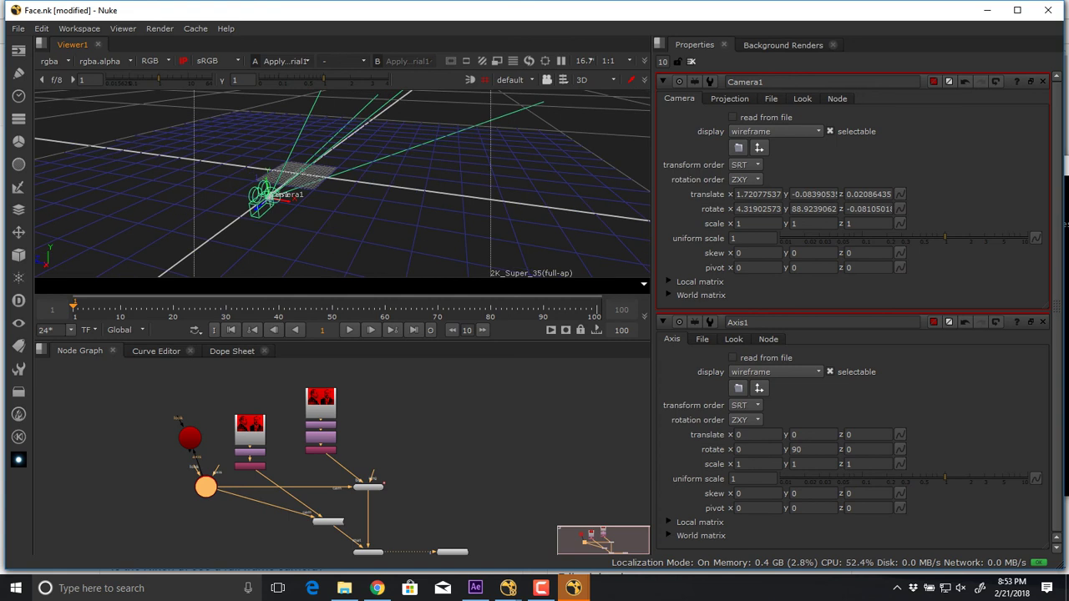
- Reposition Camera1 in front of the head's side at about X 6.67, Y -0.47, Z -5.26
left_click_drag(288, 199, 511, 240)
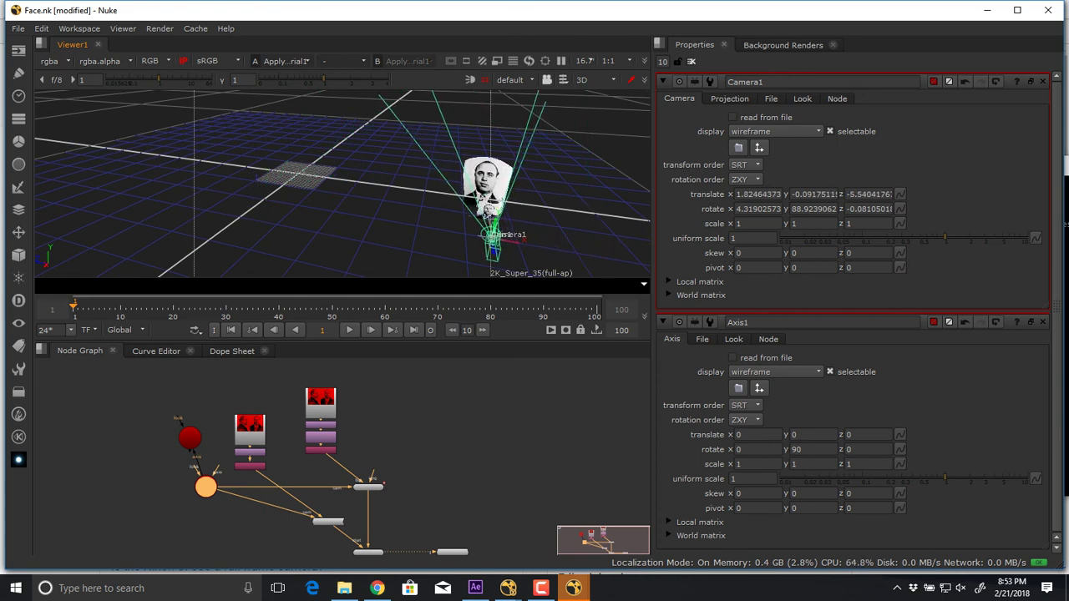
middle_click_drag(511, 240, 380, 209)
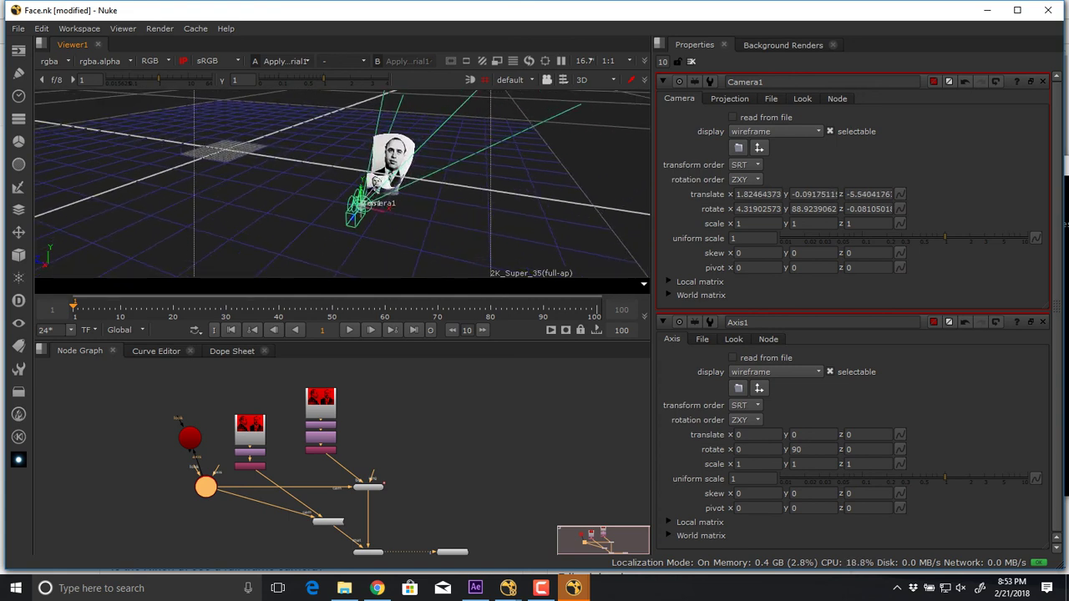
left_click_drag(376, 189, 317, 179, "ctrl")
left_click_drag(253, 192, 13, 222)
middle_click_drag(200, 209, 433, 208)
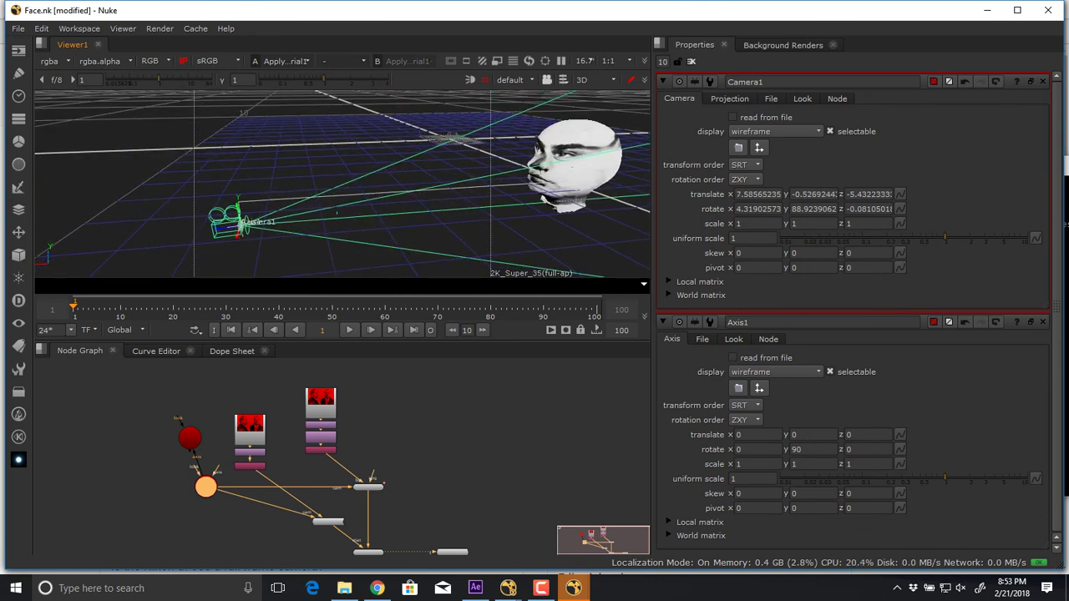
left_click_drag(222, 228, 286, 224)
- Frame the head mesh in the 3D view and examine the portrait projected onto it from the moved camera
left_click_drag(376, 204, 494, 198, "ctrl")
scroll(444, 138, "up", 5)
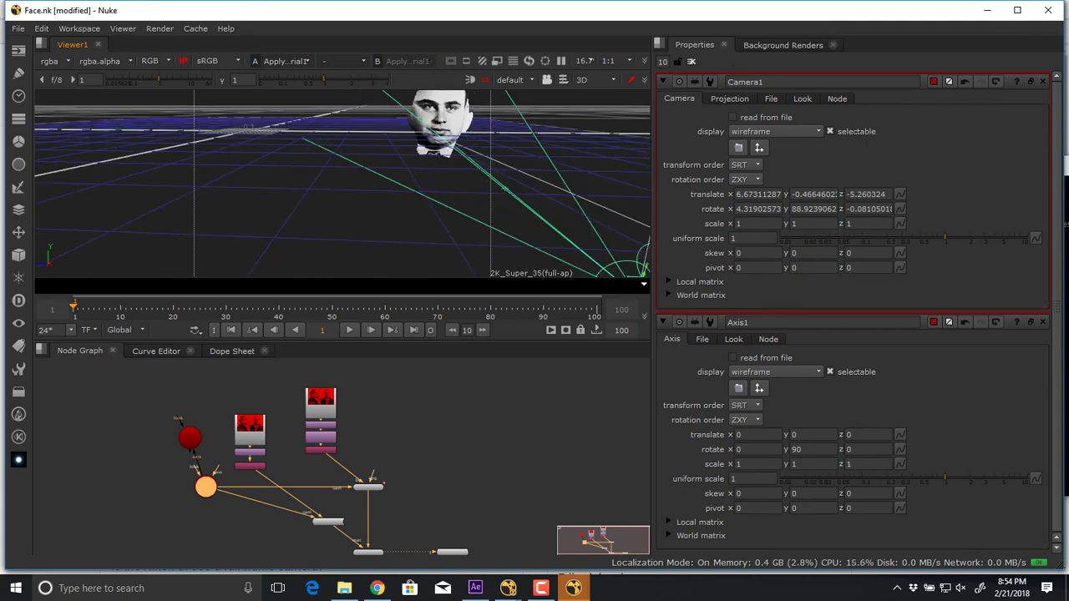
left_click(443, 125)
key("f")
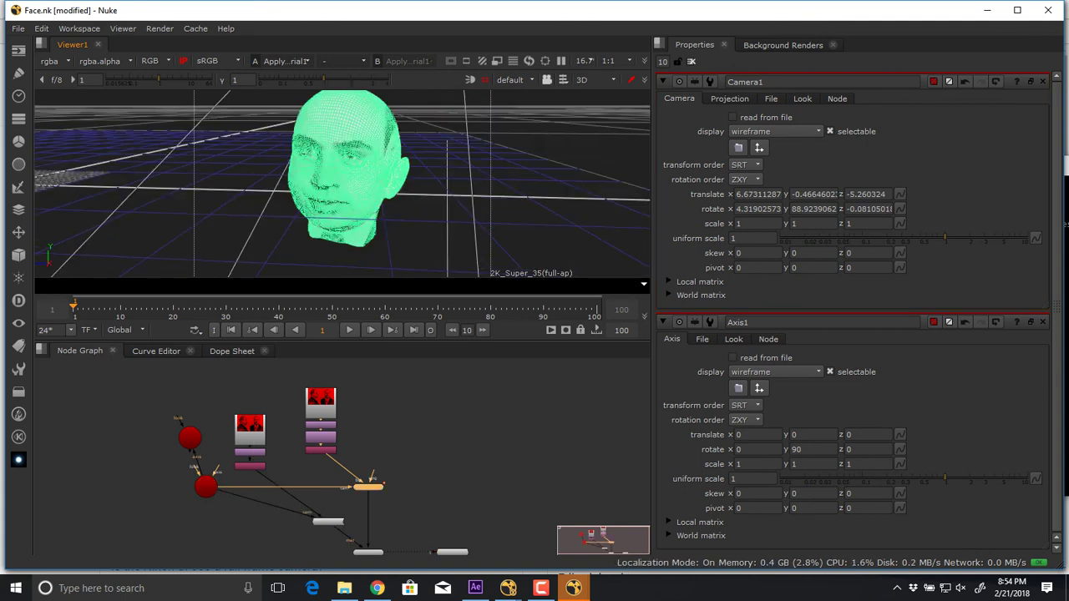
left_click(484, 192)
mouse_move(368, 200)
left_mouse_down("ctrl")
mouse_move(434, 206)
mouse_move(364, 195)
mouse_move(404, 214)
mouse_move(375, 205)
left_mouse_up("ctrl")
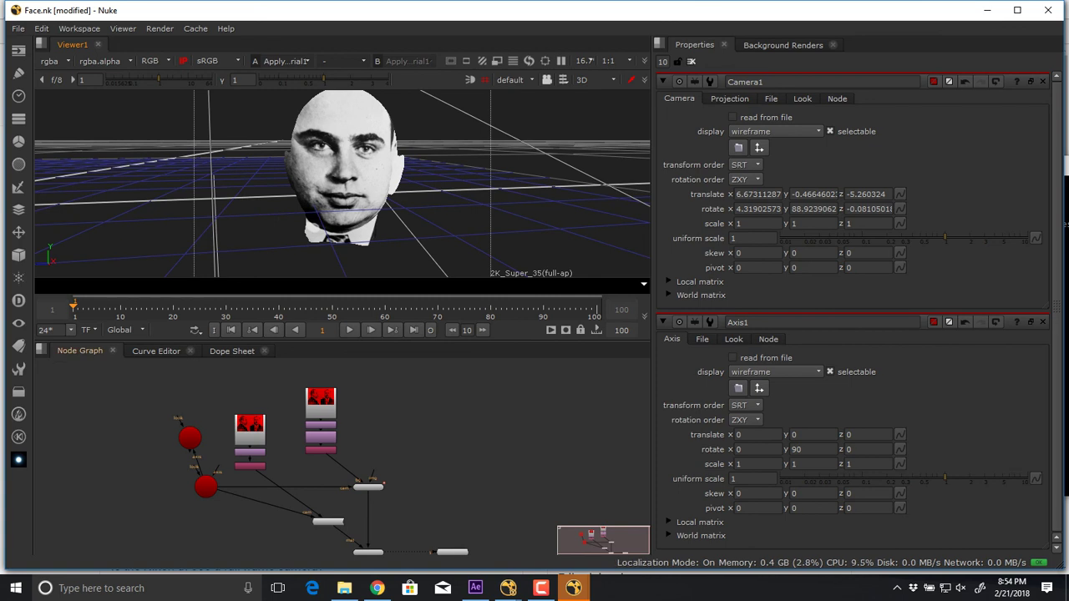
- Open the properties of the FaceBuilder1 node
scroll(281, 534, "up", 5)
middle_click_drag(334, 485, 318, 465)
left_click(441, 397)
double_click(441, 398)
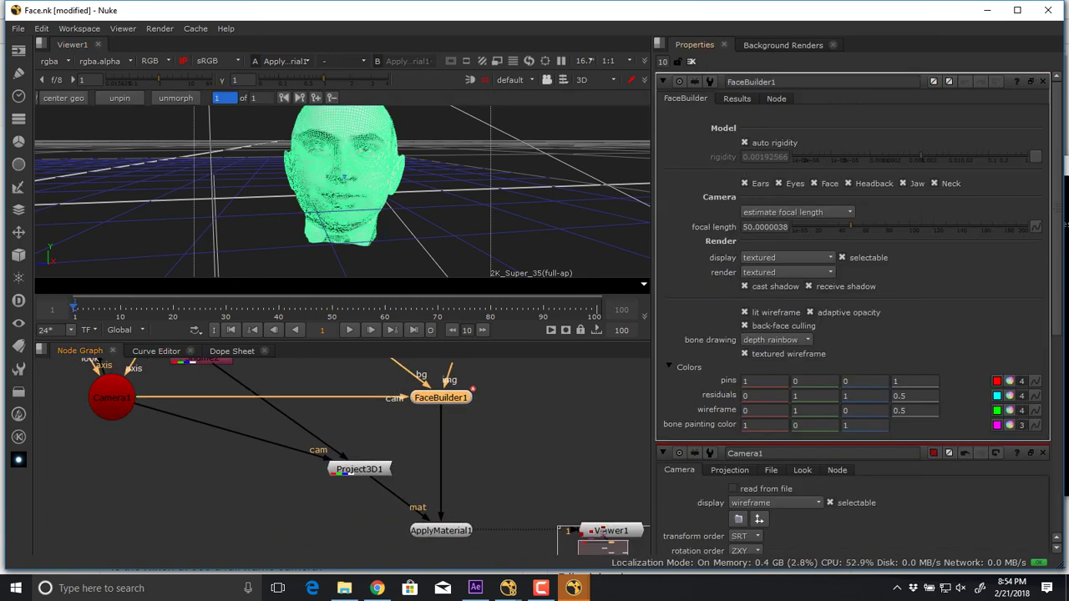
- Limit the FaceBuilder1 head model to the Face part by disabling Ears, Eyes, Headback, Jaw and Neck
left_click(744, 182)
left_click(814, 183)
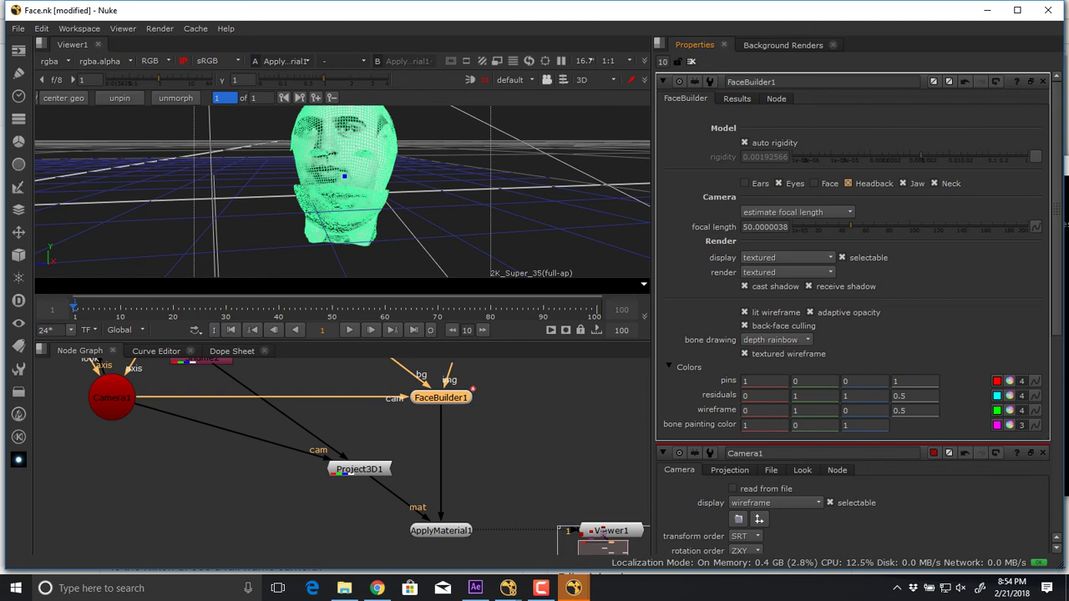
left_click(847, 183)
left_click(903, 183)
left_click(935, 183)
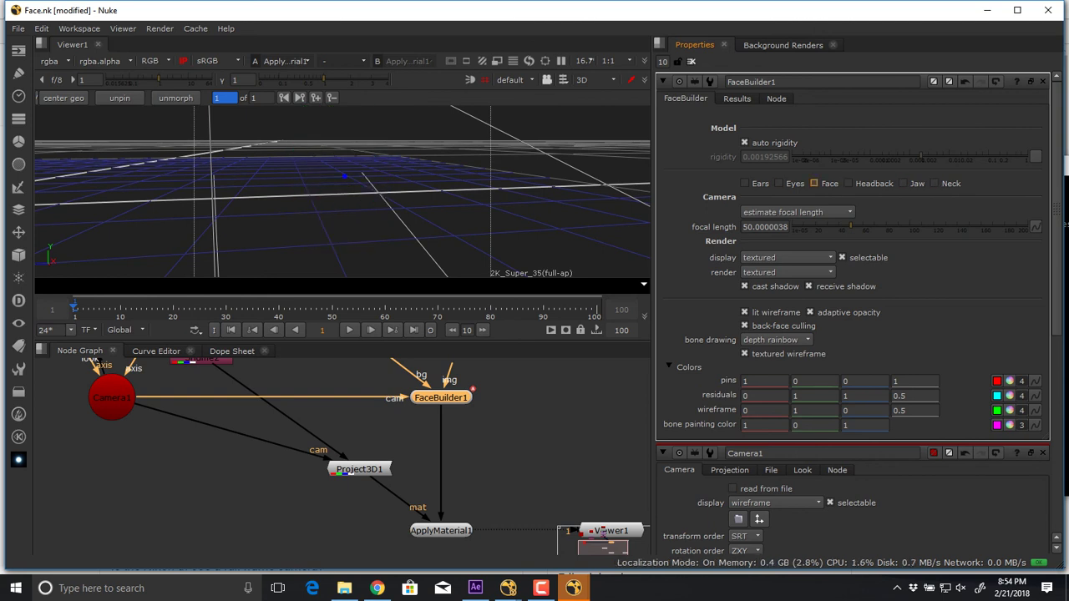
left_click(813, 183)
left_click(518, 205)
left_click_drag(401, 196, 476, 214, "ctrl")
- Open Camera1's properties and shift the camera slightly down to about X 6.66, Y -0.60, Z -5.26
middle_click_drag(334, 426, 395, 499)
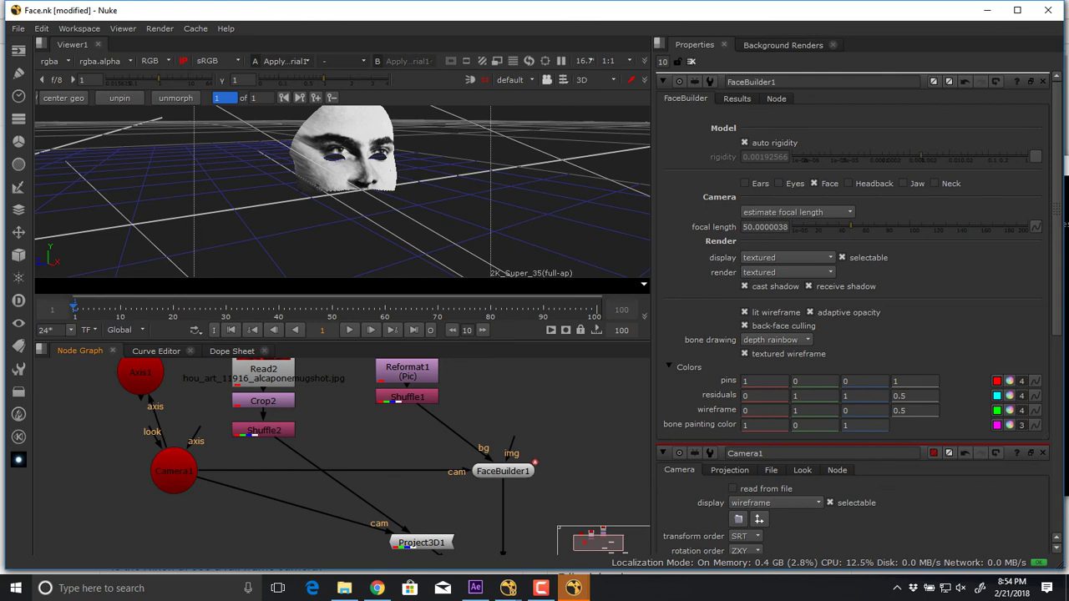
double_click(174, 471)
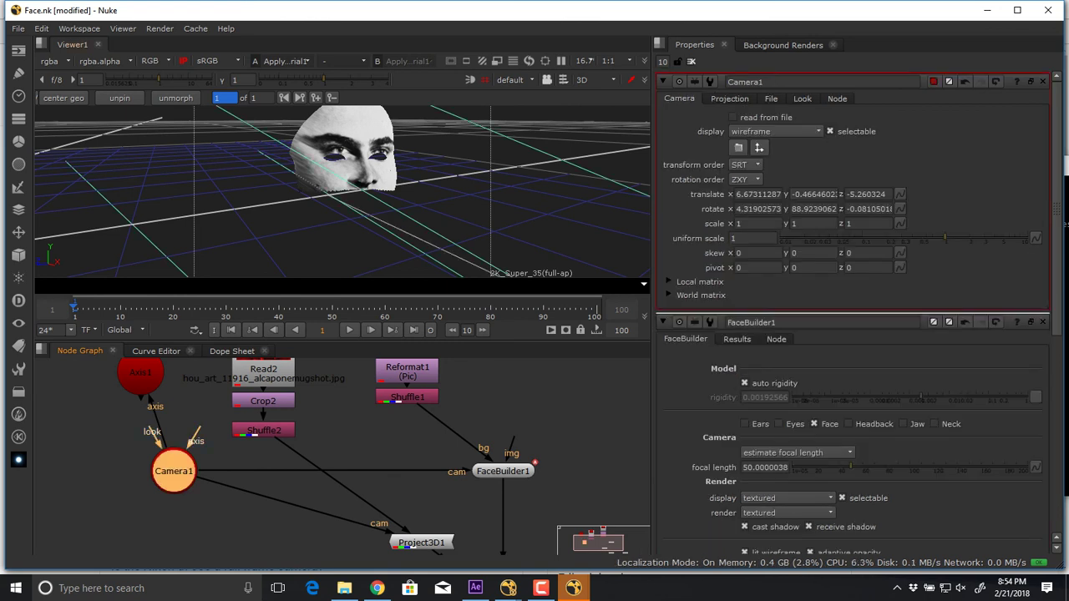
scroll(390, 170, "down", 5)
left_click_drag(390, 171, 496, 172, "ctrl")
scroll(442, 181, "down", 5)
left_click_drag(496, 172, 418, 182, "ctrl")
key("f")
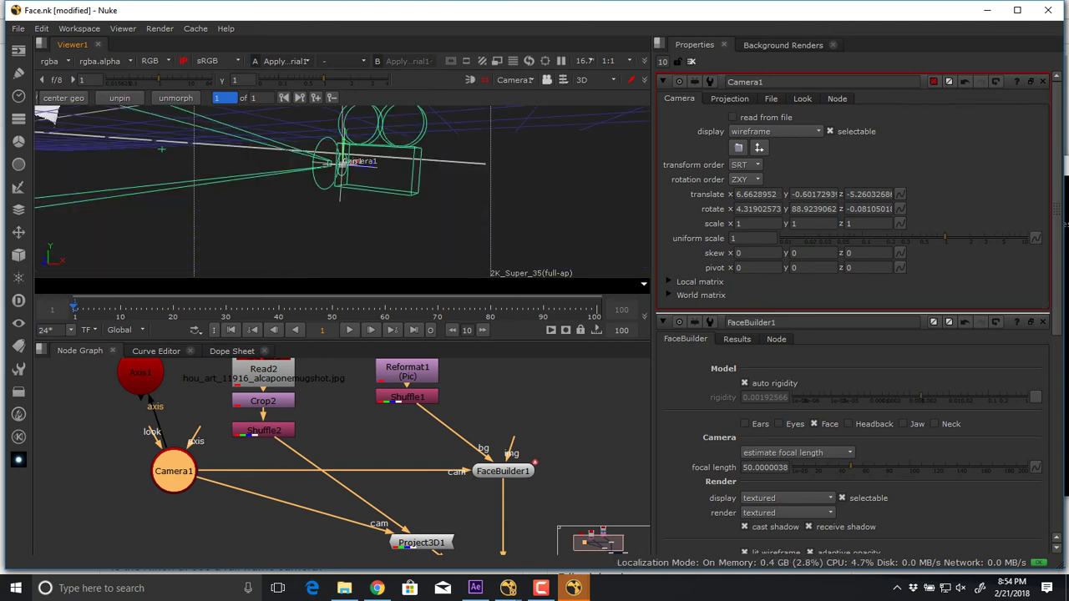
scroll(141, 148, "up", 2)
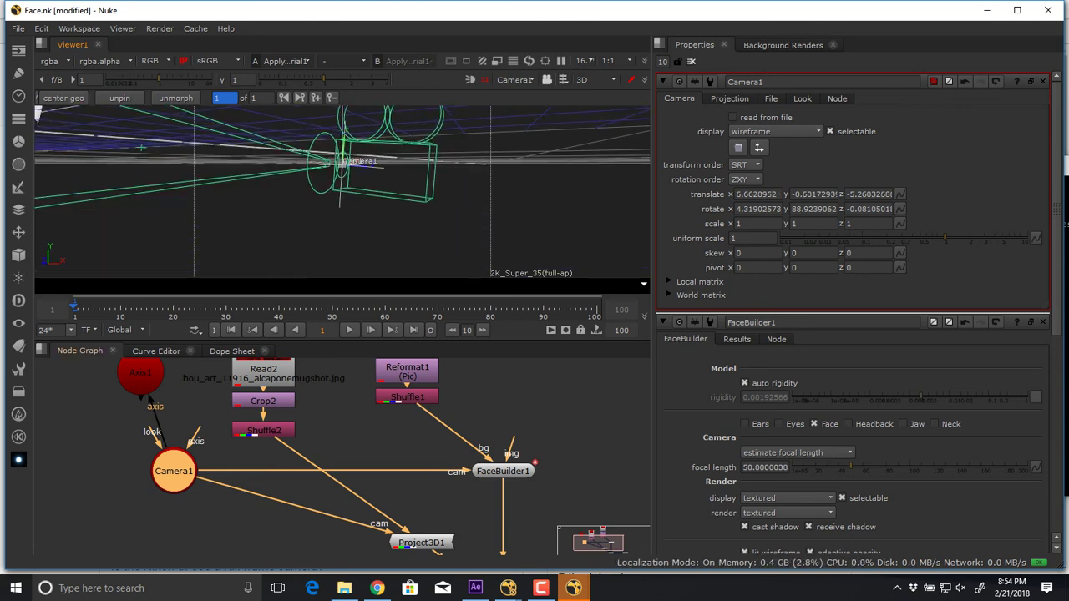
- Frame the FaceBuilder1 face mesh in the 3D view and examine the projected portrait from the side of the face
left_click(502, 472)
key("f")
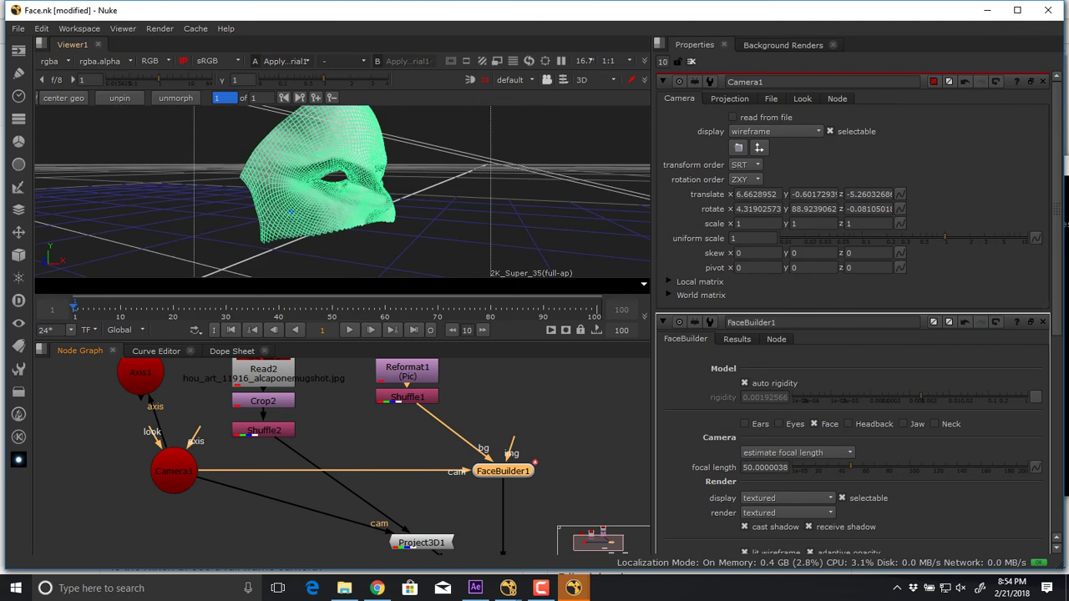
left_click(451, 196)
left_click_drag(451, 197, 218, 184, "ctrl")
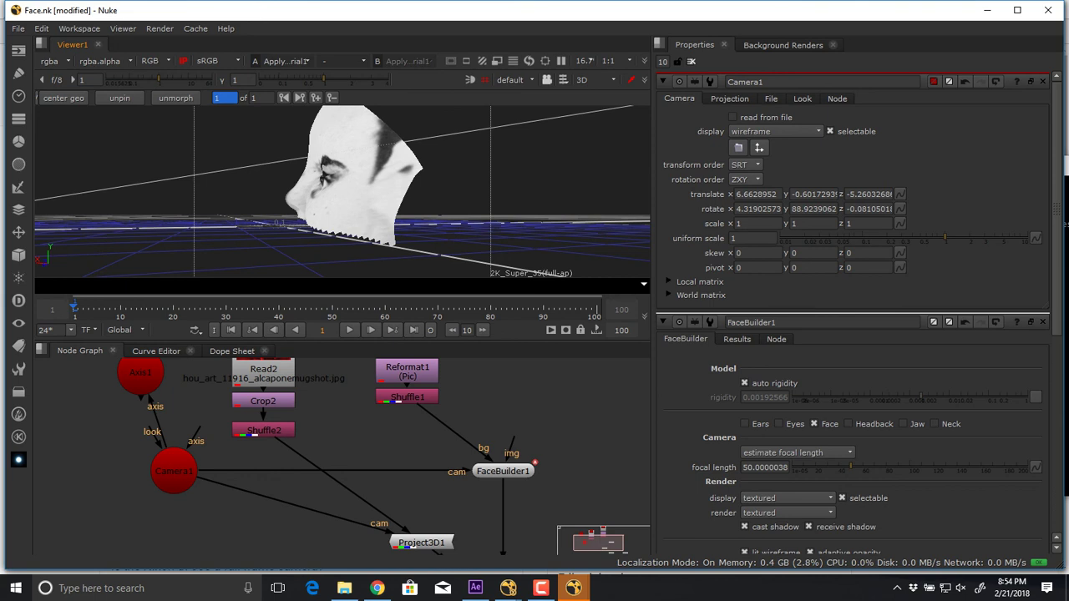
- Switch to the Chrome window with the Google results for the Nikon D7000 sensor size
key("alt+Tab")
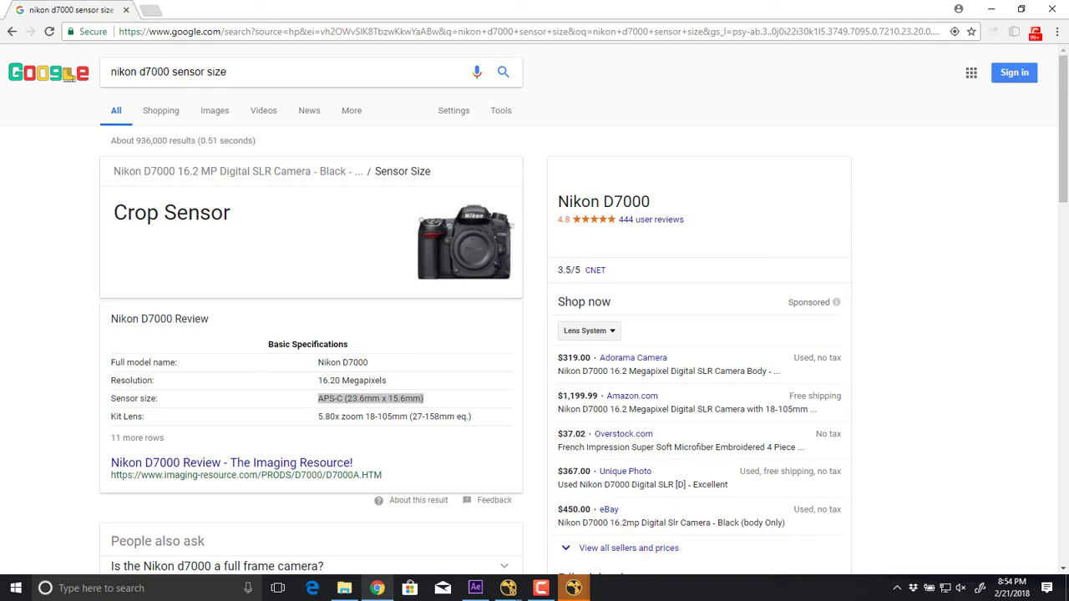